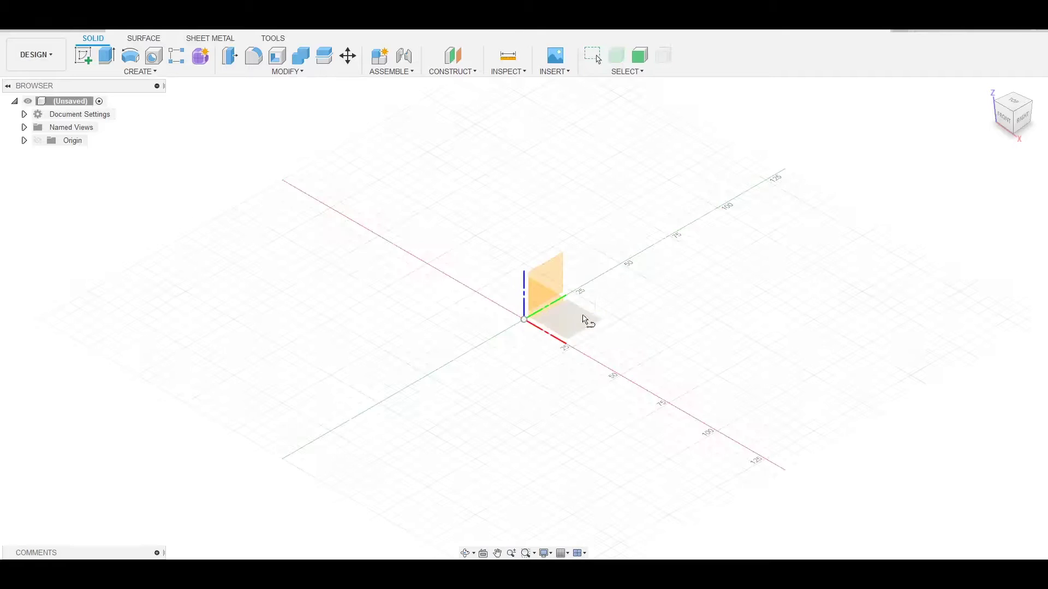
Sketch the camera body's half-outline on the ground plane, then undo the trial mirror.
{"action": "left_click", "coordinate": [584, 320]}
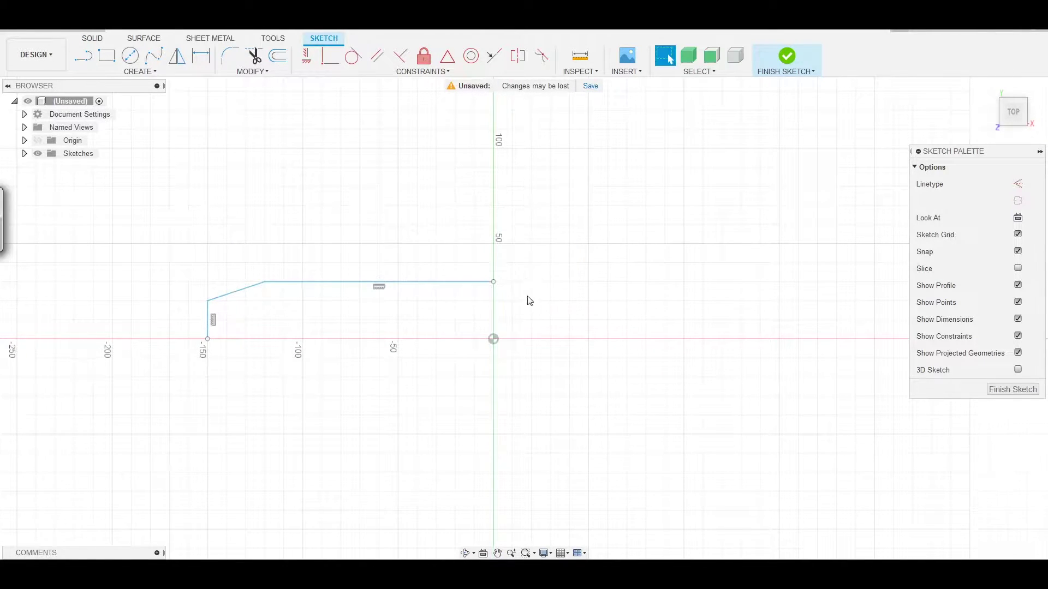
{"action": "right_click", "coordinate": [817, 339]}
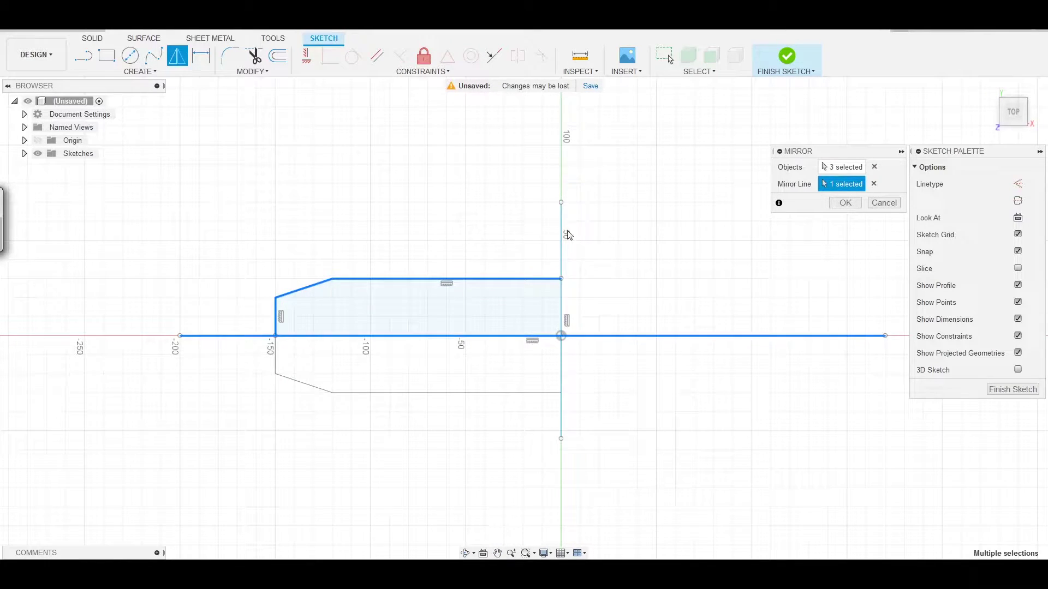
{"action": "key", "text": "Return"}
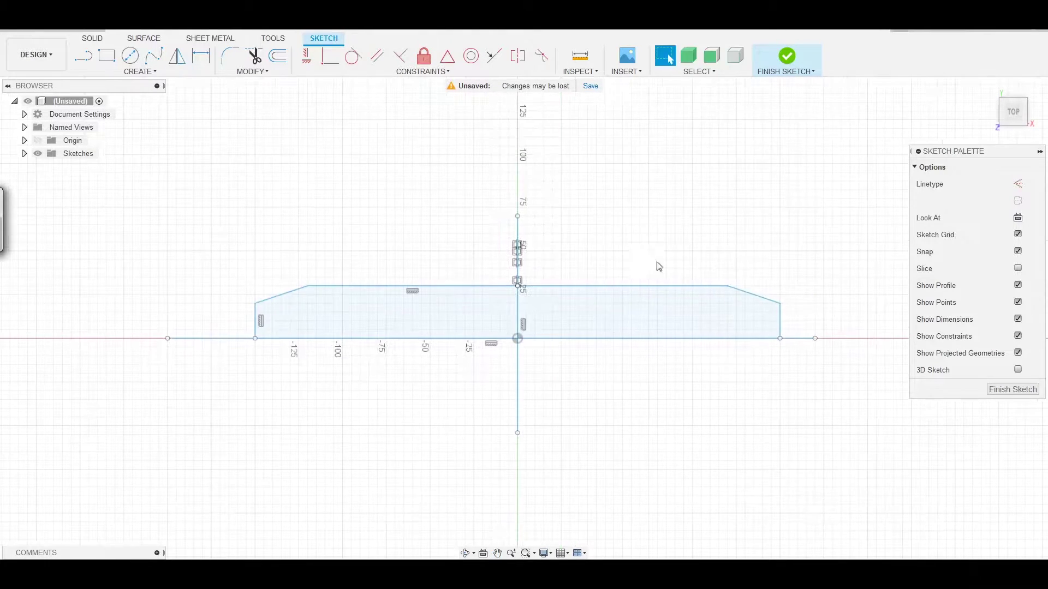
{"action": "key", "text": "i"}
{"action": "key", "text": "ctrl+z"}
Reposition the outline's left end lines and top edge line with Move/Copy.
{"action": "left_click_drag", "start_coordinate": [218, 258], "coordinate": [274, 386]}
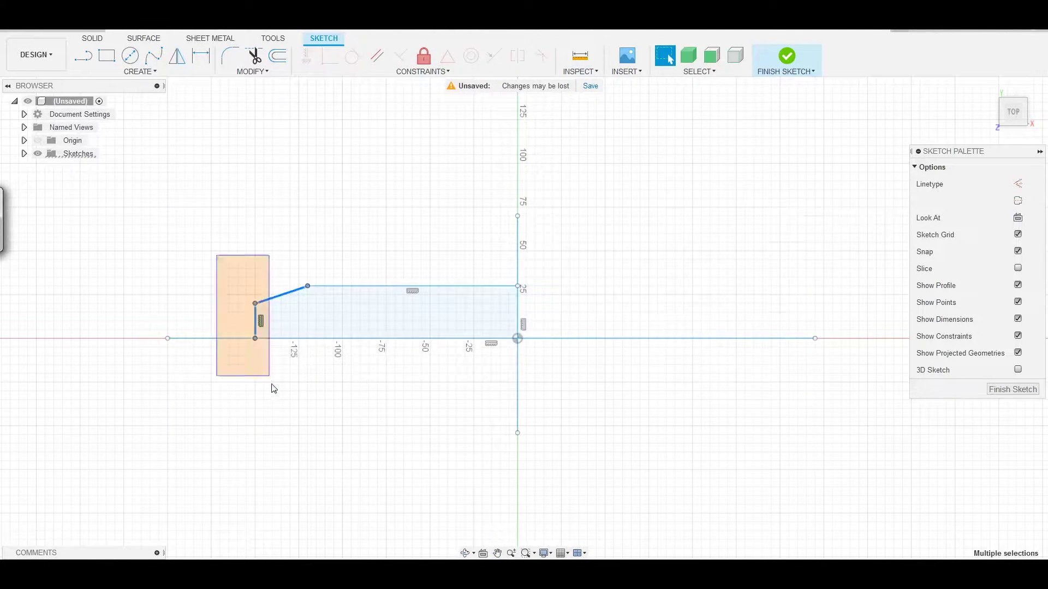
{"action": "key", "text": "m"}
{"action": "key", "text": "Escape"}
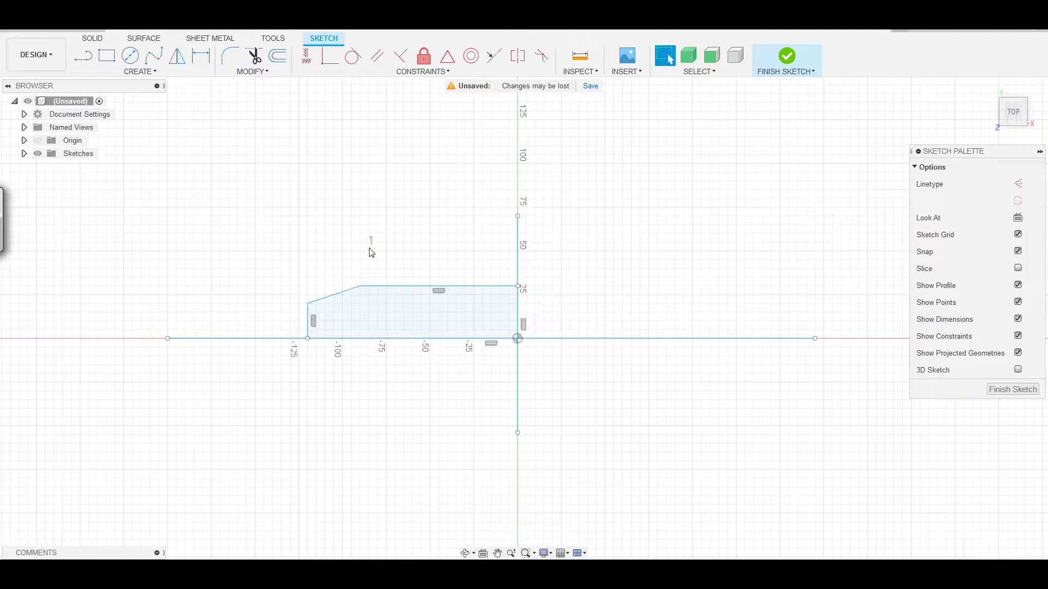
{"action": "left_click", "coordinate": [379, 286]}
{"action": "key", "text": "m"}
{"action": "key", "text": "Escape"}
Shift the left corner point by 5 mm and select the outline's lines.
{"action": "left_click", "coordinate": [308, 303]}
{"action": "key", "text": "m"}
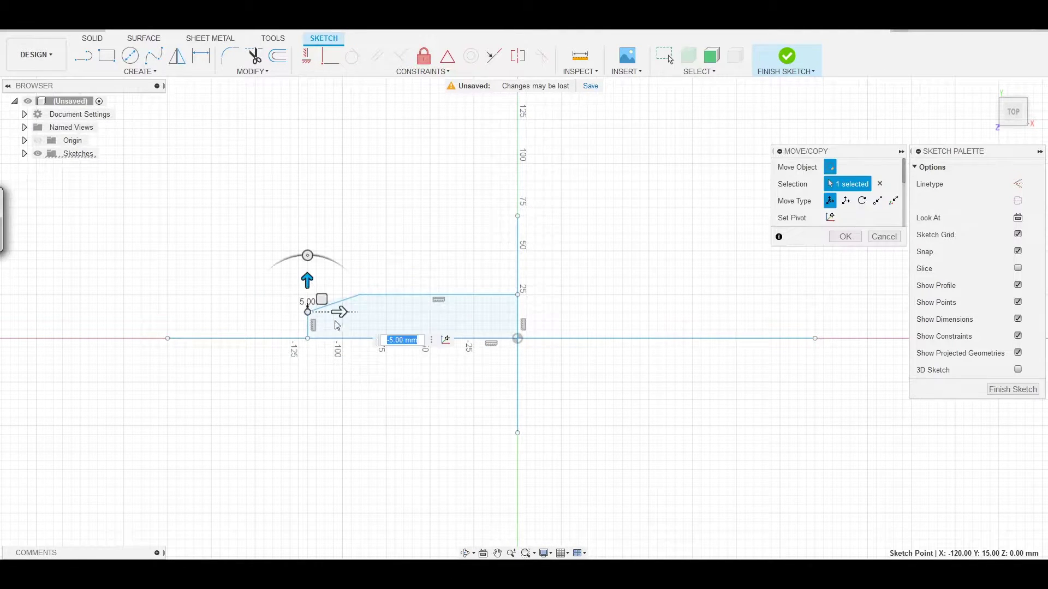
{"action": "key", "text": "Return"}
{"action": "left_click", "coordinate": [580, 72]}
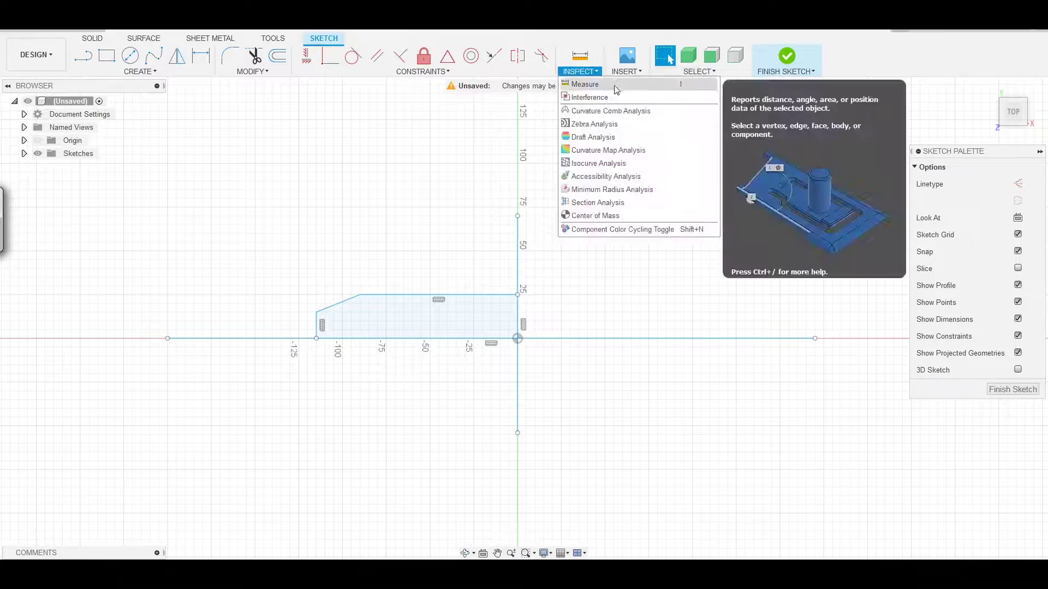
{"action": "left_click", "coordinate": [140, 72]}
{"action": "left_click", "coordinate": [278, 55]}
Scale the outline down twice about the origin, measuring its width after each scale.
{"action": "left_click", "coordinate": [252, 72]}
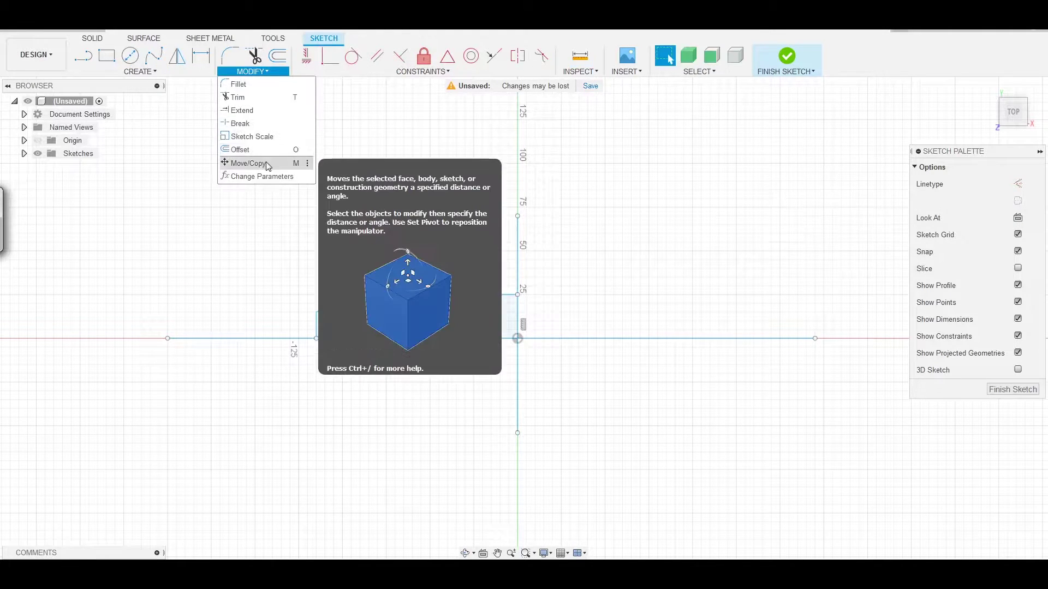
{"action": "left_click", "coordinate": [245, 227]}
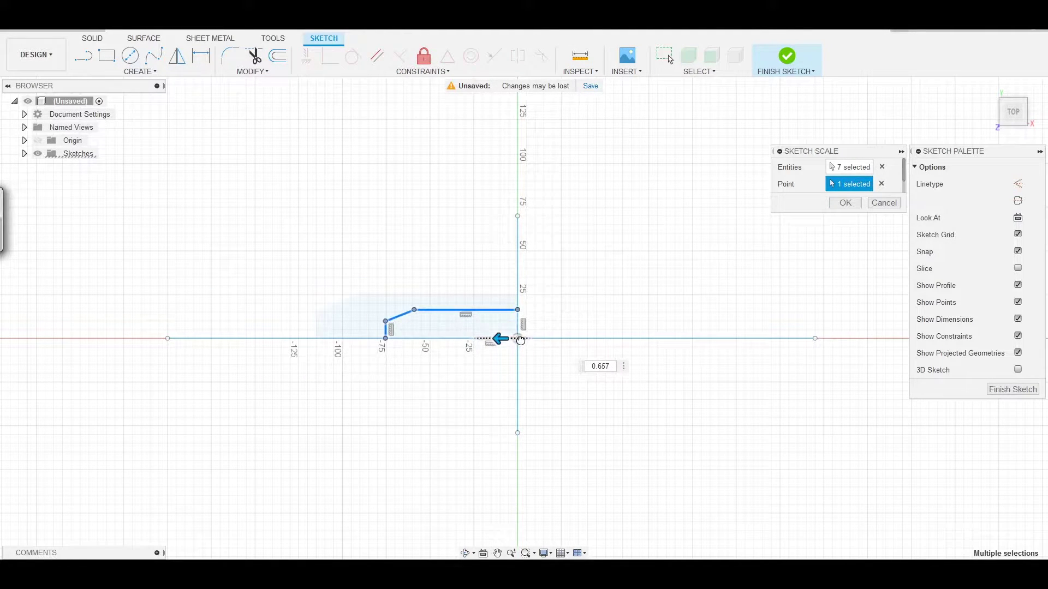
{"action": "key", "text": "Return"}
{"action": "key", "text": "i"}
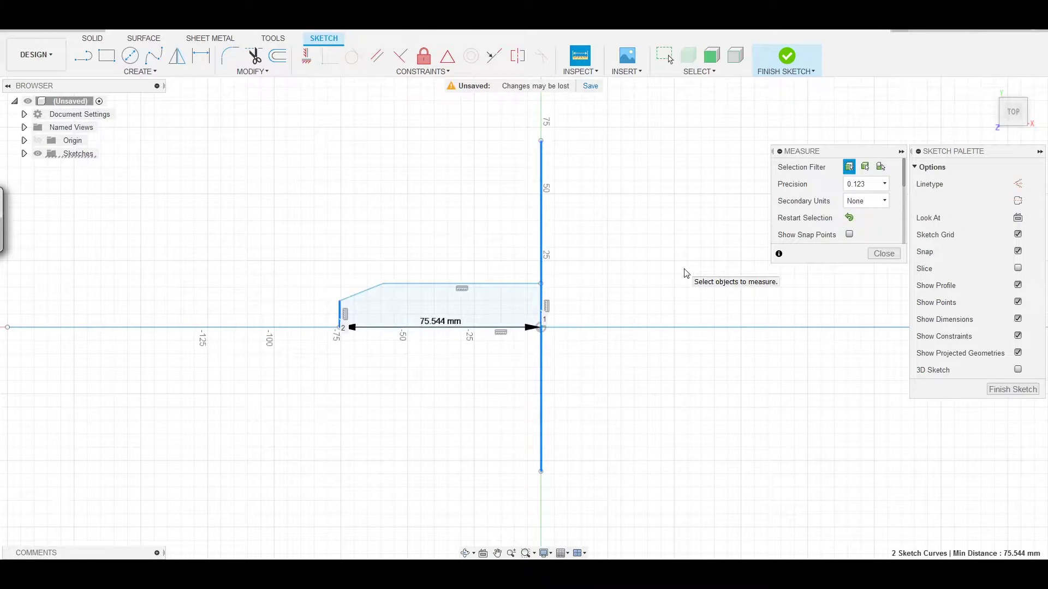
{"action": "left_click", "coordinate": [881, 252]}
{"action": "key", "text": "Return"}
{"action": "left_click", "coordinate": [541, 327]}
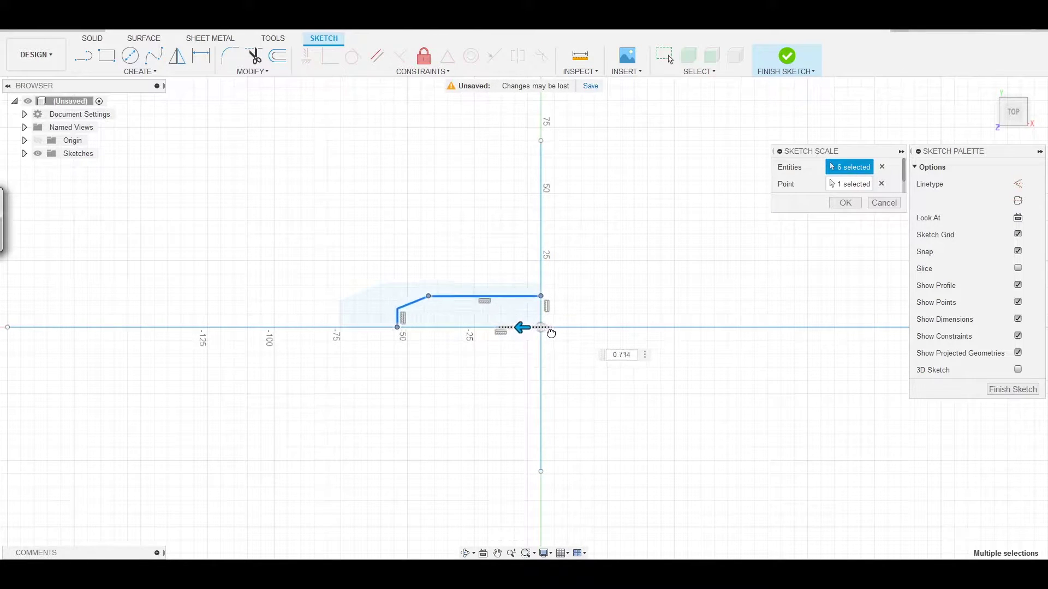
{"action": "key", "text": "Return"}
{"action": "key", "text": "i"}
{"action": "key", "text": "Escape"}
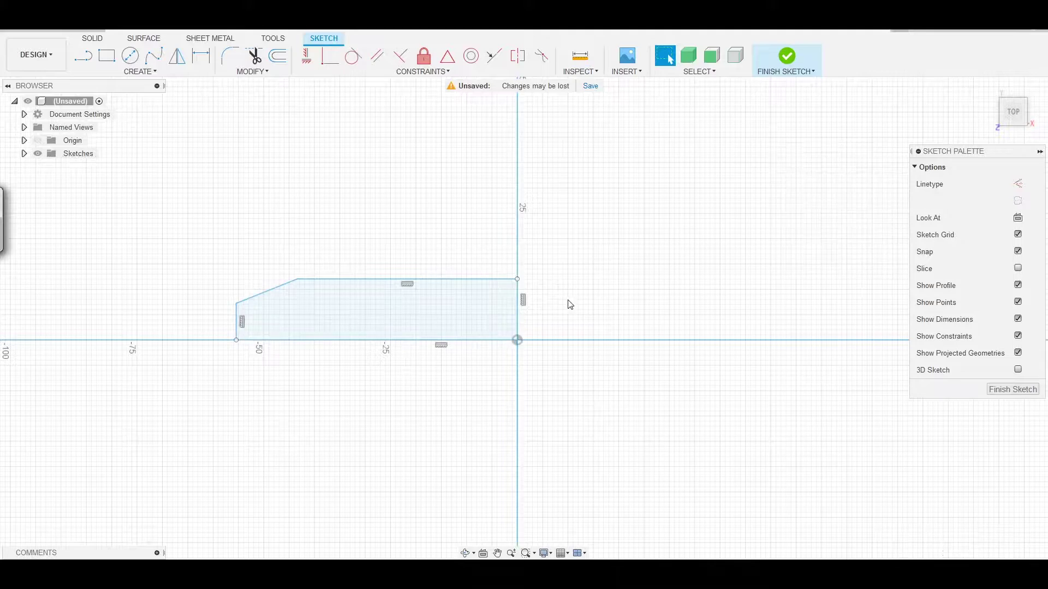
Mirror the outline twice into a fully symmetric profile and select it for extrusion.
{"action": "scroll", "coordinate": [566, 302], "scroll_direction": "down", "scroll_amount": 3}
{"action": "key", "text": "m"}
{"action": "key", "text": "Return"}
{"action": "key", "text": "m"}
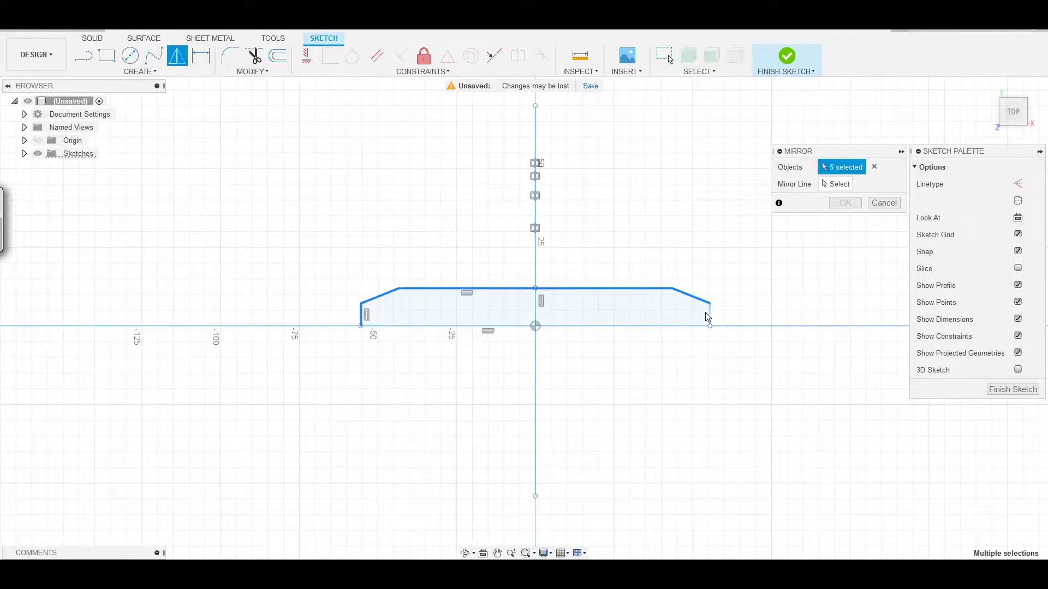
{"action": "key", "text": "Return"}
{"action": "key", "text": "e"}
{"action": "left_click", "coordinate": [492, 315]}
Extrude the profile into a solid body and give its four vertical edges 35 mm fillets.
{"action": "key", "text": "Return"}
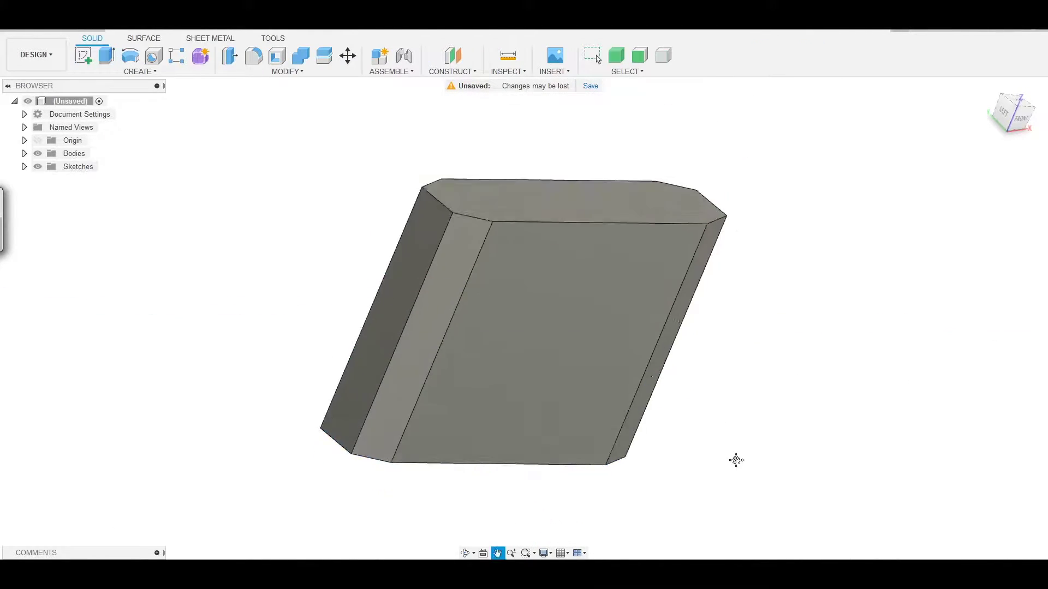
{"action": "mouse_move", "coordinate": [737, 459]}
{"action": "middle_mouse_down", "text": "shift"}
{"action": "mouse_move", "coordinate": [807, 363]}
{"action": "mouse_move", "coordinate": [644, 276]}
{"action": "mouse_move", "coordinate": [849, 277]}
{"action": "middle_mouse_up", "text": "shift"}
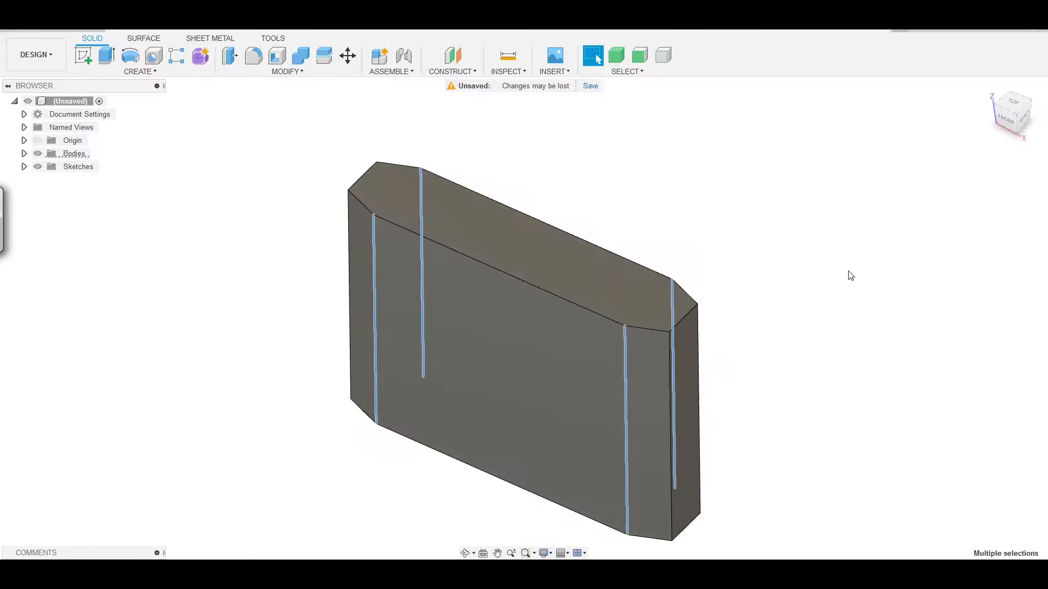
{"action": "key", "text": "f"}
{"action": "mouse_move", "coordinate": [686, 443]}
{"action": "middle_mouse_down", "text": "shift"}
{"action": "mouse_move", "coordinate": [707, 414]}
{"action": "mouse_move", "coordinate": [713, 426]}
{"action": "middle_mouse_up", "text": "shift"}
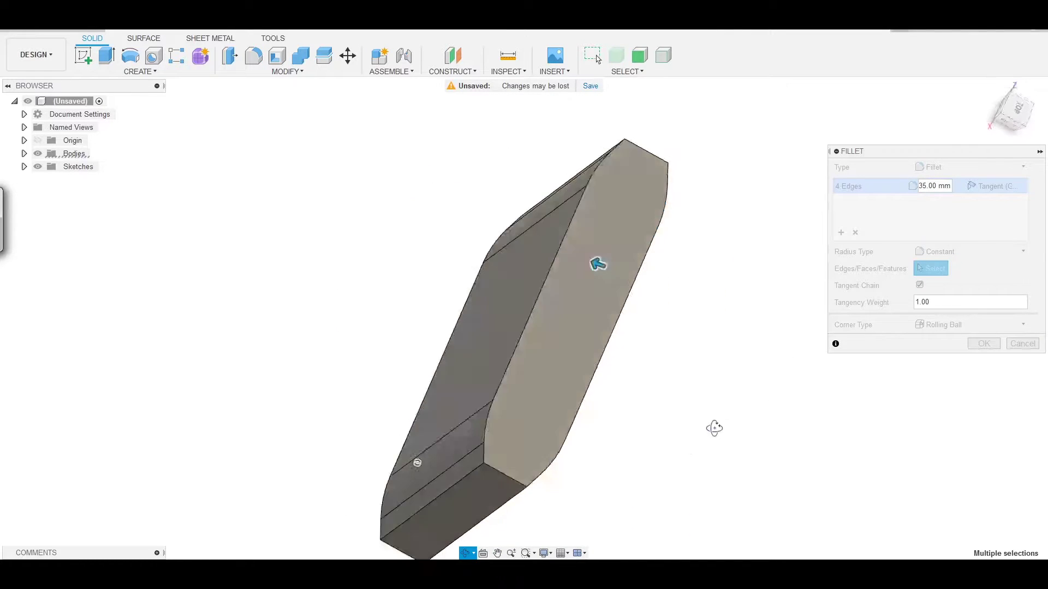
{"action": "key", "text": "Return"}
Select the body's top face and start a center-diameter circle there.
{"action": "mouse_move", "coordinate": [589, 315]}
{"action": "middle_mouse_down", "text": "shift"}
{"action": "mouse_move", "coordinate": [796, 329]}
{"action": "mouse_move", "coordinate": [735, 360]}
{"action": "mouse_move", "coordinate": [653, 287]}
{"action": "mouse_move", "coordinate": [853, 250]}
{"action": "mouse_move", "coordinate": [988, 98]}
{"action": "mouse_move", "coordinate": [765, 367]}
{"action": "middle_mouse_up", "text": "shift"}
{"action": "left_click", "coordinate": [559, 309]}
{"action": "key", "text": "c"}
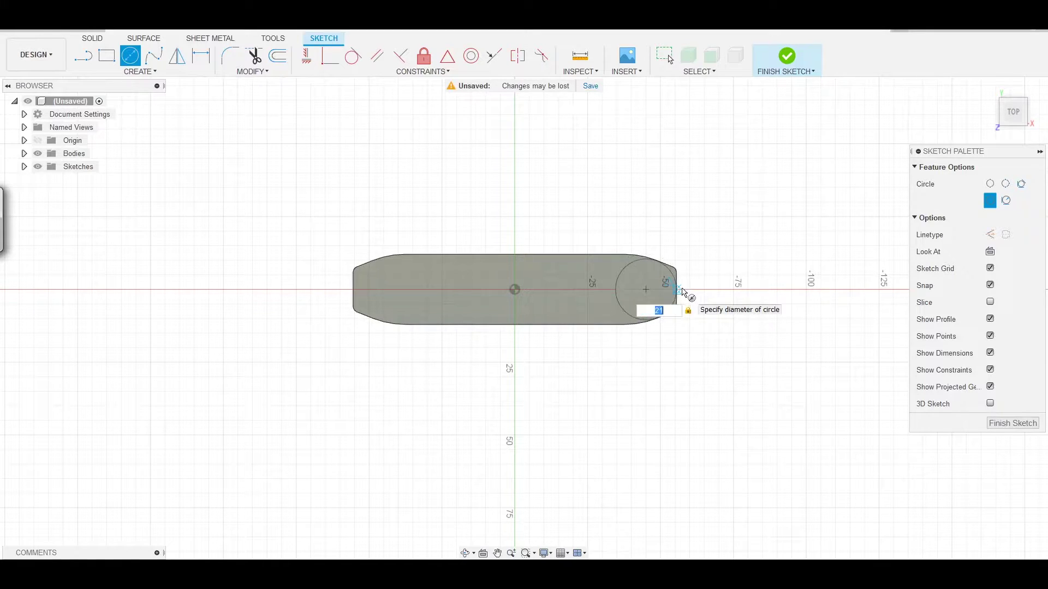
Extrude the 21 mm circle 10 mm up into a cylindrical knob.
{"action": "key", "text": "Return"}
{"action": "key", "text": "Escape"}
{"action": "scroll", "coordinate": [637, 293], "scroll_direction": "up", "scroll_amount": 4}
{"action": "middle_click_drag", "start_coordinate": [733, 329], "coordinate": [747, 323]}
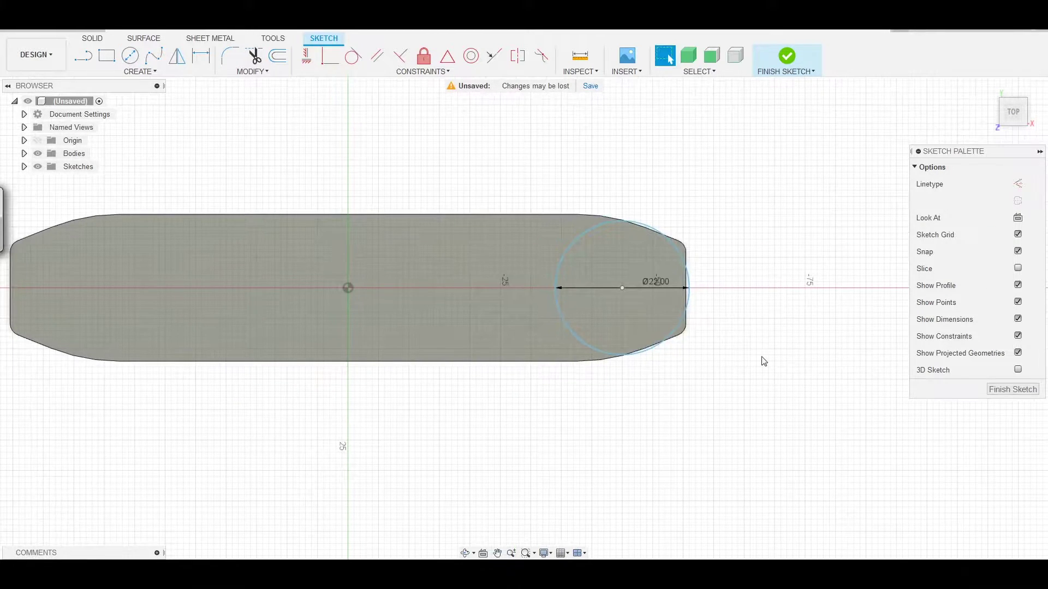
{"action": "left_click", "coordinate": [654, 282]}
{"action": "type", "text": "q"}
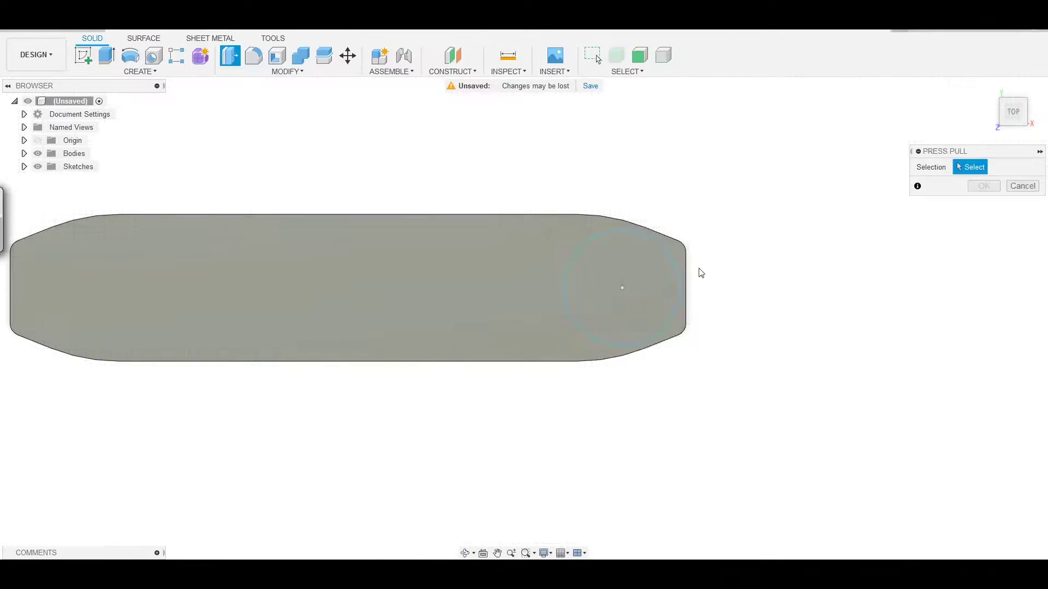
{"action": "type", "text": "10"}
{"action": "key", "text": "Return"}
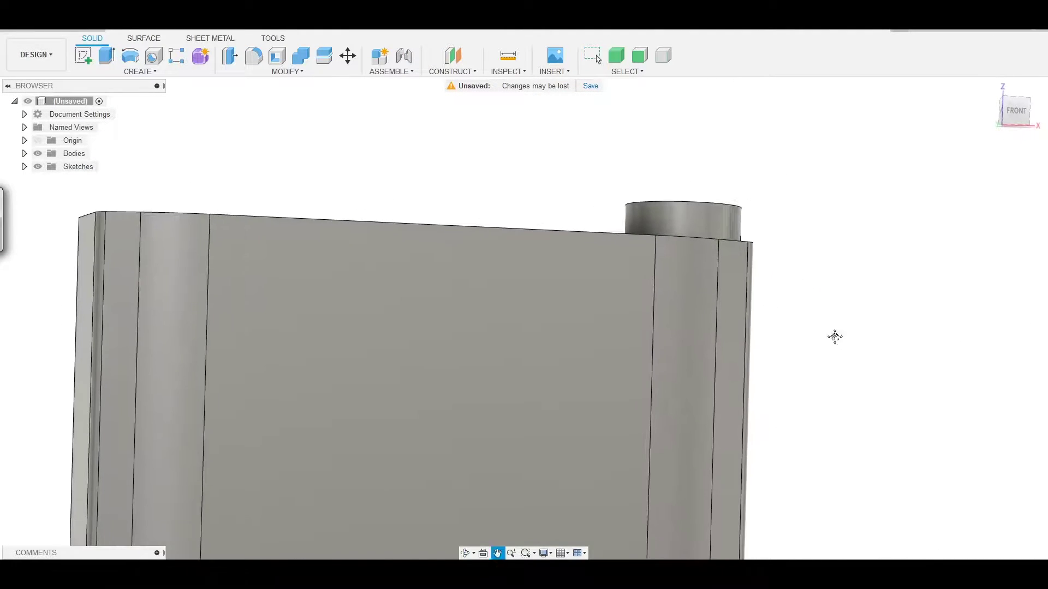
Sketch a second circle at the left end of the body's top face.
{"action": "middle_click_drag", "start_coordinate": [835, 337], "coordinate": [215, 323], "text": "shift"}
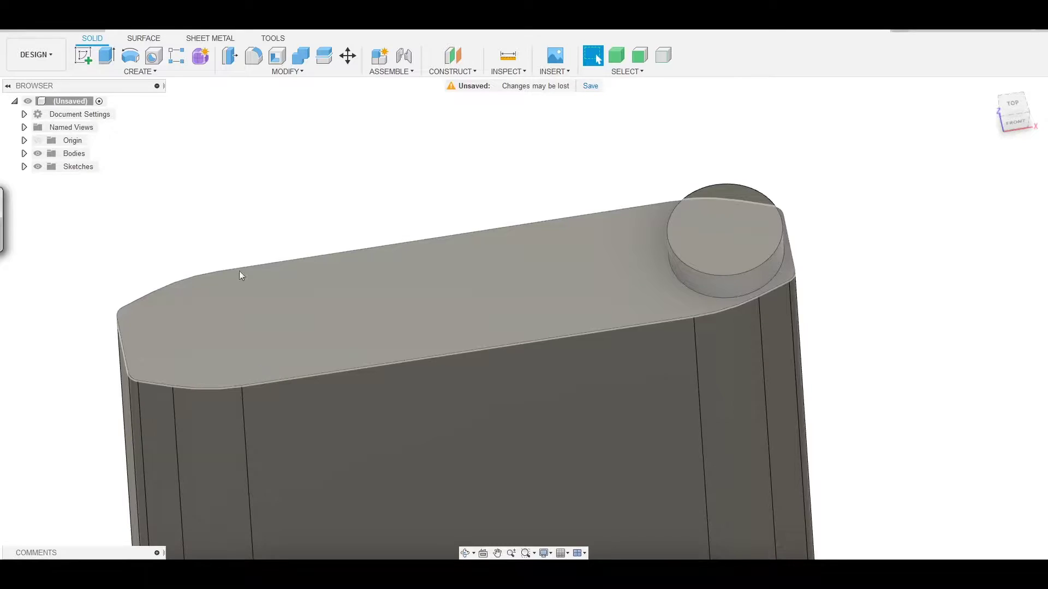
{"action": "right_click", "coordinate": [320, 340]}
{"action": "left_click", "coordinate": [259, 327]}
{"action": "left_click", "coordinate": [396, 316]}
{"action": "right_click", "coordinate": [467, 314]}
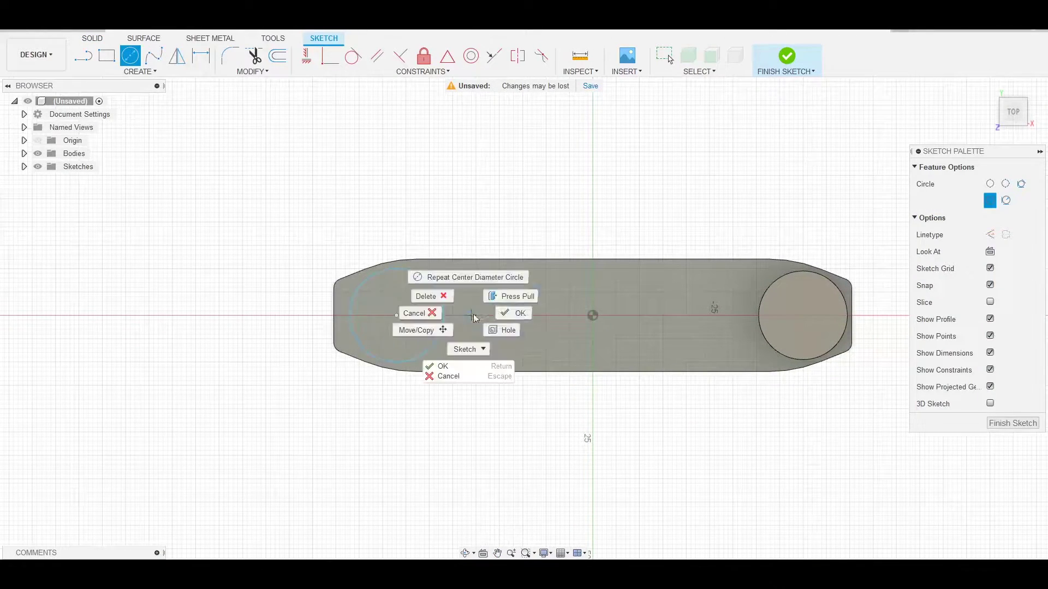
{"action": "left_click", "coordinate": [416, 330]}
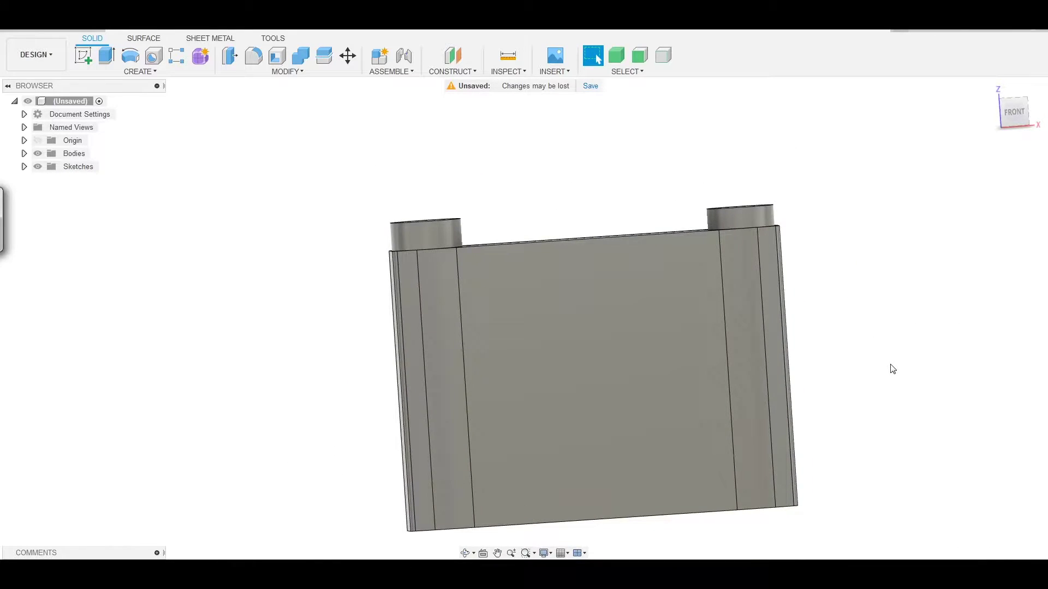
Start a new sketch on the camera body's side face.
{"action": "middle_click_drag", "start_coordinate": [892, 369], "coordinate": [838, 454], "text": "shift"}
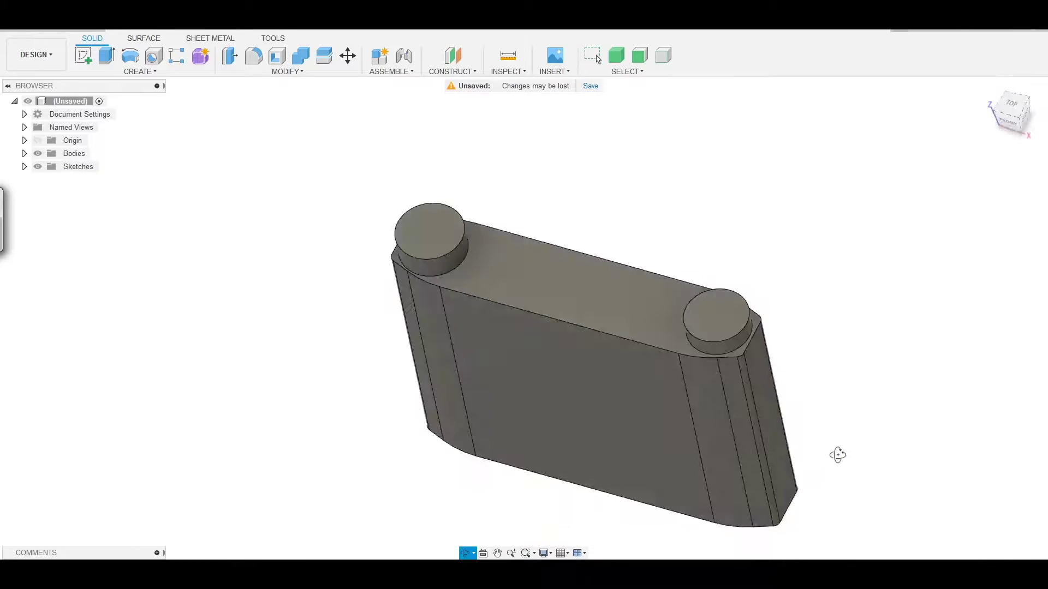
{"action": "left_click", "coordinate": [562, 381]}
{"action": "right_click", "coordinate": [561, 381]}
{"action": "left_click", "coordinate": [655, 417]}
Draw the closed stepped lens profile with lines on the side sketch.
{"action": "key", "text": "l"}
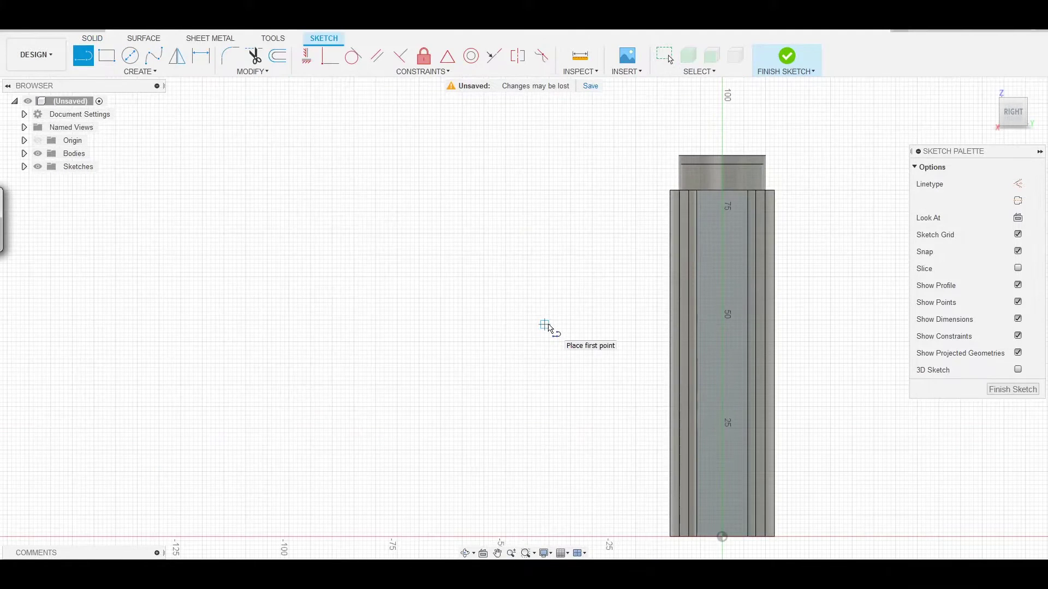
{"action": "scroll", "coordinate": [320, 340], "scroll_direction": "down", "scroll_amount": 1}
{"action": "left_click", "coordinate": [442, 322]}
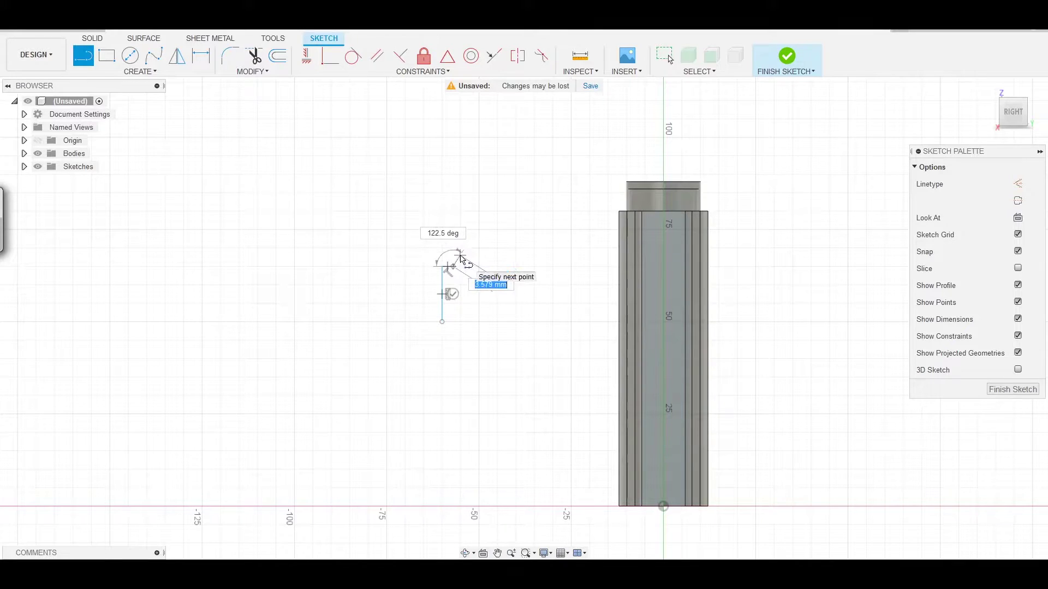
{"action": "left_click", "coordinate": [479, 251]}
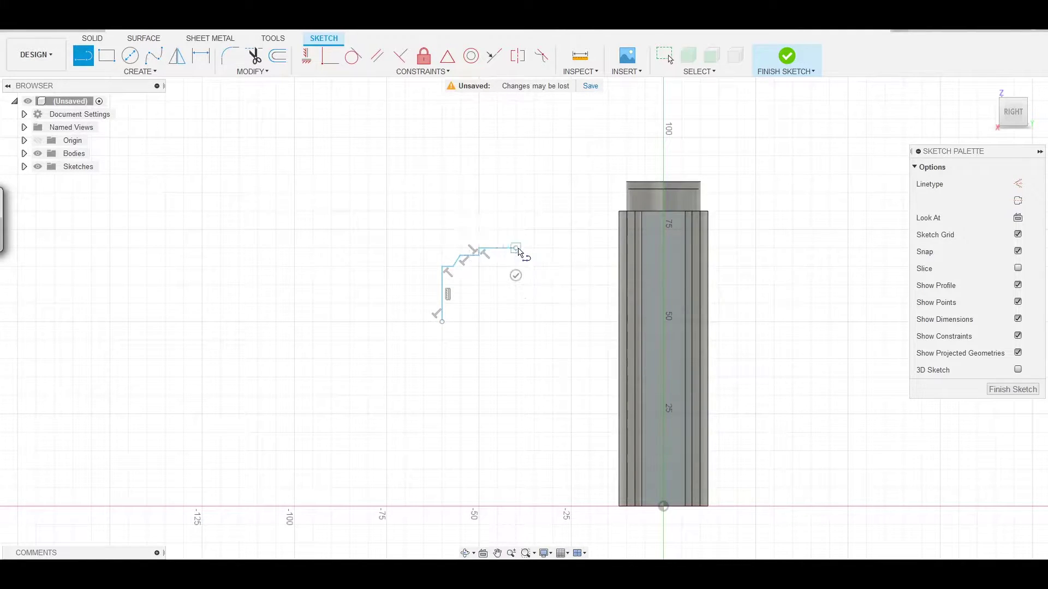
{"action": "scroll", "coordinate": [555, 243], "scroll_direction": "up", "scroll_amount": 2}
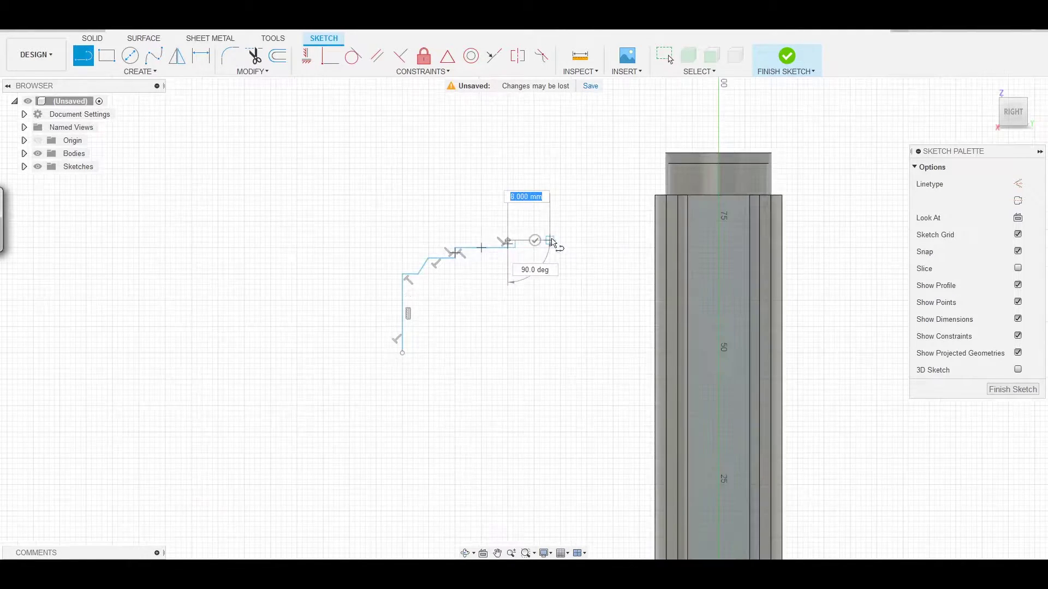
{"action": "right_click", "coordinate": [590, 316]}
{"action": "left_click", "coordinate": [587, 363]}
{"action": "right_click", "coordinate": [604, 322]}
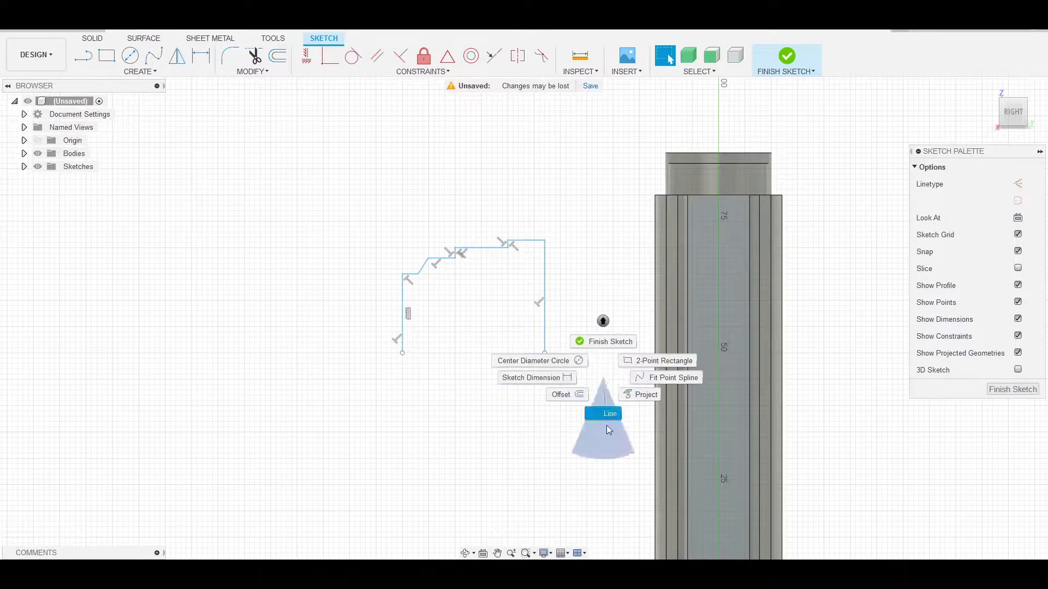
{"action": "left_click", "coordinate": [608, 411]}
{"action": "middle_click_drag", "start_coordinate": [608, 411], "coordinate": [624, 238], "text": "shift"}
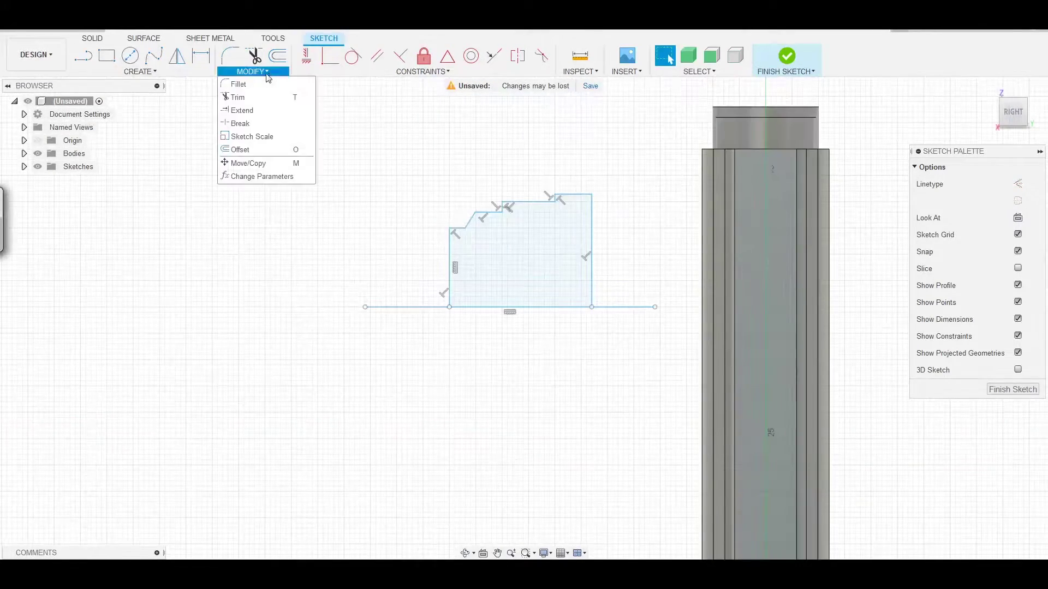
Finish the sketch and revolve the lens profile into a solid lens body.
{"action": "left_click", "coordinate": [787, 55]}
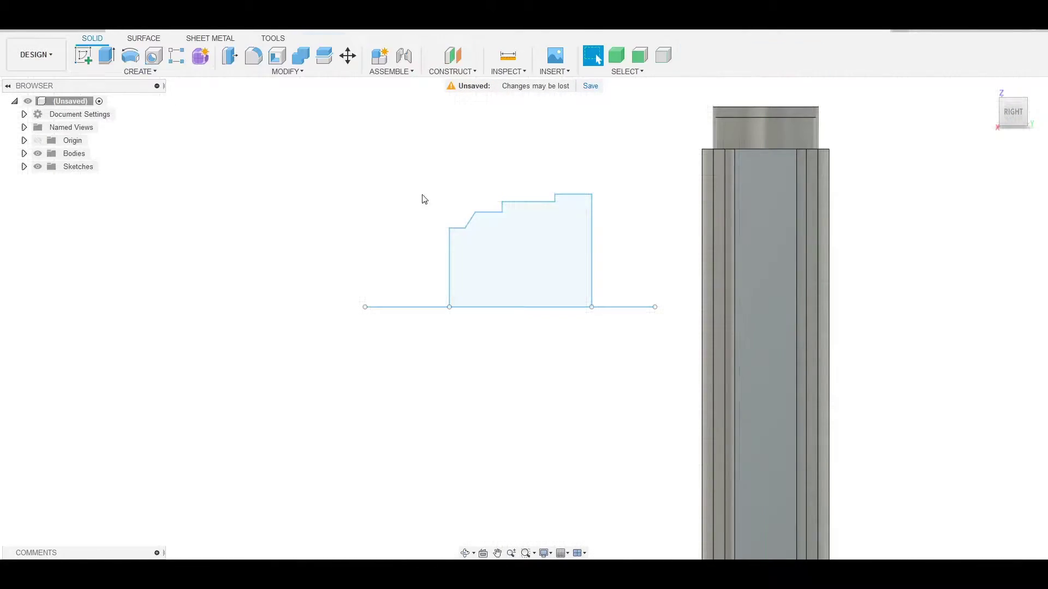
{"action": "left_click", "coordinate": [542, 208]}
{"action": "key", "text": "Return"}
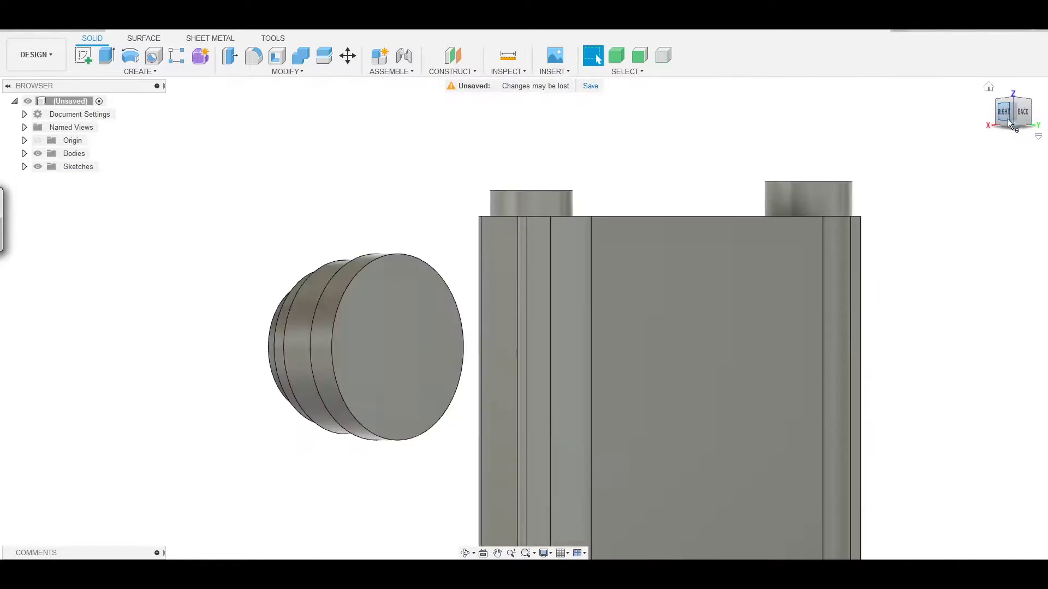
Measure the lens corner and rim from right and front views to find its centre.
{"action": "left_click", "coordinate": [1009, 123]}
{"action": "left_click", "coordinate": [508, 72]}
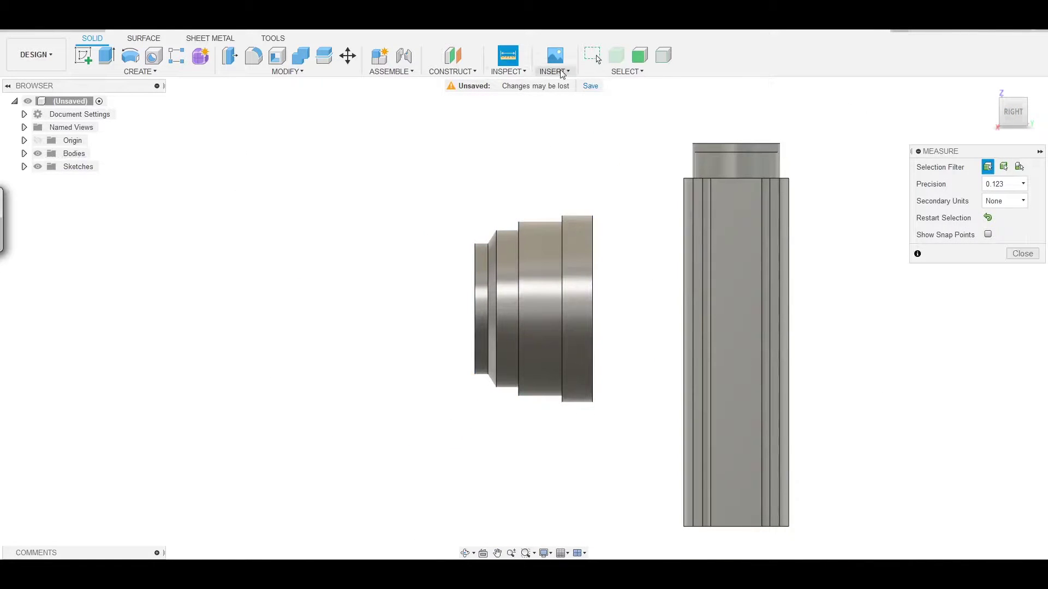
{"action": "left_click", "coordinate": [520, 396]}
{"action": "scroll", "coordinate": [522, 400], "scroll_direction": "up", "scroll_amount": 2}
{"action": "right_click", "coordinate": [623, 295]}
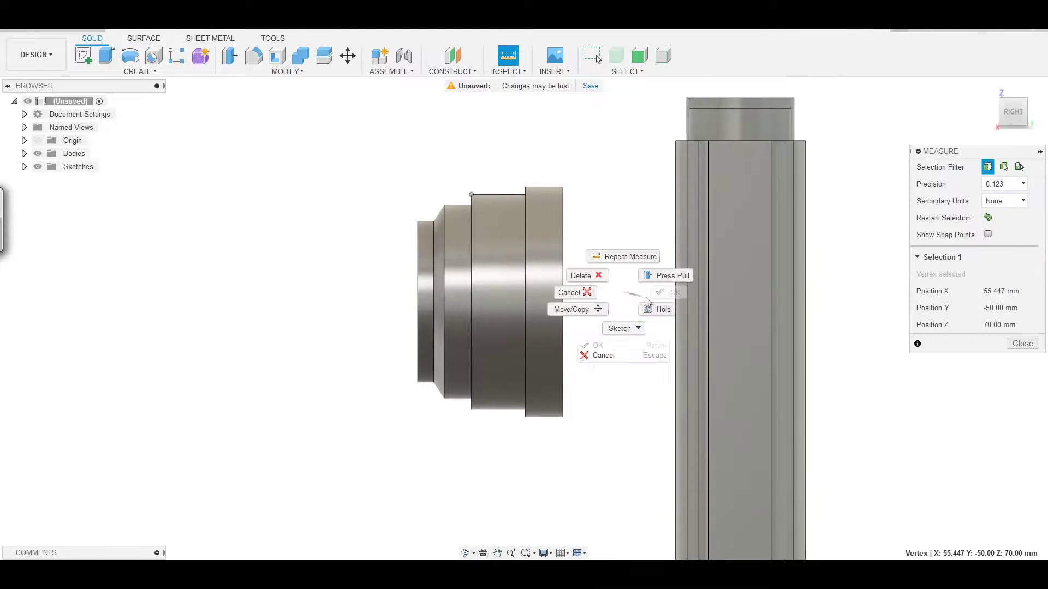
{"action": "key", "text": "Escape"}
{"action": "key", "text": "i"}
{"action": "left_click", "coordinate": [725, 166]}
{"action": "left_click", "coordinate": [723, 394]}
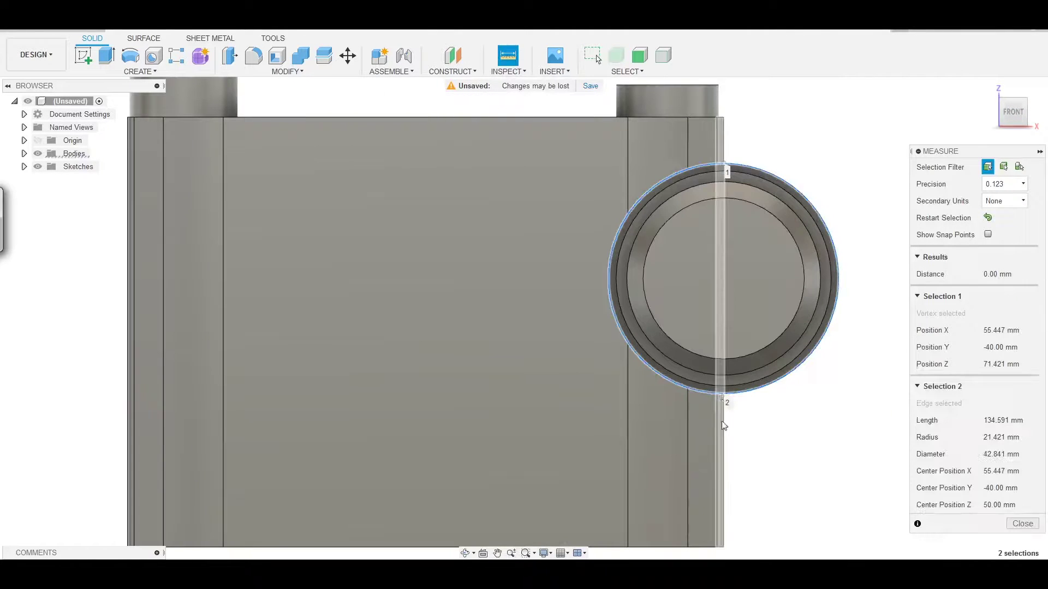
{"action": "scroll", "coordinate": [737, 431], "scroll_direction": "down", "scroll_amount": 3}
{"action": "right_click", "coordinate": [847, 317]}
{"action": "key", "text": "Escape"}
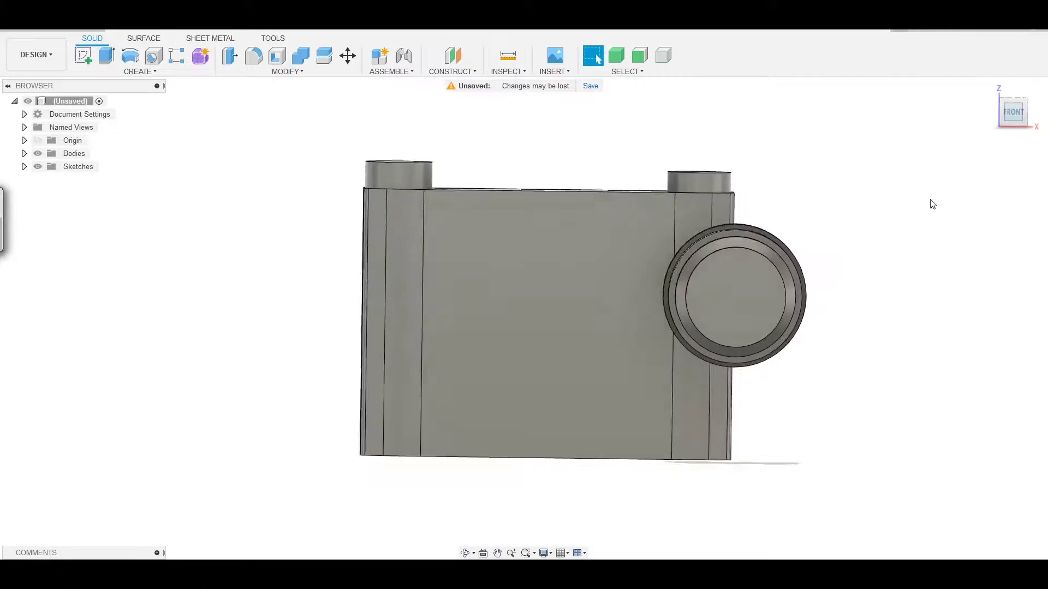
Move the lens body -55 mm in X onto the camera body.
{"action": "middle_click_drag", "start_coordinate": [932, 204], "coordinate": [697, 325], "text": "shift"}
{"action": "left_click", "coordinate": [621, 356]}
{"action": "left_click", "coordinate": [1014, 112]}
{"action": "key", "text": "m"}
{"action": "mouse_move", "coordinate": [663, 367]}
{"action": "left_mouse_down"}
{"action": "mouse_move", "coordinate": [485, 367]}
{"action": "mouse_move", "coordinate": [498, 404]}
{"action": "mouse_move", "coordinate": [480, 404]}
{"action": "left_mouse_up"}
{"action": "key", "text": "Return"}
Scale the lens by 1.343 and move it -1 mm in Z.
{"action": "left_click", "coordinate": [287, 72]}
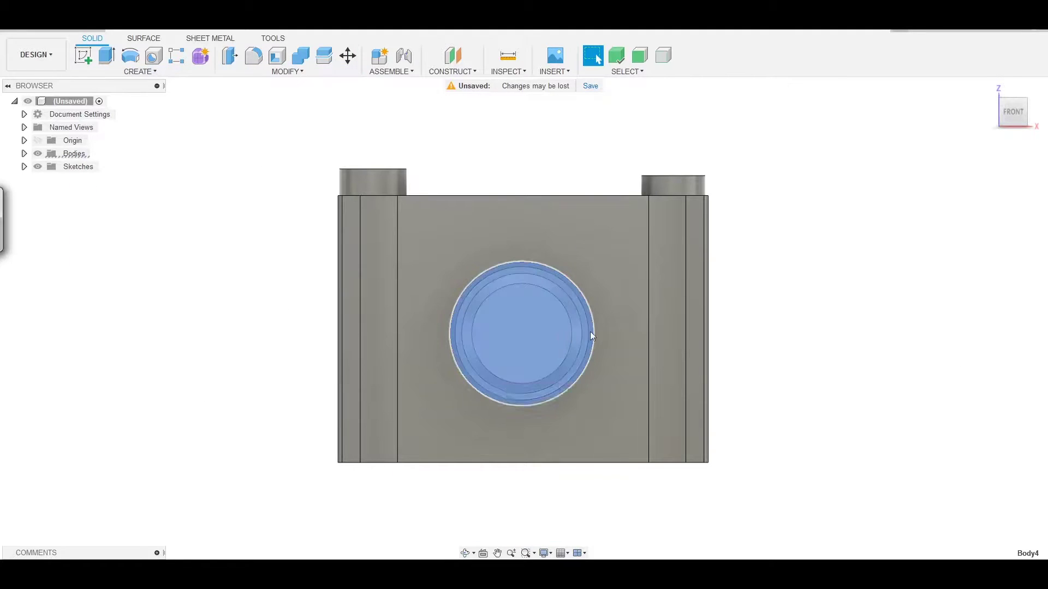
{"action": "left_click_drag", "start_coordinate": [538, 286], "coordinate": [545, 283]}
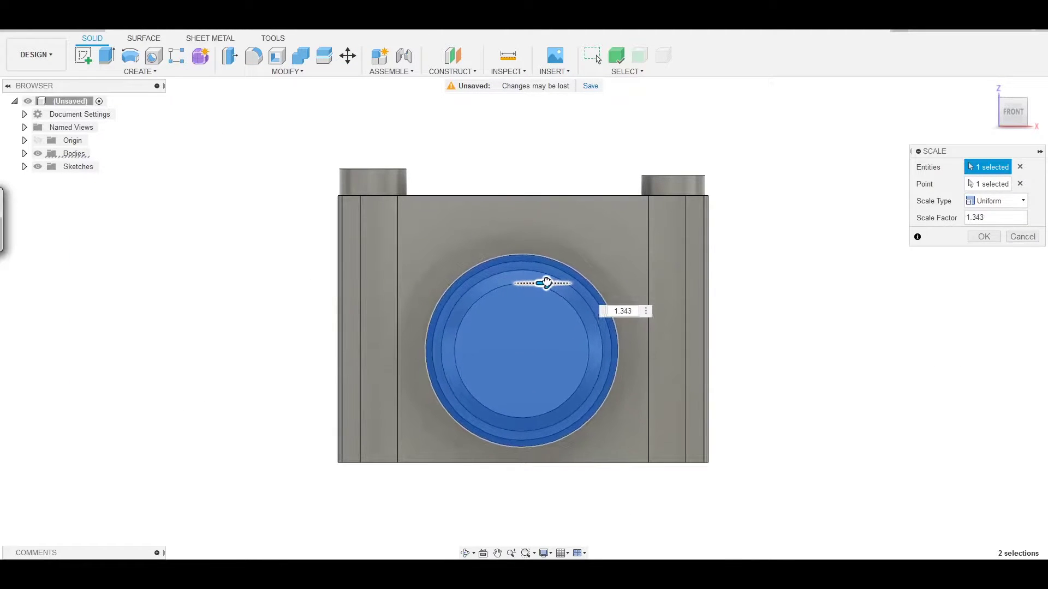
{"action": "key", "text": "Return"}
{"action": "right_click", "coordinate": [509, 350]}
{"action": "left_click", "coordinate": [499, 348]}
{"action": "type", "text": "-1"}
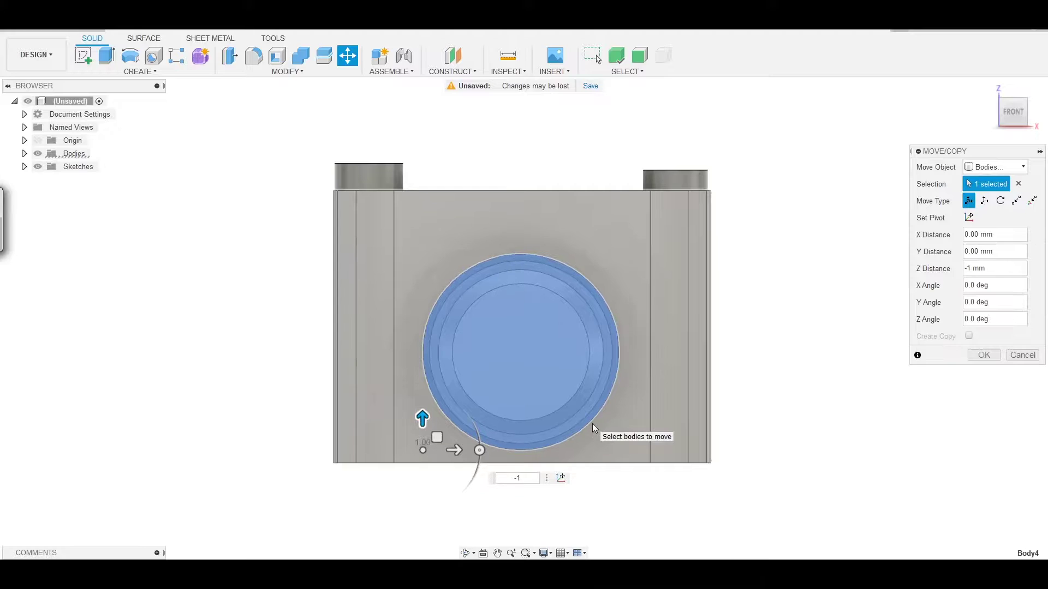
{"action": "key", "text": "Return"}
Shift the lens 10 mm, then another 5 mm, along Y to centre it.
{"action": "mouse_move", "coordinate": [591, 424]}
{"action": "middle_mouse_down", "text": "shift"}
{"action": "mouse_move", "coordinate": [775, 404]}
{"action": "mouse_move", "coordinate": [971, 118]}
{"action": "middle_mouse_up", "text": "shift"}
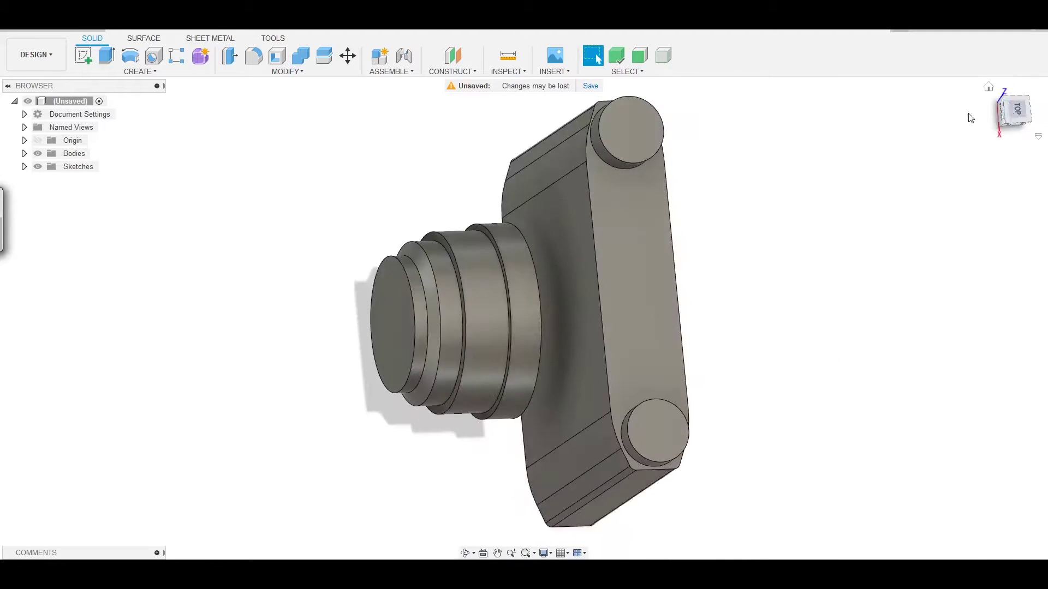
{"action": "left_click", "coordinate": [1016, 109]}
{"action": "right_click", "coordinate": [522, 306]}
{"action": "left_click", "coordinate": [494, 320]}
{"action": "left_click_drag", "start_coordinate": [491, 221], "coordinate": [524, 221]}
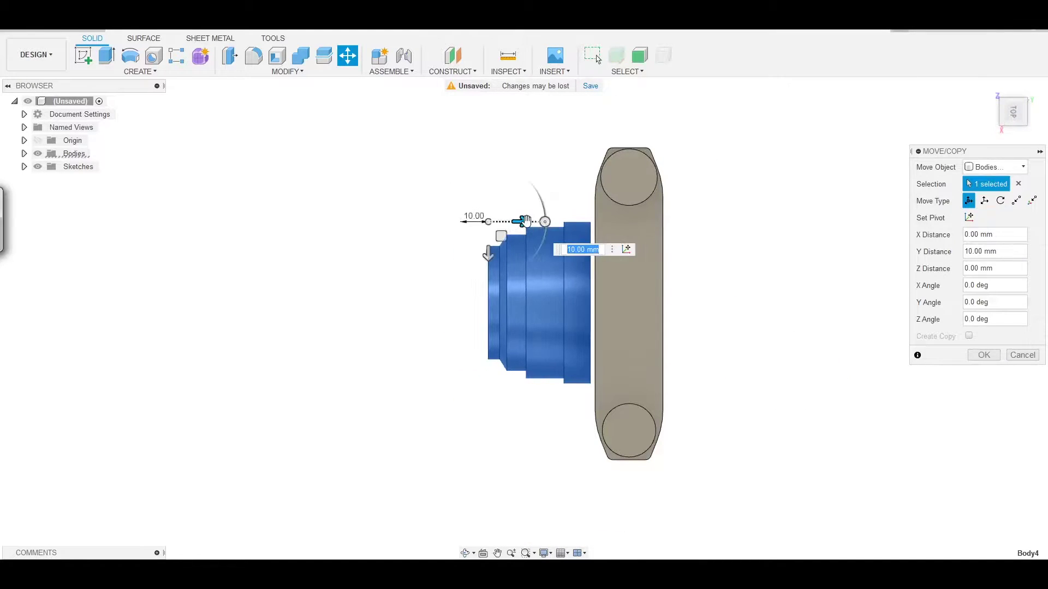
{"action": "key", "text": "Return"}
{"action": "middle_click_drag", "start_coordinate": [748, 365], "coordinate": [683, 306], "text": "shift"}
{"action": "right_click", "coordinate": [524, 339]}
{"action": "left_click", "coordinate": [494, 352]}
{"action": "left_click_drag", "start_coordinate": [475, 376], "coordinate": [491, 375]}
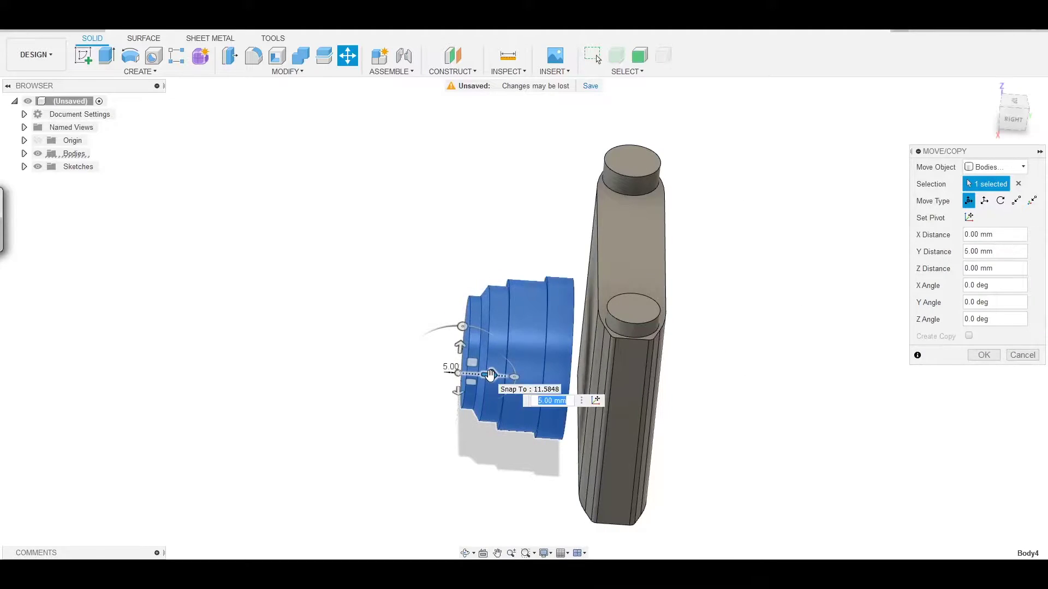
{"action": "key", "text": "Return"}
{"action": "mouse_move", "coordinate": [490, 376]}
{"action": "middle_mouse_down", "text": "shift"}
{"action": "mouse_move", "coordinate": [753, 398]}
{"action": "mouse_move", "coordinate": [839, 247]}
{"action": "mouse_move", "coordinate": [857, 435]}
{"action": "mouse_move", "coordinate": [679, 504]}
{"action": "mouse_move", "coordinate": [769, 306]}
{"action": "mouse_move", "coordinate": [707, 371]}
{"action": "middle_mouse_up", "text": "shift"}
Sketch a circle near the right end of the body's bottom face.
{"action": "right_click", "coordinate": [708, 371]}
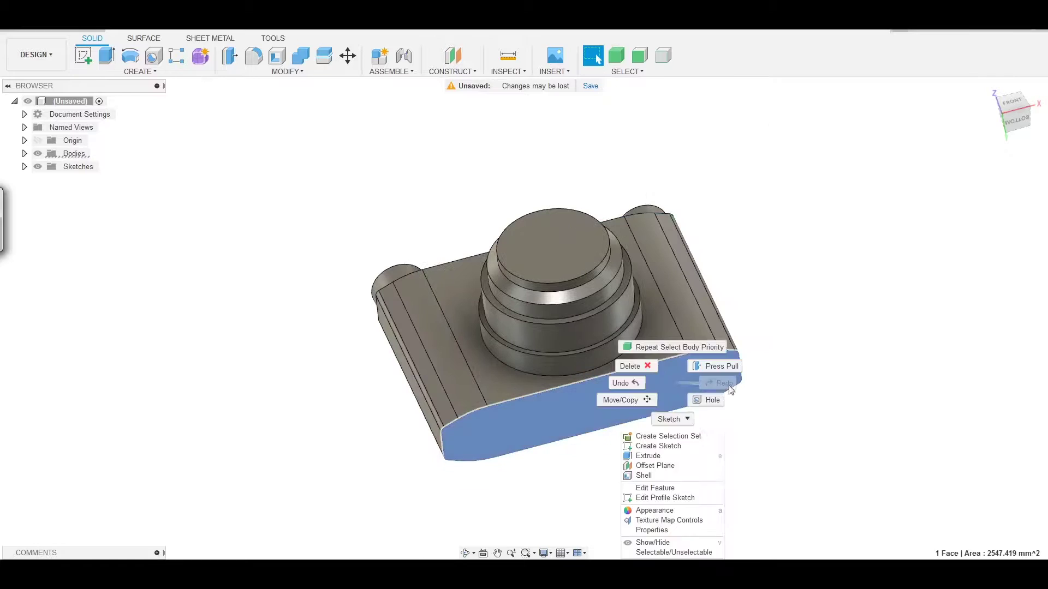
{"action": "left_click", "coordinate": [667, 395]}
{"action": "left_click", "coordinate": [562, 308]}
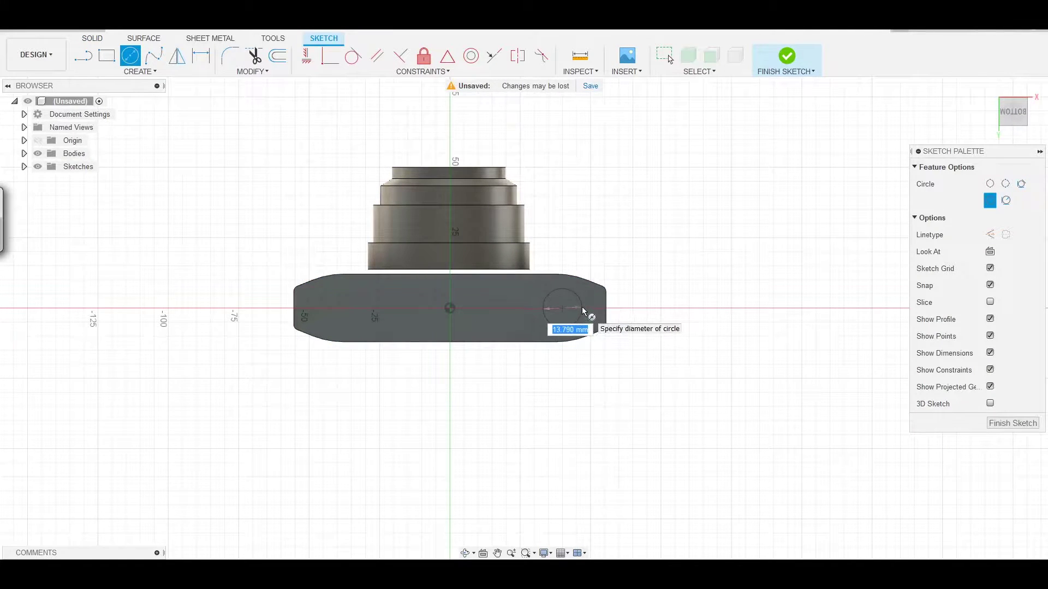
{"action": "key", "text": "Return"}
{"action": "key", "text": "Escape"}
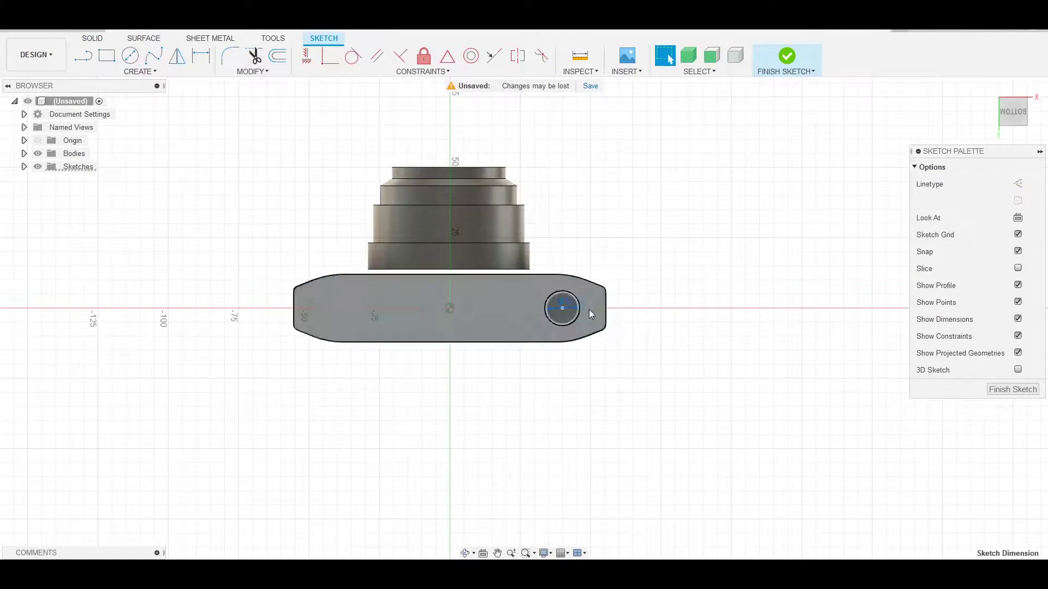
{"action": "key", "text": "Return"}
{"action": "key", "text": "Escape"}
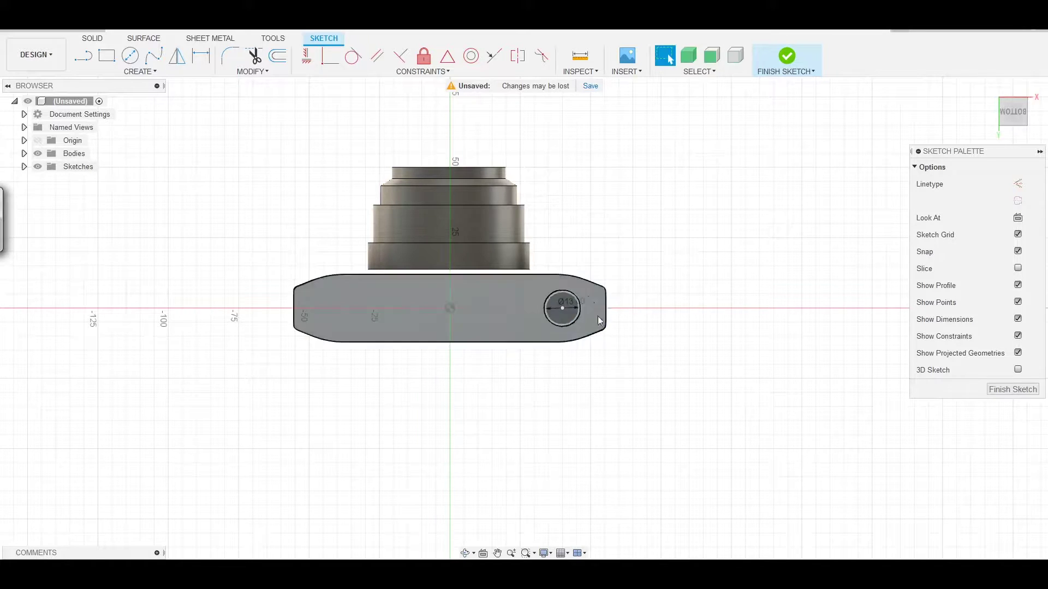
{"action": "middle_click_drag", "start_coordinate": [711, 229], "coordinate": [687, 362], "text": "shift"}
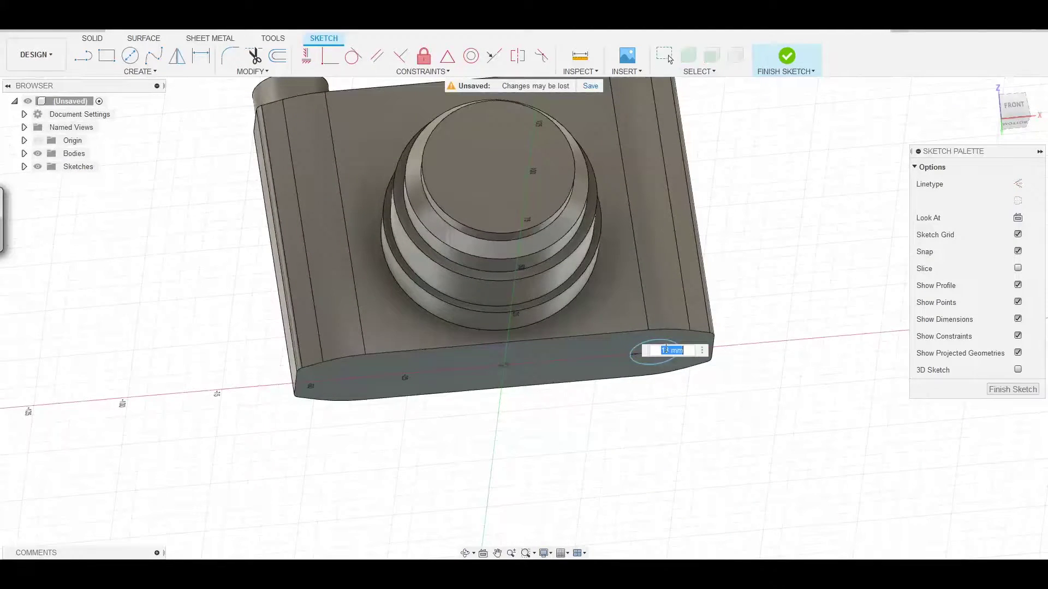
Extrude the Ø14 circle into a small cylindrical lug under the body.
{"action": "key", "text": "Return"}
{"action": "key", "text": "e"}
{"action": "key", "text": "Return"}
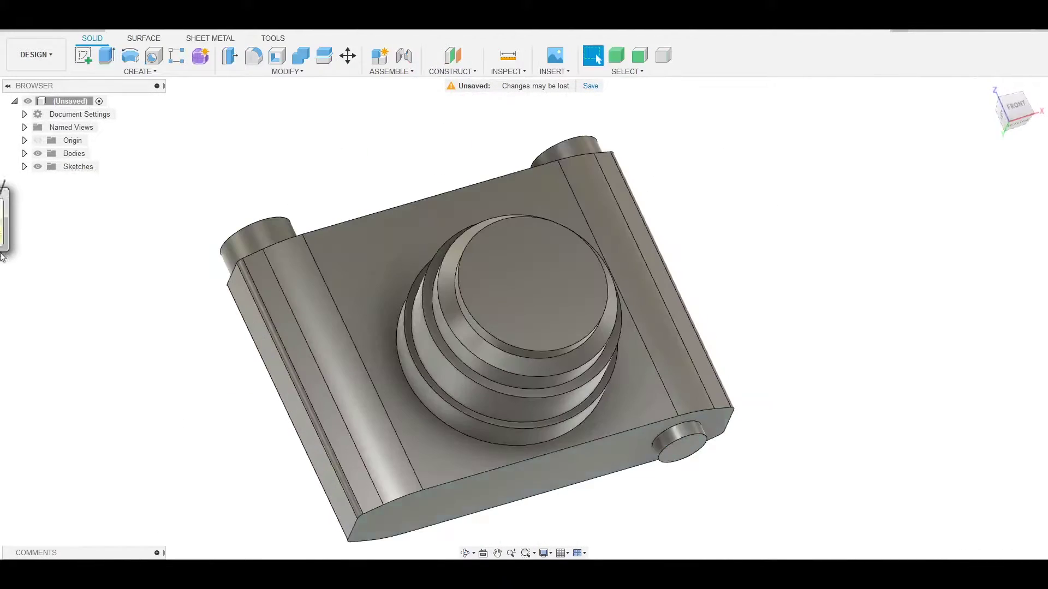
{"action": "key", "text": "ctrl+z"}
{"action": "key", "text": "ctrl+z"}
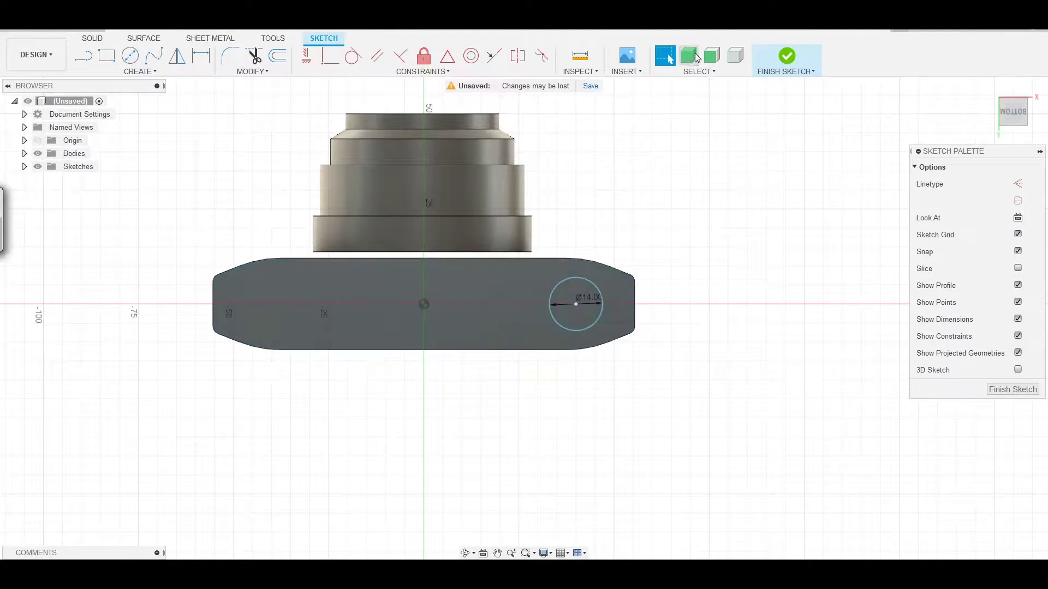
{"action": "key", "text": "q"}
{"action": "left_click", "coordinate": [704, 442]}
{"action": "key", "text": "Return"}
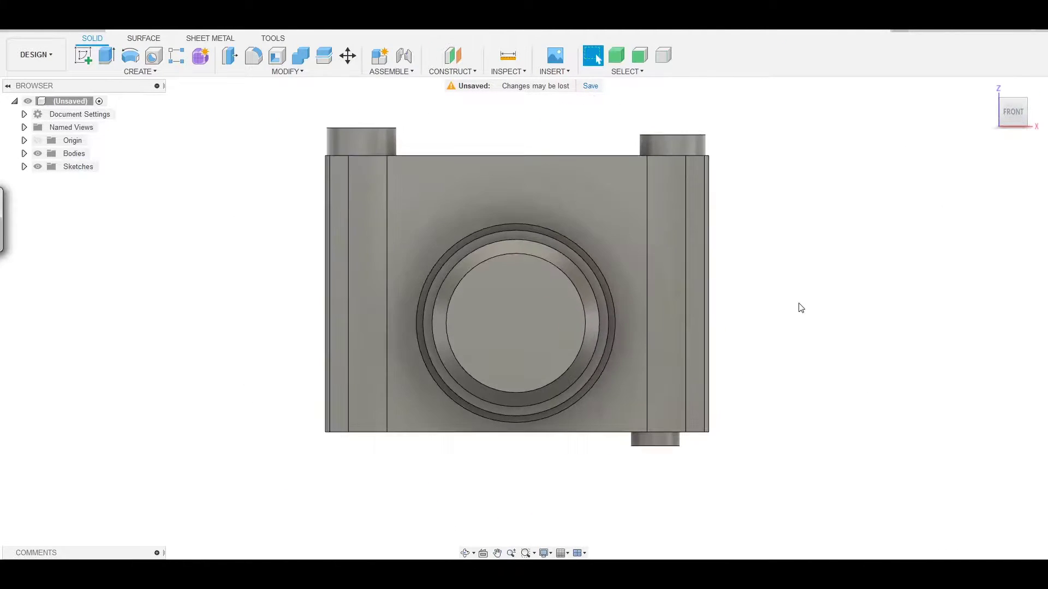
{"action": "middle_click_drag", "start_coordinate": [801, 308], "coordinate": [787, 250], "text": "shift"}
{"action": "middle_click_drag", "start_coordinate": [702, 309], "coordinate": [582, 208], "text": "shift"}
Sketch on the body's top face and offset its outline 0.758 mm inward.
{"action": "left_click", "coordinate": [582, 207]}
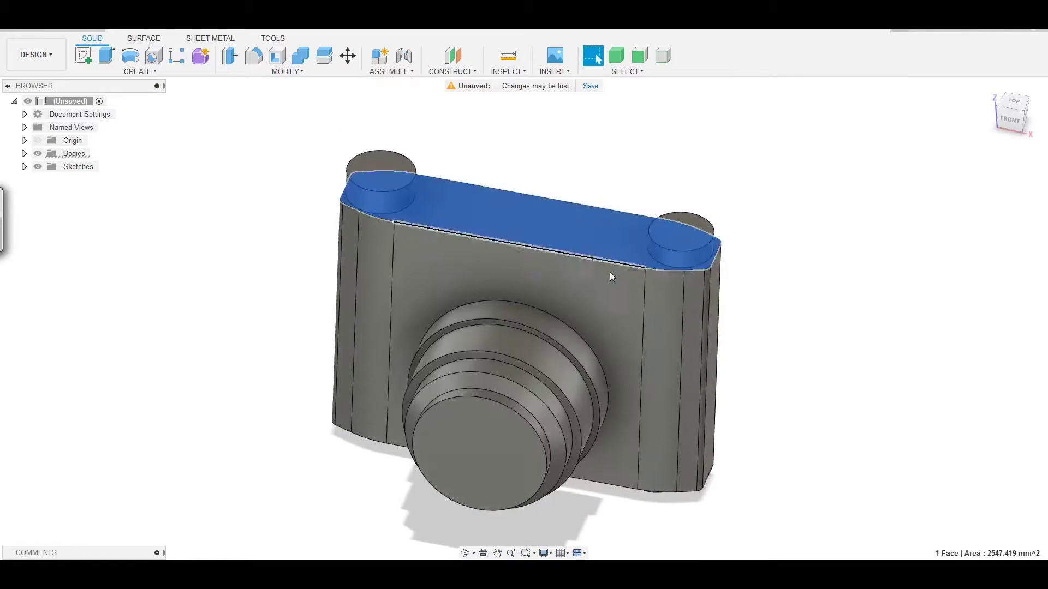
{"action": "right_click", "coordinate": [923, 174]}
{"action": "key", "text": "Escape"}
{"action": "left_click", "coordinate": [24, 153]}
{"action": "left_click", "coordinate": [503, 223]}
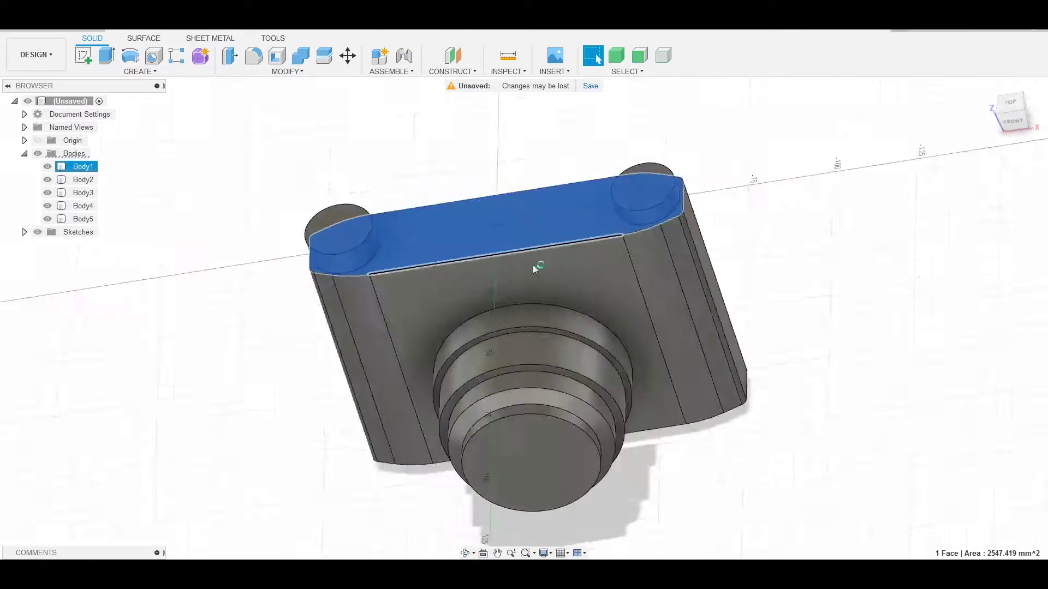
{"action": "key", "text": "o"}
{"action": "left_click", "coordinate": [693, 288]}
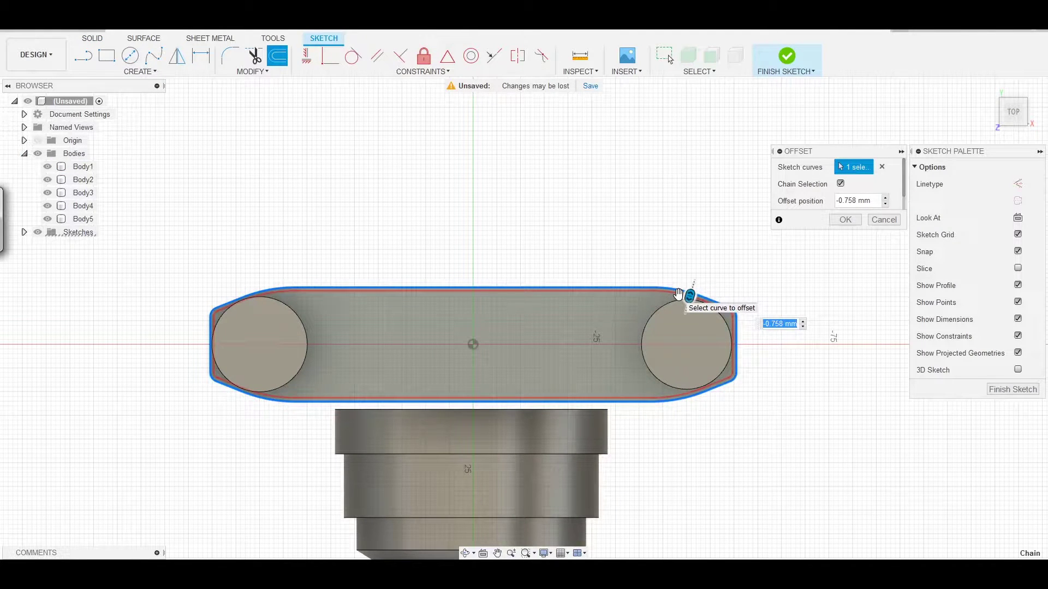
{"action": "type", "text": "-"}
{"action": "key", "text": "Return"}
Extrude the thin band between the outlines -1 mm as a cut to form the seam.
{"action": "middle_click_drag", "start_coordinate": [678, 295], "coordinate": [753, 402], "text": "shift"}
{"action": "left_click", "coordinate": [731, 350]}
{"action": "right_click", "coordinate": [731, 350]}
{"action": "left_click", "coordinate": [758, 341]}
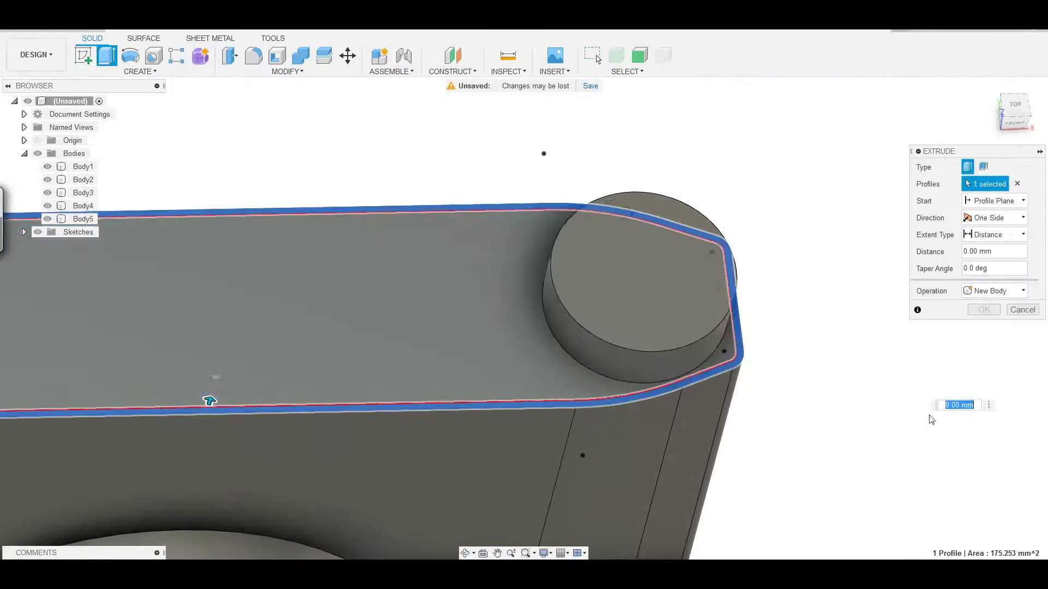
{"action": "middle_click_drag", "start_coordinate": [877, 414], "coordinate": [756, 346]}
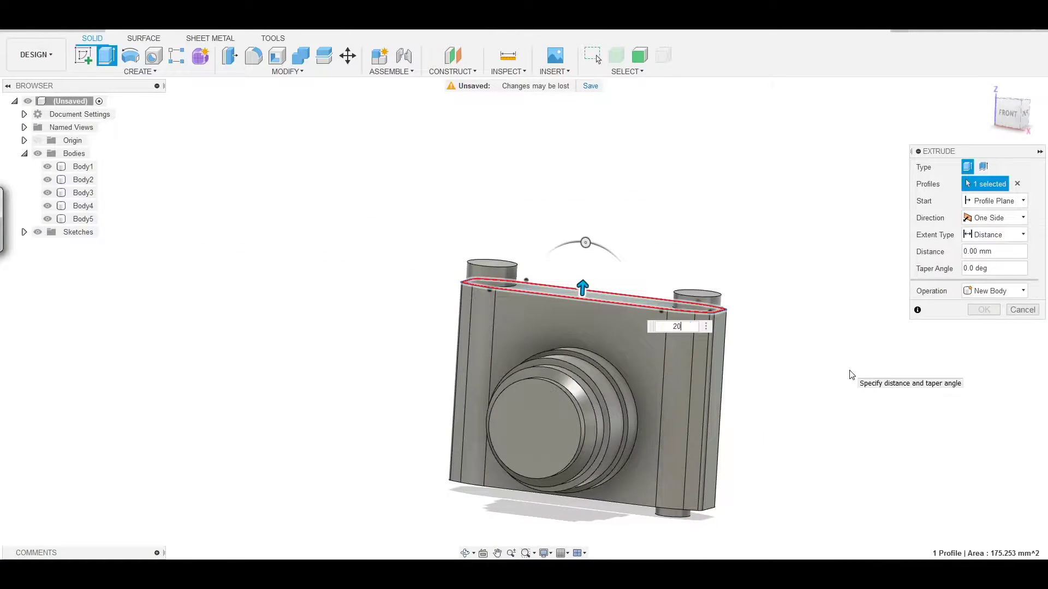
{"action": "scroll", "coordinate": [776, 366], "scroll_direction": "up", "scroll_amount": 5}
{"action": "scroll", "coordinate": [732, 320], "scroll_direction": "down", "scroll_amount": 2}
{"action": "key", "text": "BackSpace"}
{"action": "key", "text": "BackSpace"}
{"action": "type", "text": "-1"}
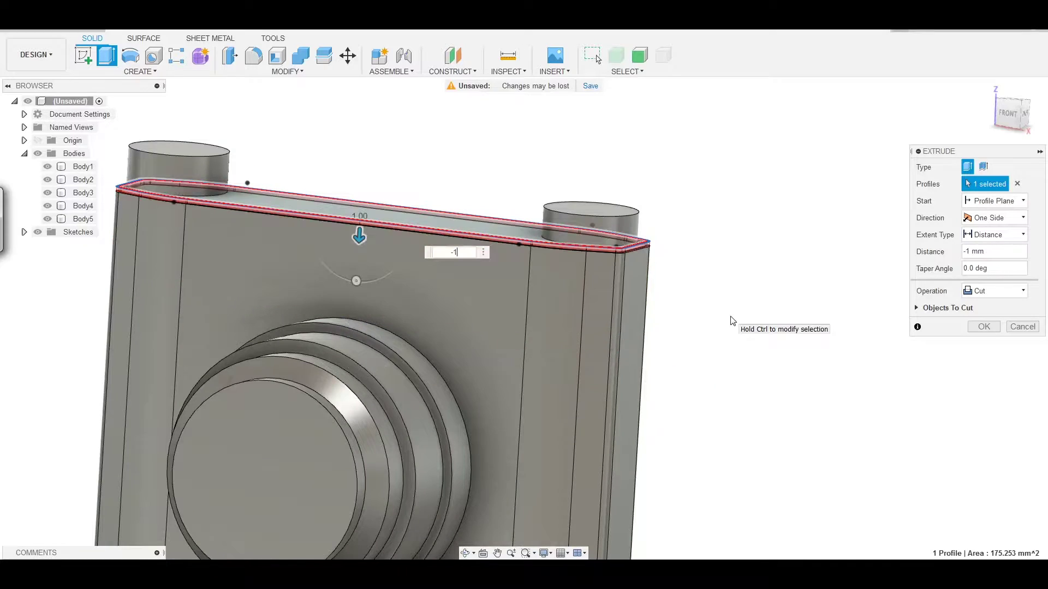
{"action": "key", "text": "Return"}
{"action": "middle_click_drag", "start_coordinate": [728, 297], "coordinate": [723, 362], "text": "shift"}
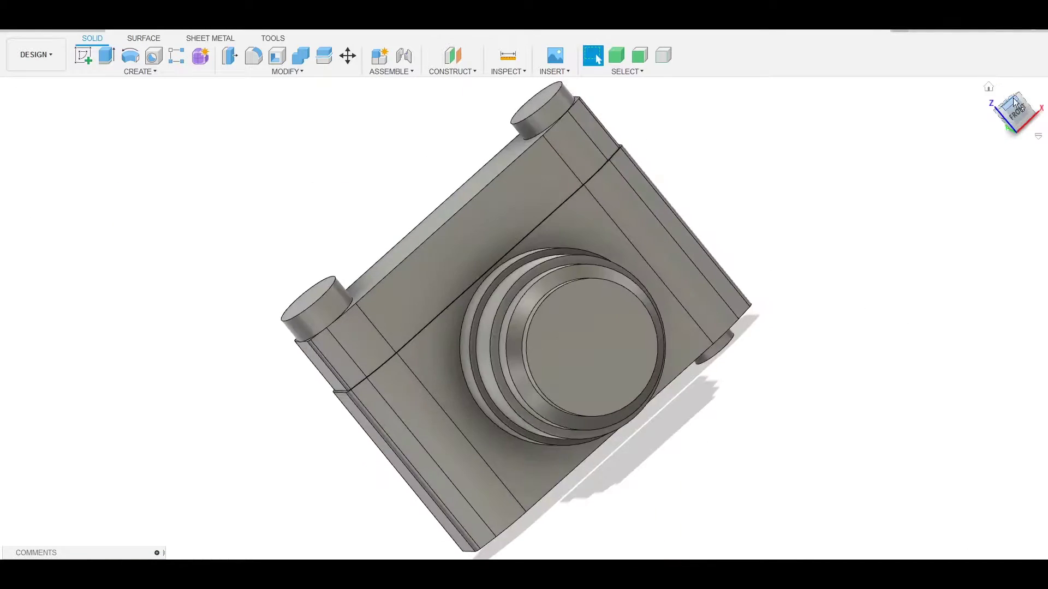
{"action": "left_click", "coordinate": [1014, 103]}
Recess the left knob's top 0.5 mm inside an inward-offset circle.
{"action": "scroll", "coordinate": [403, 251], "scroll_direction": "up", "scroll_amount": 3}
{"action": "left_click", "coordinate": [398, 273]}
{"action": "key", "text": "o"}
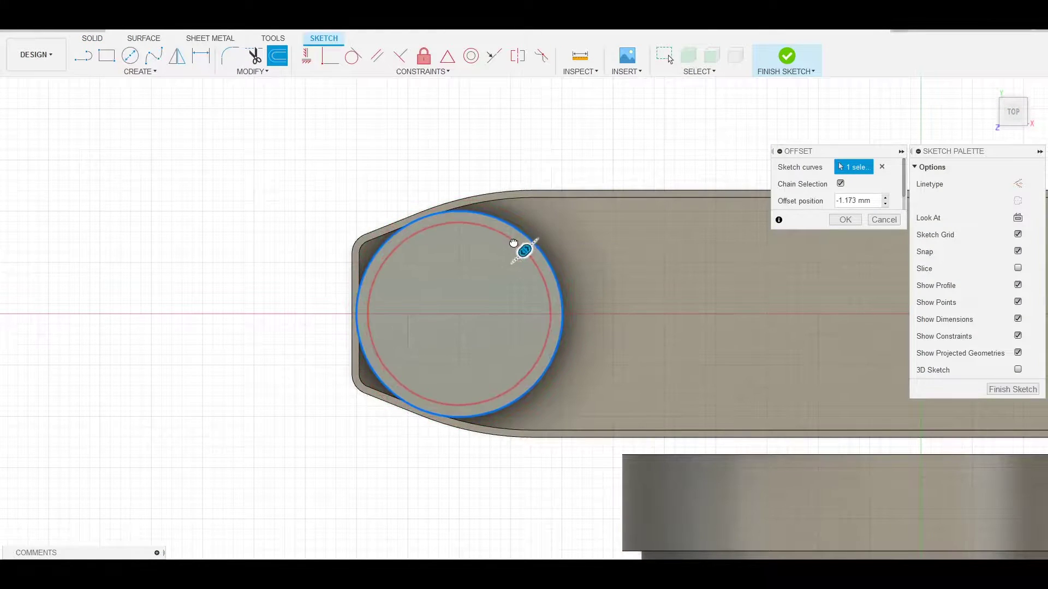
{"action": "key", "text": "Return"}
{"action": "middle_click_drag", "start_coordinate": [734, 311], "coordinate": [538, 260], "text": "shift"}
{"action": "key", "text": "e"}
{"action": "left_click", "coordinate": [473, 244]}
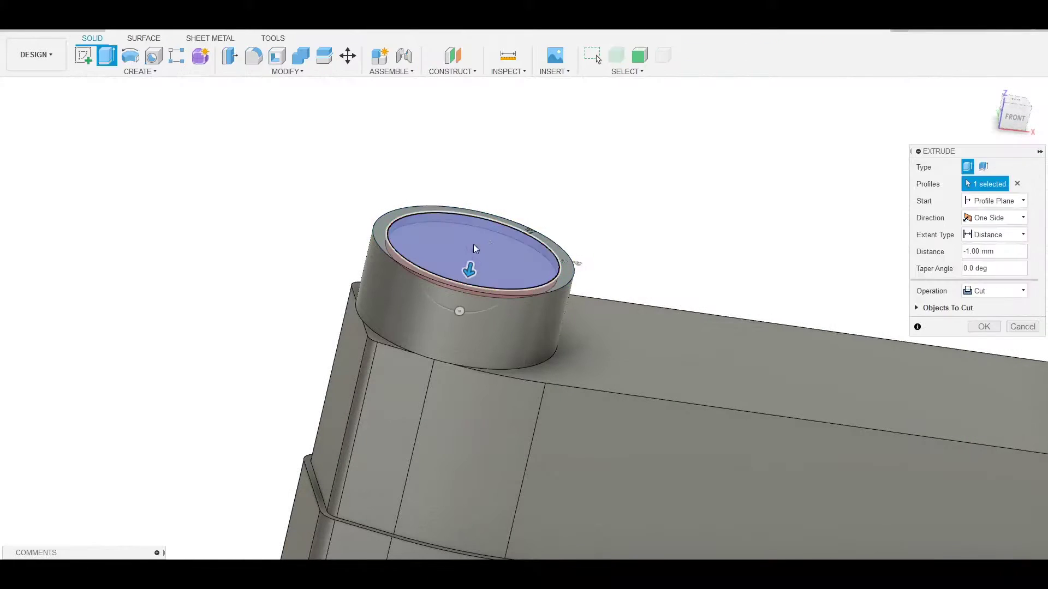
{"action": "type", "text": "-0.5"}
{"action": "key", "text": "Return"}
Chamfer the knob's top rim edge by 1 mm.
{"action": "left_click", "coordinate": [550, 292]}
{"action": "key", "text": "c"}
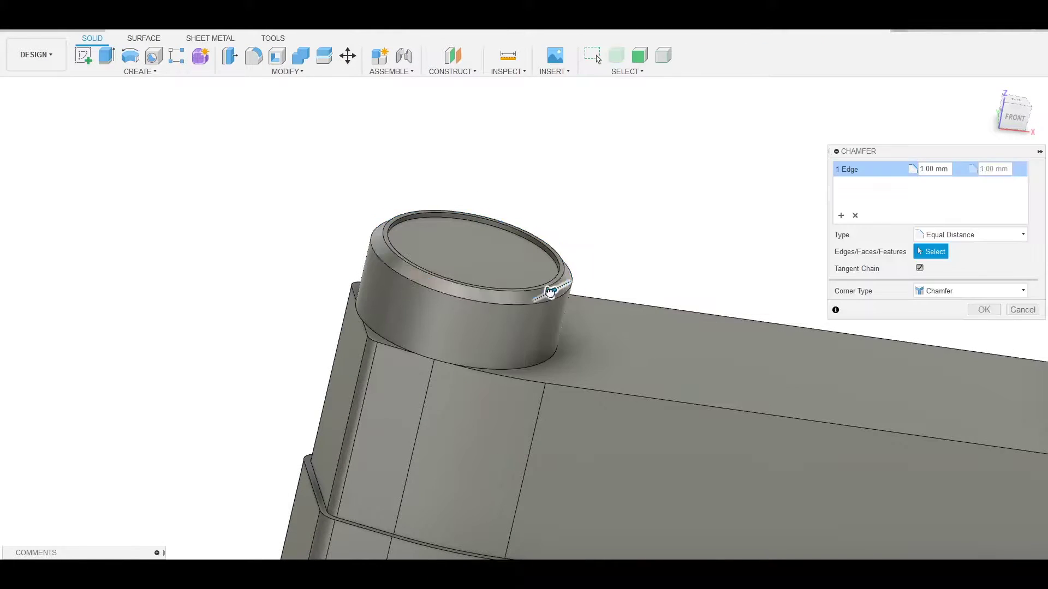
{"action": "key", "text": "Return"}
{"action": "middle_click_drag", "start_coordinate": [727, 270], "coordinate": [499, 313], "text": "shift"}
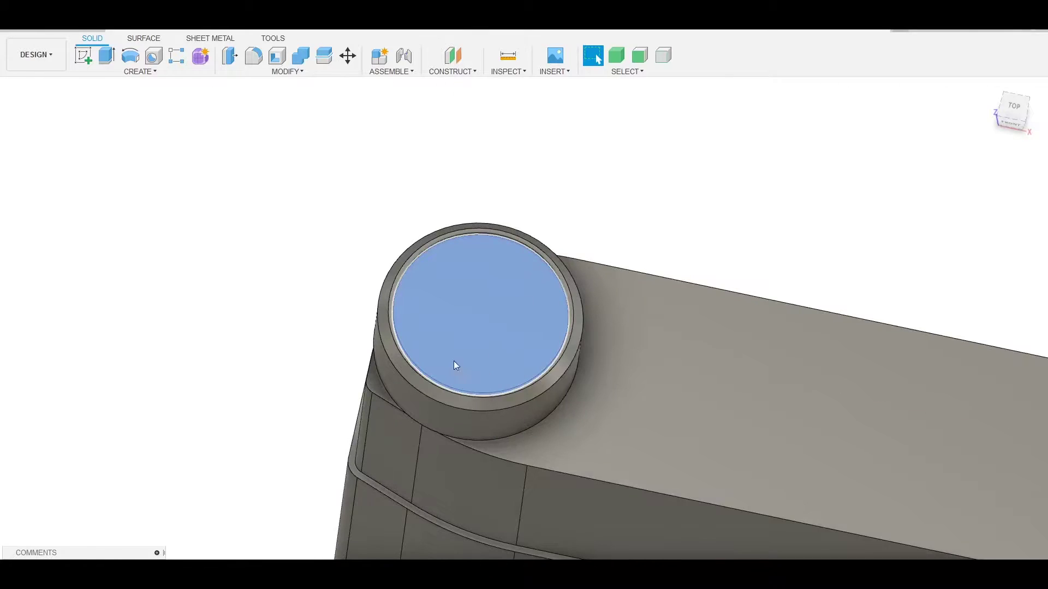
Offset a small centre circle on the knob top and extrude it 1 mm as a raised pin.
{"action": "left_click", "coordinate": [456, 364]}
{"action": "key", "text": "o"}
{"action": "left_click", "coordinate": [578, 268]}
{"action": "left_click_drag", "start_coordinate": [596, 264], "coordinate": [560, 268]}
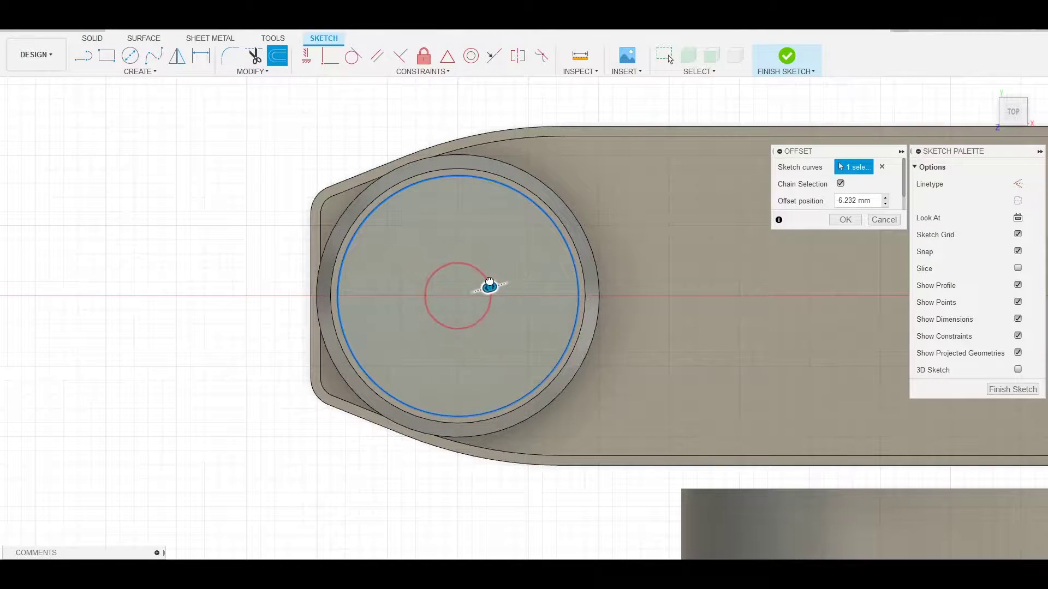
{"action": "left_click", "coordinate": [845, 220]}
{"action": "left_click", "coordinate": [431, 279]}
{"action": "key", "text": "e"}
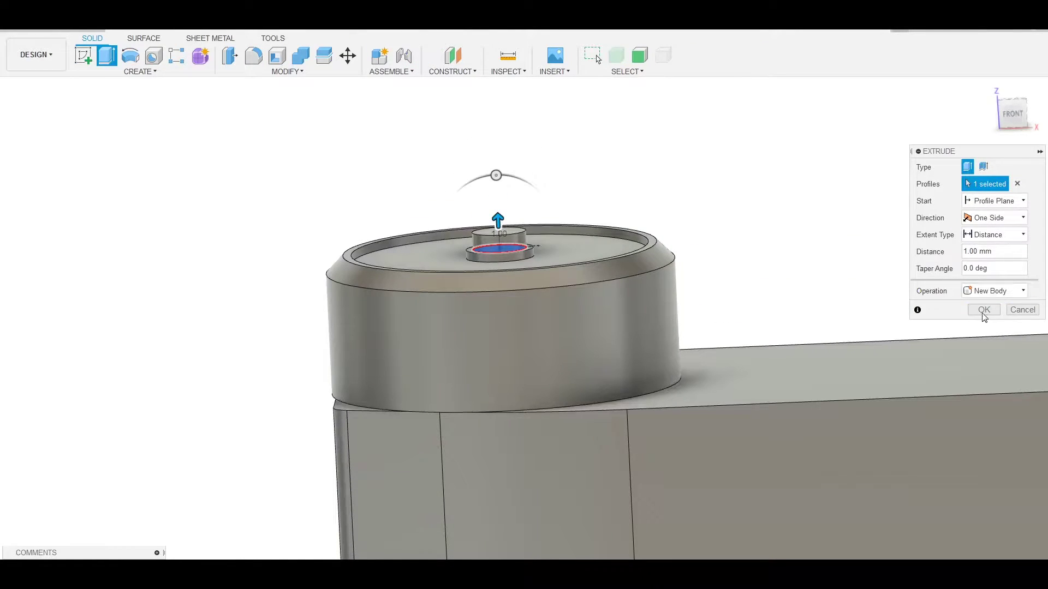
{"action": "left_click", "coordinate": [984, 311]}
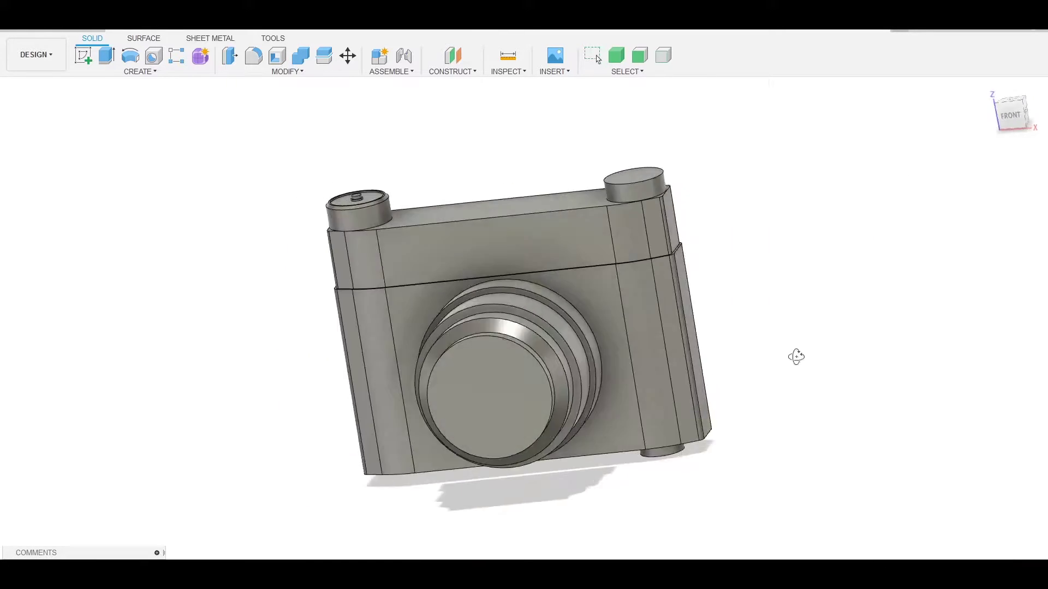
{"action": "middle_click_drag", "start_coordinate": [796, 356], "coordinate": [787, 271], "text": "shift"}
Draw a small rectangle with lines on the upper front face sketch.
{"action": "left_click", "coordinate": [562, 257]}
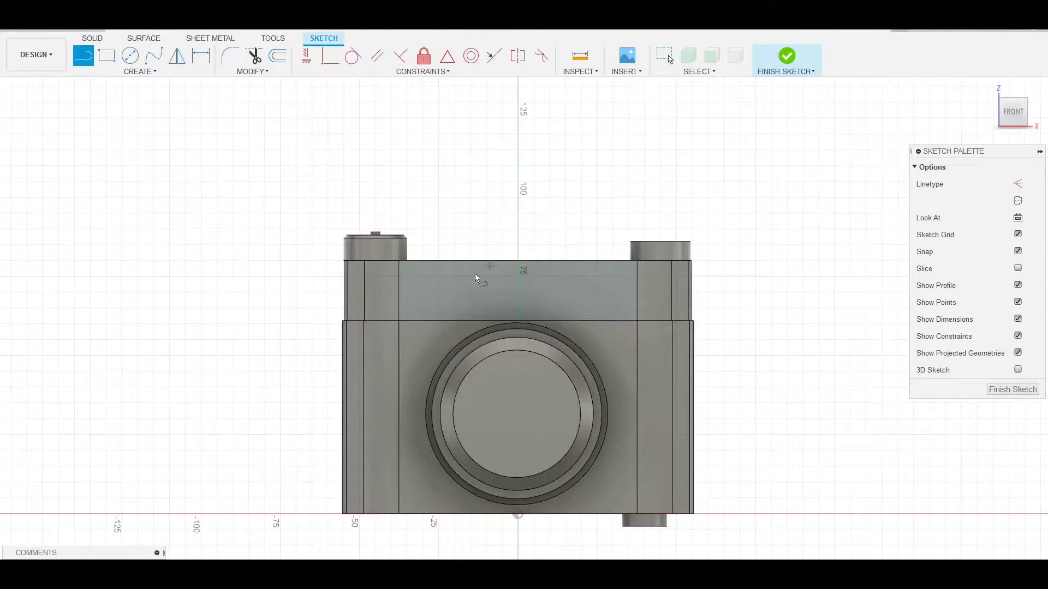
{"action": "left_click", "coordinate": [455, 310]}
{"action": "left_click", "coordinate": [518, 308]}
{"action": "key", "text": "Escape"}
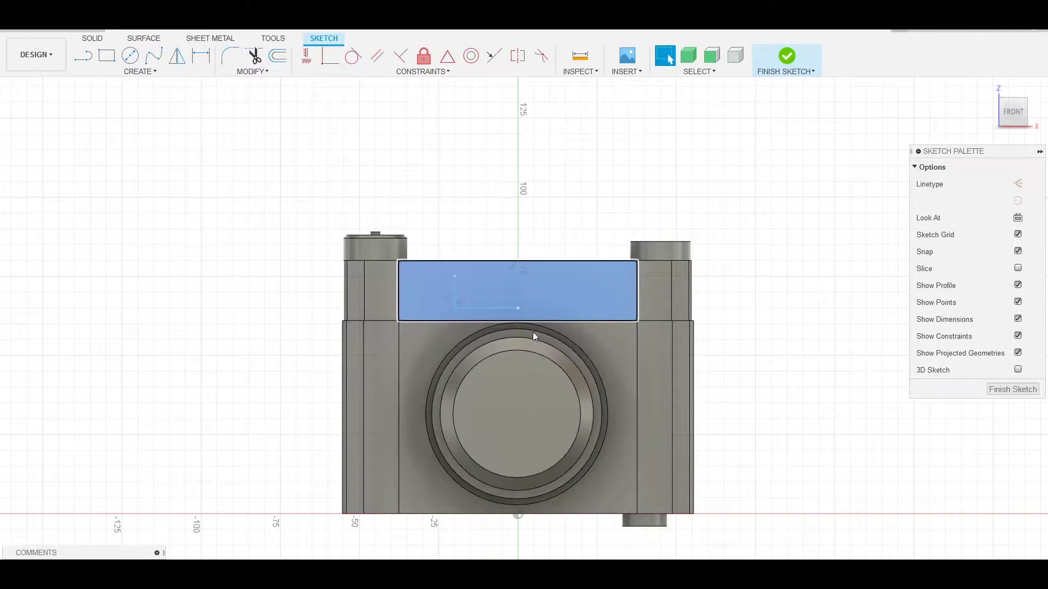
{"action": "key", "text": "l"}
{"action": "left_click", "coordinate": [518, 276]}
{"action": "left_click", "coordinate": [518, 308]}
{"action": "key", "text": "Escape"}
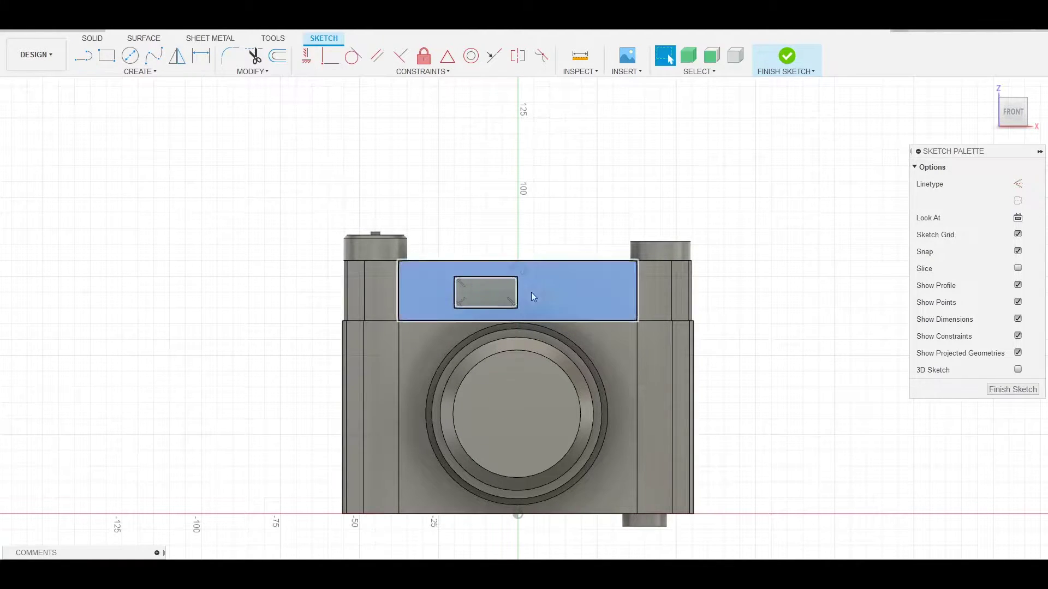
Shift the rectangle sideways and place a copy of it to the right.
{"action": "left_click_drag", "start_coordinate": [532, 293], "coordinate": [474, 288]}
{"action": "key", "text": "m"}
{"action": "key", "text": "Escape"}
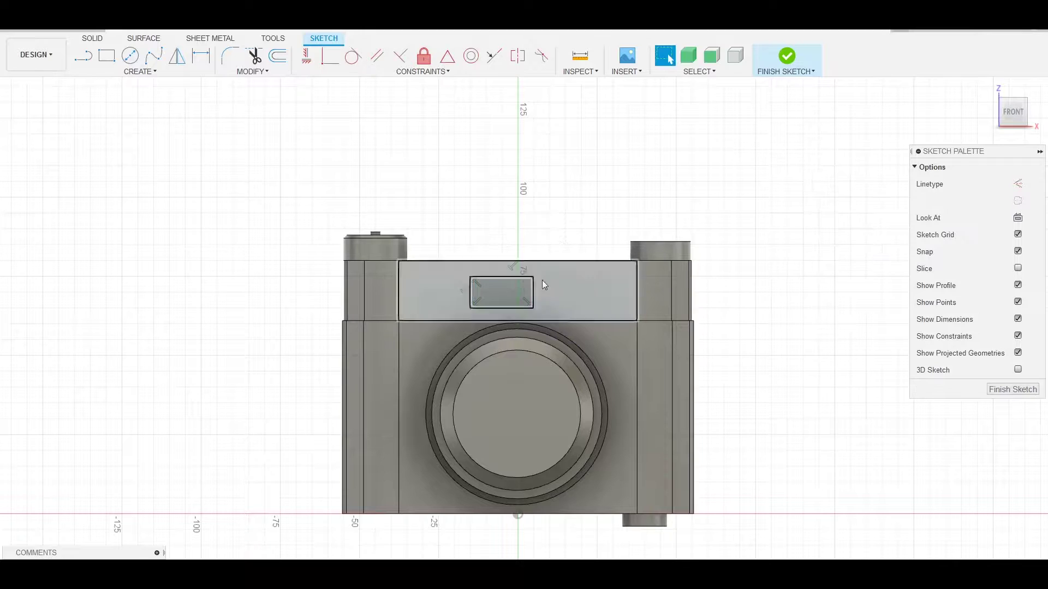
{"action": "key", "text": "m"}
{"action": "key", "text": "Return"}
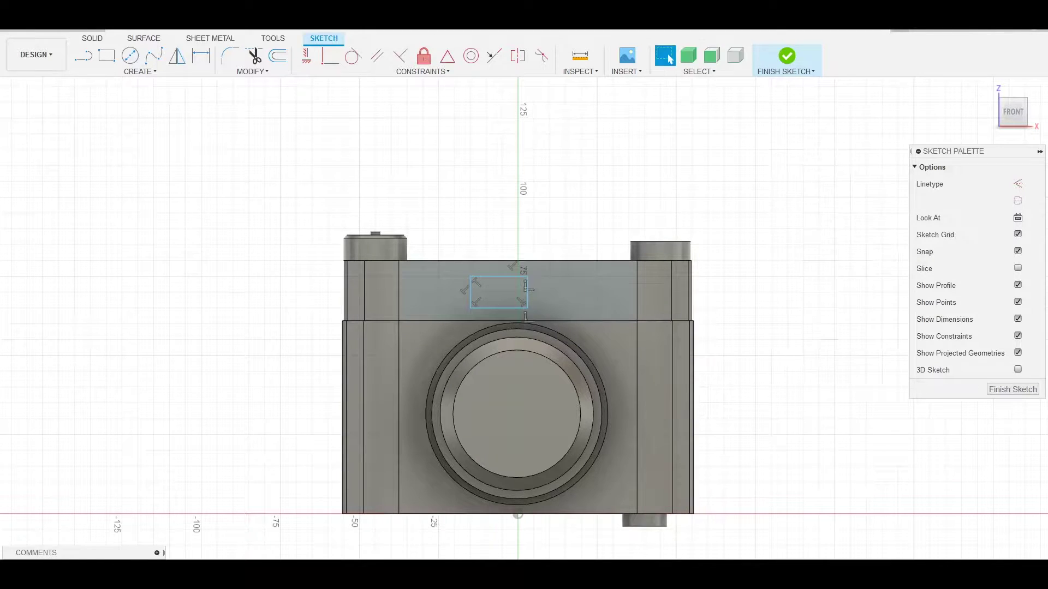
{"action": "left_click", "coordinate": [530, 294]}
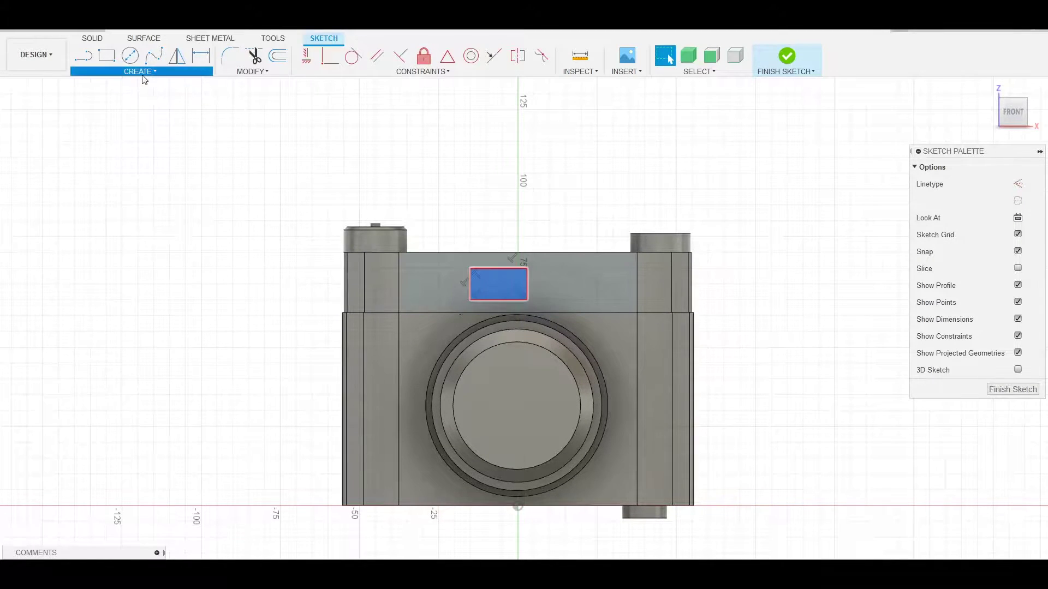
{"action": "key", "text": "m"}
{"action": "left_click_drag", "start_coordinate": [558, 284], "coordinate": [646, 295]}
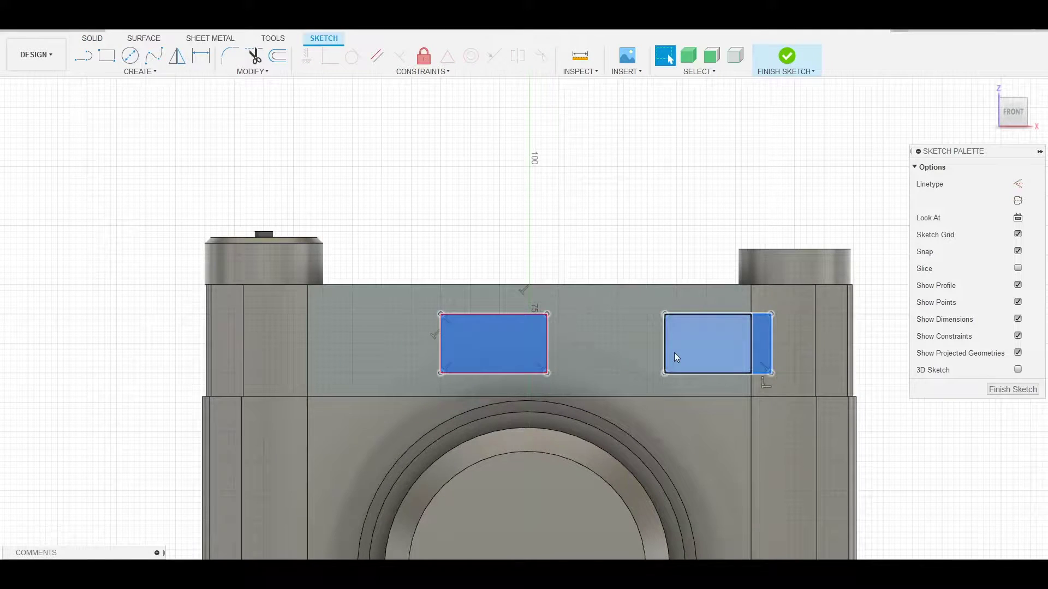
{"action": "left_click", "coordinate": [674, 352]}
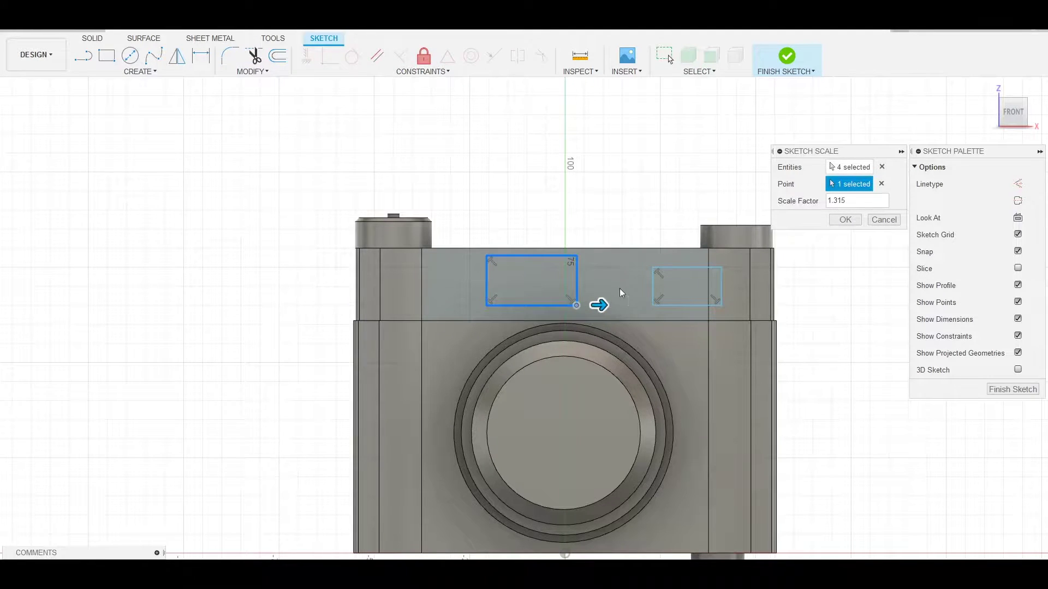
Scale the window rectangles by 1.315 and shift the left one 2 mm into place.
{"action": "key", "text": "m"}
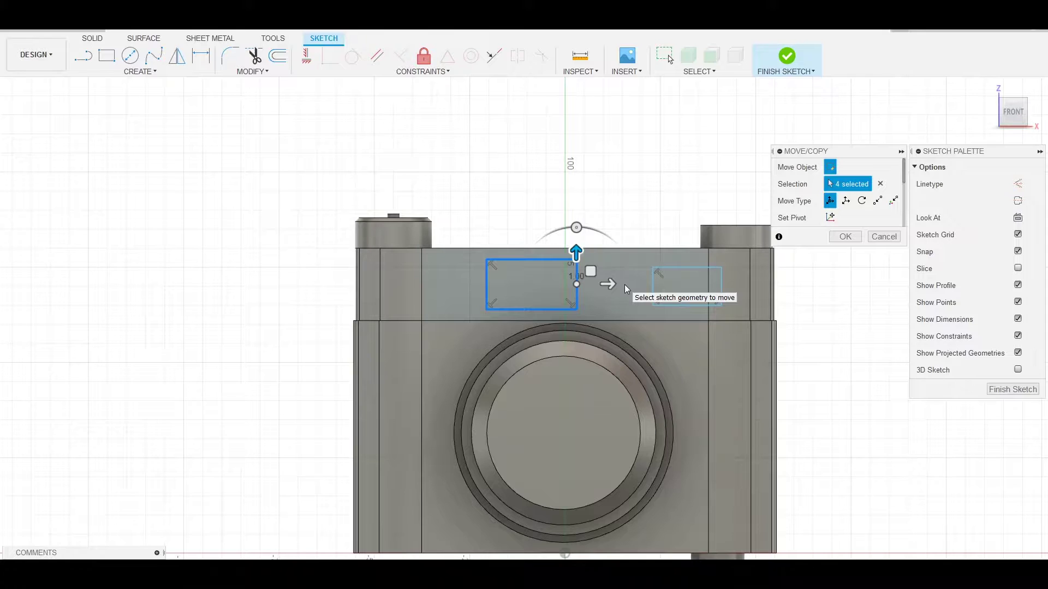
{"action": "key", "text": "Escape"}
{"action": "left_click", "coordinate": [523, 281]}
{"action": "key", "text": "m"}
{"action": "type", "text": "2"}
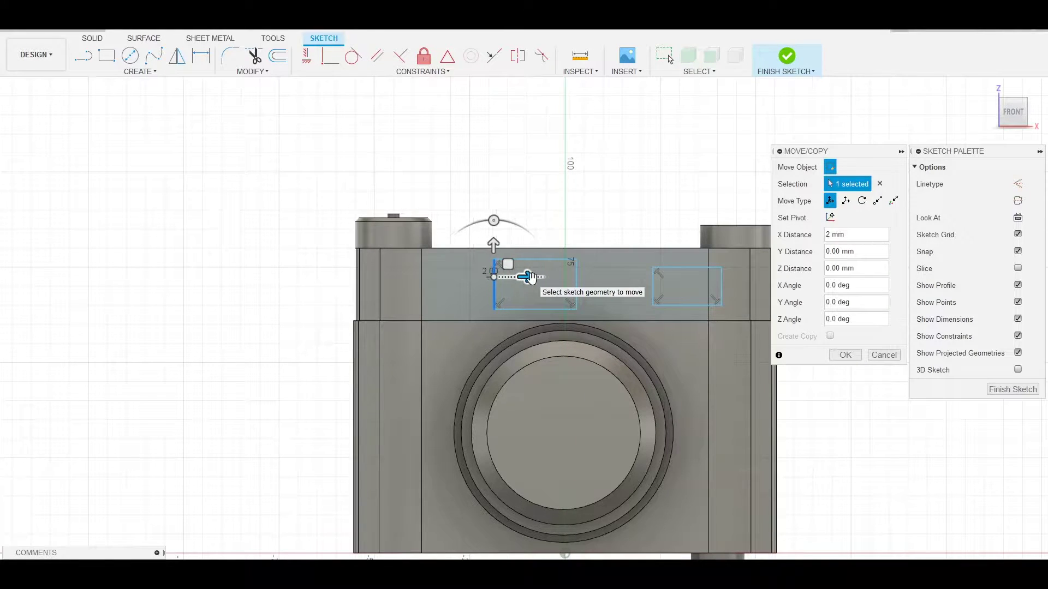
{"action": "key", "text": "Return"}
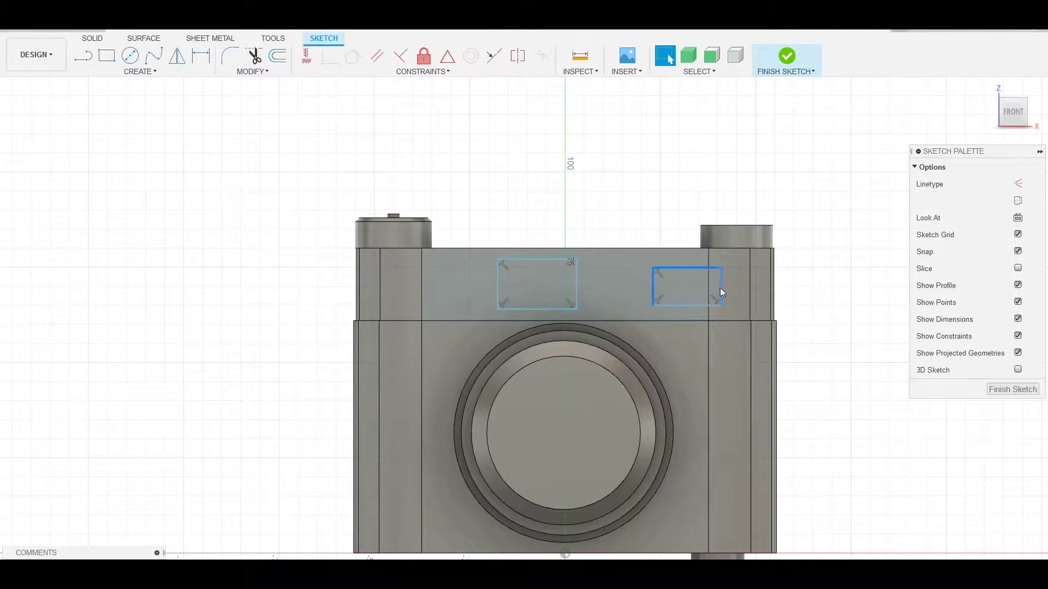
{"action": "double_click", "coordinate": [560, 260]}
{"action": "key", "text": "m"}
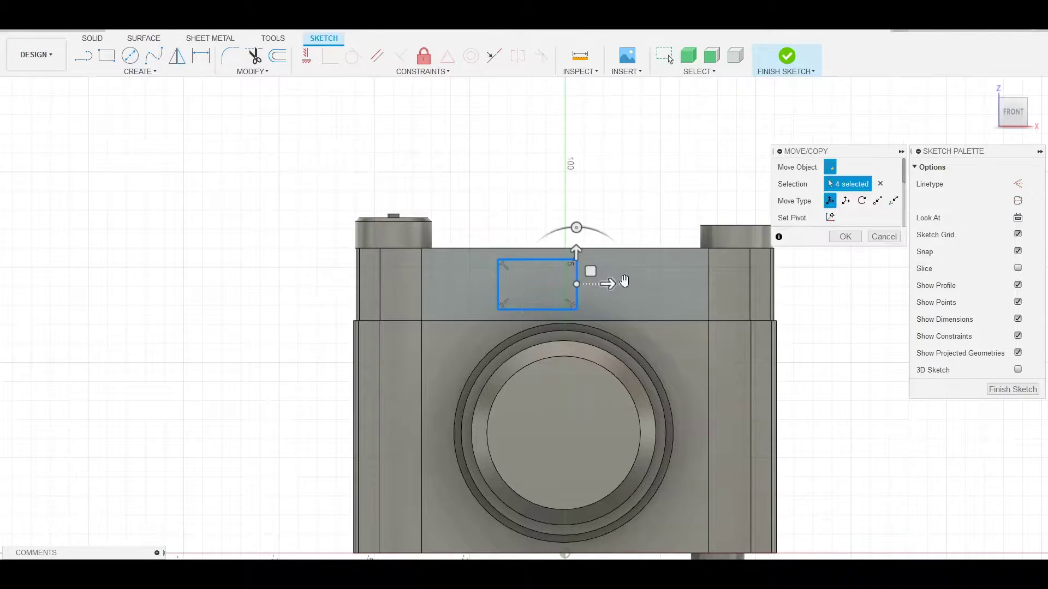
{"action": "key", "text": "Return"}
Extrude both window rectangles as cuts into the front band.
{"action": "key", "text": "e"}
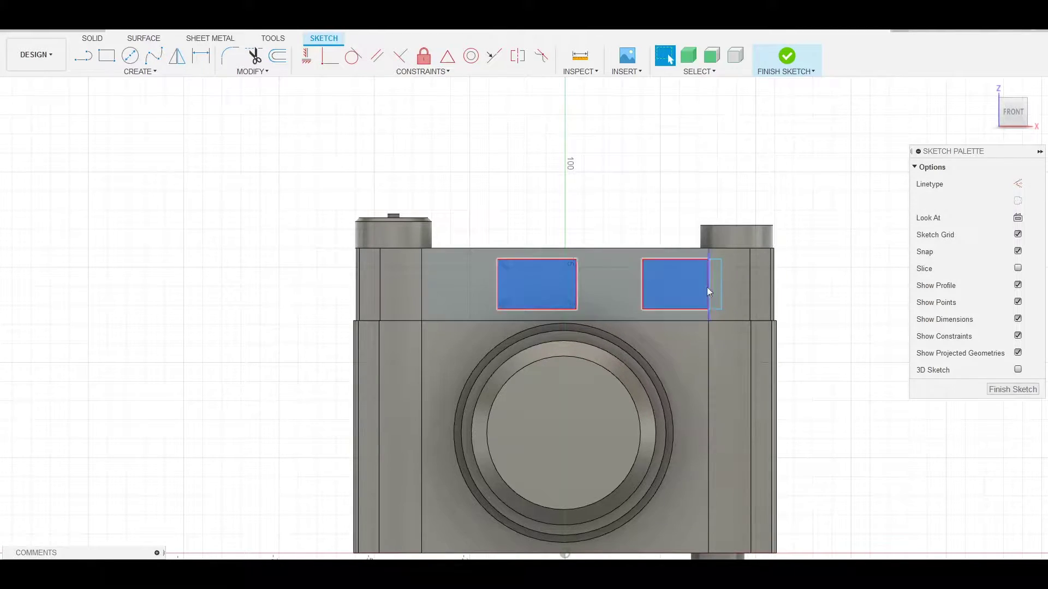
{"action": "left_click", "coordinate": [783, 349]}
{"action": "key", "text": "Return"}
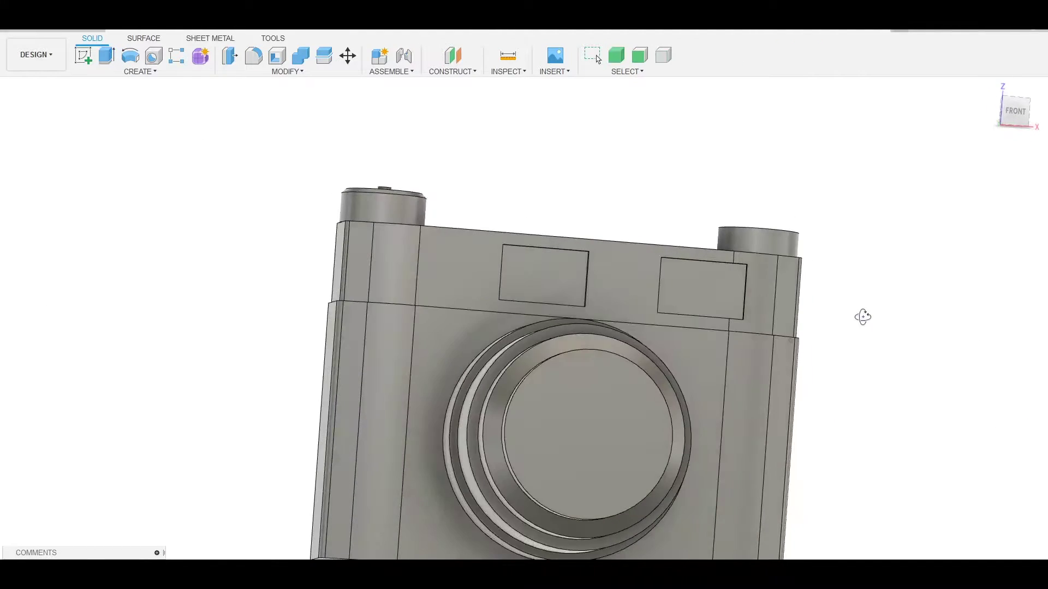
{"action": "mouse_move", "coordinate": [860, 314]}
{"action": "middle_mouse_down", "text": "shift"}
{"action": "mouse_move", "coordinate": [905, 275]}
{"action": "mouse_move", "coordinate": [639, 146]}
{"action": "mouse_move", "coordinate": [657, 174]}
{"action": "middle_mouse_up", "text": "shift"}
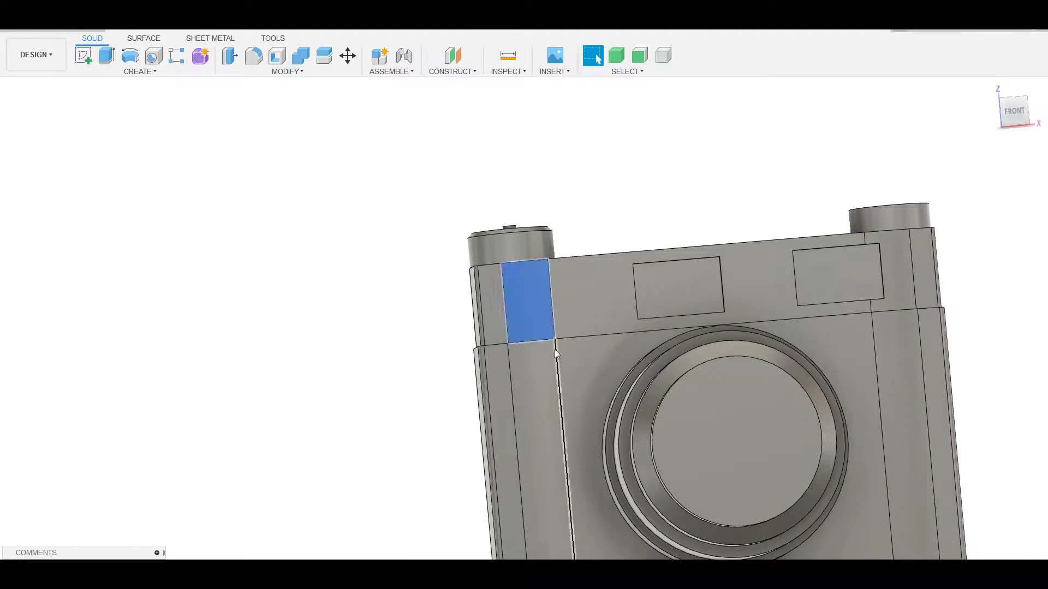
Extrude an upper-left front rectangle two sides, 1 mm and 4 mm, joined to the body.
{"action": "key", "text": "r"}
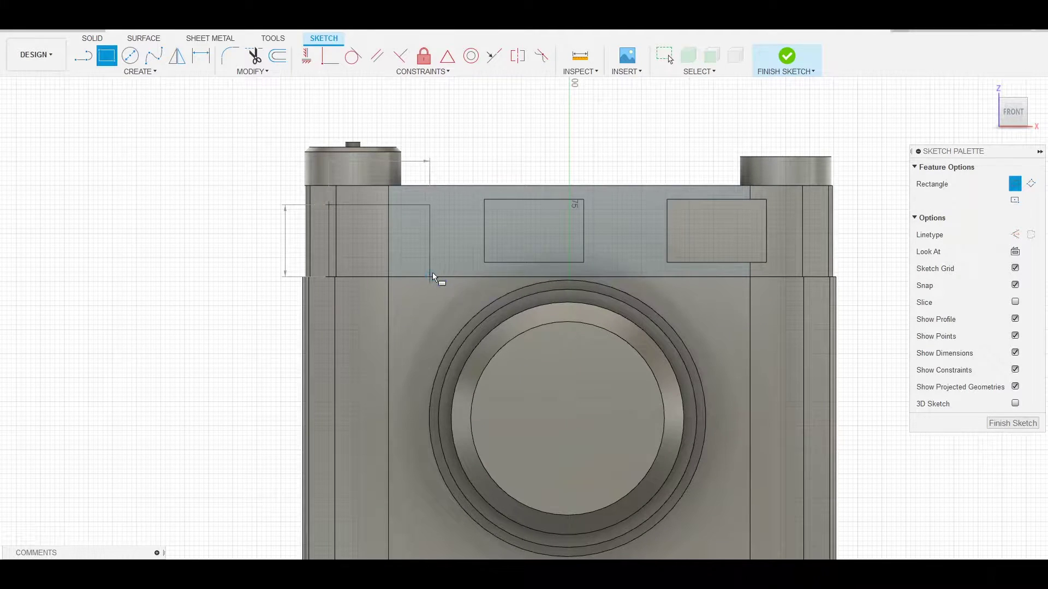
{"action": "key", "text": "e"}
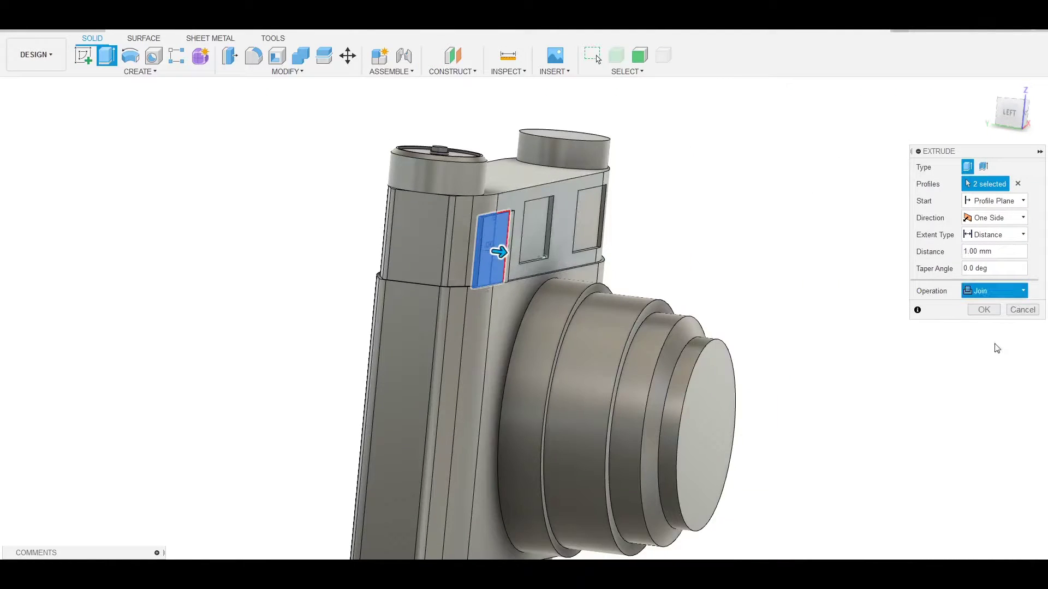
{"action": "left_click", "coordinate": [1003, 315]}
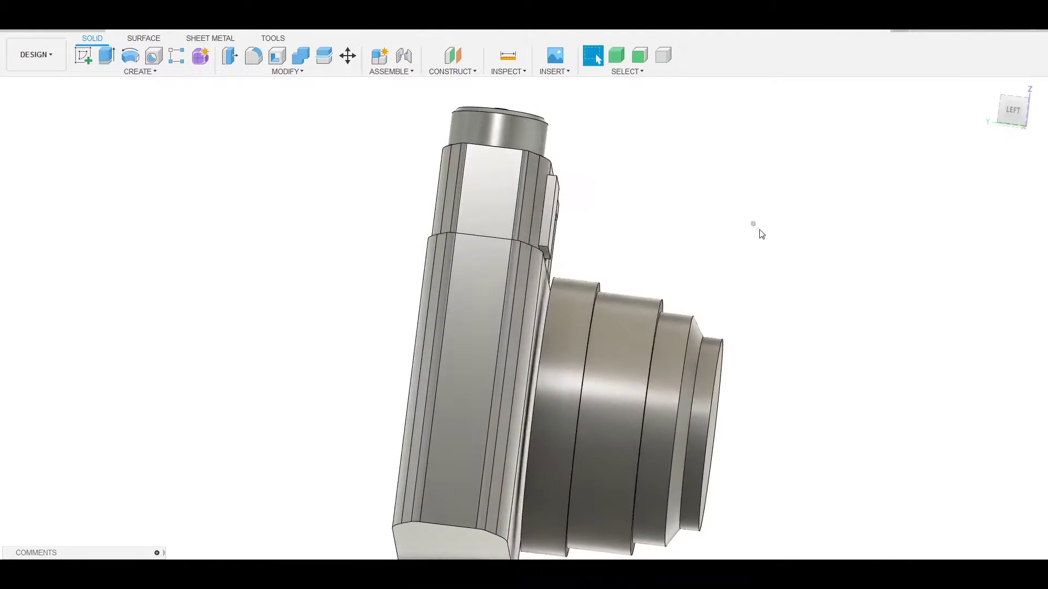
{"action": "mouse_move", "coordinate": [742, 185]}
{"action": "middle_mouse_down", "text": "shift"}
{"action": "mouse_move", "coordinate": [660, 332]}
{"action": "mouse_move", "coordinate": [660, 386]}
{"action": "mouse_move", "coordinate": [643, 411]}
{"action": "mouse_move", "coordinate": [633, 339]}
{"action": "middle_mouse_up", "text": "shift"}
{"action": "scroll", "coordinate": [660, 213], "scroll_direction": "up", "scroll_amount": 3}
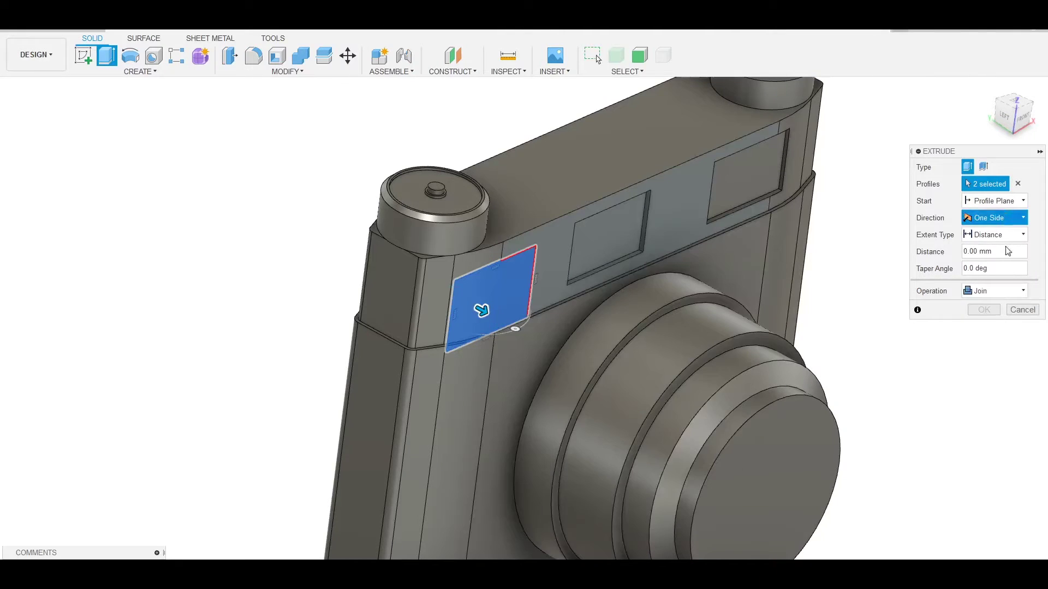
{"action": "middle_click_drag", "start_coordinate": [819, 289], "coordinate": [771, 257], "text": "shift"}
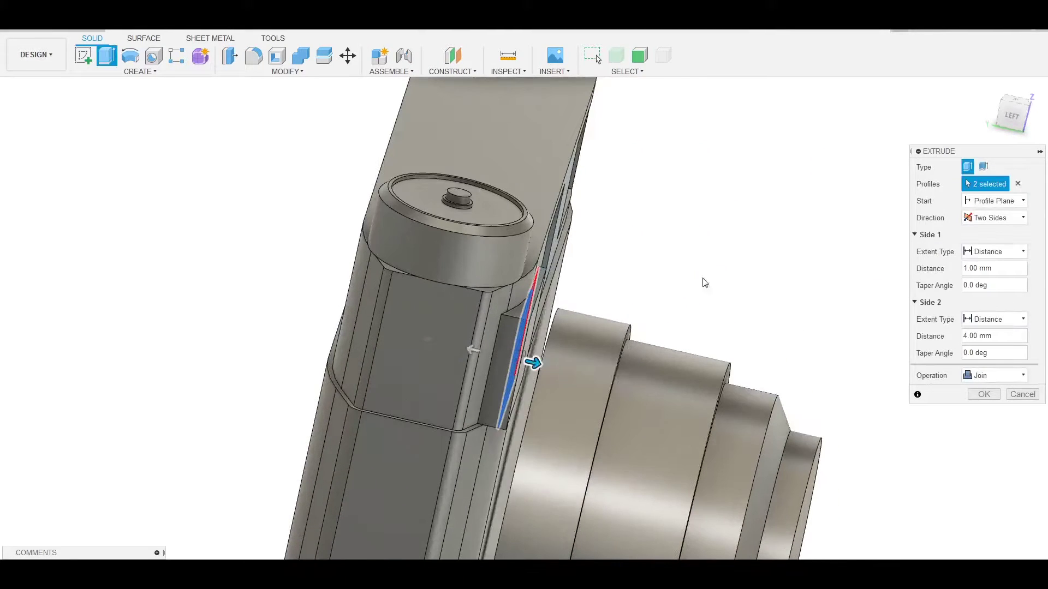
{"action": "middle_click_drag", "start_coordinate": [702, 281], "coordinate": [744, 241], "text": "shift"}
{"action": "key", "text": "Return"}
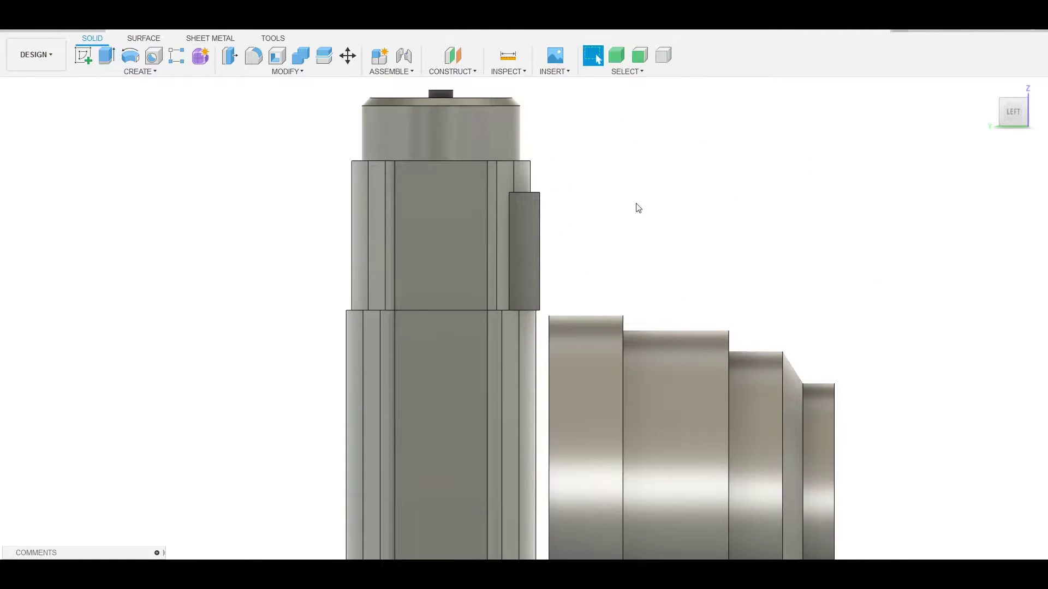
{"action": "middle_click_drag", "start_coordinate": [637, 208], "coordinate": [630, 192], "text": "shift"}
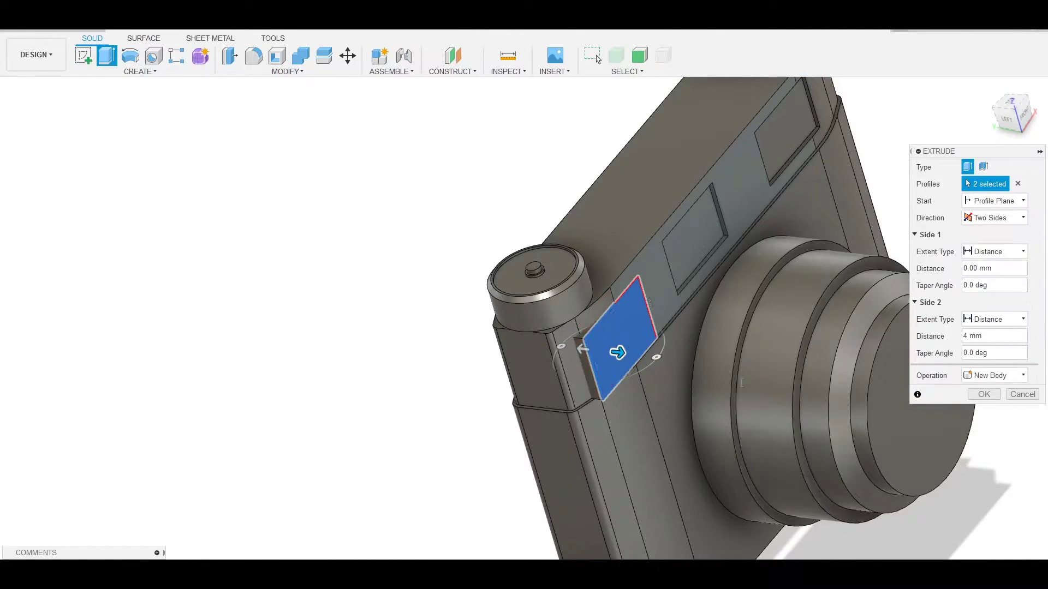
Commit the raised block, then cut the offset window rectangle into it.
{"action": "key", "text": "Return"}
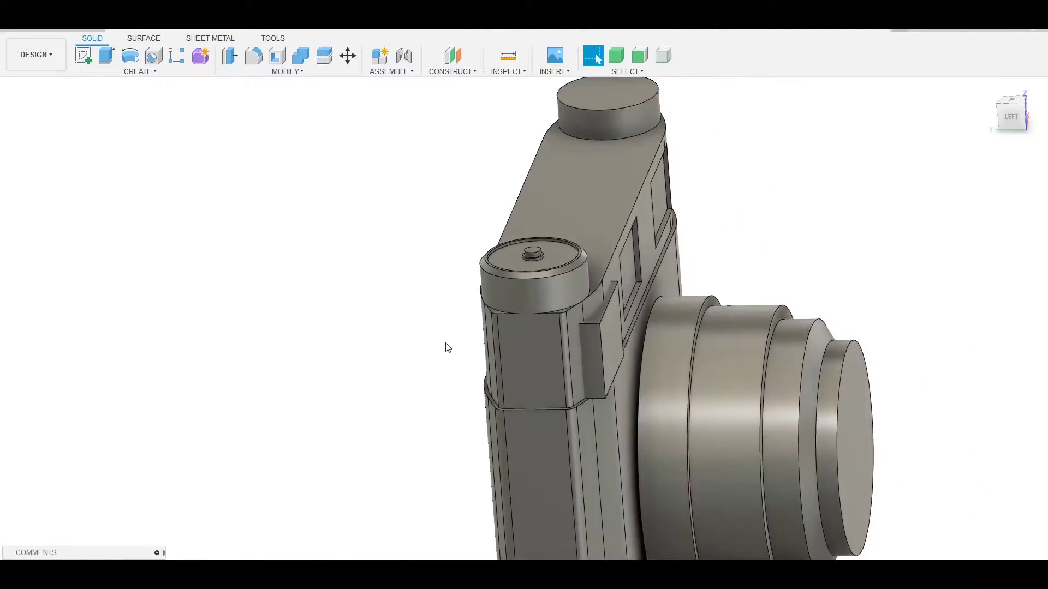
{"action": "middle_click_drag", "start_coordinate": [444, 346], "coordinate": [422, 365], "text": "shift"}
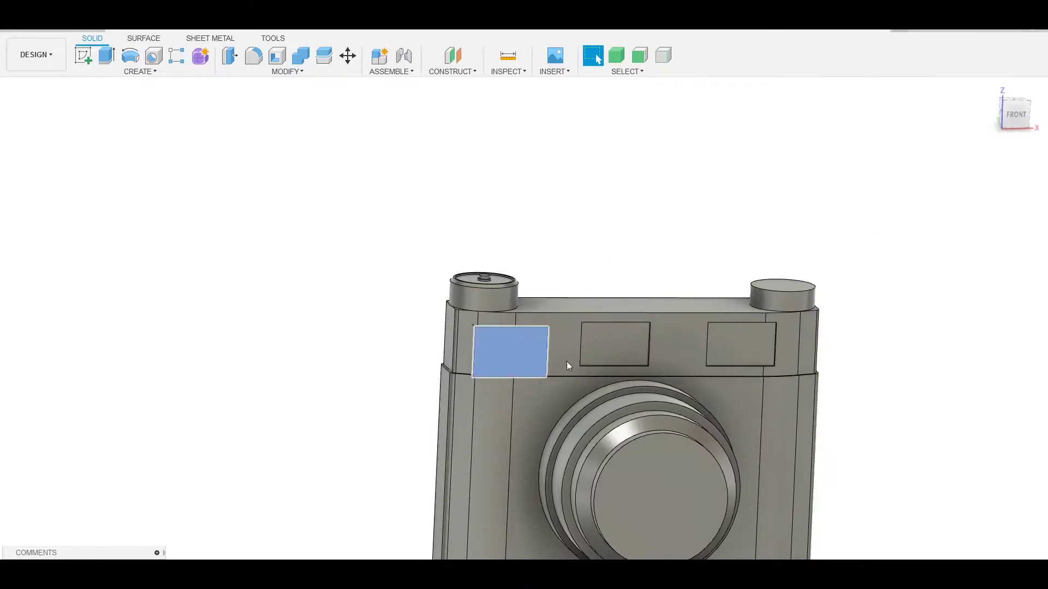
{"action": "key", "text": "e"}
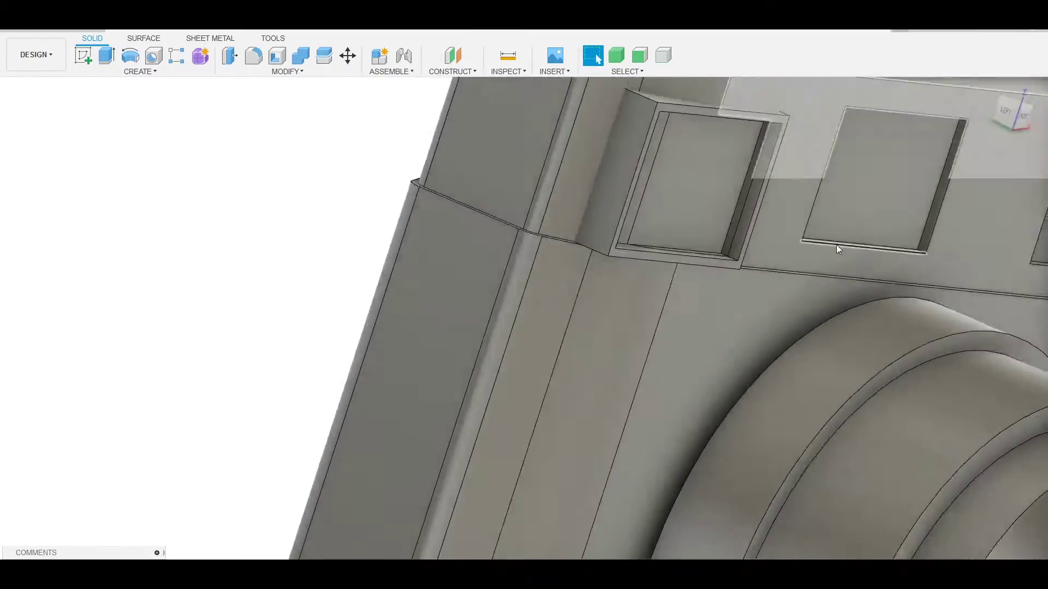
{"action": "key", "text": "Return"}
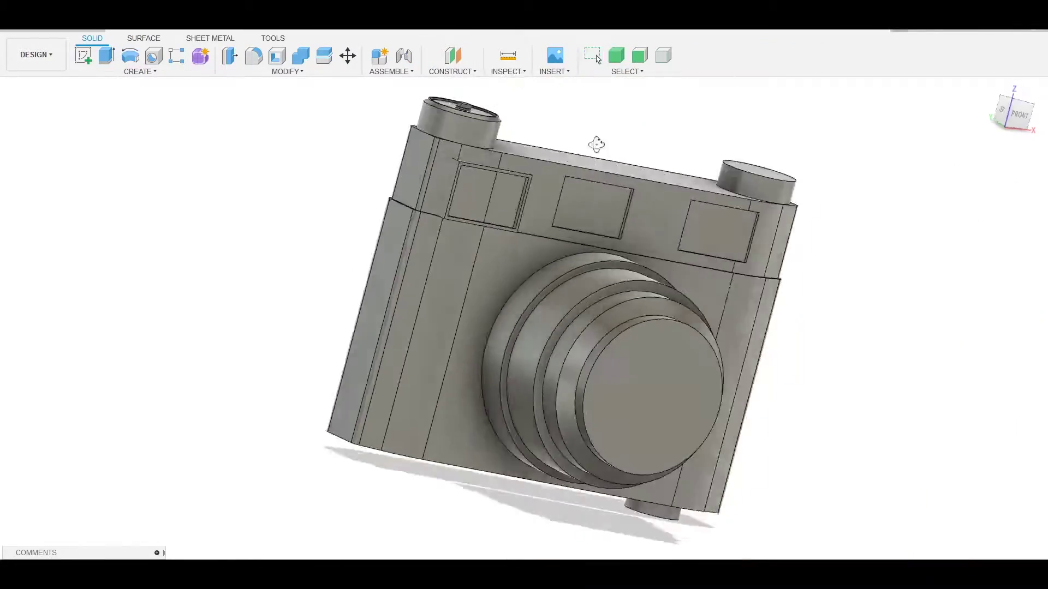
{"action": "middle_click_drag", "start_coordinate": [963, 382], "coordinate": [977, 390], "text": "shift"}
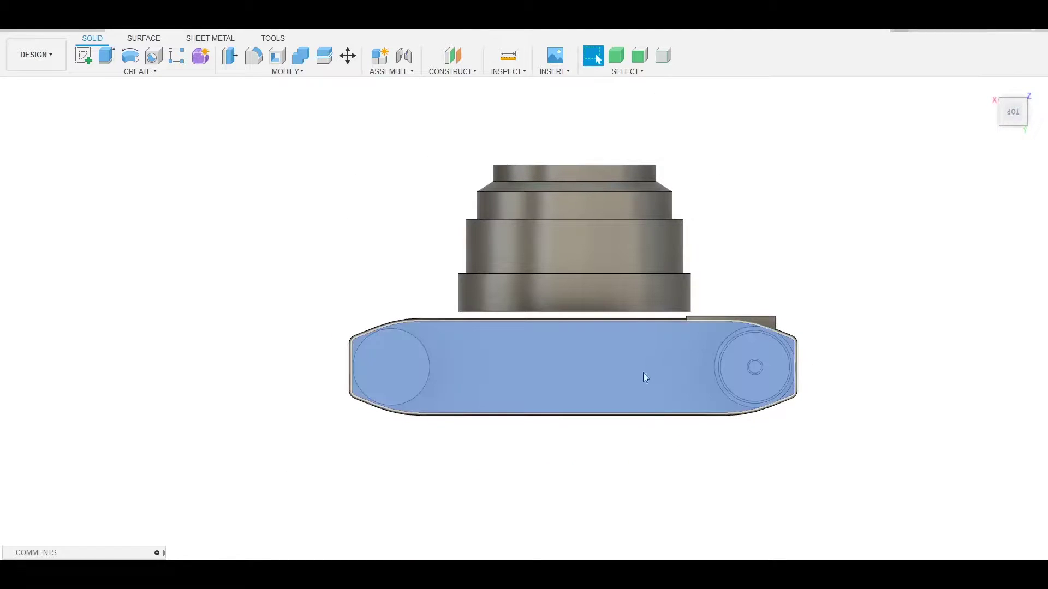
Draw a small centre-diameter circle beside the left dial and extrude-cut it into a pin.
{"action": "left_click", "coordinate": [645, 377]}
{"action": "left_click", "coordinate": [461, 376]}
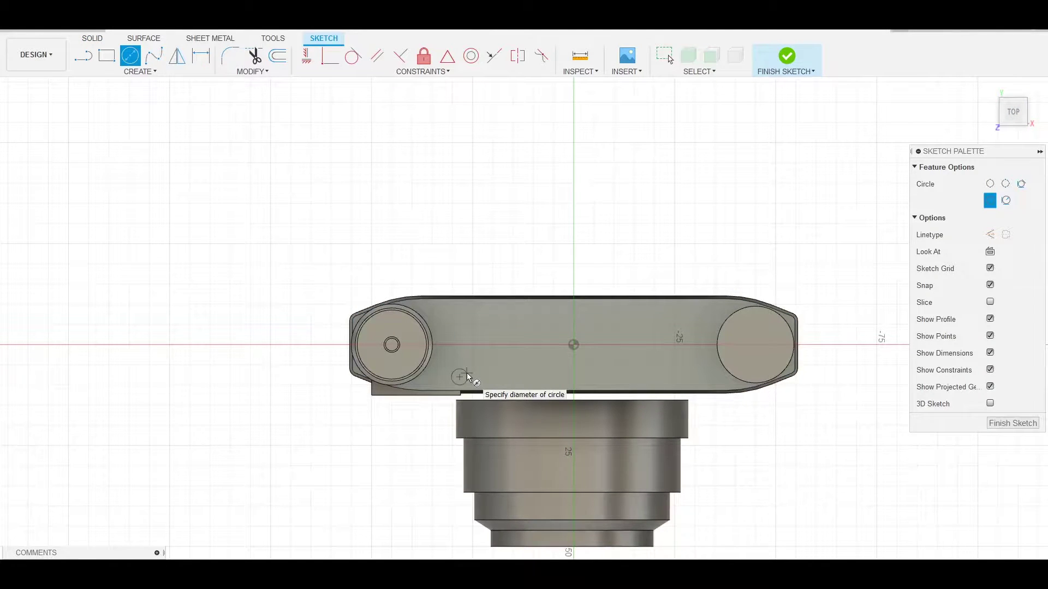
{"action": "left_click", "coordinate": [467, 376]}
{"action": "key", "text": "Escape"}
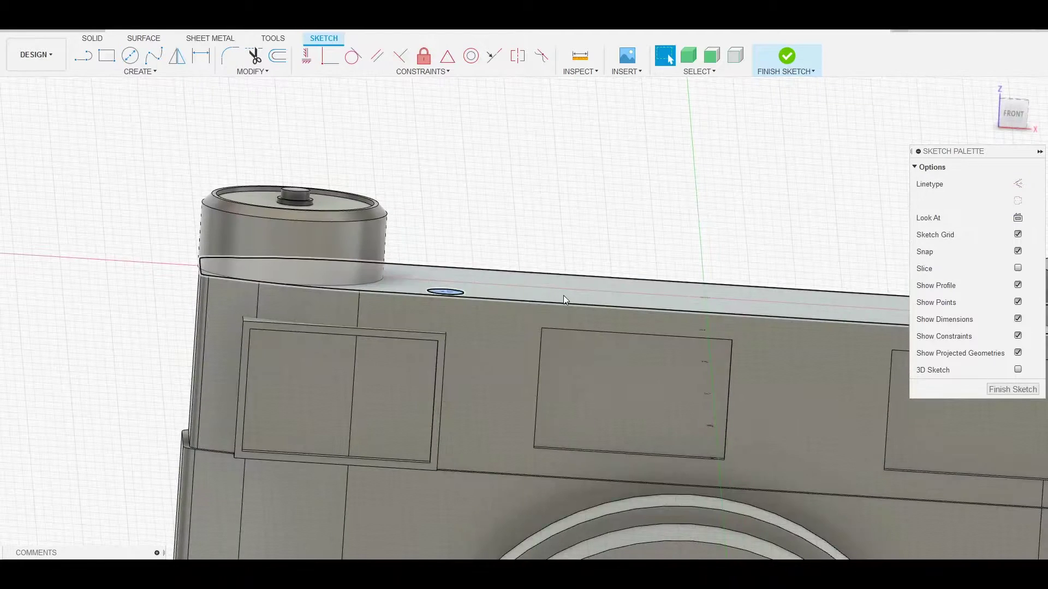
{"action": "key", "text": "e"}
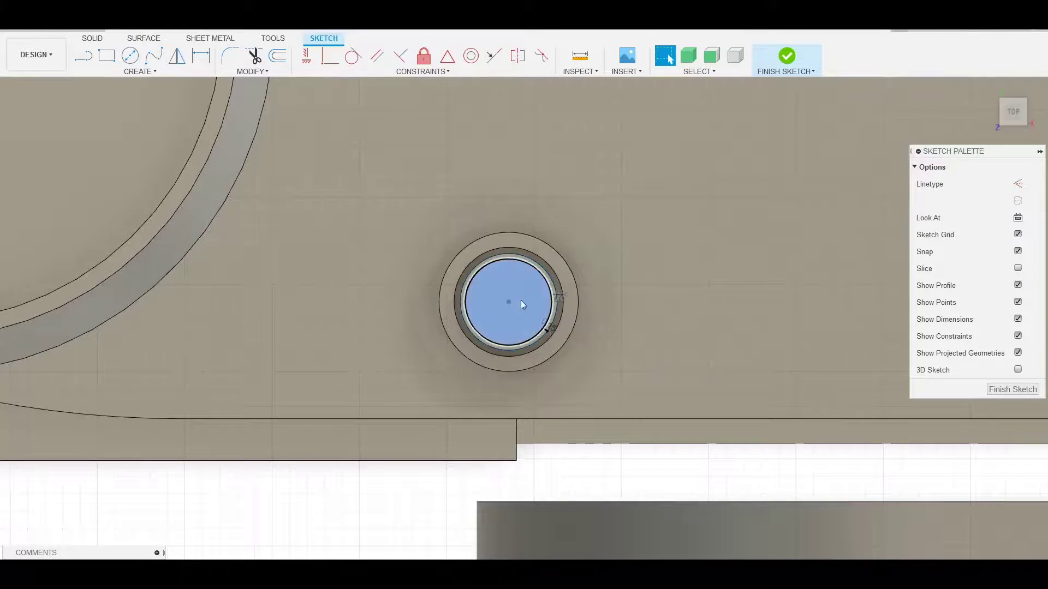
{"action": "key", "text": "Return"}
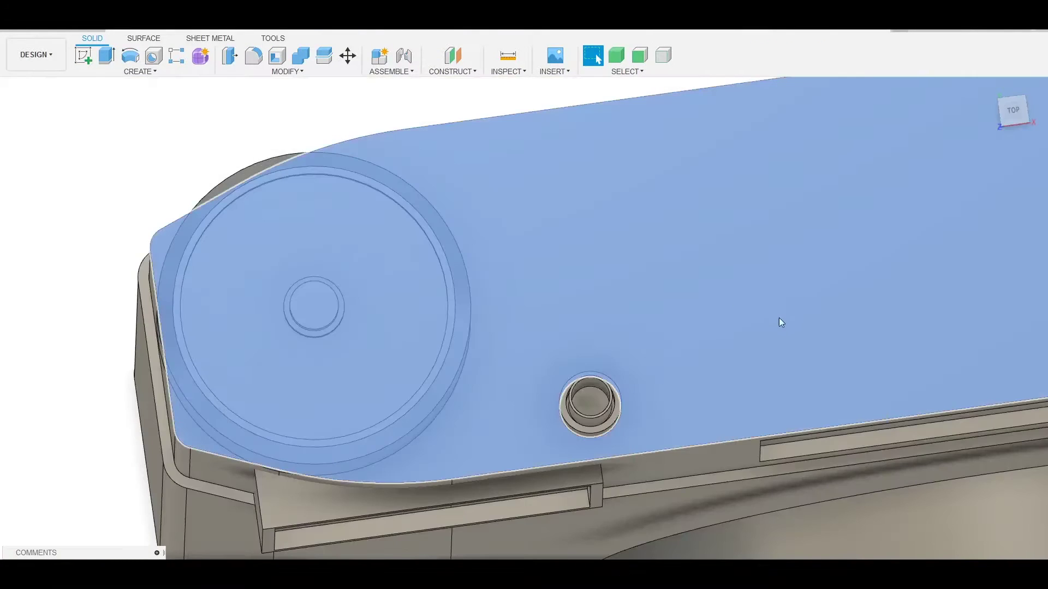
{"action": "mouse_move", "coordinate": [778, 317]}
{"action": "middle_mouse_down", "text": "shift"}
{"action": "mouse_move", "coordinate": [726, 384]}
{"action": "mouse_move", "coordinate": [730, 227]}
{"action": "mouse_move", "coordinate": [747, 227]}
{"action": "mouse_move", "coordinate": [673, 180]}
{"action": "mouse_move", "coordinate": [681, 215]}
{"action": "middle_mouse_up", "text": "shift"}
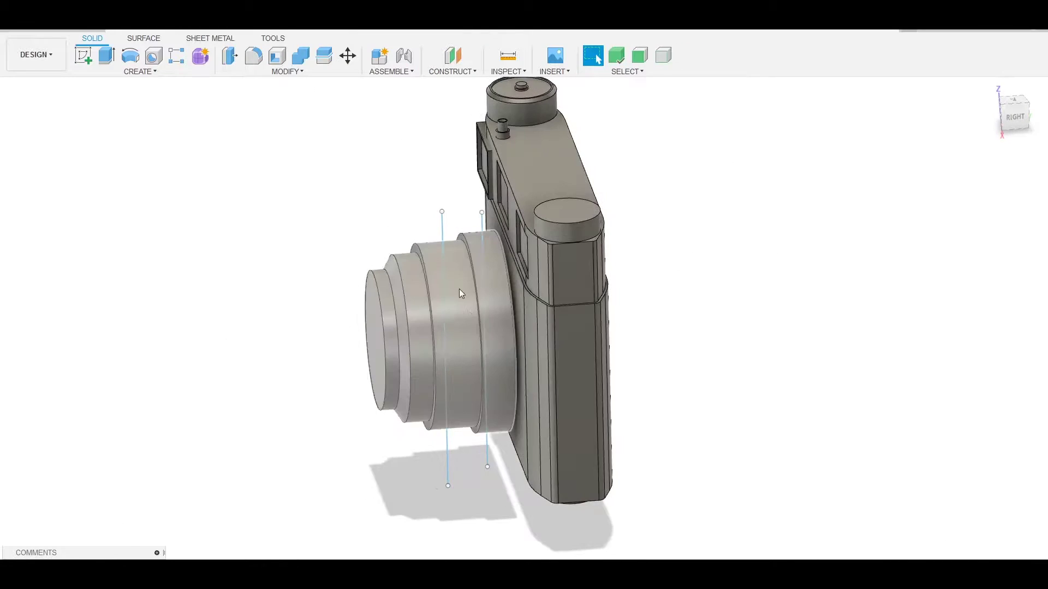
Split off the widest lens ring with a plane and fillet its edge 0.3 mm.
{"action": "left_click", "coordinate": [445, 231]}
{"action": "key", "text": "Return"}
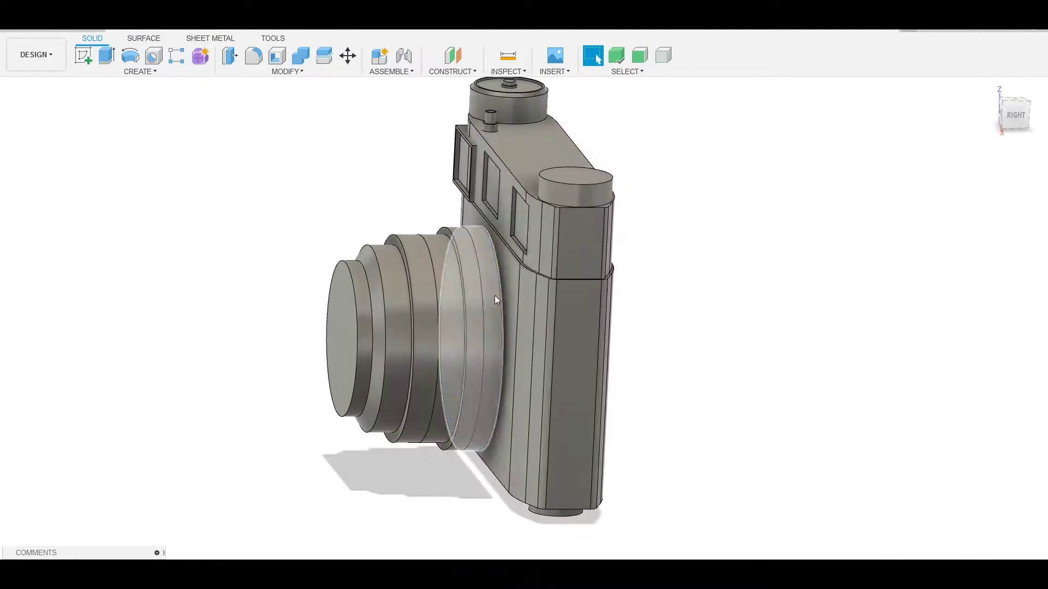
{"action": "left_click", "coordinate": [460, 345]}
{"action": "key", "text": "f"}
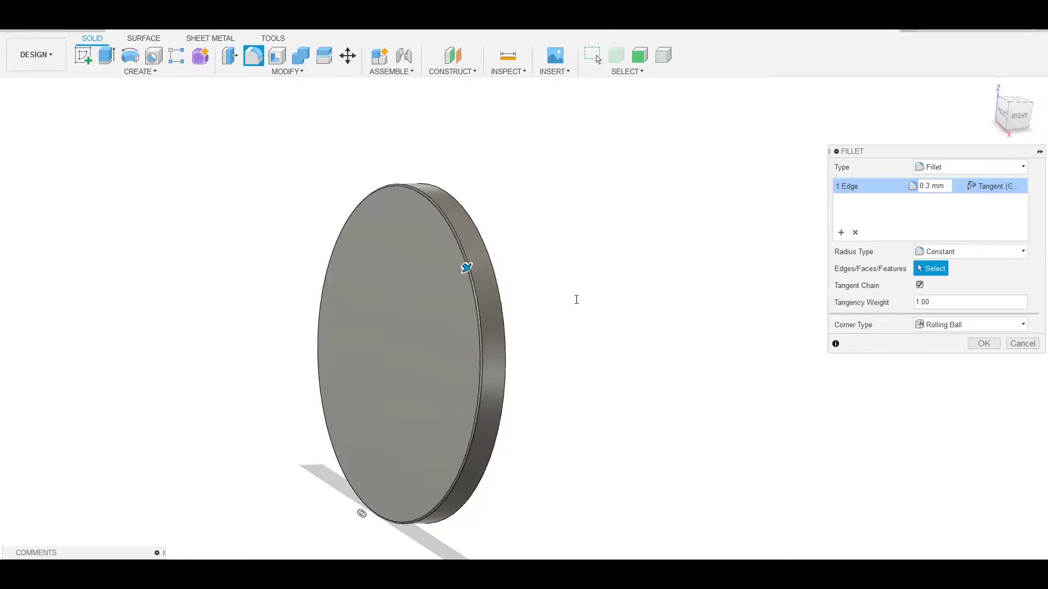
{"action": "key", "text": "Return"}
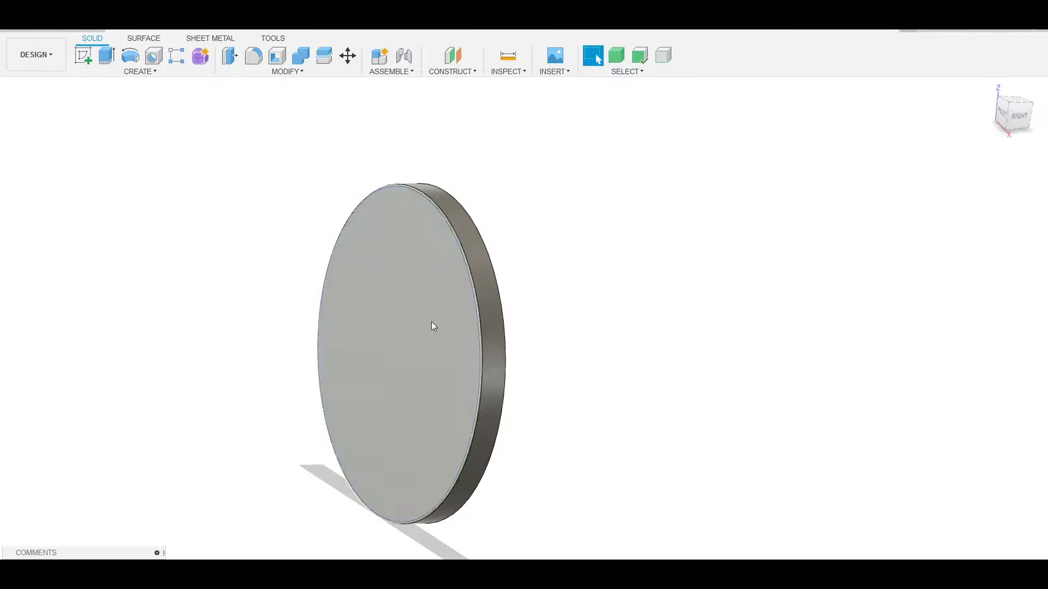
Show the full camera again and begin a fillet on the disk's other edge.
{"action": "left_click", "coordinate": [480, 264]}
{"action": "middle_click_drag", "start_coordinate": [600, 292], "coordinate": [761, 312], "text": "shift"}
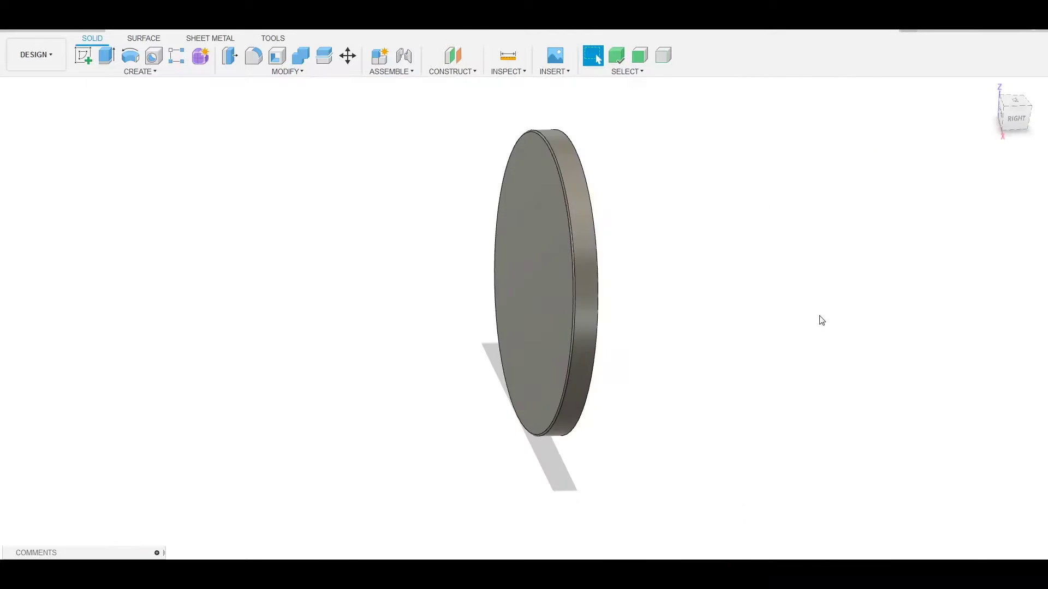
{"action": "left_click", "coordinate": [568, 331]}
{"action": "key", "text": "f"}
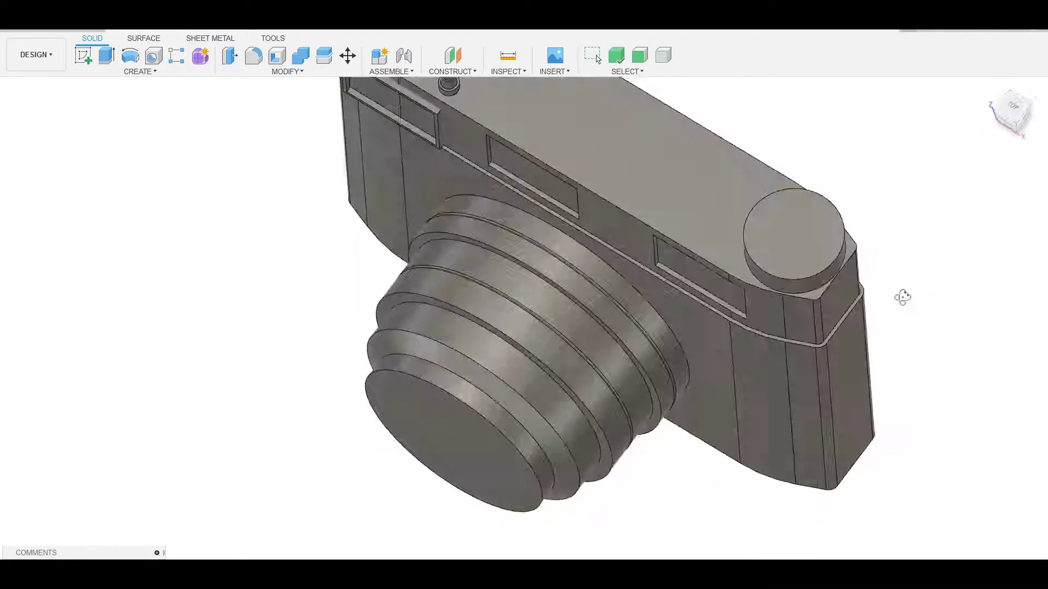
Offset the lens front edge inward and cut the inner face 2 mm deep.
{"action": "middle_click_drag", "start_coordinate": [903, 297], "coordinate": [901, 248], "text": "shift"}
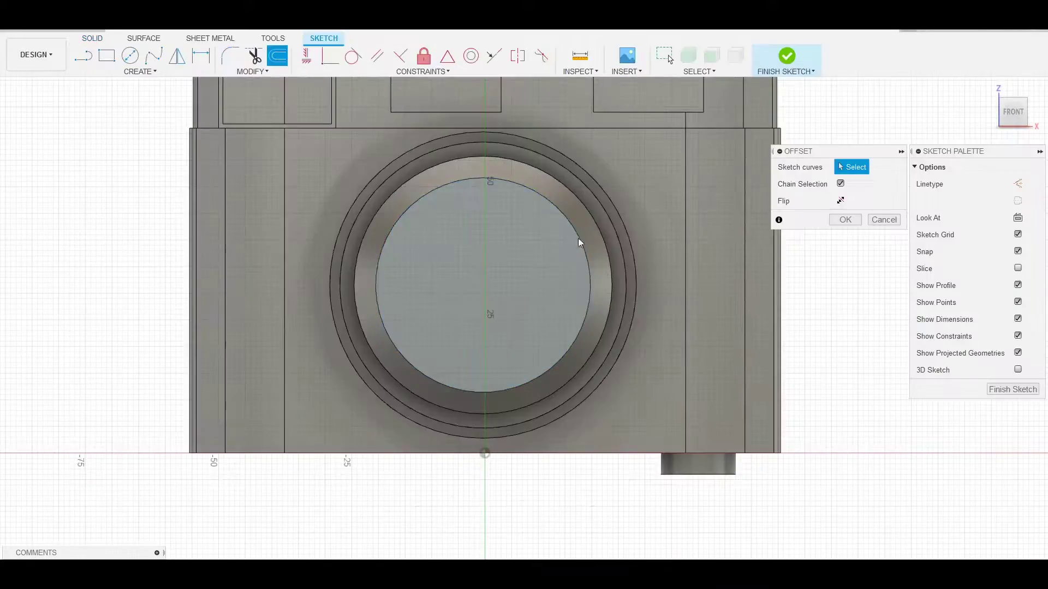
{"action": "left_click", "coordinate": [577, 240]}
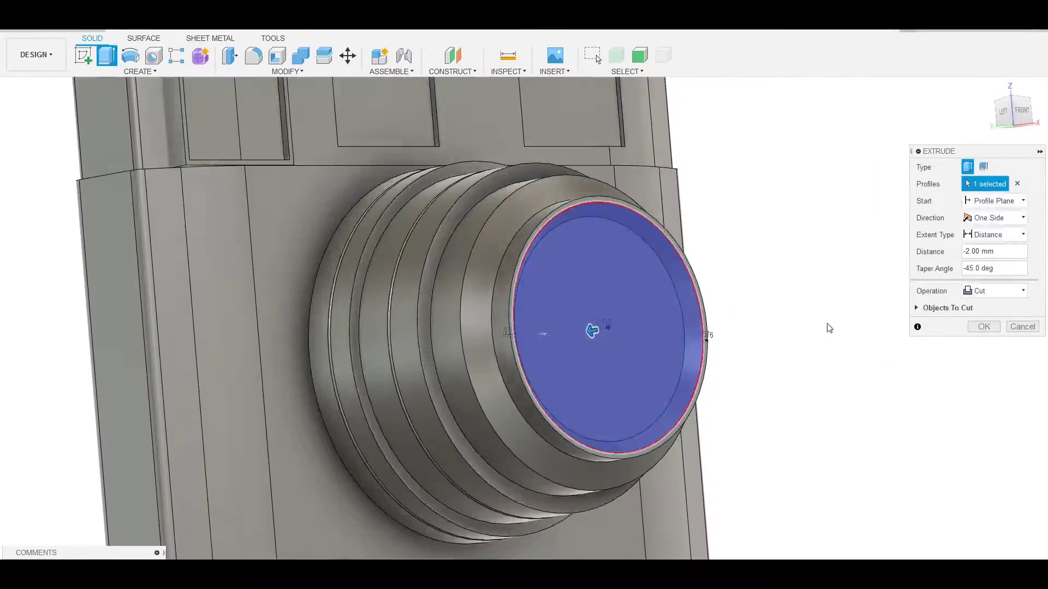
{"action": "left_click", "coordinate": [1012, 99]}
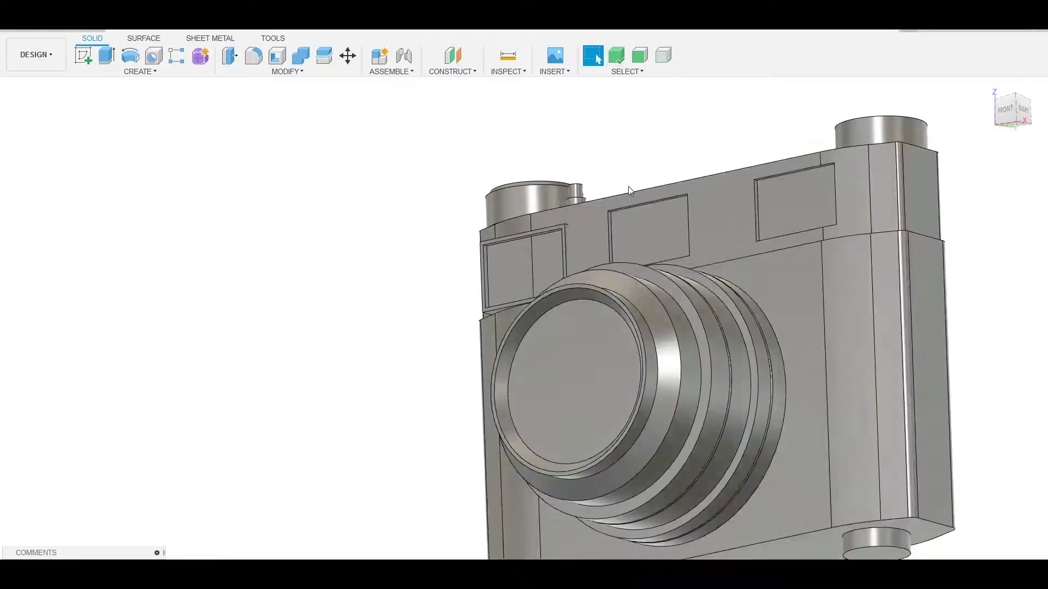
Round the eight front window edges with 0.2 mm fillets.
{"action": "left_click", "coordinate": [692, 231]}
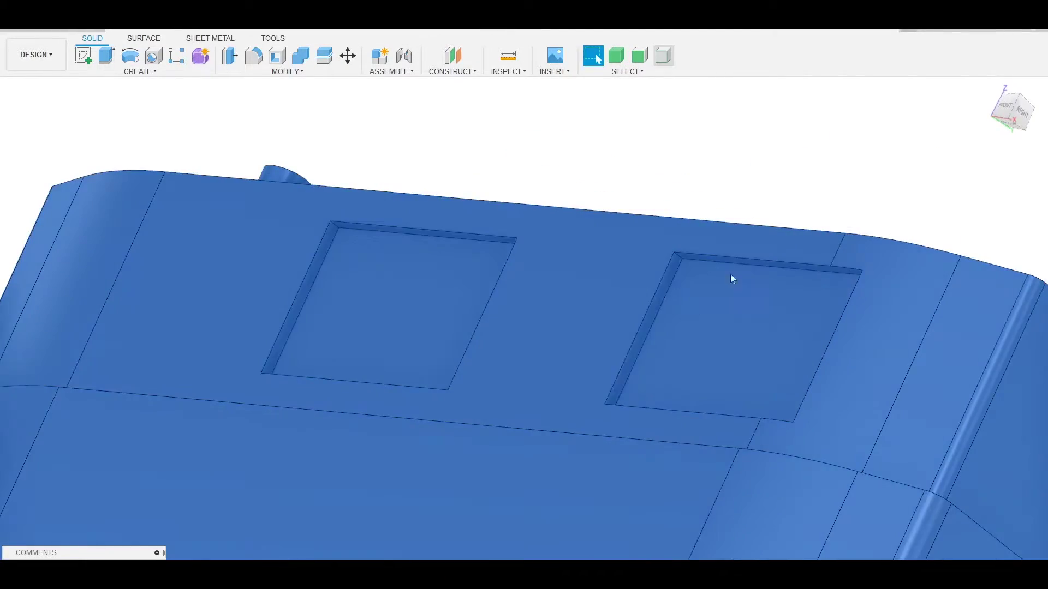
{"action": "mouse_move", "coordinate": [733, 278]}
{"action": "middle_mouse_down", "text": "shift"}
{"action": "mouse_move", "coordinate": [807, 179]}
{"action": "mouse_move", "coordinate": [698, 220]}
{"action": "mouse_move", "coordinate": [963, 217]}
{"action": "mouse_move", "coordinate": [486, 180]}
{"action": "mouse_move", "coordinate": [475, 206]}
{"action": "mouse_move", "coordinate": [753, 273]}
{"action": "mouse_move", "coordinate": [718, 391]}
{"action": "mouse_move", "coordinate": [674, 208]}
{"action": "mouse_move", "coordinate": [695, 218]}
{"action": "mouse_move", "coordinate": [733, 184]}
{"action": "mouse_move", "coordinate": [801, 325]}
{"action": "mouse_move", "coordinate": [644, 124]}
{"action": "mouse_move", "coordinate": [901, 300]}
{"action": "mouse_move", "coordinate": [702, 277]}
{"action": "middle_mouse_up", "text": "shift"}
{"action": "key", "text": "f"}
{"action": "key", "text": "Return"}
{"action": "scroll", "coordinate": [733, 184], "scroll_direction": "down", "scroll_amount": 10}
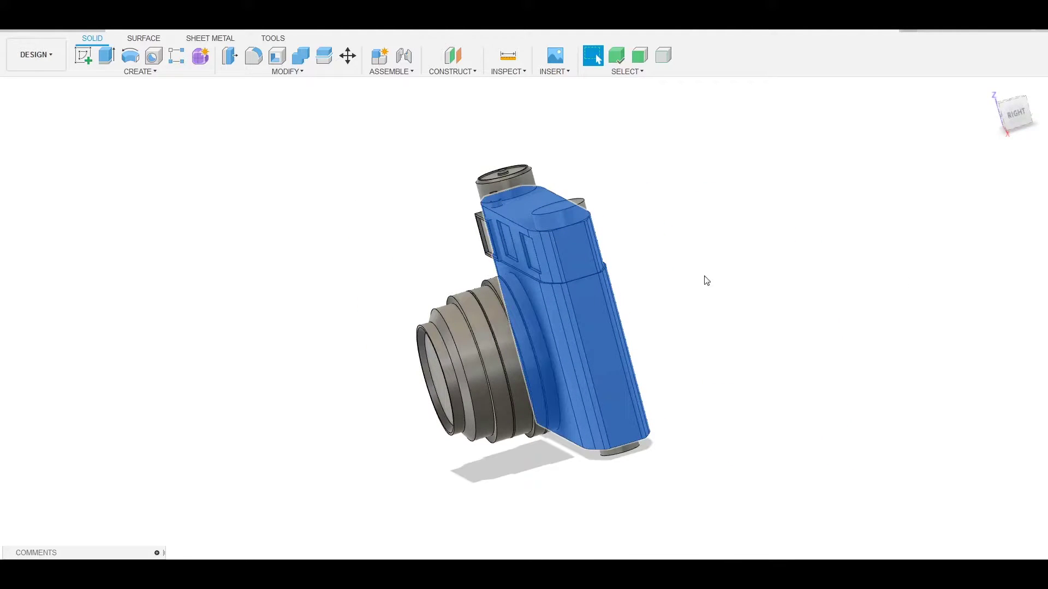
Sketch a circle on the camera's upper back panel.
{"action": "key", "text": "c"}
{"action": "left_click", "coordinate": [528, 244]}
{"action": "left_click", "coordinate": [523, 277]}
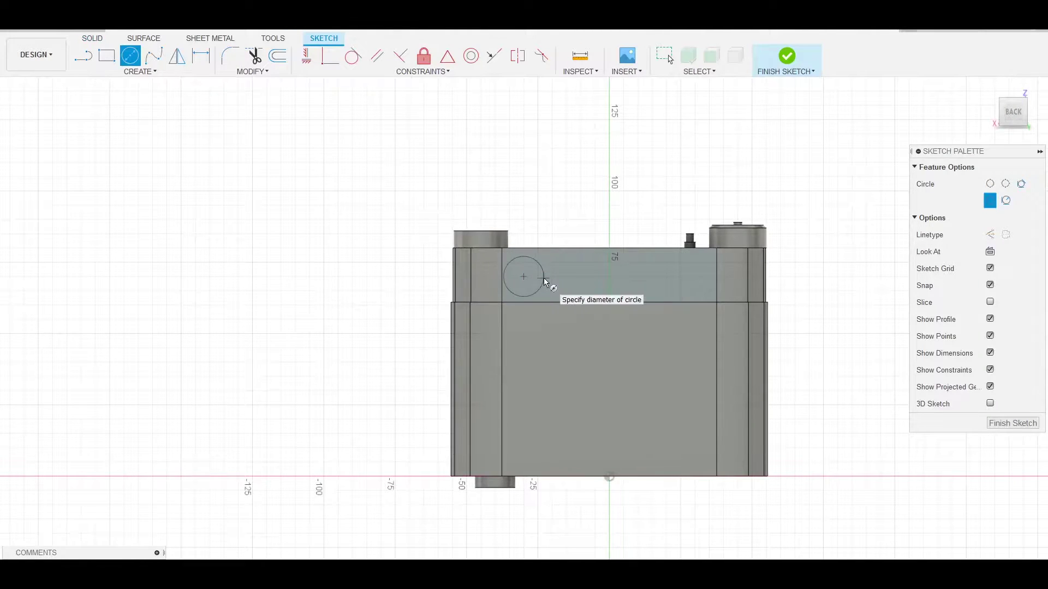
{"action": "key", "text": "Escape"}
{"action": "scroll", "coordinate": [544, 229], "scroll_direction": "up", "scroll_amount": 2}
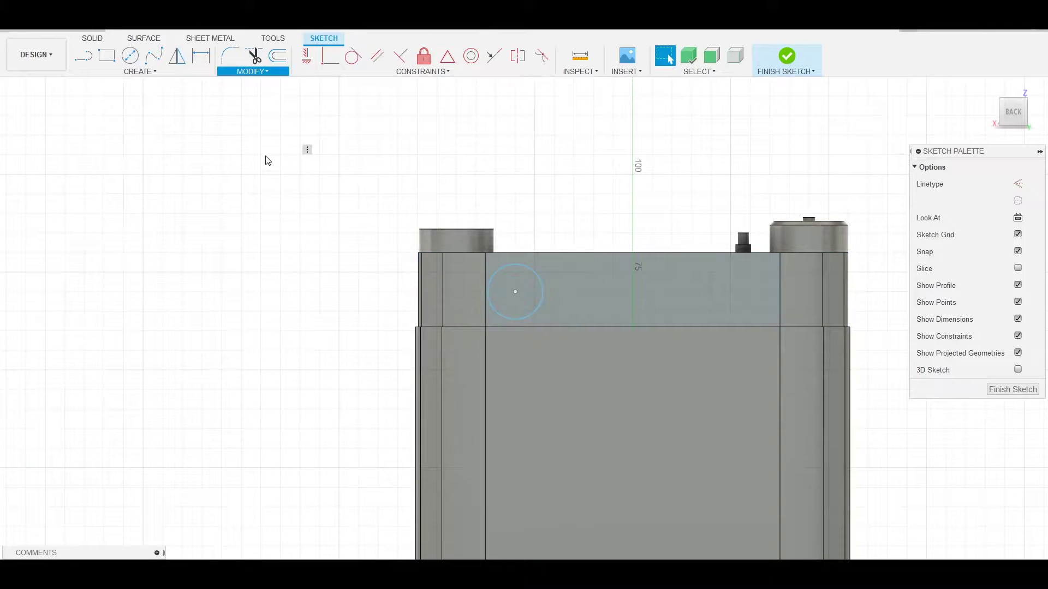
{"action": "key", "text": "Return"}
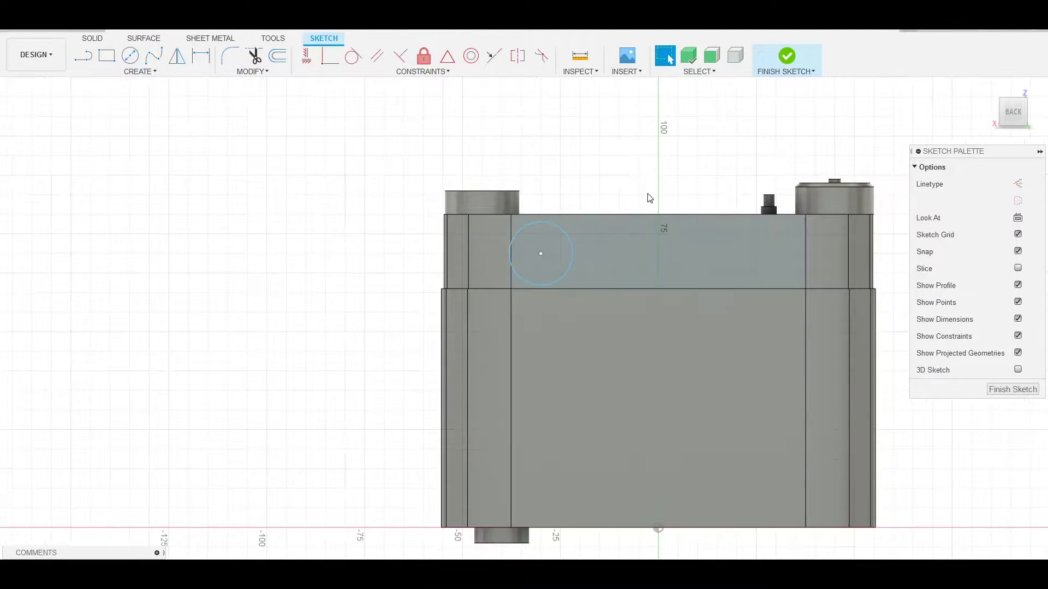
Extrude the back circle 1.5 mm outward, joined to the body.
{"action": "key", "text": "q"}
{"action": "scroll", "coordinate": [480, 309], "scroll_direction": "up", "scroll_amount": 3}
{"action": "left_click", "coordinate": [480, 308]}
{"action": "middle_click_drag", "start_coordinate": [481, 308], "coordinate": [535, 328], "text": "shift"}
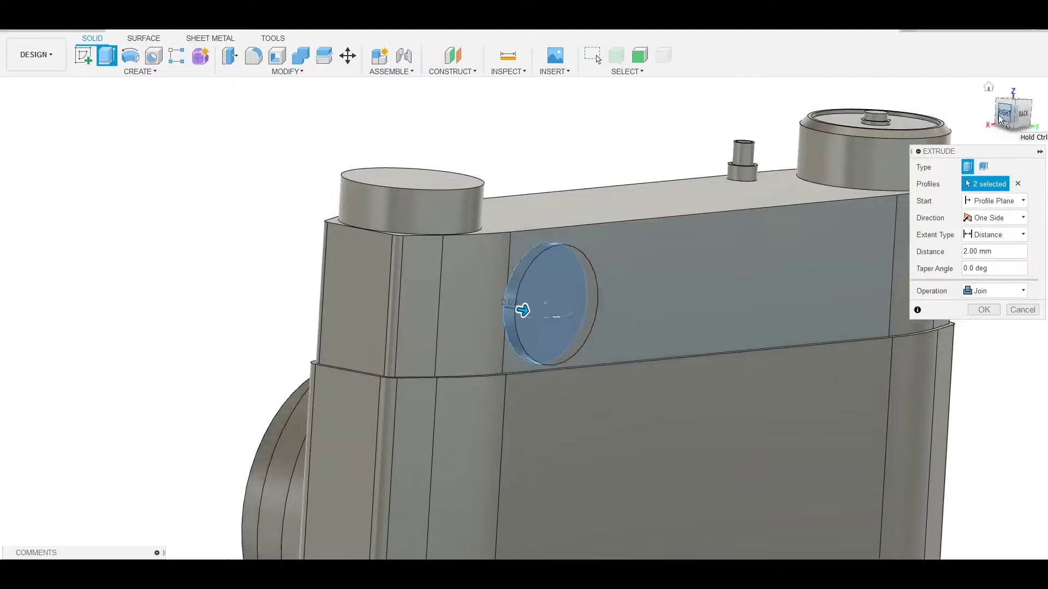
{"action": "left_click_drag", "start_coordinate": [517, 329], "coordinate": [677, 280]}
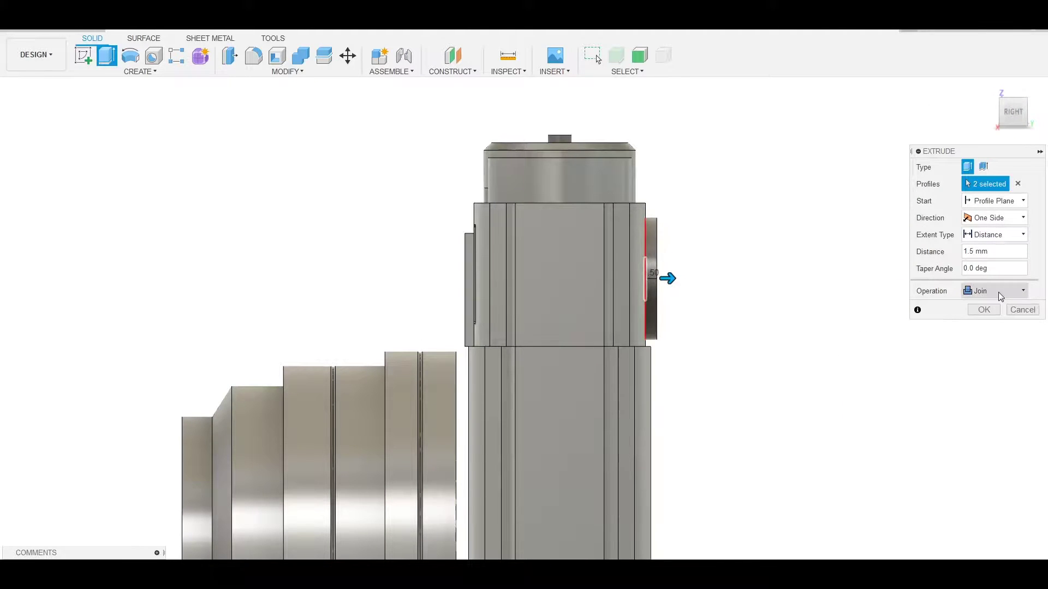
{"action": "left_click", "coordinate": [984, 309]}
{"action": "middle_click_drag", "start_coordinate": [984, 310], "coordinate": [691, 252], "text": "shift"}
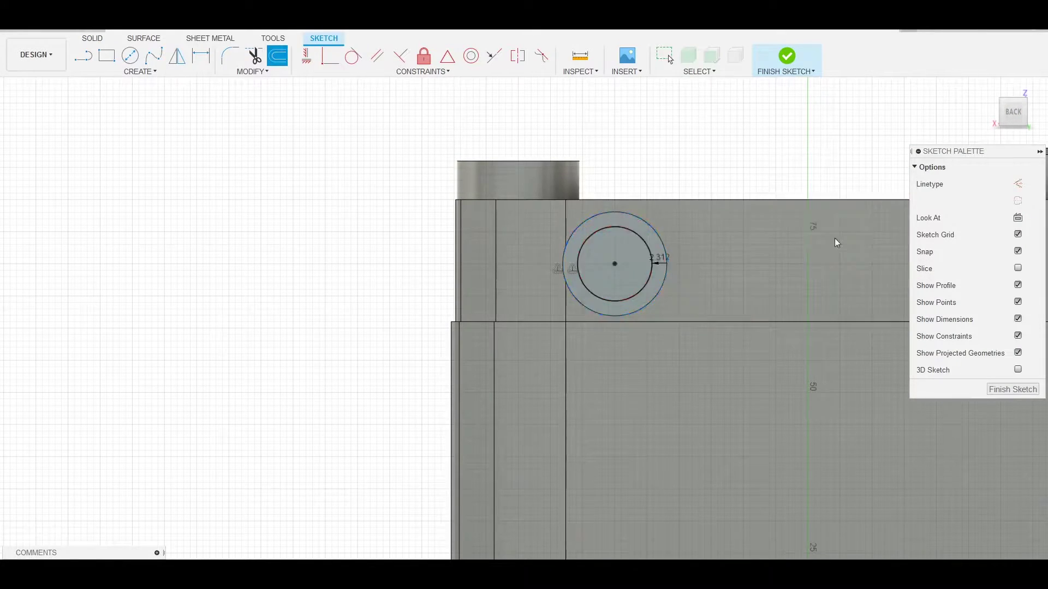
Offset the boss circle 1 mm inward, extrude the inner disk, and start a front-face sketch.
{"action": "key", "text": "Return"}
{"action": "middle_click_drag", "start_coordinate": [834, 238], "coordinate": [653, 254], "text": "shift"}
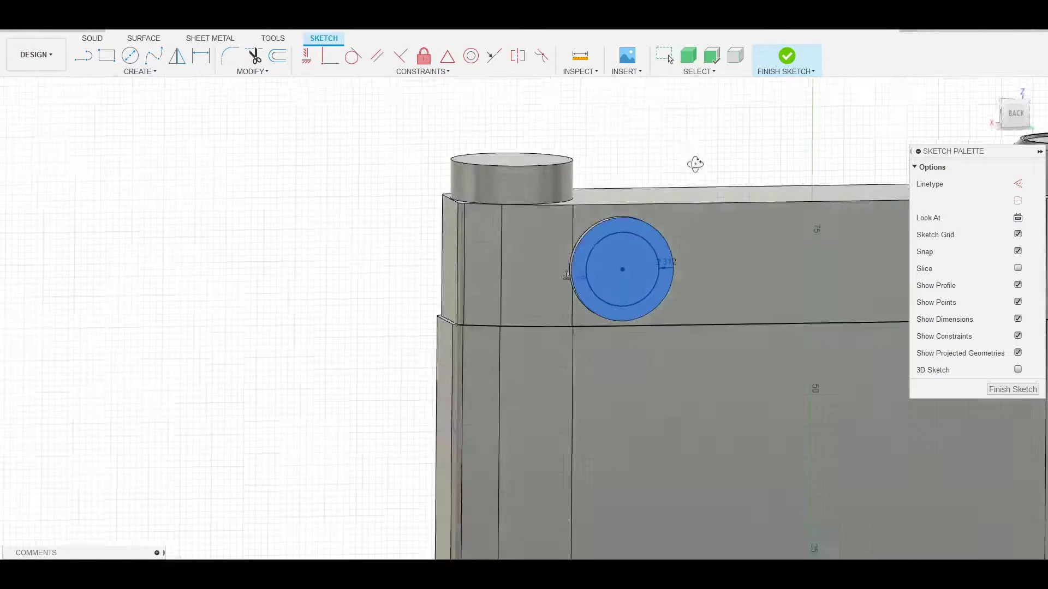
{"action": "key", "text": "e"}
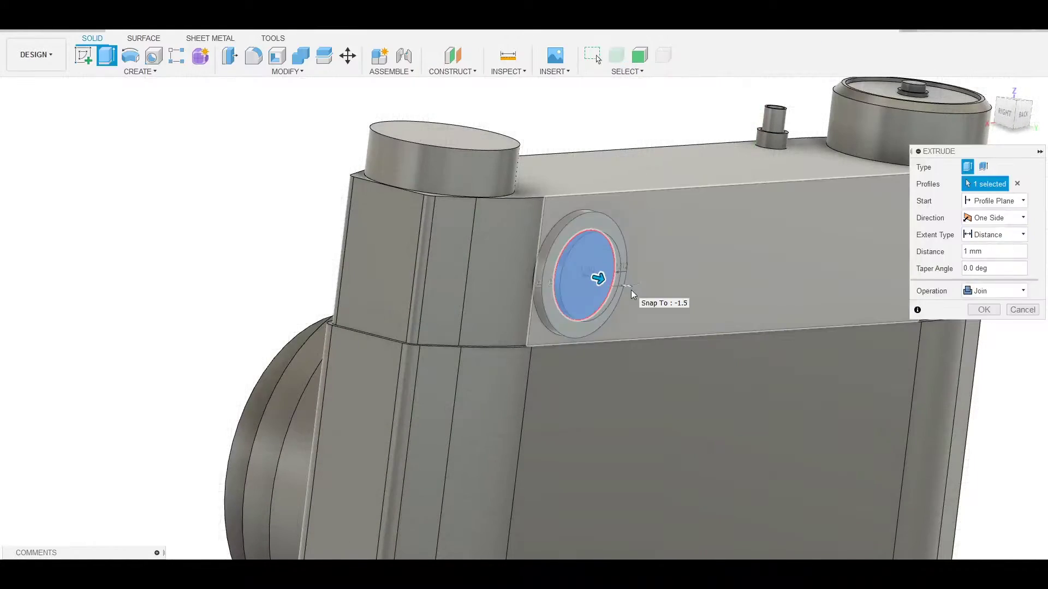
{"action": "key", "text": "Return"}
{"action": "mouse_move", "coordinate": [628, 271]}
{"action": "middle_mouse_down", "text": "shift"}
{"action": "mouse_move", "coordinate": [821, 311]}
{"action": "mouse_move", "coordinate": [875, 253]}
{"action": "mouse_move", "coordinate": [860, 309]}
{"action": "mouse_move", "coordinate": [715, 355]}
{"action": "middle_mouse_up", "text": "shift"}
{"action": "left_click", "coordinate": [715, 355]}
Draw the lens circle and a slanted line from the body's upper-right corner tangent to it.
{"action": "key", "text": "c"}
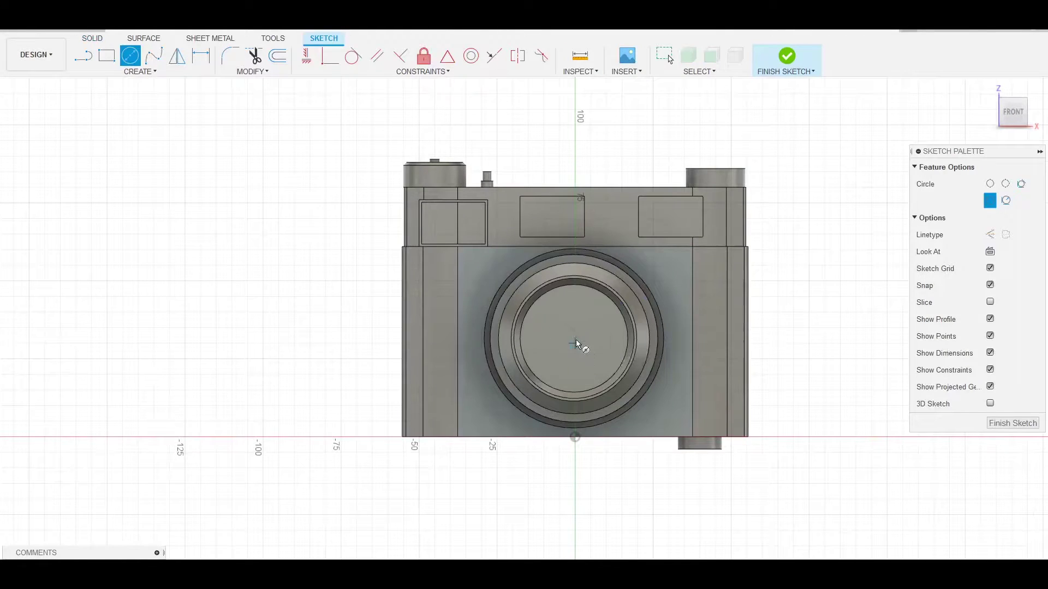
{"action": "left_click", "coordinate": [575, 343]}
{"action": "left_click", "coordinate": [669, 372]}
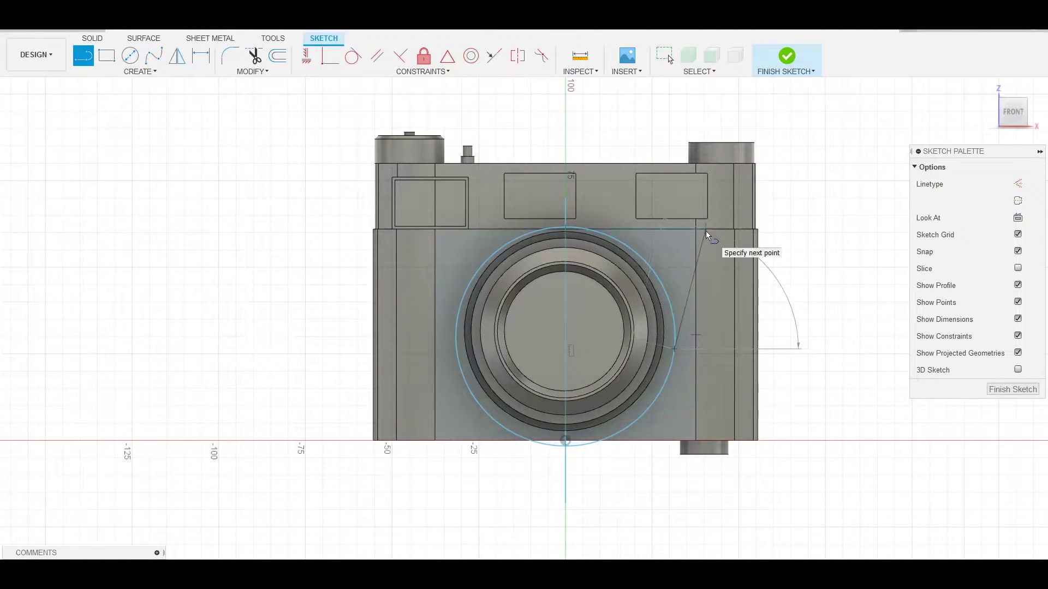
{"action": "key", "text": "Escape"}
{"action": "scroll", "coordinate": [811, 368], "scroll_direction": "up", "scroll_amount": 3}
{"action": "middle_click_drag", "start_coordinate": [811, 371], "coordinate": [883, 360]}
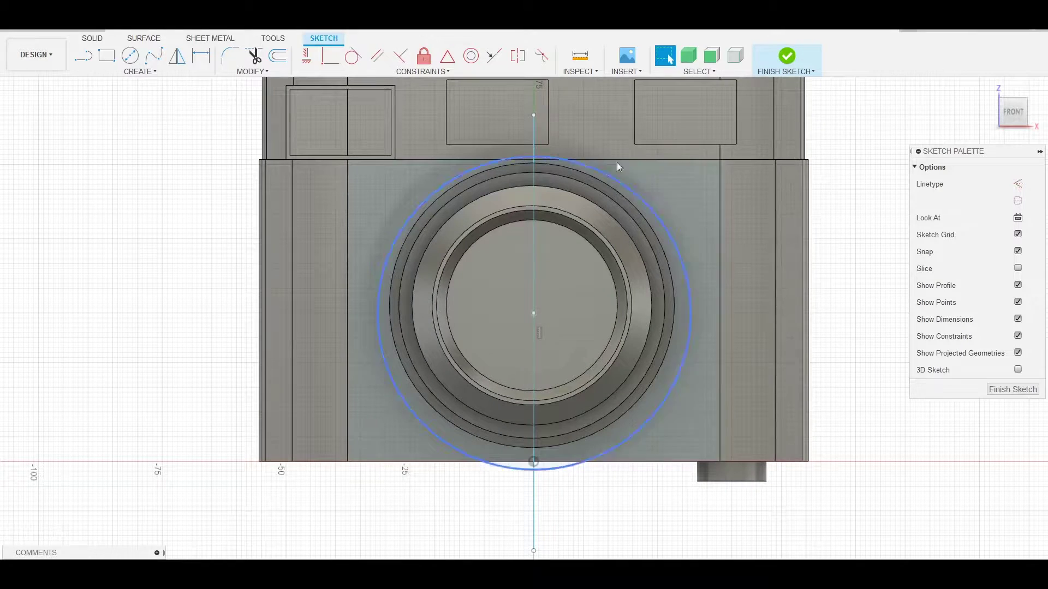
{"action": "left_click", "coordinate": [740, 160]}
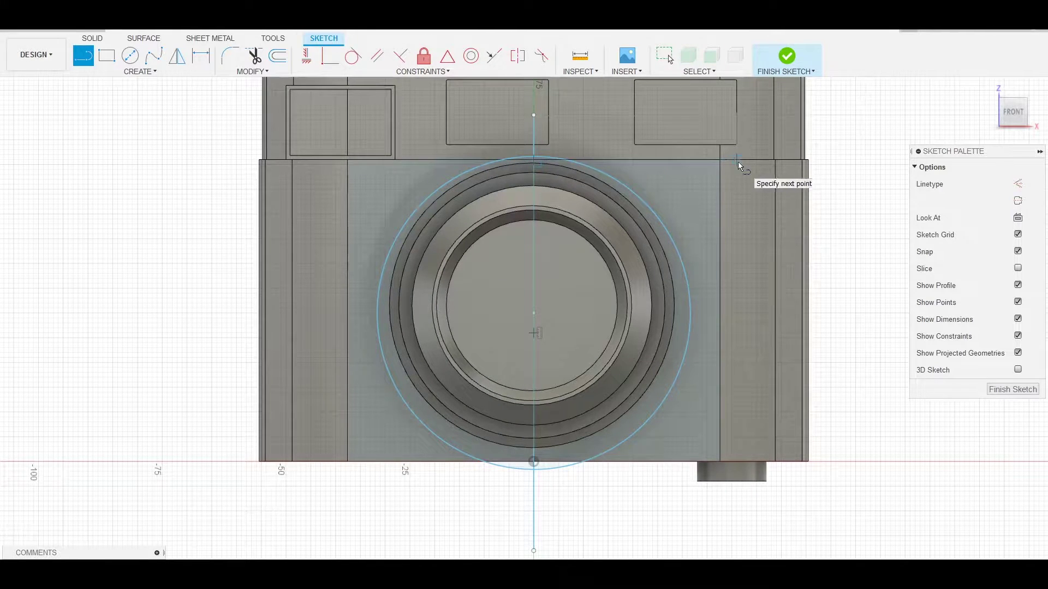
{"action": "left_click", "coordinate": [685, 353]}
{"action": "key", "text": "Escape"}
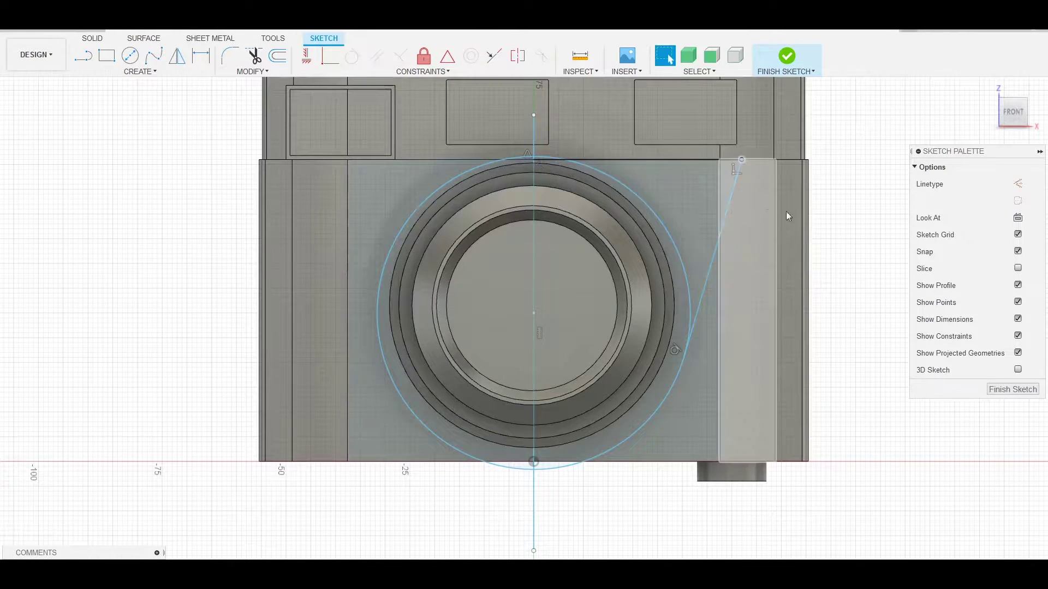
Round the top corner of the slanted line and mirror the line to the other side.
{"action": "left_click", "coordinate": [742, 162]}
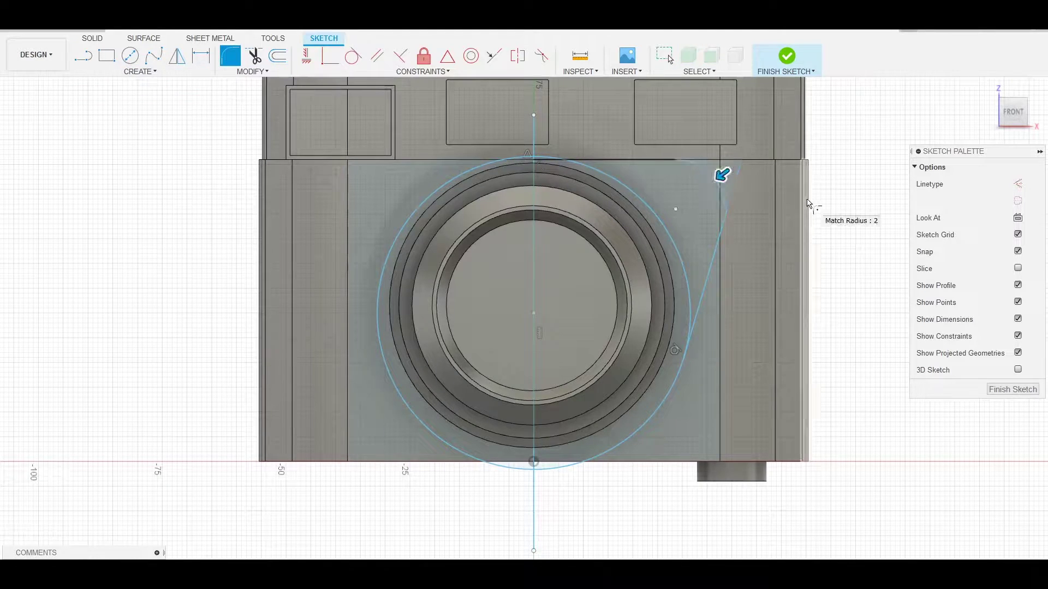
{"action": "scroll", "coordinate": [708, 316], "scroll_direction": "up", "scroll_amount": 3}
{"action": "key", "text": "Escape"}
{"action": "scroll", "coordinate": [737, 195], "scroll_direction": "down", "scroll_amount": 4}
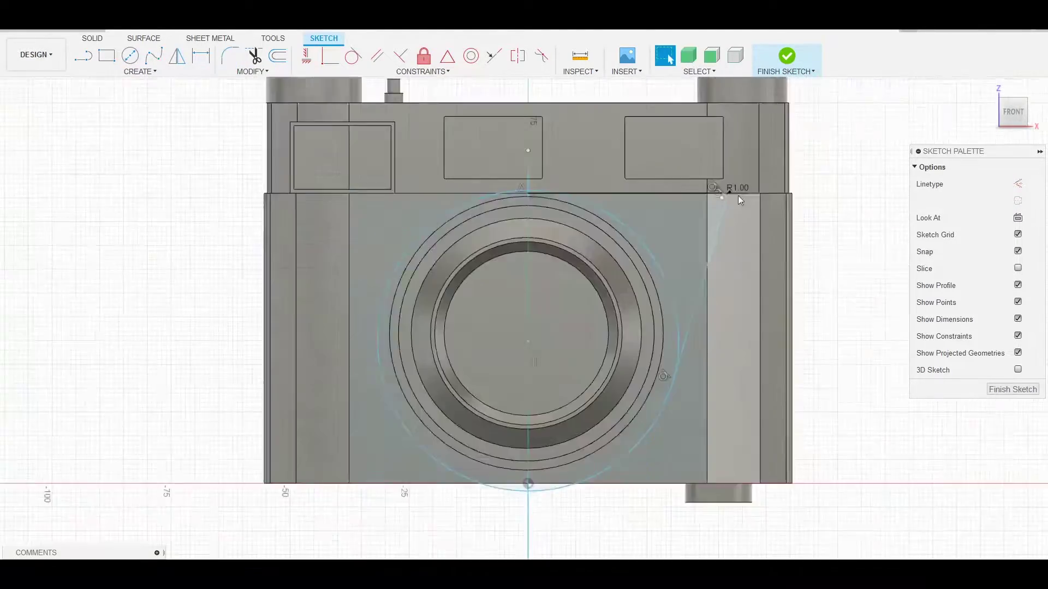
{"action": "scroll", "coordinate": [745, 244], "scroll_direction": "up", "scroll_amount": 1}
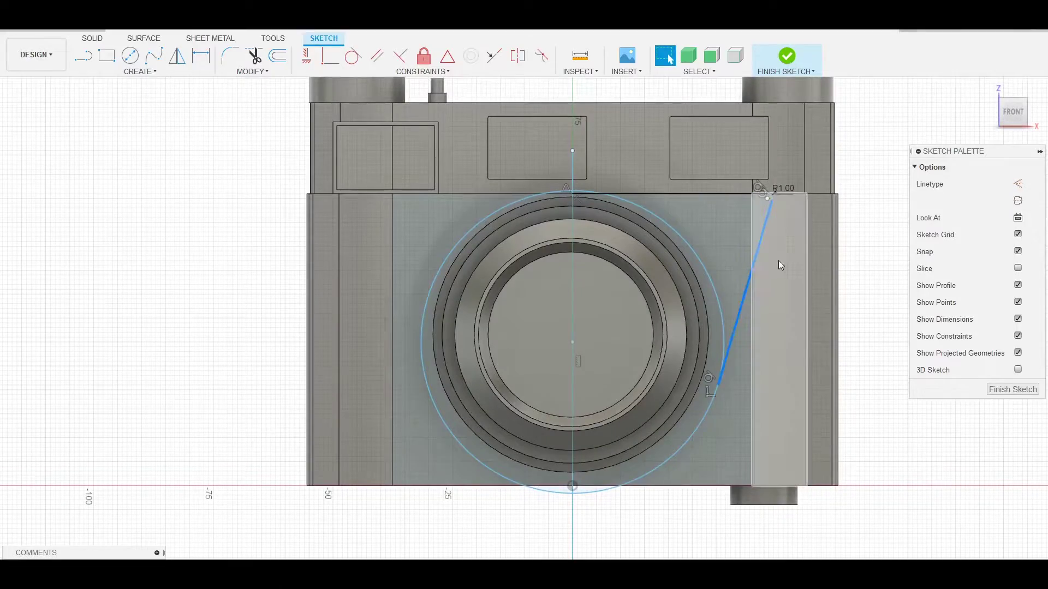
{"action": "scroll", "coordinate": [728, 249], "scroll_direction": "up", "scroll_amount": 3}
{"action": "left_click", "coordinate": [670, 192]}
{"action": "scroll", "coordinate": [670, 192], "scroll_direction": "down", "scroll_amount": 3}
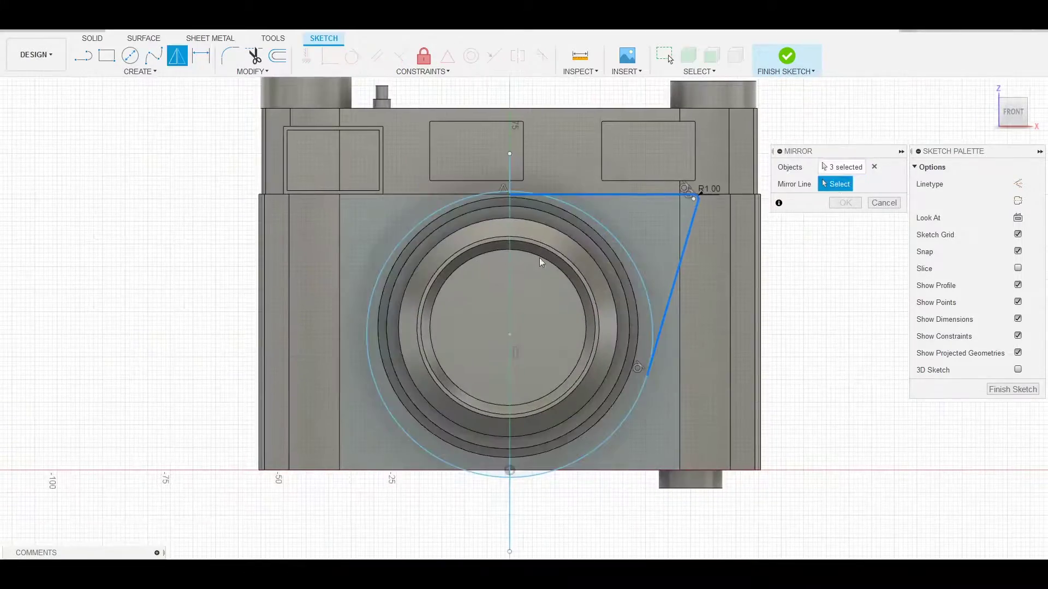
{"action": "key", "text": "Escape"}
Extrude the six enclosed profiles into a 1 mm tapered plate framing the lens.
{"action": "middle_click_drag", "start_coordinate": [734, 289], "coordinate": [638, 227], "text": "shift"}
{"action": "key", "text": "e"}
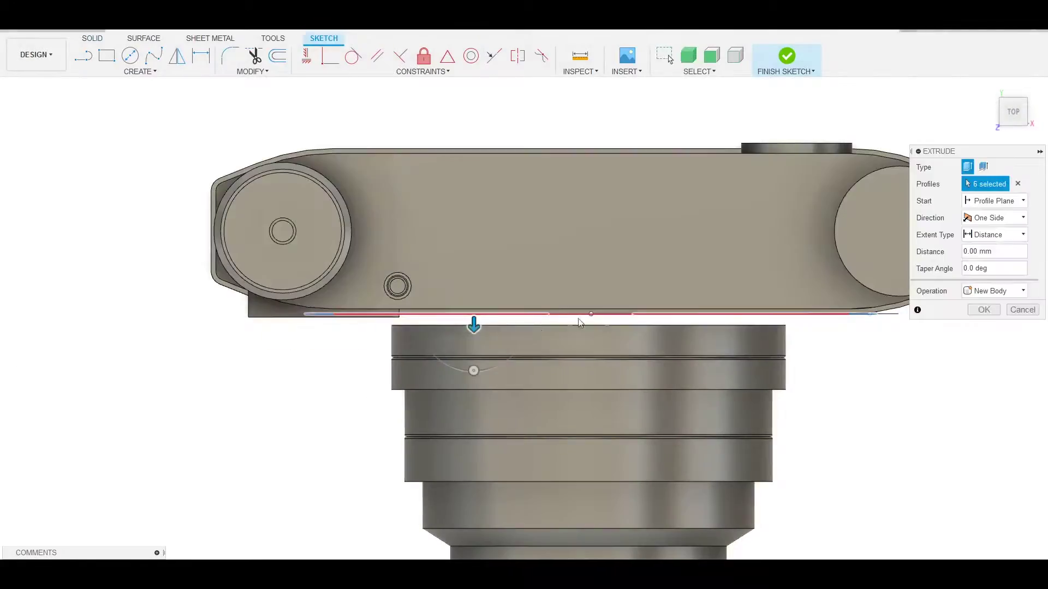
{"action": "type", "text": "2"}
{"action": "mouse_move", "coordinate": [580, 322]}
{"action": "middle_mouse_down", "text": "shift"}
{"action": "mouse_move", "coordinate": [812, 382]}
{"action": "mouse_move", "coordinate": [771, 239]}
{"action": "mouse_move", "coordinate": [794, 215]}
{"action": "mouse_move", "coordinate": [771, 231]}
{"action": "middle_mouse_up", "text": "shift"}
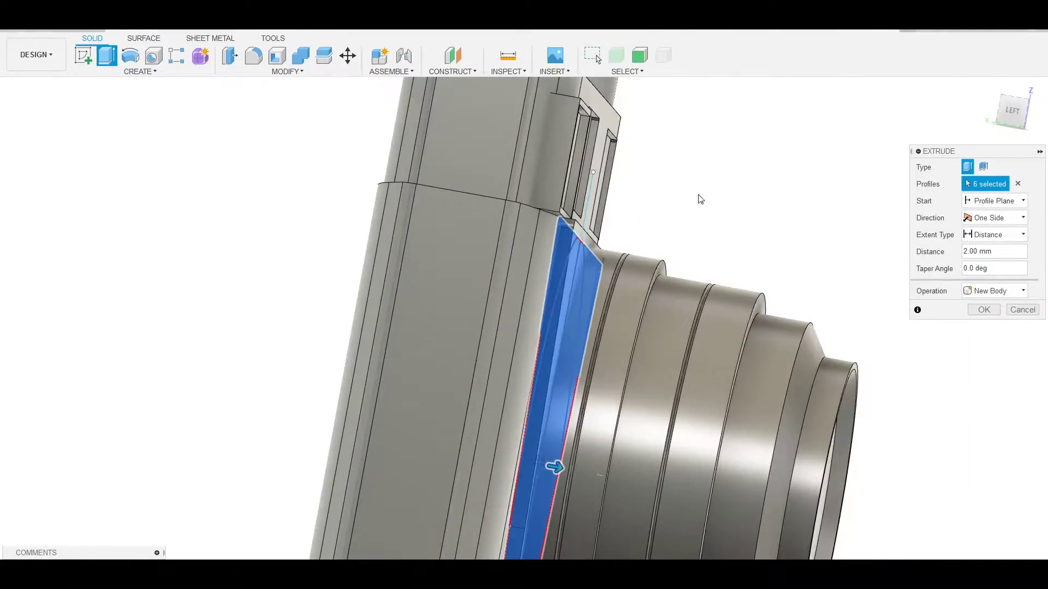
{"action": "mouse_move", "coordinate": [700, 199]}
{"action": "middle_mouse_down", "text": "shift"}
{"action": "mouse_move", "coordinate": [693, 183]}
{"action": "mouse_move", "coordinate": [761, 180]}
{"action": "mouse_move", "coordinate": [796, 288]}
{"action": "mouse_move", "coordinate": [725, 399]}
{"action": "mouse_move", "coordinate": [825, 296]}
{"action": "mouse_move", "coordinate": [805, 233]}
{"action": "mouse_move", "coordinate": [1014, 100]}
{"action": "middle_mouse_up", "text": "shift"}
{"action": "scroll", "coordinate": [824, 358], "scroll_direction": "up", "scroll_amount": 5}
{"action": "middle_click_drag", "start_coordinate": [823, 358], "coordinate": [863, 332], "text": "shift"}
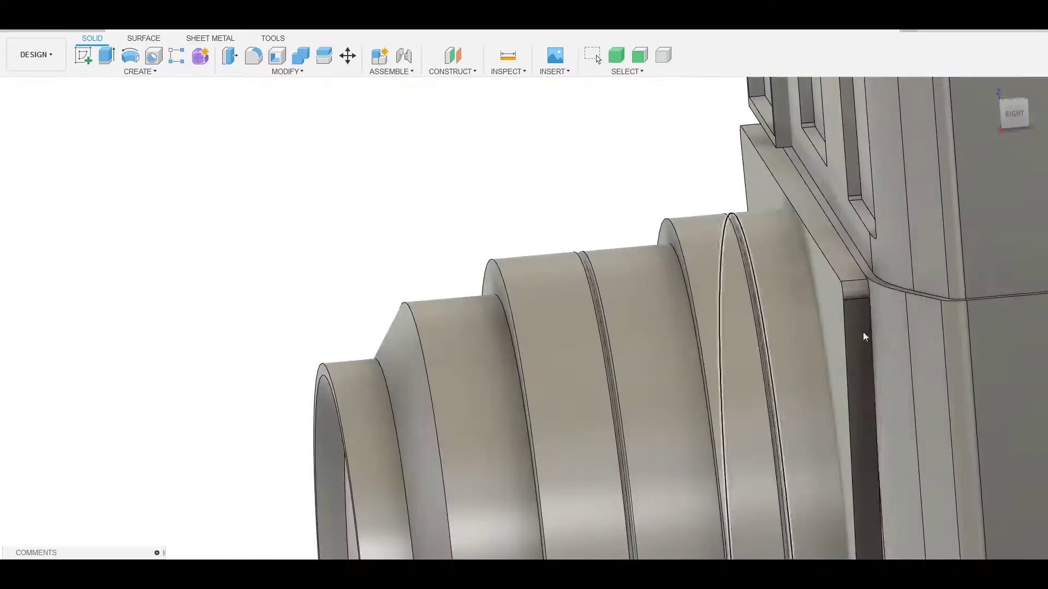
{"action": "key", "text": "q"}
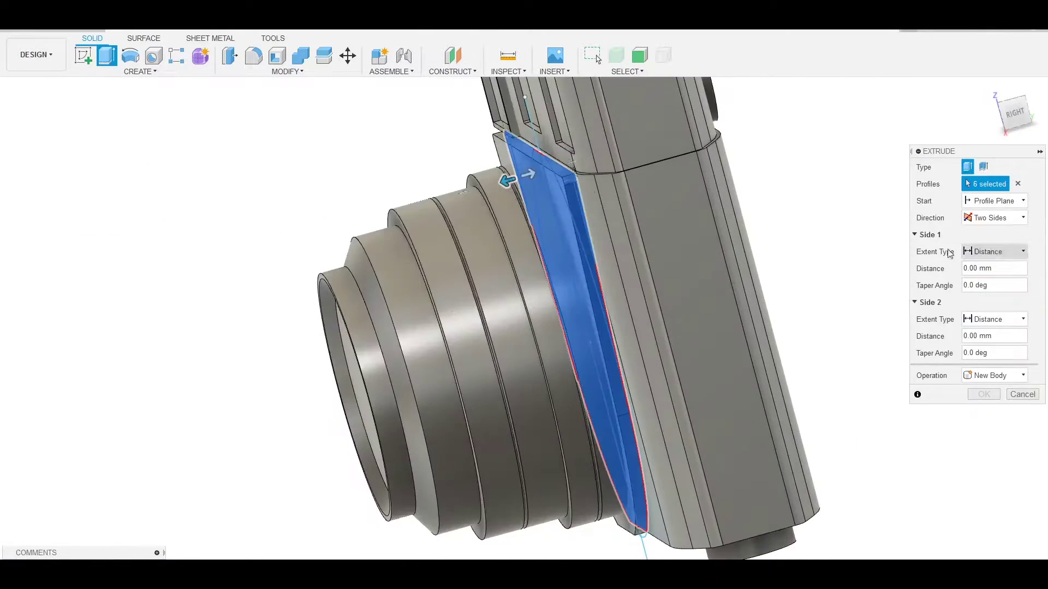
{"action": "mouse_move", "coordinate": [993, 317]}
{"action": "middle_mouse_down", "text": "shift"}
{"action": "mouse_move", "coordinate": [849, 328]}
{"action": "mouse_move", "coordinate": [818, 268]}
{"action": "mouse_move", "coordinate": [849, 234]}
{"action": "middle_mouse_up", "text": "shift"}
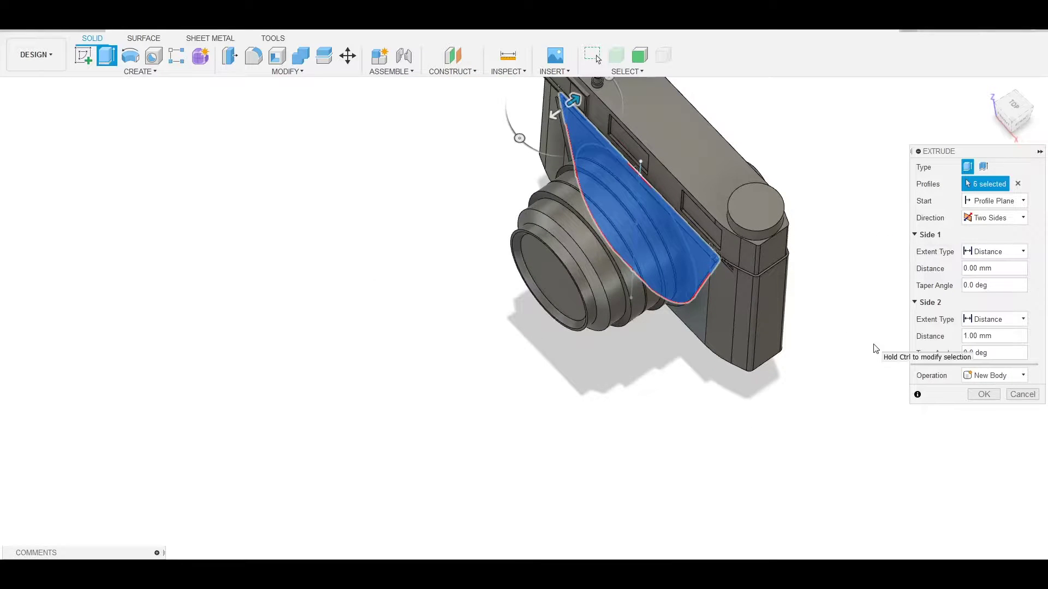
{"action": "mouse_move", "coordinate": [875, 348]}
{"action": "middle_mouse_down", "text": "shift"}
{"action": "mouse_move", "coordinate": [786, 309]}
{"action": "mouse_move", "coordinate": [258, 284]}
{"action": "mouse_move", "coordinate": [747, 257]}
{"action": "middle_mouse_up", "text": "shift"}
{"action": "left_click", "coordinate": [984, 394]}
{"action": "key", "text": "r"}
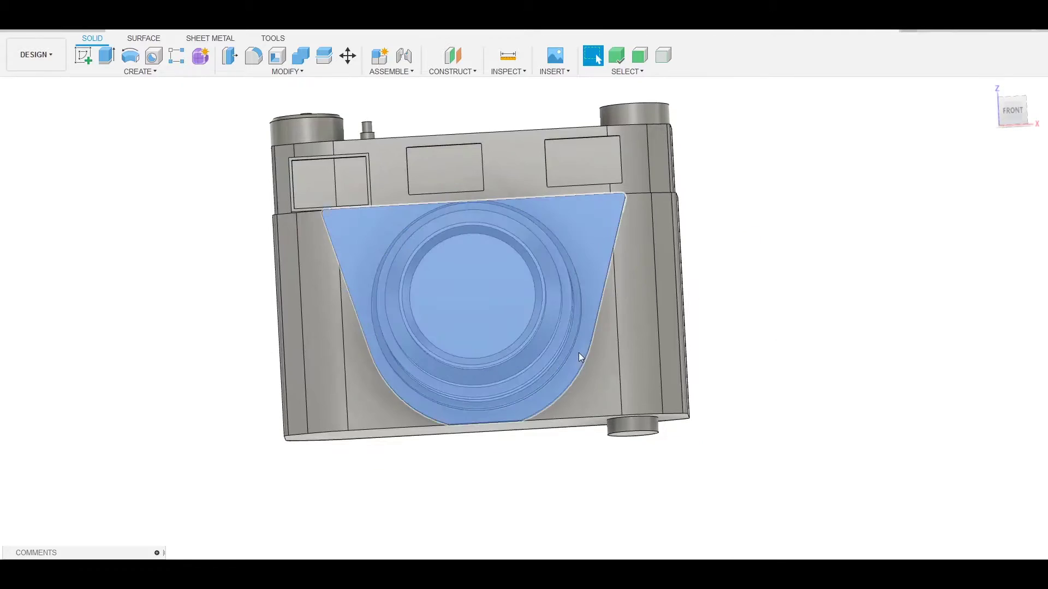
{"action": "left_click", "coordinate": [579, 353]}
Draw a rectangle below the lens and preview it as a cut, then undo back to the sketch.
{"action": "scroll", "coordinate": [693, 481], "scroll_direction": "down", "scroll_amount": 3}
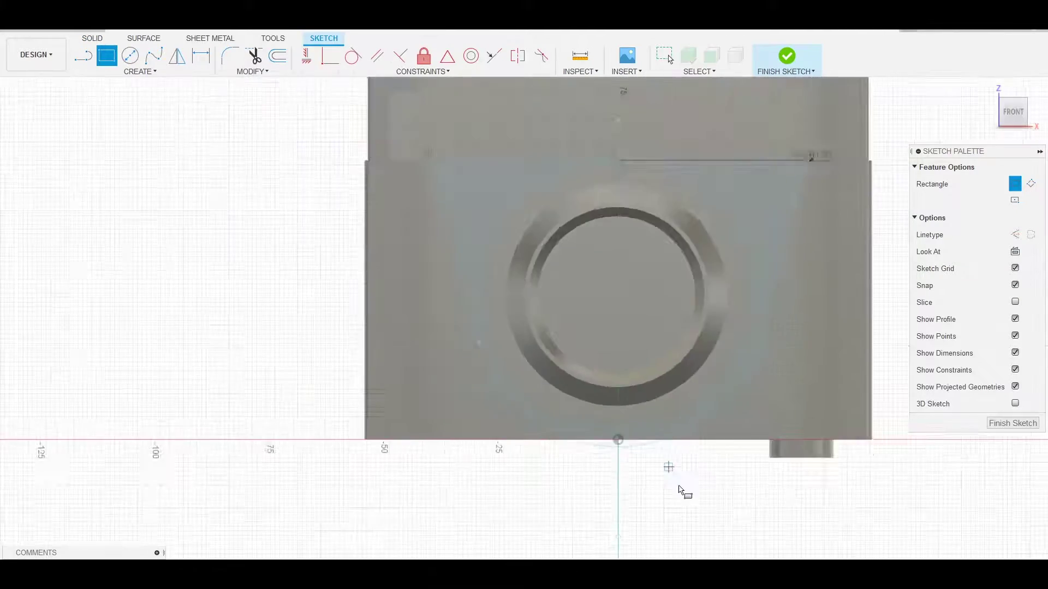
{"action": "scroll", "coordinate": [600, 469], "scroll_direction": "up", "scroll_amount": 1}
{"action": "left_click", "coordinate": [584, 467]}
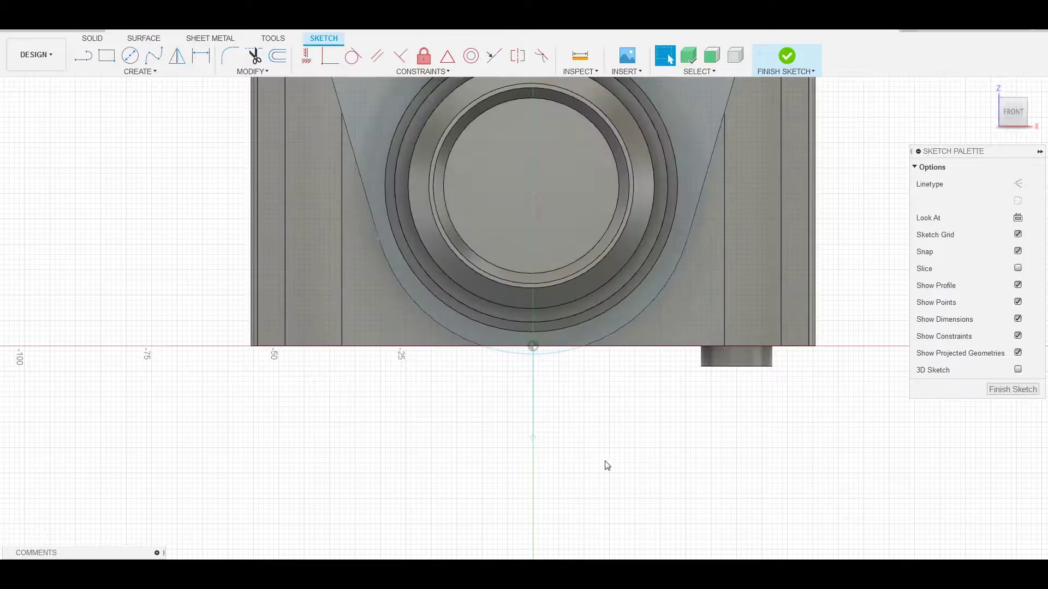
{"action": "key", "text": "e"}
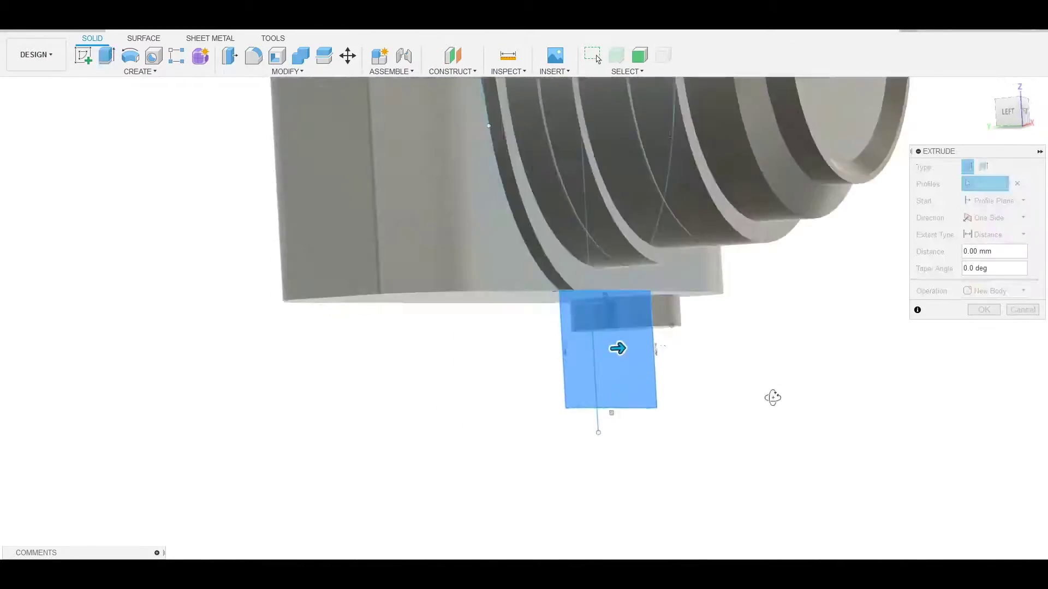
{"action": "middle_click_drag", "start_coordinate": [772, 398], "coordinate": [675, 373], "text": "shift"}
{"action": "left_click_drag", "start_coordinate": [631, 375], "coordinate": [612, 376]}
{"action": "middle_click_drag", "start_coordinate": [612, 376], "coordinate": [631, 425], "text": "shift"}
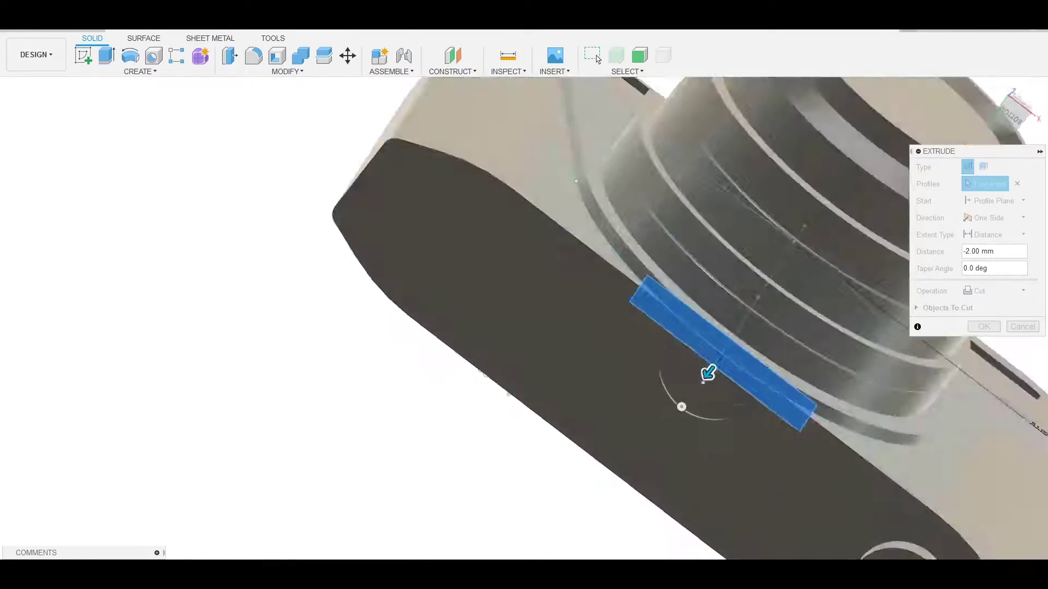
{"action": "key", "text": "ctrl+z"}
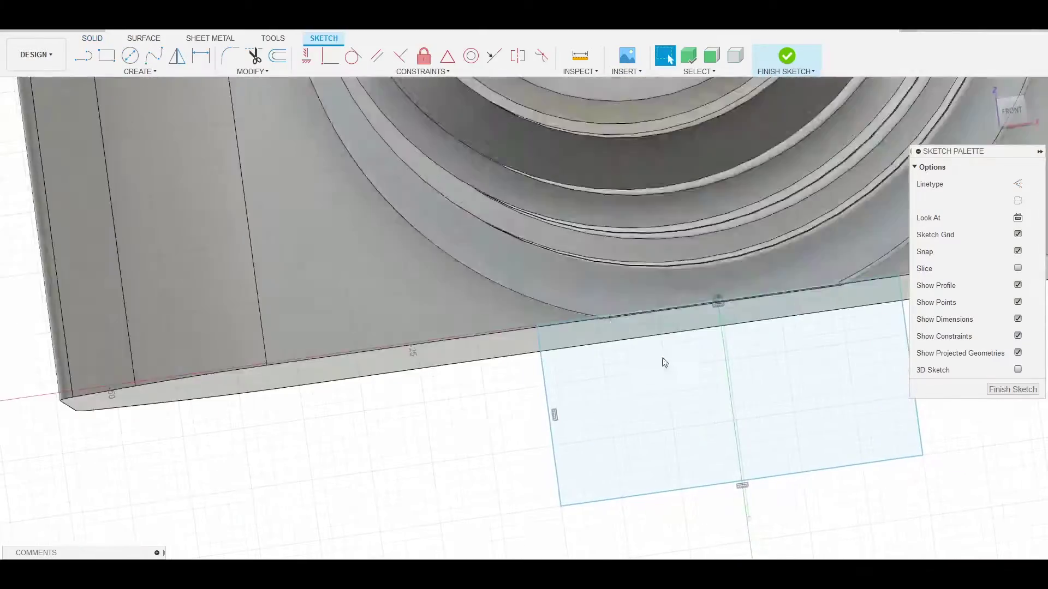
{"action": "scroll", "coordinate": [604, 428], "scroll_direction": "down", "scroll_amount": 5}
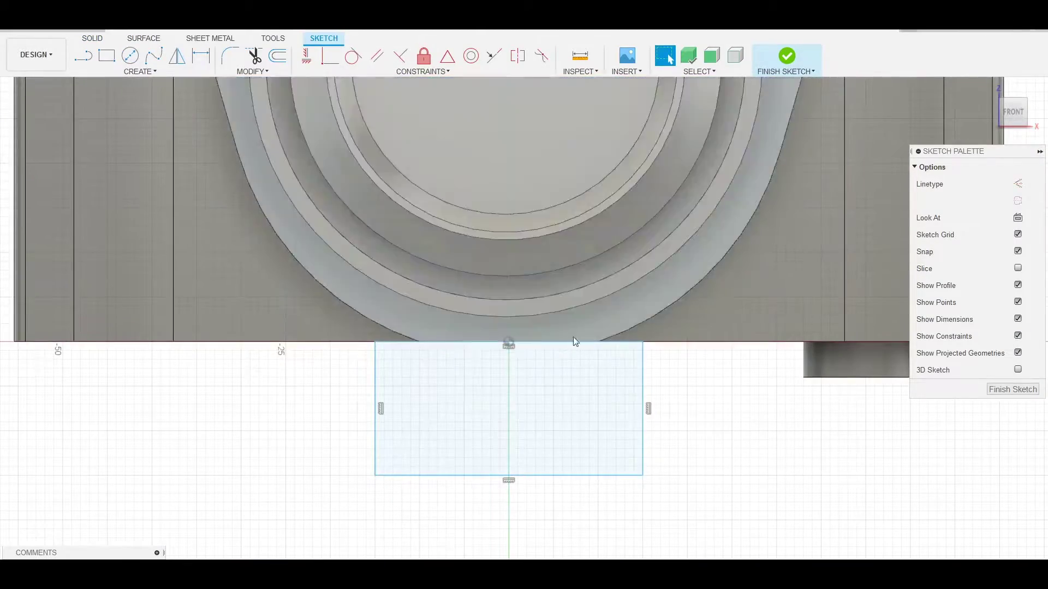
{"action": "key", "text": "q"}
{"action": "key", "text": "Escape"}
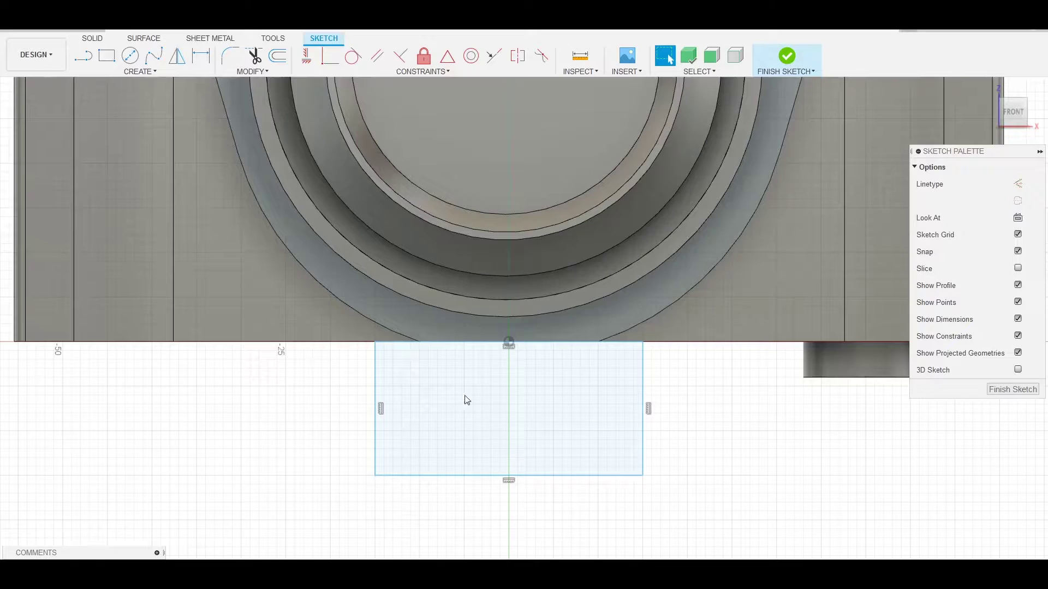
Raise the rectangle's top edge about 1 mm and cut it 3 mm deep, excluding Body12.
{"action": "key", "text": "m"}
{"action": "left_click_drag", "start_coordinate": [409, 308], "coordinate": [404, 292]}
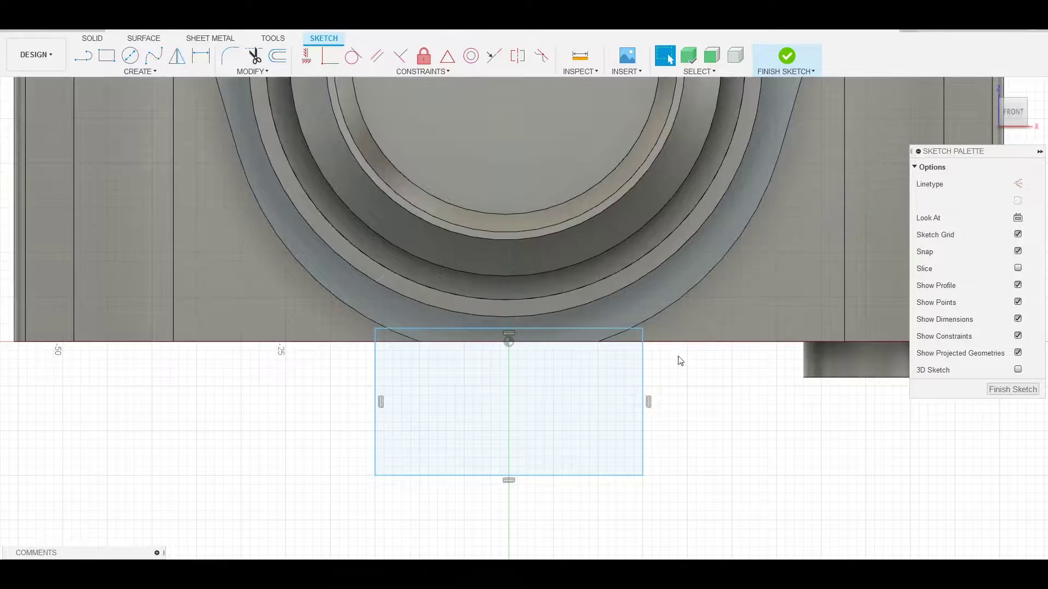
{"action": "key", "text": "e"}
{"action": "left_click", "coordinate": [921, 342]}
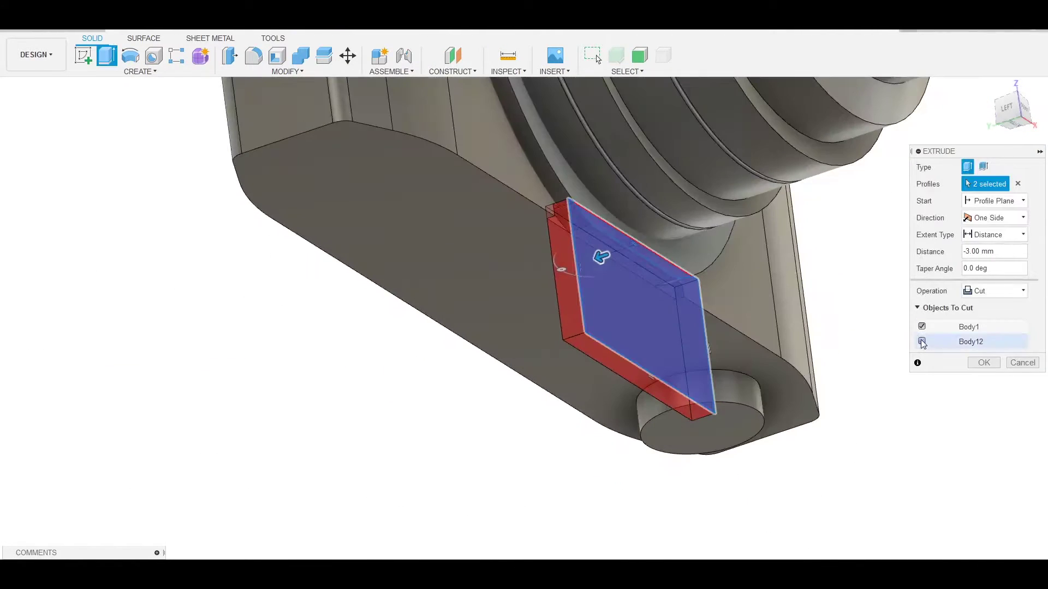
{"action": "key", "text": "Return"}
Begin a small circle sketch on the front plate.
{"action": "mouse_move", "coordinate": [978, 398]}
{"action": "middle_mouse_down", "text": "shift"}
{"action": "mouse_move", "coordinate": [943, 330]}
{"action": "mouse_move", "coordinate": [775, 236]}
{"action": "mouse_move", "coordinate": [812, 314]}
{"action": "mouse_move", "coordinate": [702, 168]}
{"action": "middle_mouse_up", "text": "shift"}
{"action": "scroll", "coordinate": [814, 221], "scroll_direction": "up", "scroll_amount": 5}
{"action": "scroll", "coordinate": [815, 221], "scroll_direction": "down", "scroll_amount": 5}
{"action": "scroll", "coordinate": [702, 169], "scroll_direction": "up", "scroll_amount": 5}
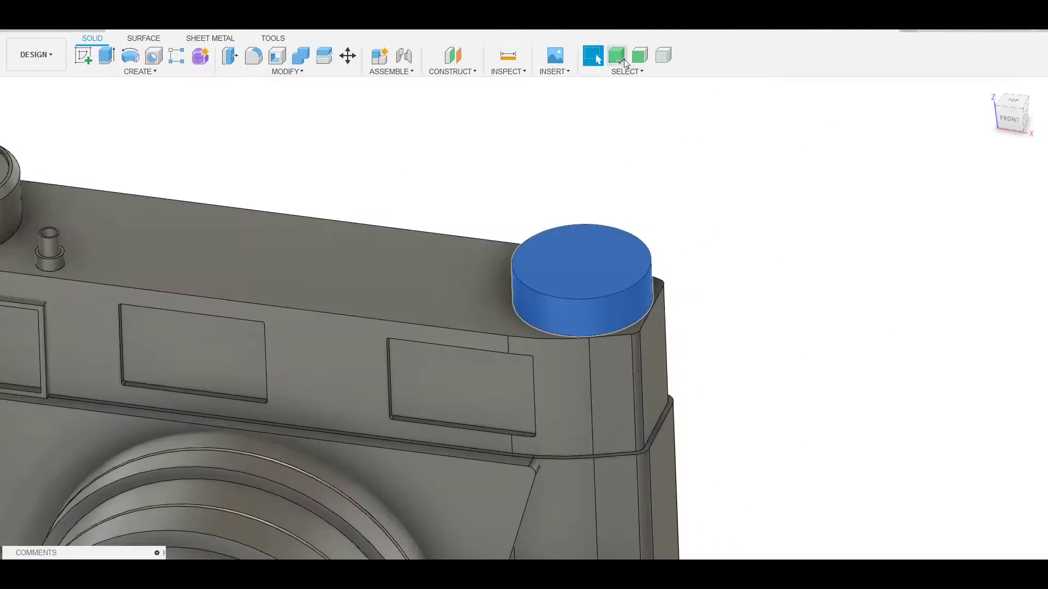
{"action": "scroll", "coordinate": [738, 294], "scroll_direction": "down", "scroll_amount": 5}
{"action": "key", "text": "Escape"}
{"action": "middle_click_drag", "start_coordinate": [800, 250], "coordinate": [816, 370], "text": "shift"}
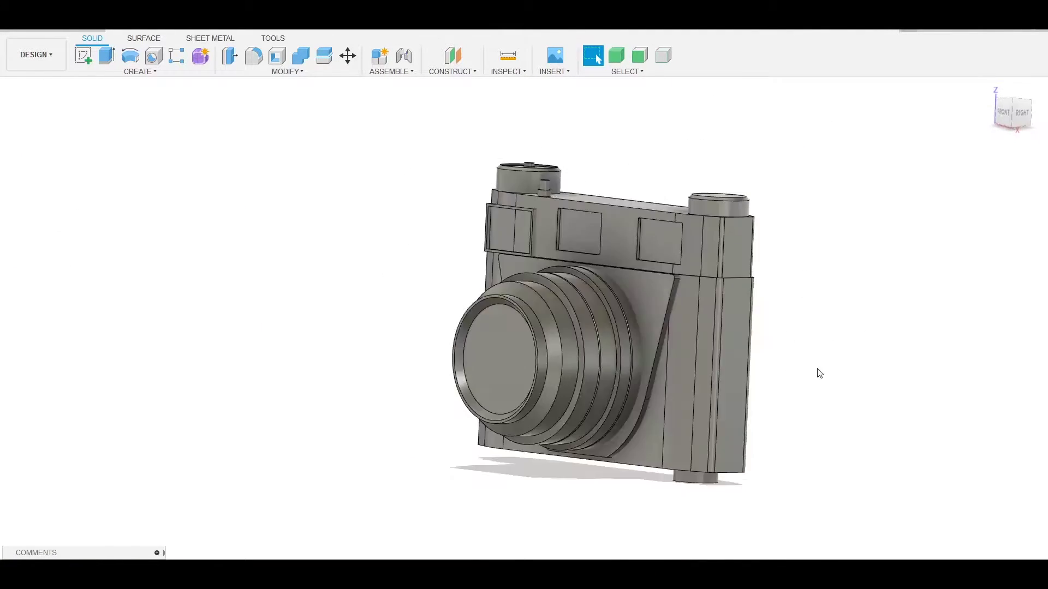
{"action": "key", "text": "c"}
{"action": "left_click", "coordinate": [441, 288]}
{"action": "scroll", "coordinate": [431, 291], "scroll_direction": "up", "scroll_amount": 3}
Extrude the small circle into a 2 mm raised ring on the front plate.
{"action": "scroll", "coordinate": [429, 291], "scroll_direction": "up", "scroll_amount": 2}
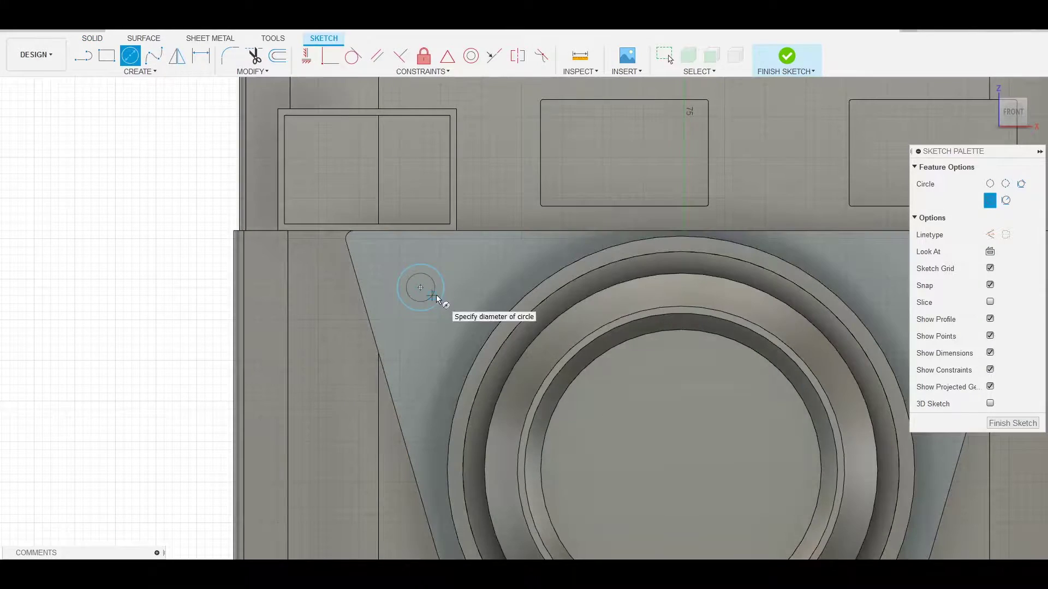
{"action": "left_click", "coordinate": [437, 295]}
{"action": "key", "text": "e"}
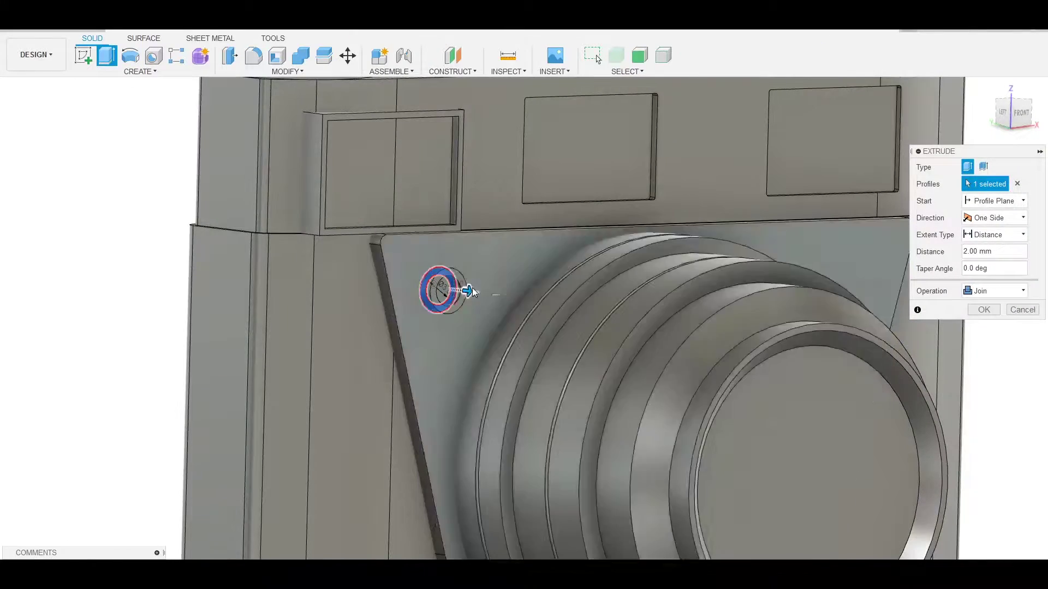
{"action": "key", "text": "Return"}
{"action": "left_click", "coordinate": [459, 283]}
{"action": "key", "text": "ctrl+shift+c"}
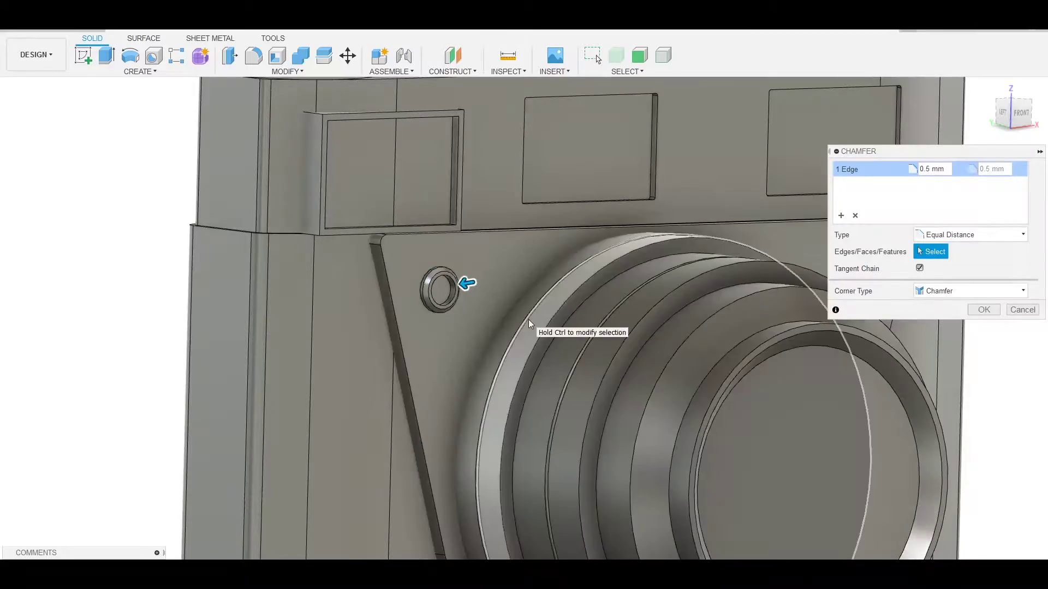
Fillet the plate's two corner edges at 6.50 mm.
{"action": "mouse_move", "coordinate": [528, 319]}
{"action": "middle_mouse_down", "text": "shift"}
{"action": "mouse_move", "coordinate": [501, 329]}
{"action": "mouse_move", "coordinate": [755, 220]}
{"action": "middle_mouse_up", "text": "shift"}
{"action": "left_click", "coordinate": [597, 56]}
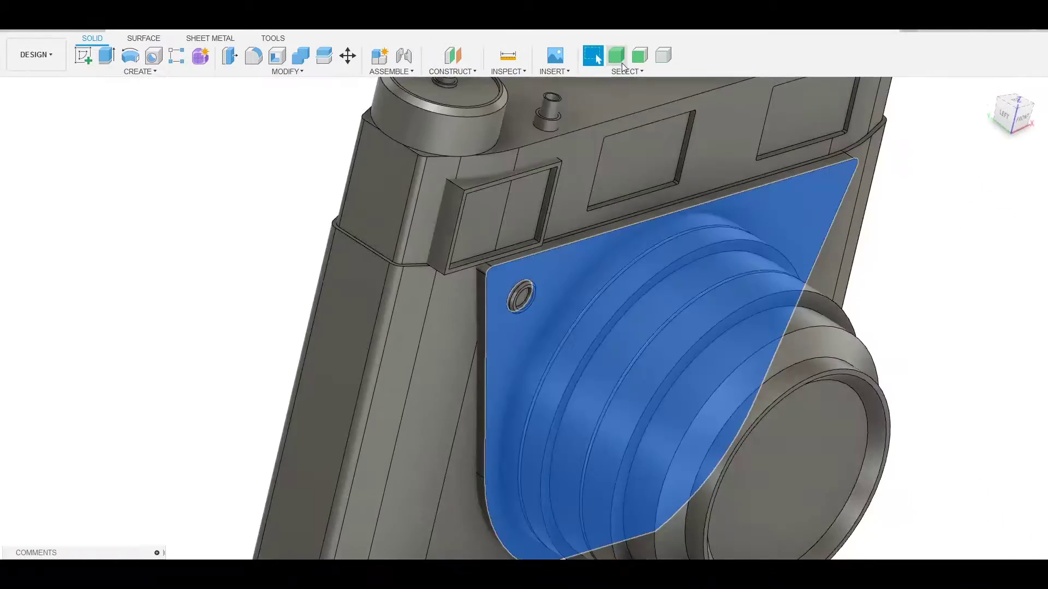
{"action": "scroll", "coordinate": [779, 257], "scroll_direction": "up", "scroll_amount": 2}
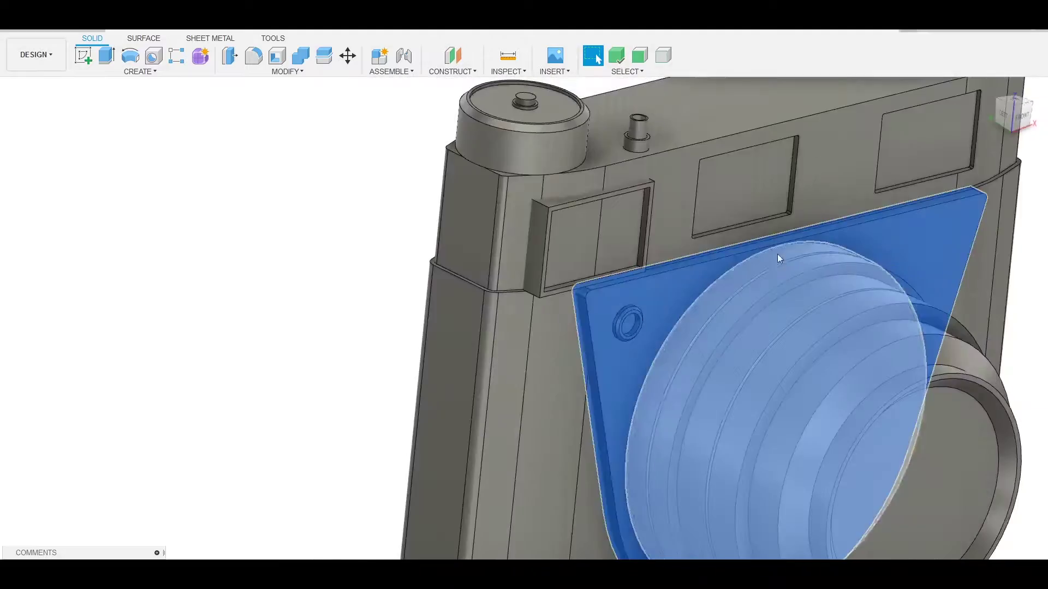
{"action": "mouse_move", "coordinate": [785, 253]}
{"action": "middle_mouse_down"}
{"action": "mouse_move", "coordinate": [750, 435]}
{"action": "mouse_move", "coordinate": [613, 410]}
{"action": "middle_mouse_up"}
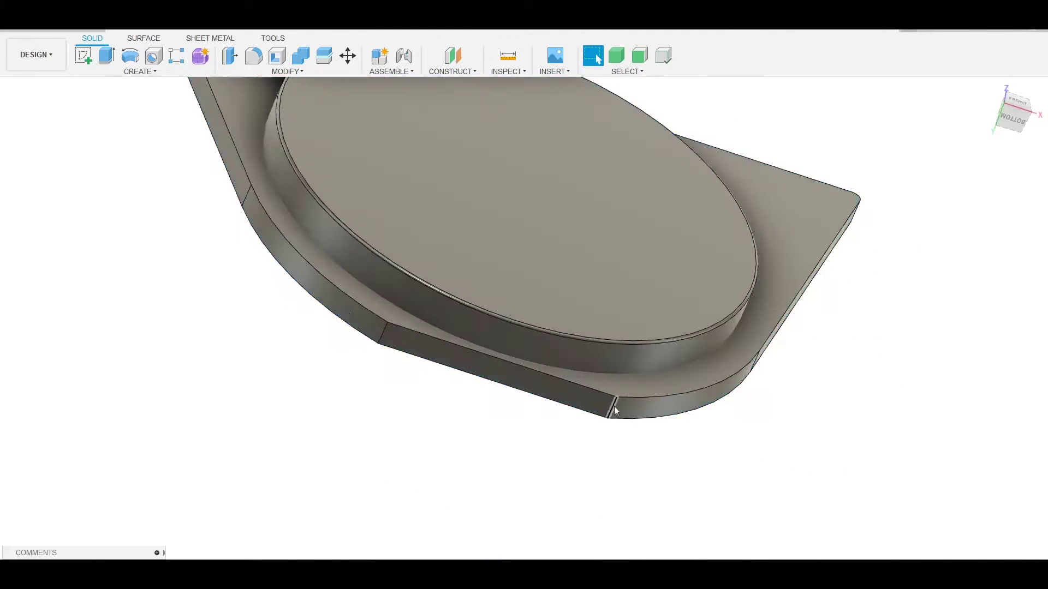
{"action": "left_click", "coordinate": [611, 407]}
{"action": "left_click", "coordinate": [383, 332]}
{"action": "key", "text": "f"}
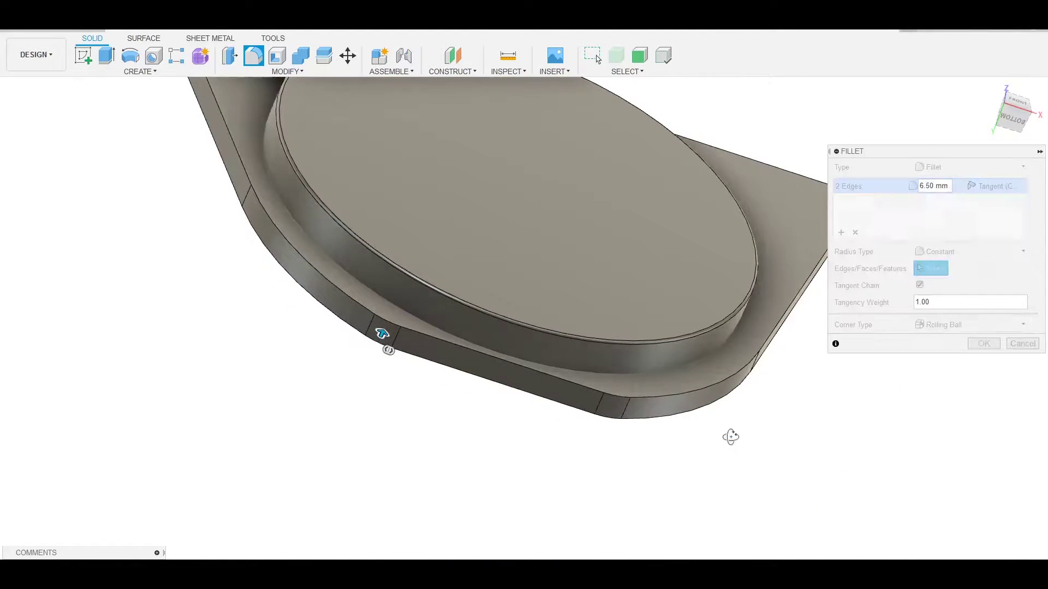
{"action": "mouse_move", "coordinate": [731, 436]}
{"action": "middle_mouse_down", "text": "shift"}
{"action": "mouse_move", "coordinate": [585, 497]}
{"action": "mouse_move", "coordinate": [845, 307]}
{"action": "mouse_move", "coordinate": [994, 239]}
{"action": "middle_mouse_up", "text": "shift"}
{"action": "key", "text": "Escape"}
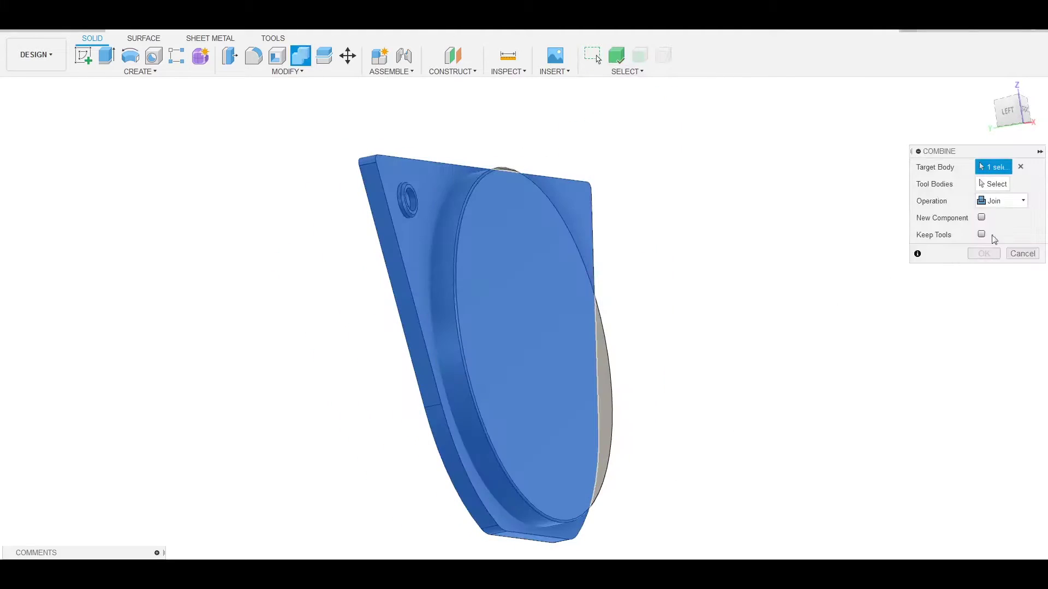
Join the circular boss into the plate and fillet their shared circular edge at 1 mm.
{"action": "left_click", "coordinate": [421, 180]}
{"action": "key", "text": "Return"}
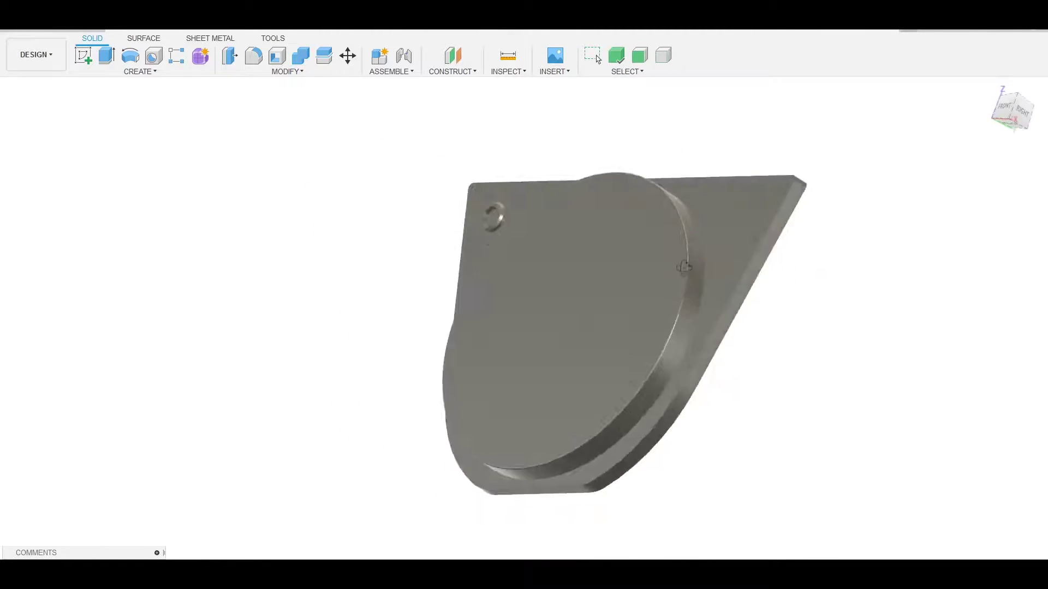
{"action": "middle_click_drag", "start_coordinate": [601, 327], "coordinate": [797, 288], "text": "shift"}
{"action": "left_click", "coordinate": [798, 288]}
{"action": "type", "text": "f1.5"}
{"action": "mouse_move", "coordinate": [699, 217]}
{"action": "middle_mouse_down", "text": "shift"}
{"action": "mouse_move", "coordinate": [756, 94]}
{"action": "mouse_move", "coordinate": [758, 173]}
{"action": "mouse_move", "coordinate": [727, 202]}
{"action": "mouse_move", "coordinate": [692, 209]}
{"action": "mouse_move", "coordinate": [763, 192]}
{"action": "mouse_move", "coordinate": [735, 183]}
{"action": "middle_mouse_up", "text": "shift"}
{"action": "key", "text": "BackSpace"}
{"action": "key", "text": "BackSpace"}
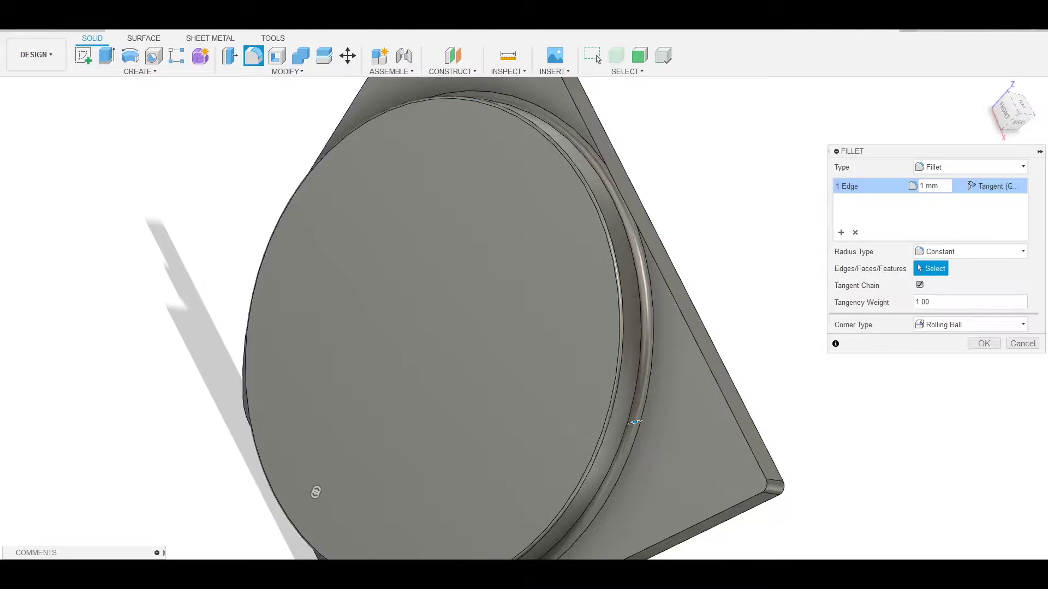
{"action": "key", "text": "Return"}
Fillet the remaining plate edges at 0.5 mm.
{"action": "scroll", "coordinate": [889, 295], "scroll_direction": "down", "scroll_amount": 5}
{"action": "mouse_move", "coordinate": [889, 295]}
{"action": "middle_mouse_down", "text": "shift"}
{"action": "mouse_move", "coordinate": [561, 306]}
{"action": "mouse_move", "coordinate": [625, 253]}
{"action": "mouse_move", "coordinate": [796, 357]}
{"action": "mouse_move", "coordinate": [328, 399]}
{"action": "mouse_move", "coordinate": [290, 346]}
{"action": "mouse_move", "coordinate": [229, 394]}
{"action": "mouse_move", "coordinate": [305, 191]}
{"action": "mouse_move", "coordinate": [756, 253]}
{"action": "mouse_move", "coordinate": [697, 276]}
{"action": "middle_mouse_up", "text": "shift"}
{"action": "scroll", "coordinate": [229, 394], "scroll_direction": "up", "scroll_amount": 5}
{"action": "key", "text": "f"}
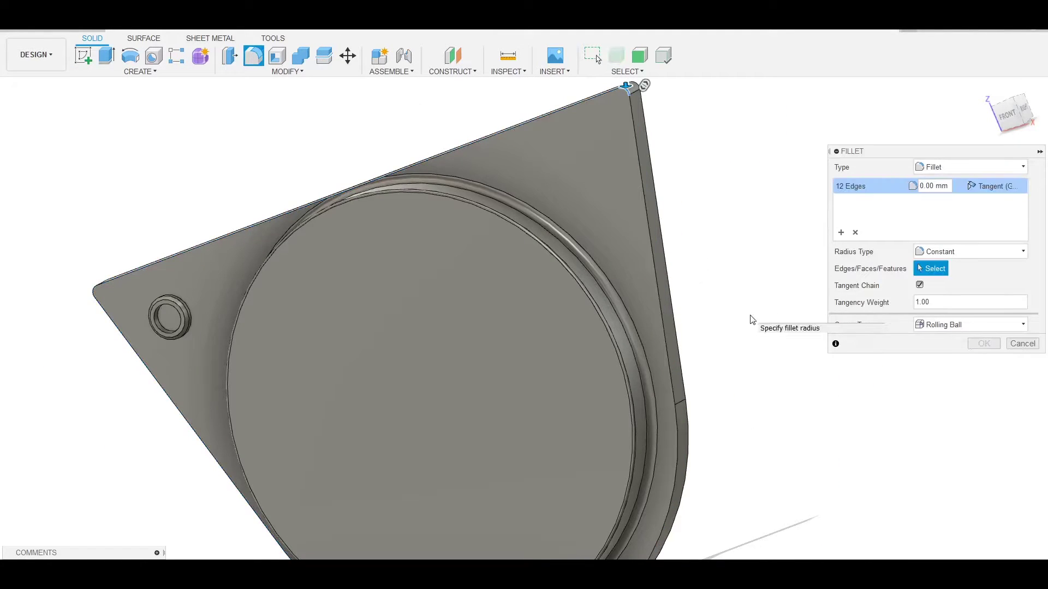
{"action": "mouse_move", "coordinate": [750, 319]}
{"action": "middle_mouse_down", "text": "shift"}
{"action": "mouse_move", "coordinate": [739, 262]}
{"action": "mouse_move", "coordinate": [744, 374]}
{"action": "mouse_move", "coordinate": [739, 269]}
{"action": "mouse_move", "coordinate": [943, 295]}
{"action": "mouse_move", "coordinate": [742, 283]}
{"action": "middle_mouse_up", "text": "shift"}
{"action": "type", "text": "0.5"}
{"action": "key", "text": "Down"}
{"action": "key", "text": "Up"}
{"action": "left_click", "coordinate": [984, 345]}
{"action": "mouse_move", "coordinate": [984, 346]}
{"action": "middle_mouse_down", "text": "shift"}
{"action": "mouse_move", "coordinate": [838, 296]}
{"action": "mouse_move", "coordinate": [889, 342]}
{"action": "mouse_move", "coordinate": [837, 306]}
{"action": "mouse_move", "coordinate": [716, 280]}
{"action": "mouse_move", "coordinate": [849, 278]}
{"action": "middle_mouse_up", "text": "shift"}
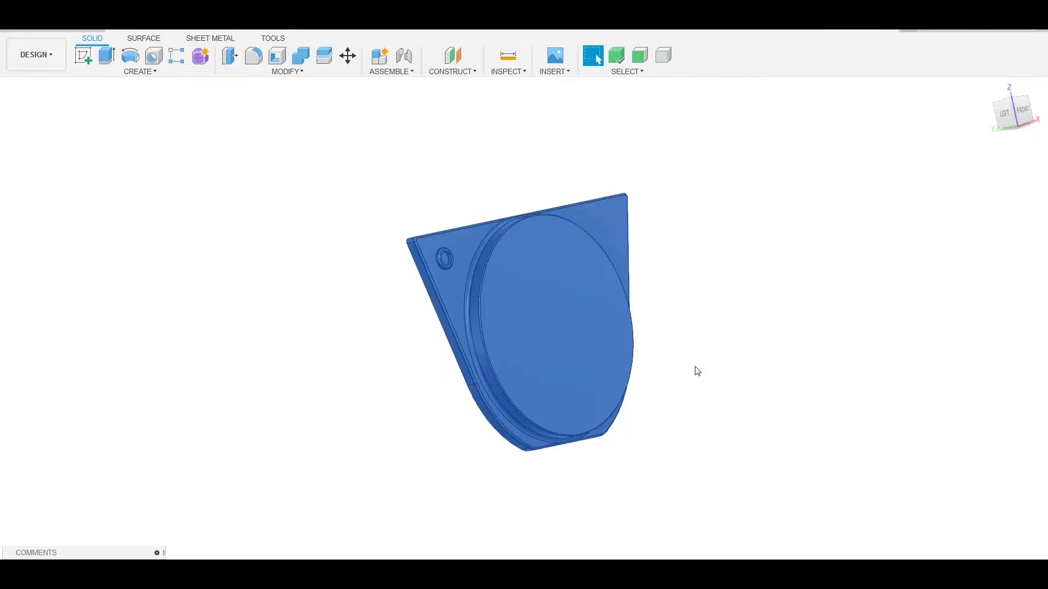
{"action": "mouse_move", "coordinate": [694, 370]}
{"action": "middle_mouse_down", "text": "shift"}
{"action": "mouse_move", "coordinate": [811, 340]}
{"action": "mouse_move", "coordinate": [972, 262]}
{"action": "mouse_move", "coordinate": [451, 146]}
{"action": "middle_mouse_up", "text": "shift"}
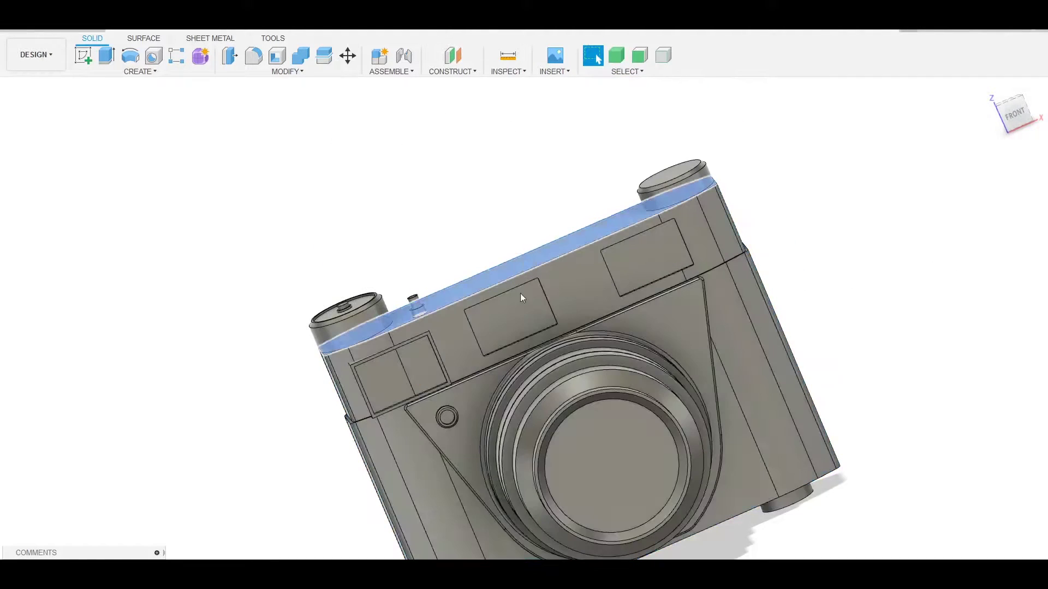
Sketch a circle around the left dial, offset it, add lines and trim to an arc band.
{"action": "left_click", "coordinate": [520, 293]}
{"action": "key", "text": "c"}
{"action": "left_click", "coordinate": [421, 316]}
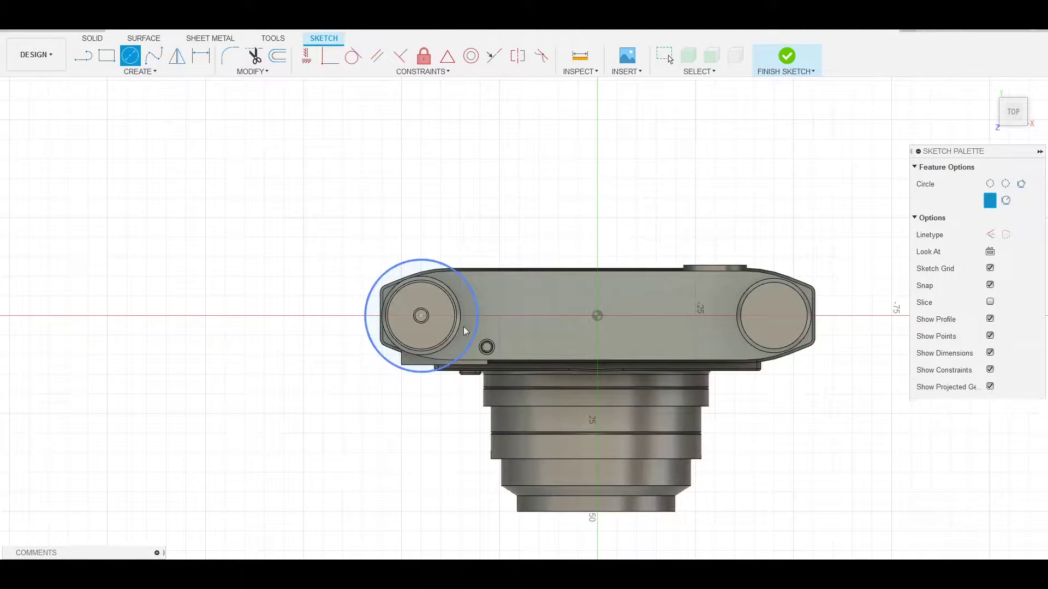
{"action": "key", "text": "o"}
{"action": "left_click_drag", "start_coordinate": [475, 302], "coordinate": [466, 304]}
{"action": "key", "text": "l"}
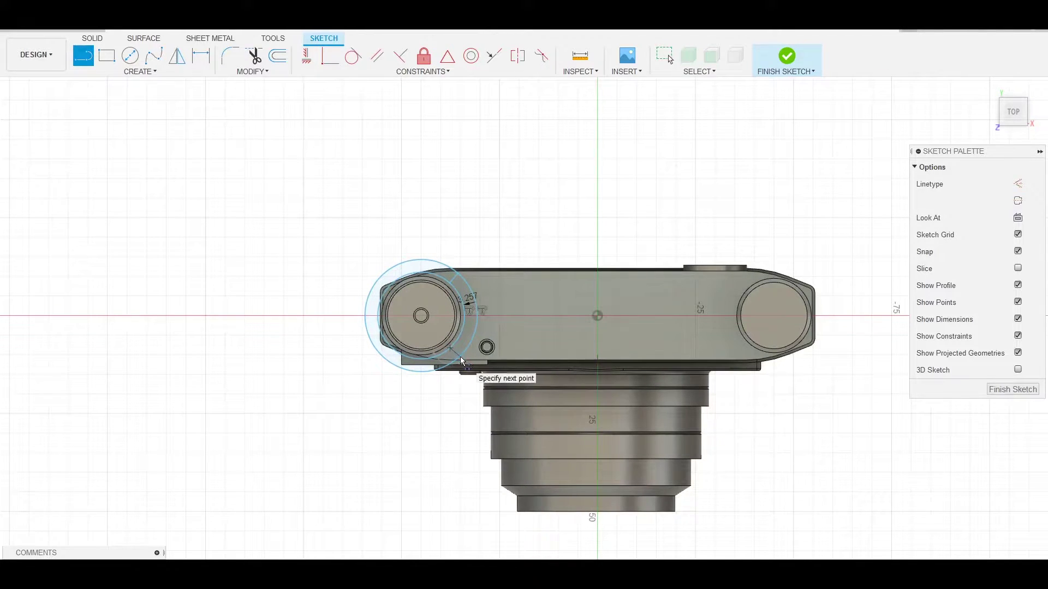
{"action": "key", "text": "t"}
{"action": "scroll", "coordinate": [425, 376], "scroll_direction": "up", "scroll_amount": 3}
{"action": "left_click", "coordinate": [508, 340]}
{"action": "scroll", "coordinate": [516, 287], "scroll_direction": "up", "scroll_amount": 3}
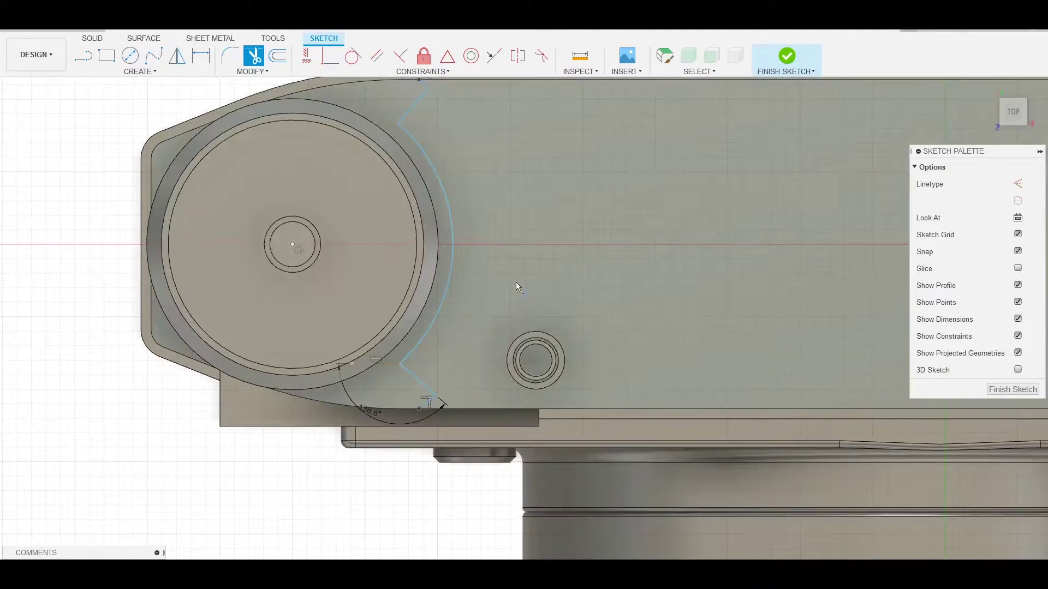
{"action": "scroll", "coordinate": [419, 408], "scroll_direction": "down", "scroll_amount": 5}
Cut the arc-band profile 1 mm deep into the camera's top plate.
{"action": "key", "text": "e"}
{"action": "middle_click_drag", "start_coordinate": [545, 328], "coordinate": [645, 243], "text": "shift"}
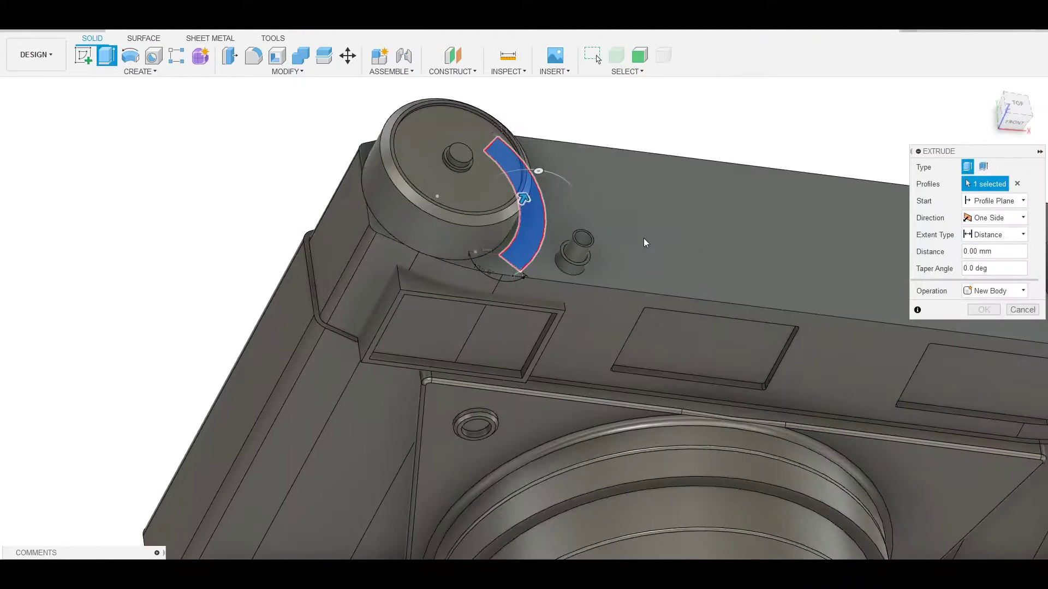
{"action": "key", "text": "ctrl+z"}
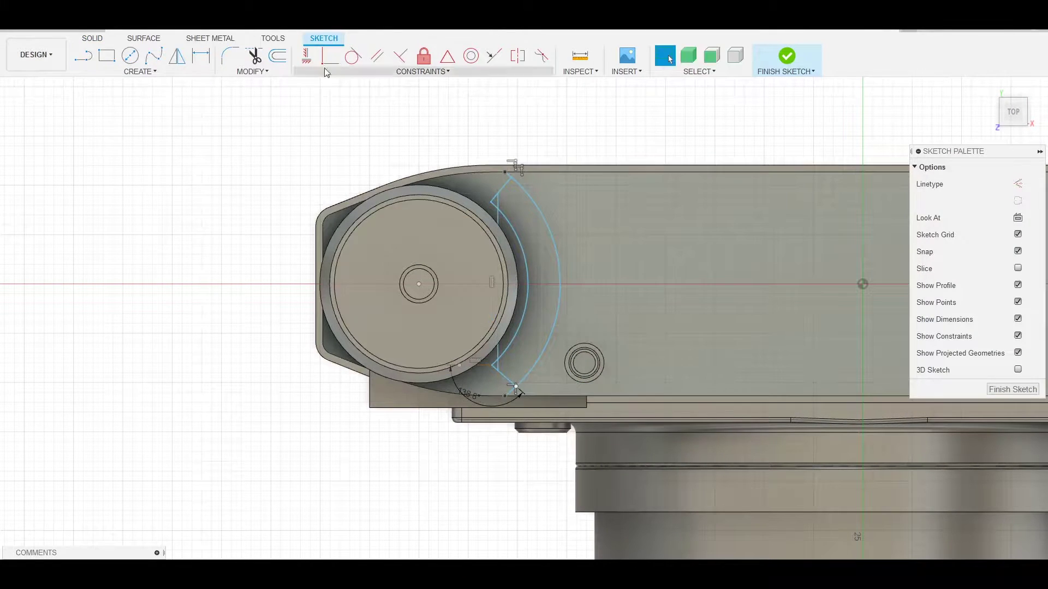
{"action": "scroll", "coordinate": [589, 281], "scroll_direction": "up", "scroll_amount": 3}
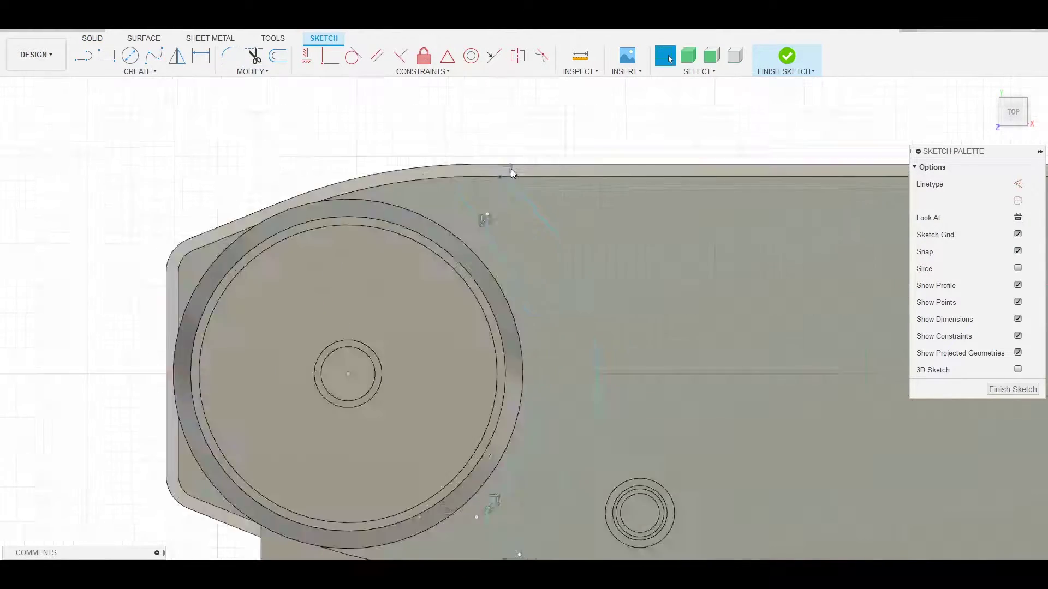
{"action": "scroll", "coordinate": [594, 212], "scroll_direction": "down", "scroll_amount": 5}
{"action": "key", "text": "e"}
{"action": "middle_click_drag", "start_coordinate": [594, 212], "coordinate": [535, 298], "text": "shift"}
{"action": "left_click_drag", "start_coordinate": [535, 297], "coordinate": [631, 284]}
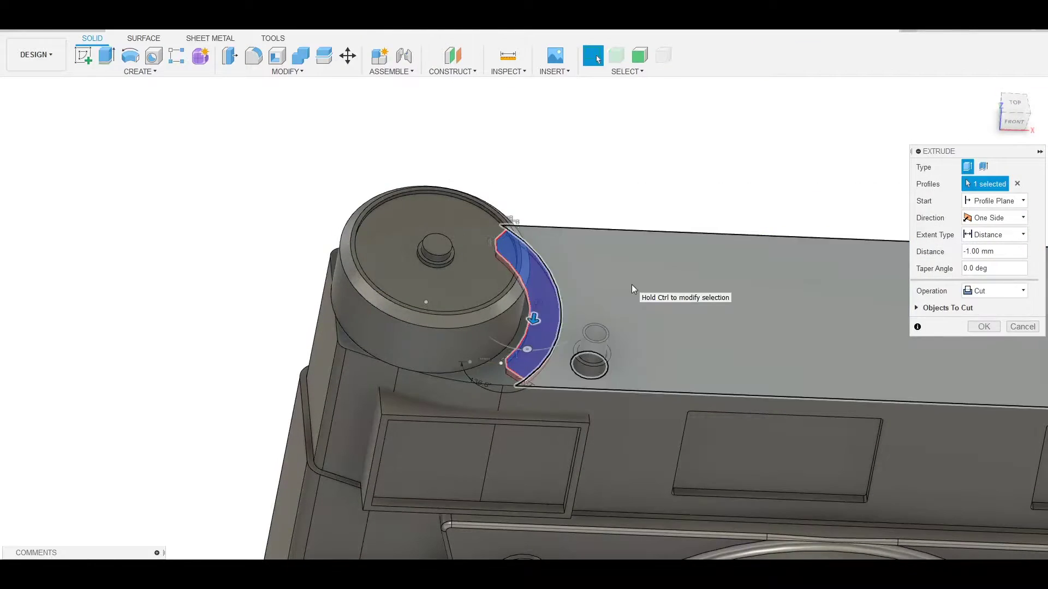
{"action": "key", "text": "Return"}
{"action": "scroll", "coordinate": [589, 229], "scroll_direction": "down", "scroll_amount": 5}
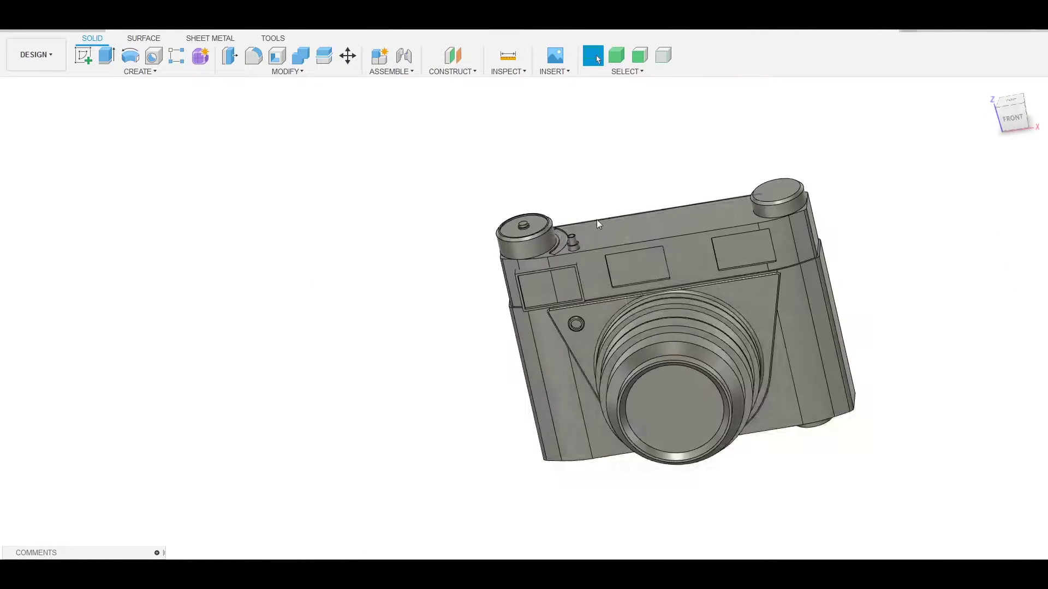
{"action": "left_click", "coordinate": [1007, 109]}
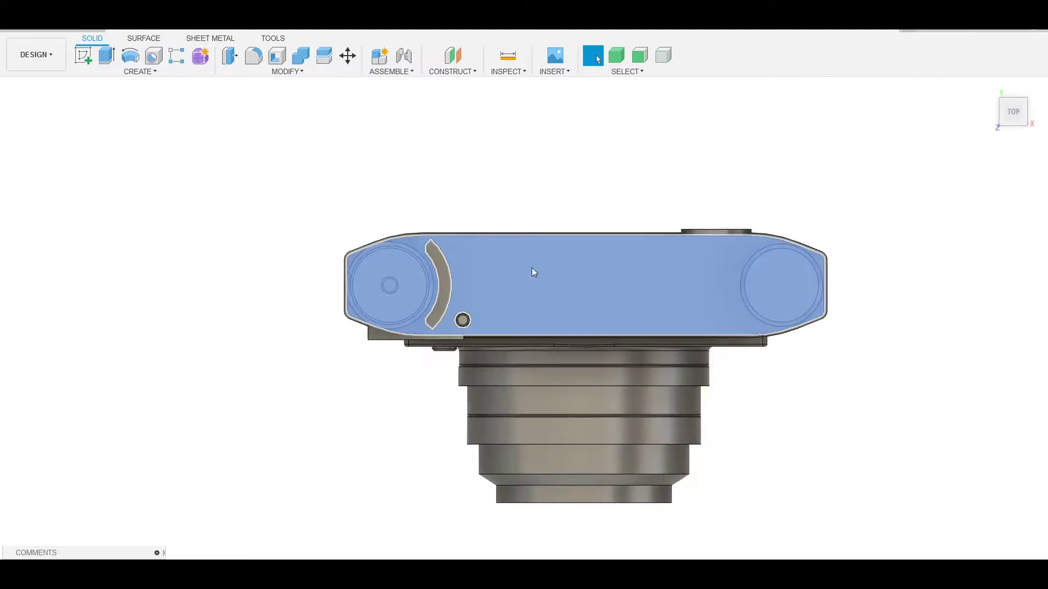
Delete the old front-plate sketch from the browser.
{"action": "middle_click_drag", "start_coordinate": [536, 271], "coordinate": [29, 172], "text": "shift"}
{"action": "left_click", "coordinate": [109, 197]}
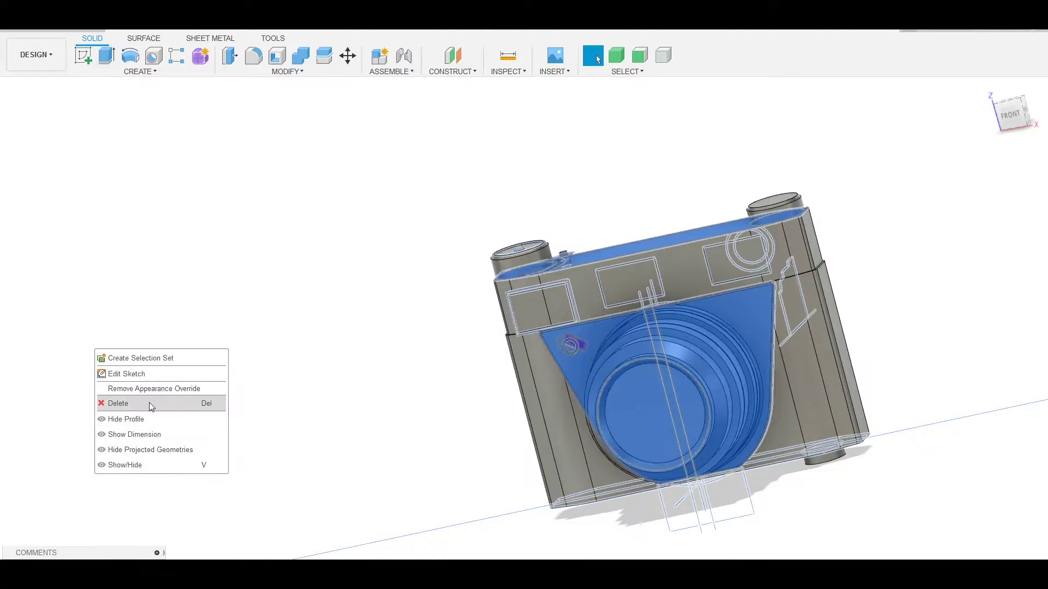
{"action": "left_click", "coordinate": [151, 407]}
{"action": "middle_click_drag", "start_coordinate": [419, 388], "coordinate": [557, 309], "text": "shift"}
{"action": "scroll", "coordinate": [558, 309], "scroll_direction": "up", "scroll_amount": 3}
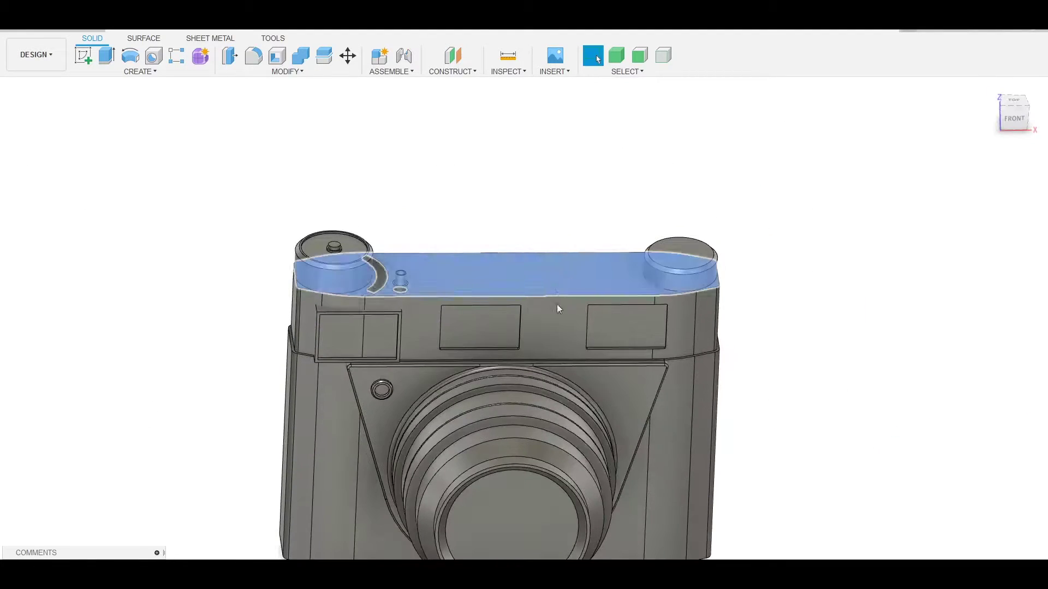
{"action": "key", "text": "c"}
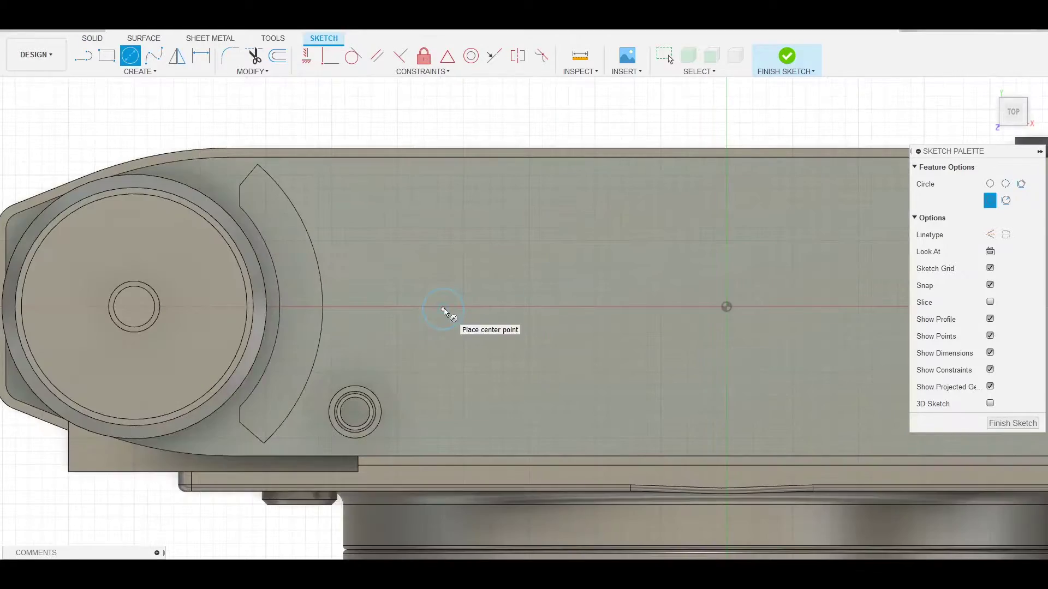
{"action": "key", "text": "ctrl+z"}
{"action": "key", "text": "ctrl+z"}
{"action": "key", "text": "ctrl+z"}
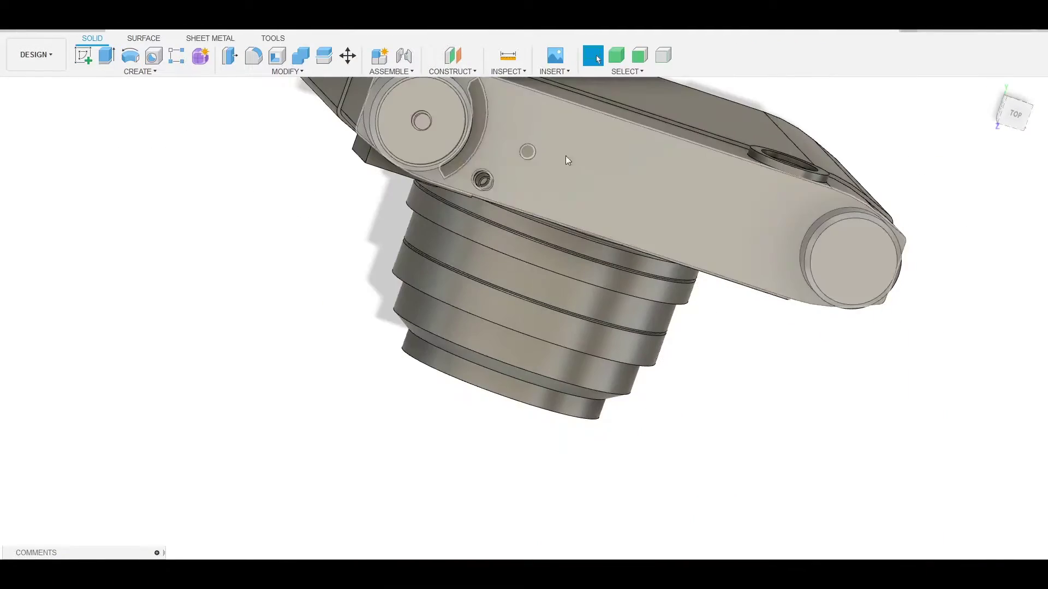
Sketch a small circle on the top face, offset it 1.73 mm, and draw sector lines.
{"action": "key", "text": "c"}
{"action": "left_click", "coordinate": [461, 279]}
{"action": "left_click", "coordinate": [473, 278]}
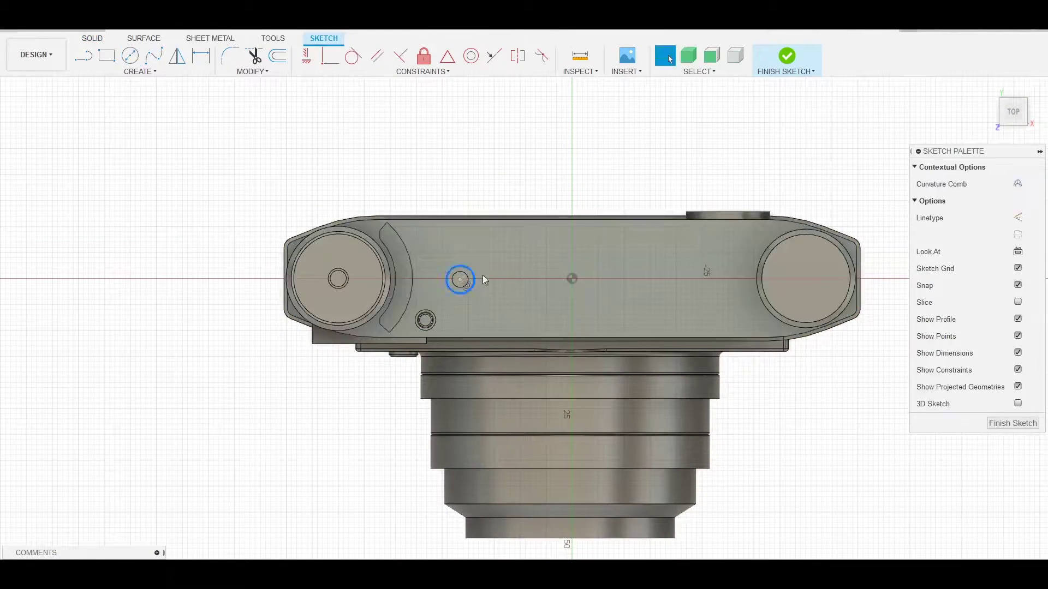
{"action": "key", "text": "o"}
{"action": "scroll", "coordinate": [534, 266], "scroll_direction": "up", "scroll_amount": 3}
{"action": "key", "text": "Return"}
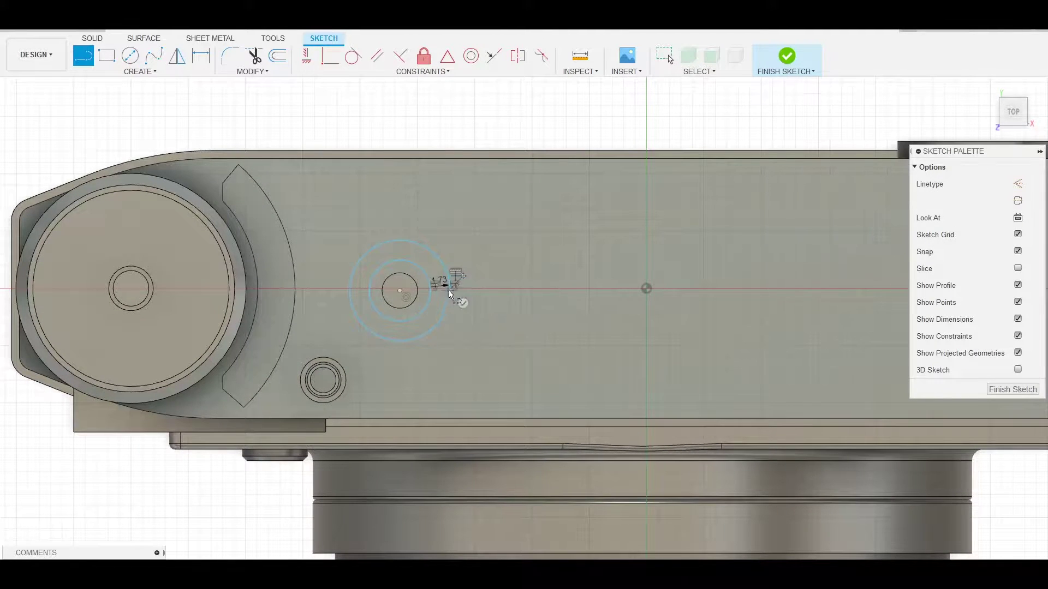
{"action": "scroll", "coordinate": [449, 290], "scroll_direction": "up", "scroll_amount": 3}
{"action": "key", "text": "l"}
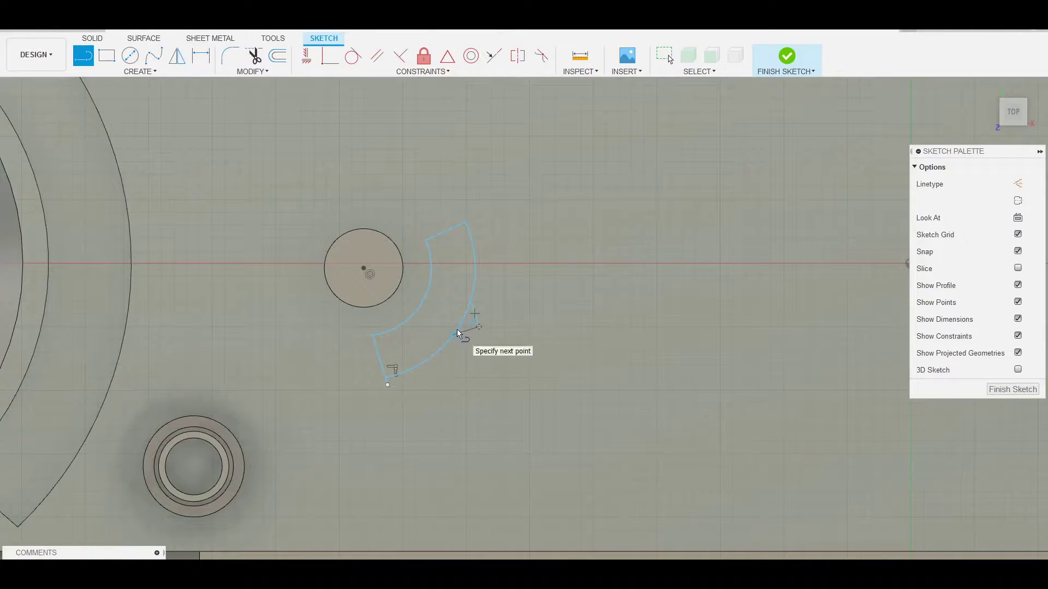
{"action": "key", "text": "Escape"}
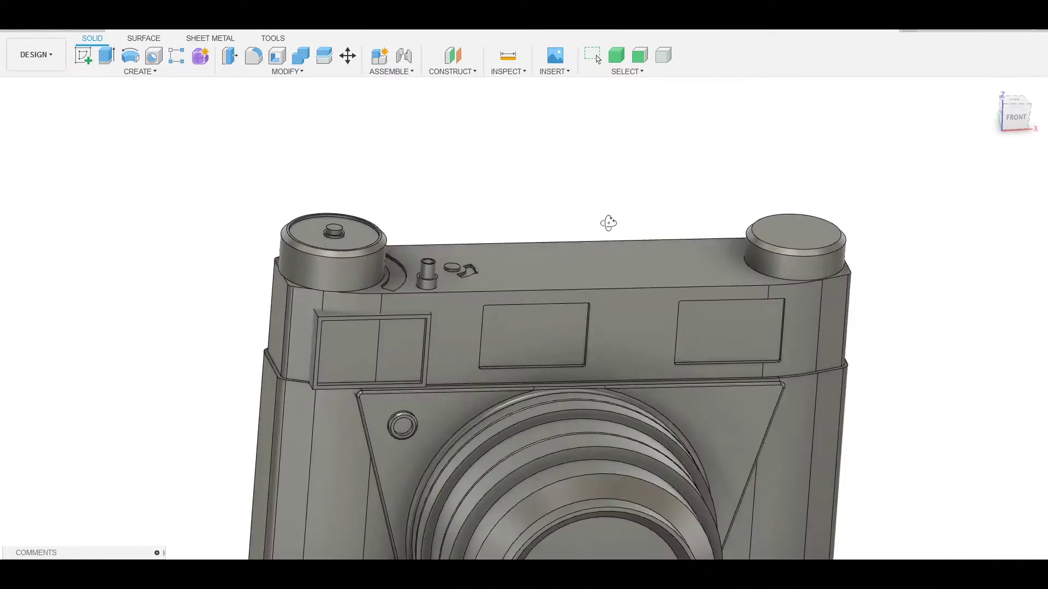
Sketch the shoe rail profile line on the front-facing plane.
{"action": "middle_click_drag", "start_coordinate": [608, 222], "coordinate": [548, 216], "text": "shift"}
{"action": "key", "text": "l"}
{"action": "left_click", "coordinate": [536, 258]}
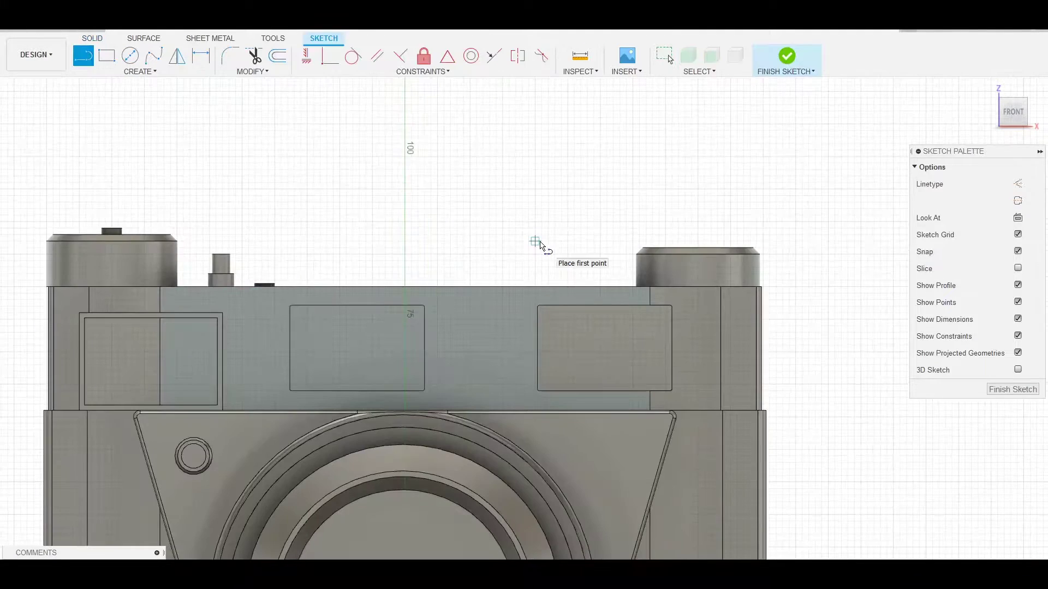
{"action": "scroll", "coordinate": [503, 290], "scroll_direction": "up", "scroll_amount": 5}
{"action": "left_click", "coordinate": [500, 291]}
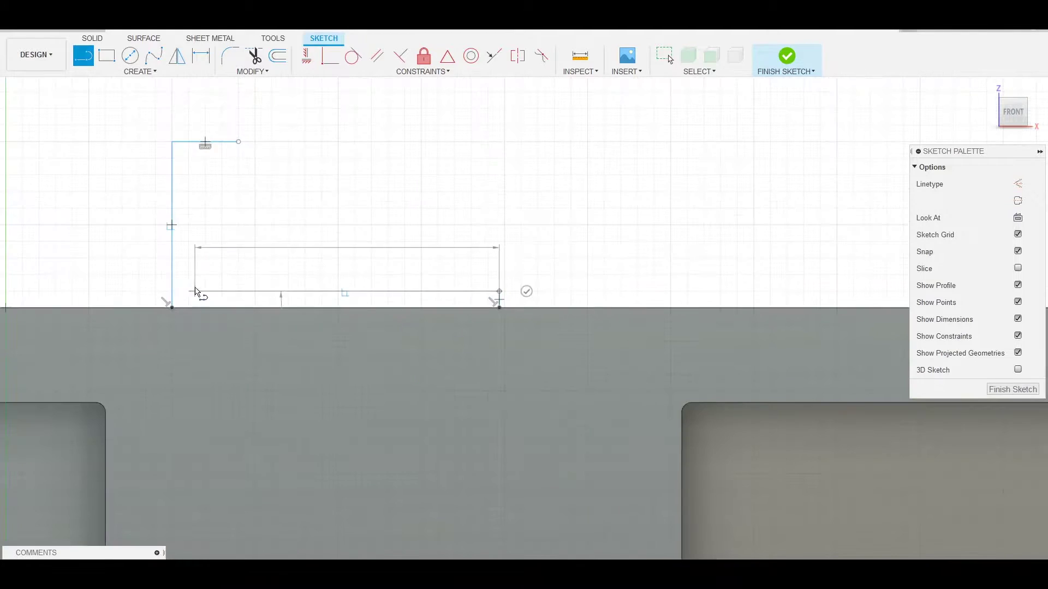
{"action": "left_click", "coordinate": [238, 162]}
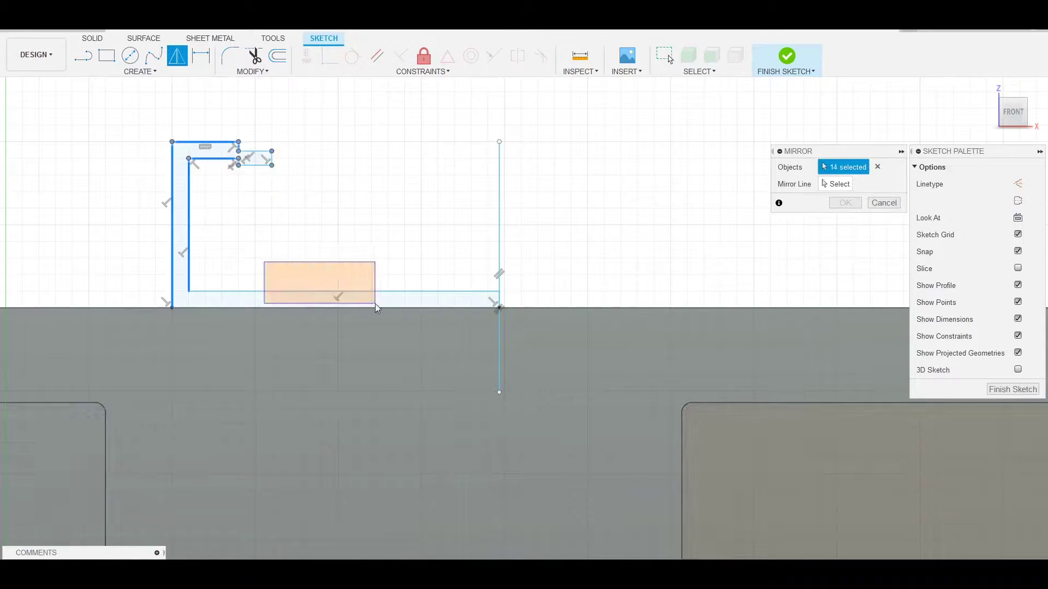
Mirror the shoe rail lines about the centre line.
{"action": "left_click_drag", "start_coordinate": [375, 303], "coordinate": [376, 306]}
{"action": "middle_click_drag", "start_coordinate": [529, 234], "coordinate": [510, 236], "text": "shift"}
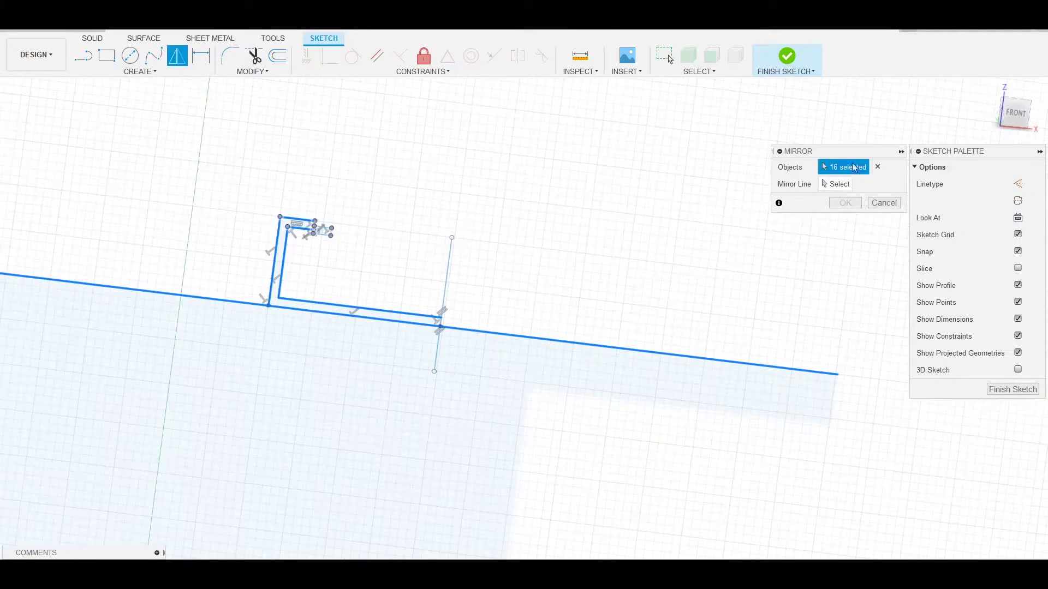
{"action": "key", "text": "Escape"}
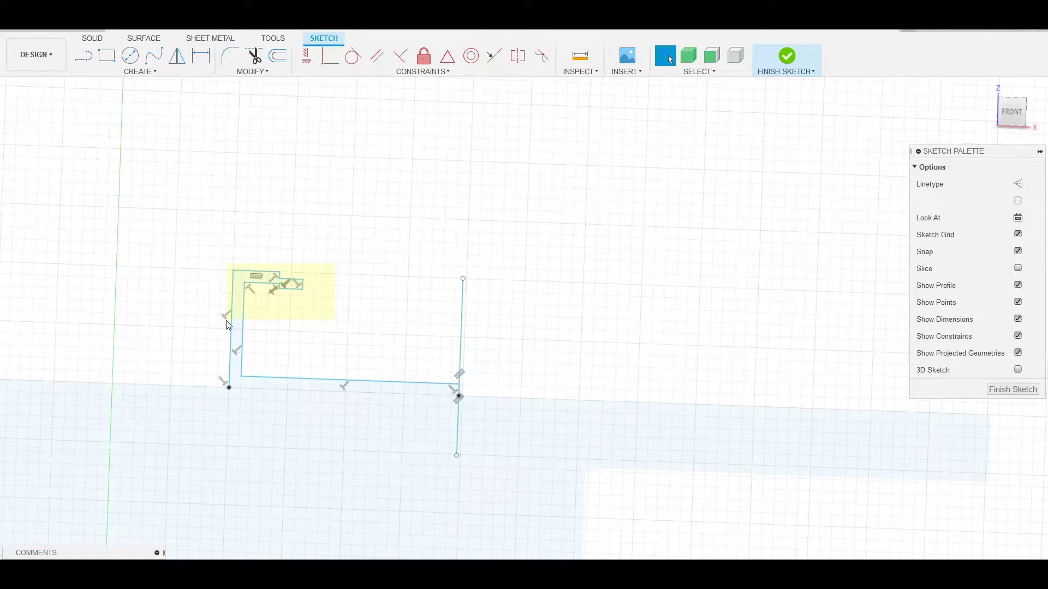
{"action": "left_click", "coordinate": [463, 328]}
{"action": "key", "text": "Return"}
Extrude both rail profiles two-sided (-20 mm / 3 mm), joined to the body.
{"action": "middle_click_drag", "start_coordinate": [718, 276], "coordinate": [750, 359], "text": "shift"}
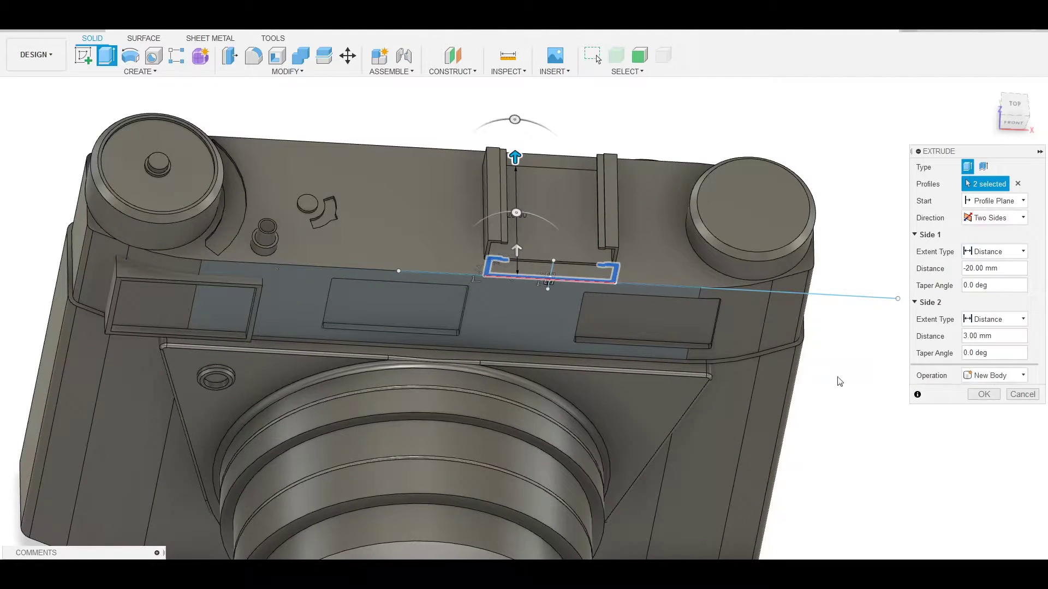
{"action": "left_click", "coordinate": [984, 395]}
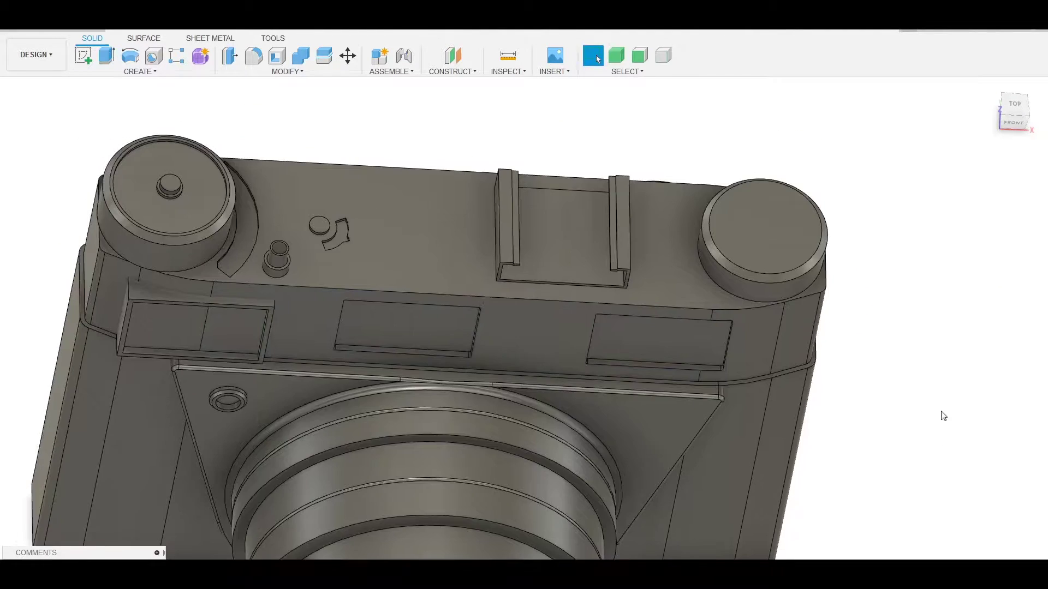
{"action": "mouse_move", "coordinate": [867, 342]}
{"action": "middle_mouse_down", "text": "shift"}
{"action": "mouse_move", "coordinate": [870, 297]}
{"action": "mouse_move", "coordinate": [854, 244]}
{"action": "mouse_move", "coordinate": [789, 304]}
{"action": "mouse_move", "coordinate": [799, 297]}
{"action": "mouse_move", "coordinate": [681, 246]}
{"action": "middle_mouse_up", "text": "shift"}
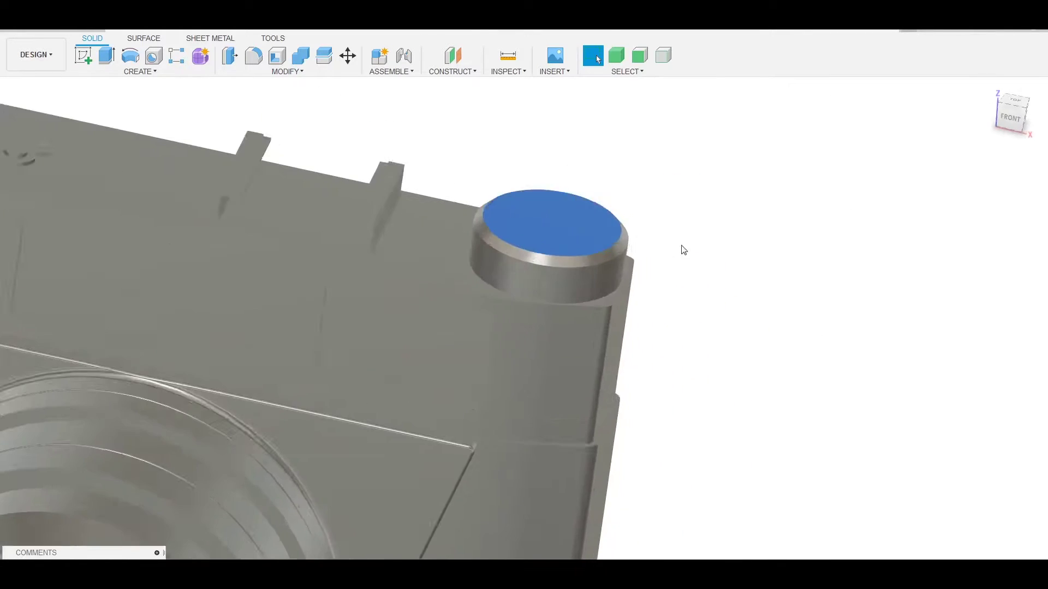
Extrude the right knob's top 1 mm with a -75° taper.
{"action": "key", "text": "e"}
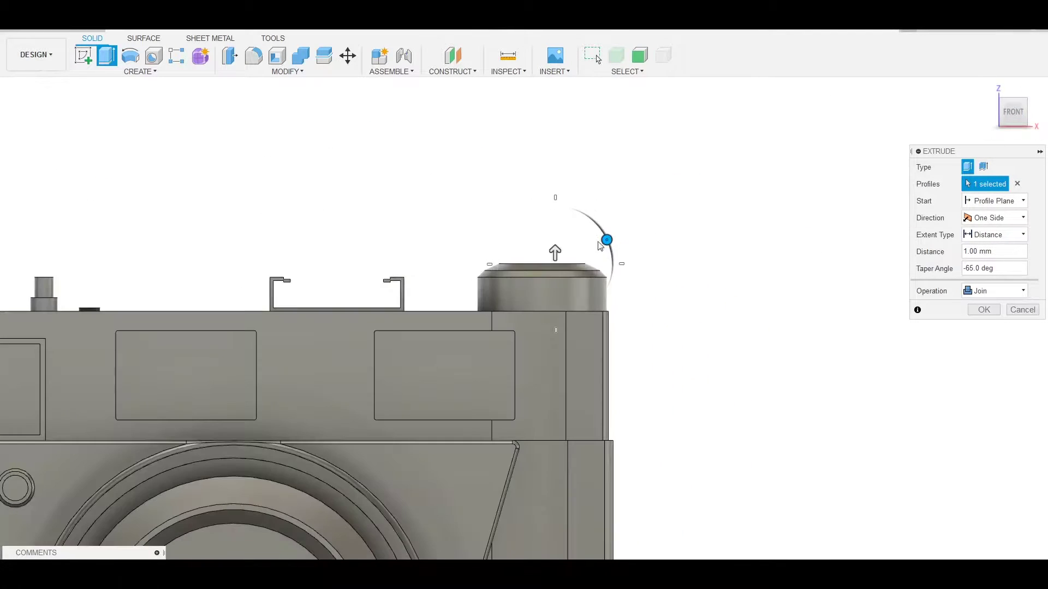
{"action": "left_click_drag", "start_coordinate": [606, 237], "coordinate": [610, 249]}
{"action": "key", "text": "Return"}
{"action": "middle_click_drag", "start_coordinate": [683, 273], "coordinate": [721, 244], "text": "shift"}
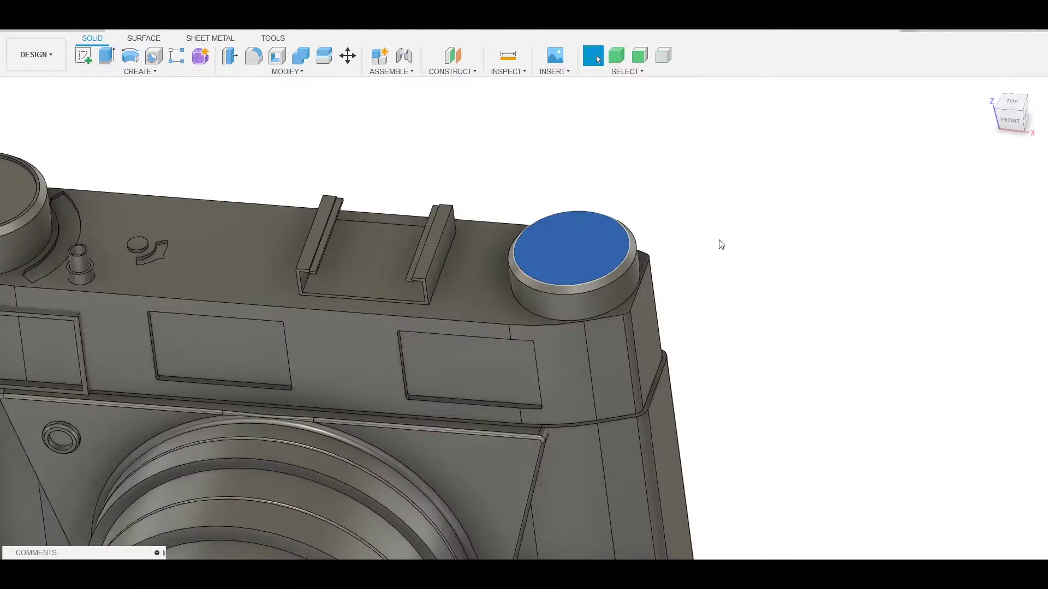
{"action": "key", "text": "e"}
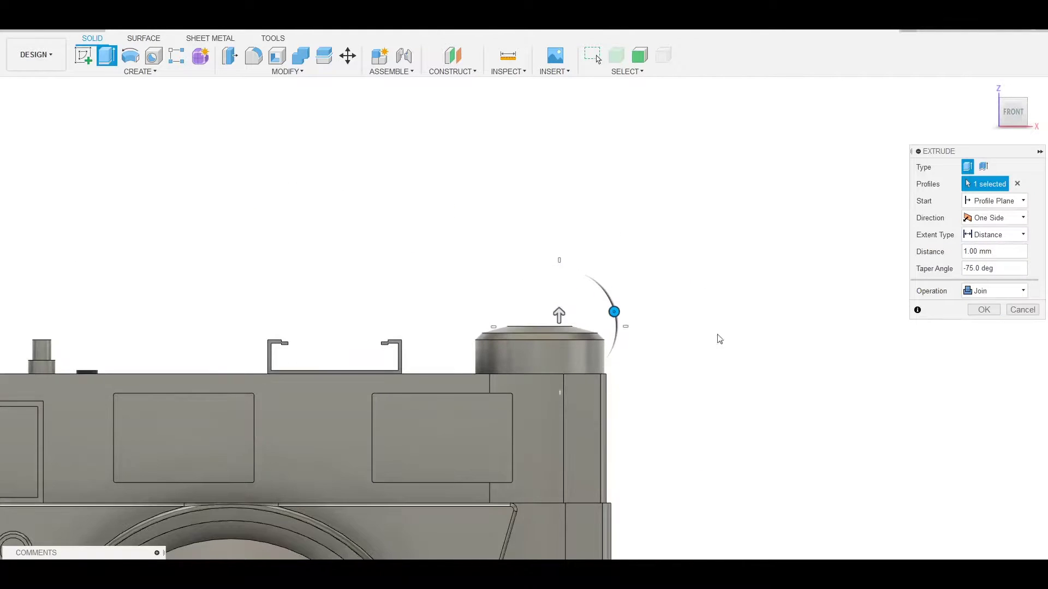
{"action": "left_click", "coordinate": [992, 312]}
{"action": "mouse_move", "coordinate": [676, 283]}
{"action": "middle_mouse_down", "text": "shift"}
{"action": "mouse_move", "coordinate": [770, 289]}
{"action": "mouse_move", "coordinate": [772, 391]}
{"action": "mouse_move", "coordinate": [832, 315]}
{"action": "mouse_move", "coordinate": [824, 303]}
{"action": "middle_mouse_up", "text": "shift"}
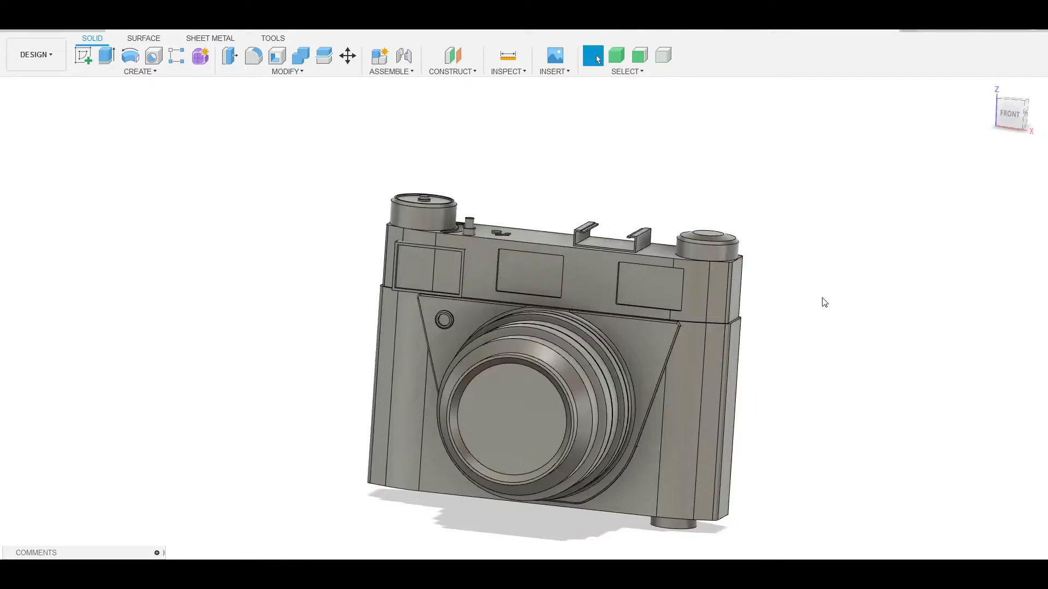
Sketch a slot on the front plate, extrude it 0.2 mm, and start a circle in the shoe.
{"action": "left_click", "coordinate": [644, 338]}
{"action": "left_click", "coordinate": [527, 292]}
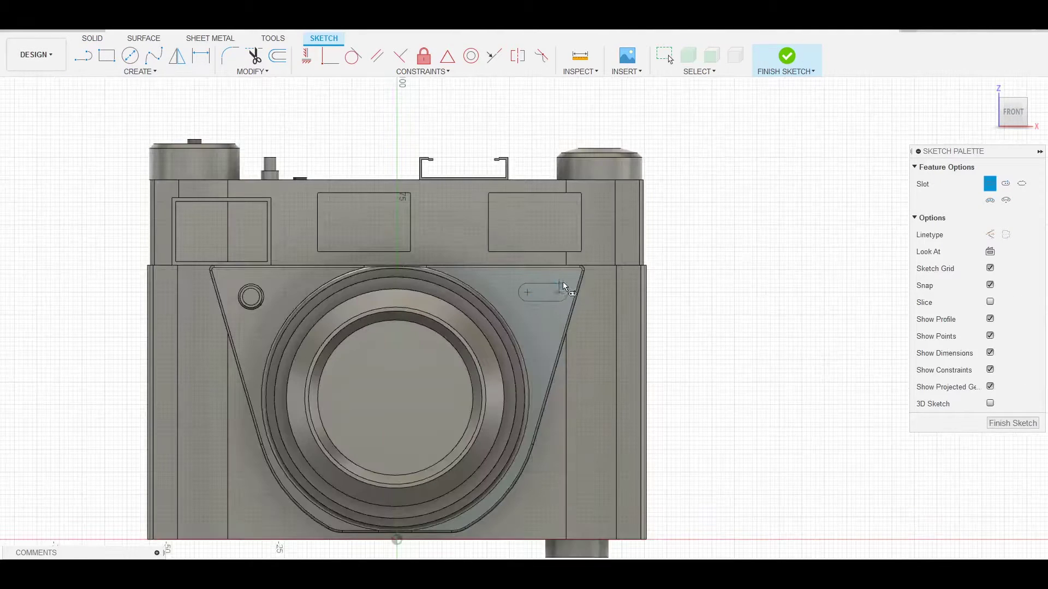
{"action": "left_click", "coordinate": [570, 280]}
{"action": "key", "text": "Escape"}
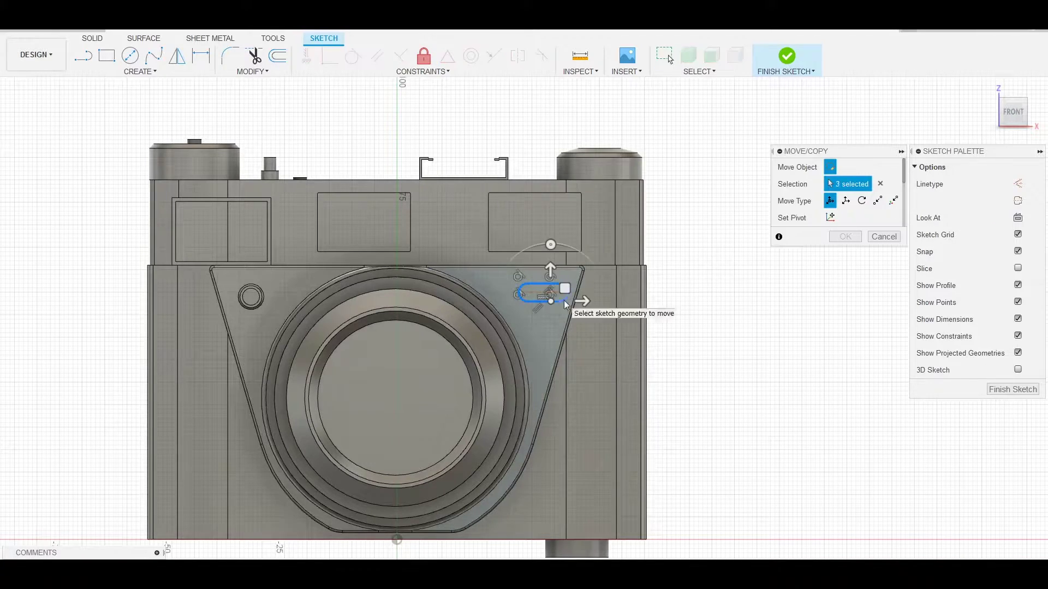
{"action": "left_click", "coordinate": [566, 304]}
{"action": "scroll", "coordinate": [649, 306], "scroll_direction": "up", "scroll_amount": 5}
{"action": "left_click", "coordinate": [457, 275]}
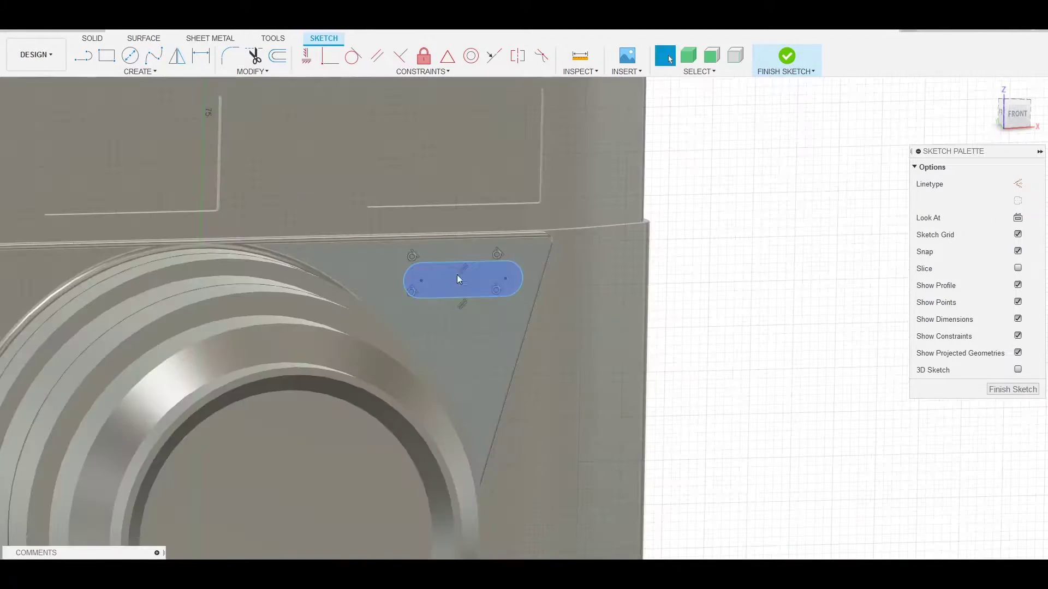
{"action": "key", "text": "e"}
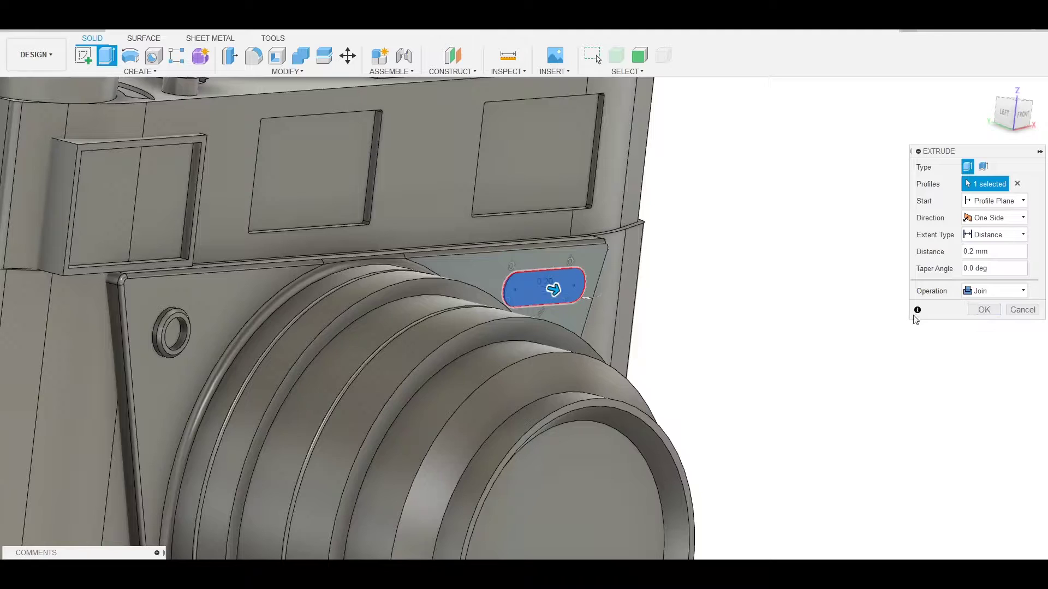
{"action": "key", "text": "Return"}
{"action": "key", "text": "c"}
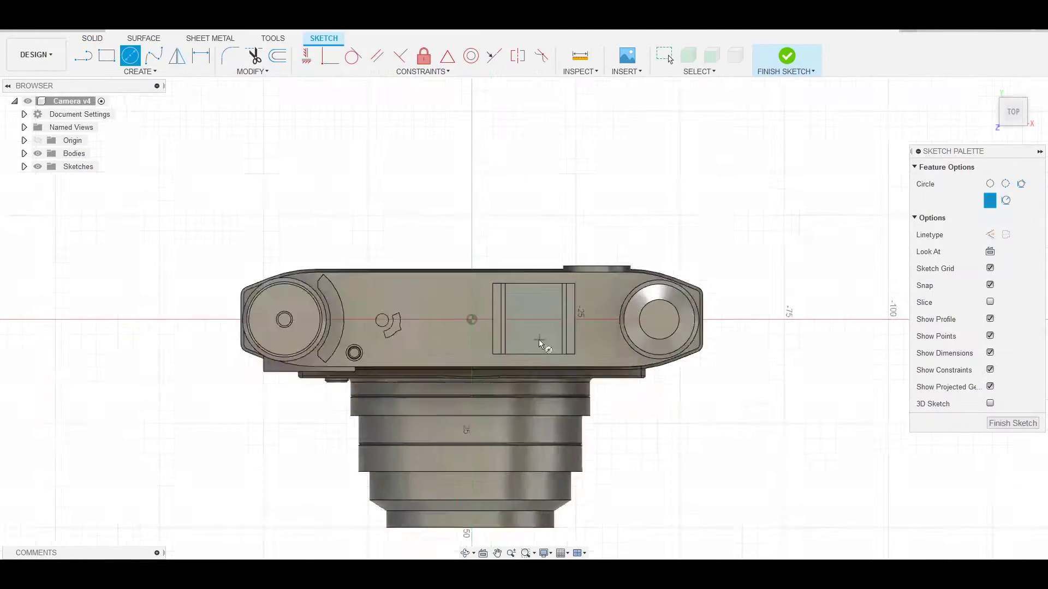
{"action": "left_click", "coordinate": [509, 349]}
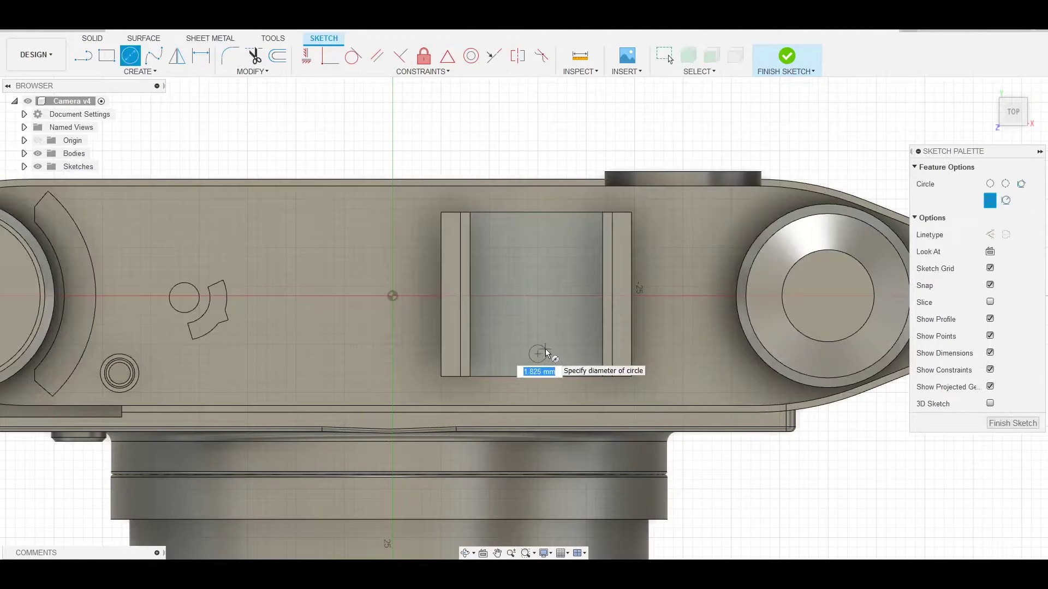
Cut three Ø3 mm holes 0.5 mm deep into the accessory shoe's base.
{"action": "type", "text": "3"}
{"action": "key", "text": "Return"}
{"action": "key", "text": "q"}
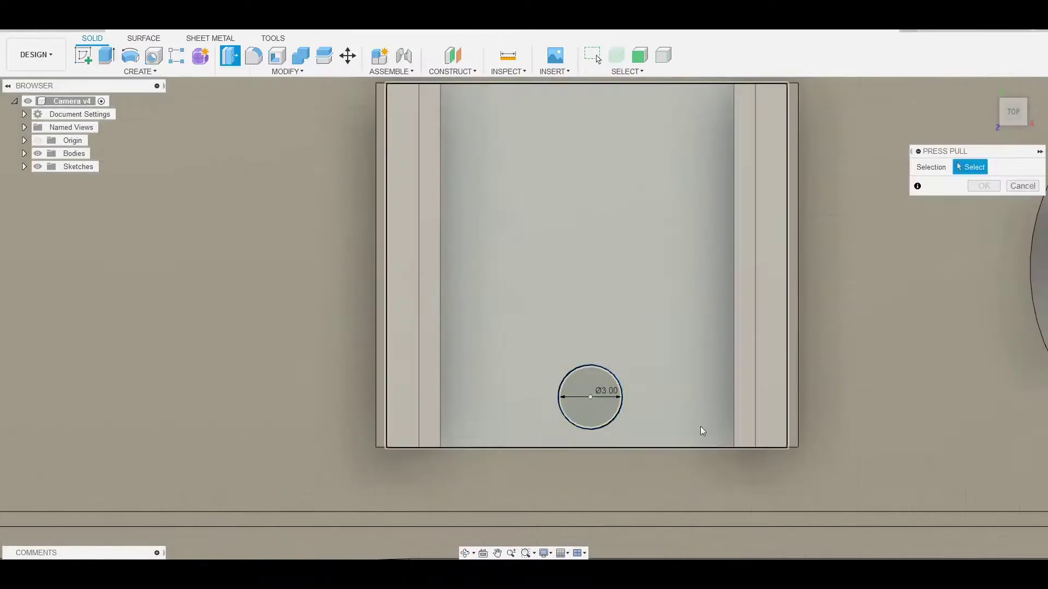
{"action": "left_click", "coordinate": [575, 394]}
{"action": "scroll", "coordinate": [739, 379], "scroll_direction": "down", "scroll_amount": 3}
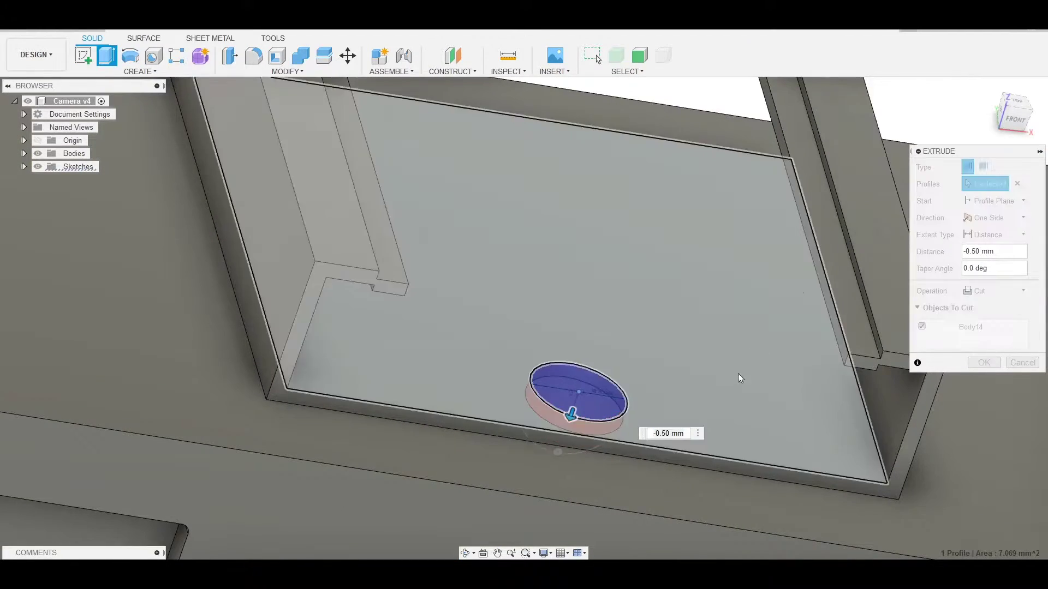
{"action": "middle_click_drag", "start_coordinate": [739, 379], "coordinate": [643, 287], "text": "shift"}
{"action": "scroll", "coordinate": [643, 287], "scroll_direction": "up", "scroll_amount": 2}
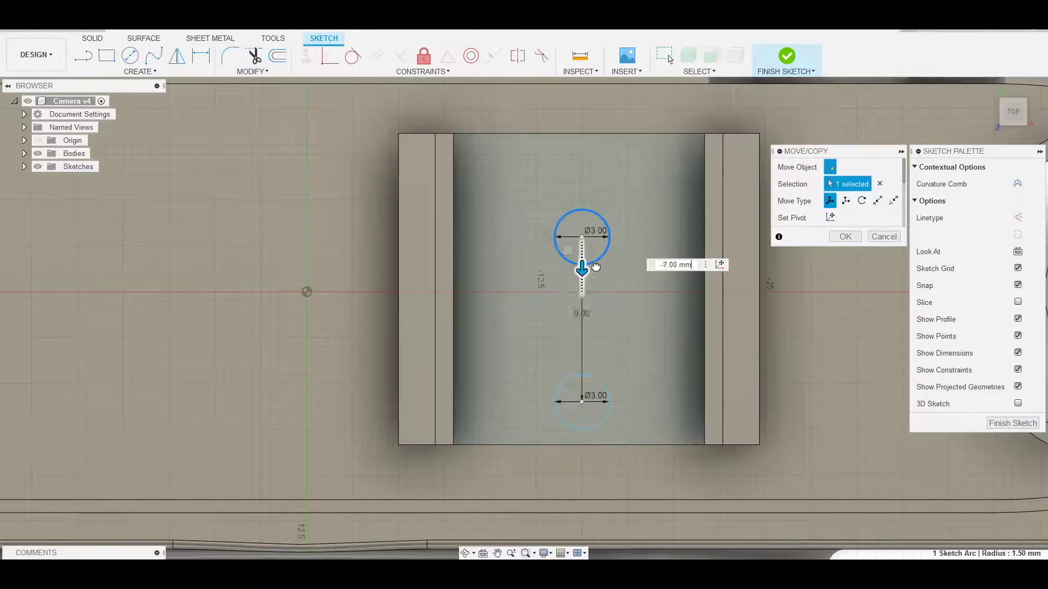
{"action": "middle_click_drag", "start_coordinate": [497, 177], "coordinate": [470, 203]}
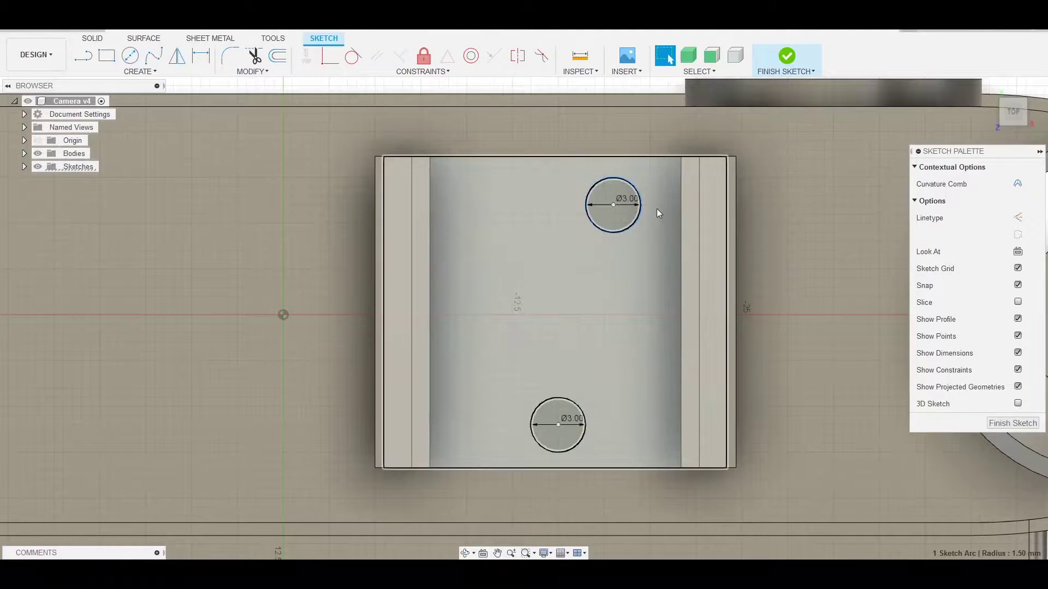
{"action": "key", "text": "m"}
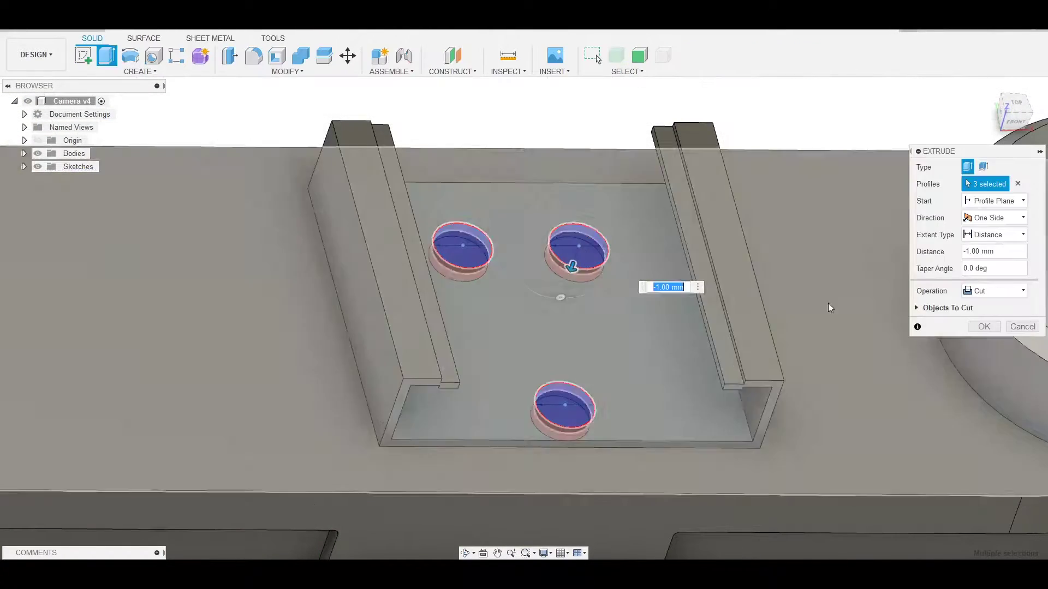
{"action": "left_click", "coordinate": [922, 308]}
{"action": "left_click", "coordinate": [986, 360]}
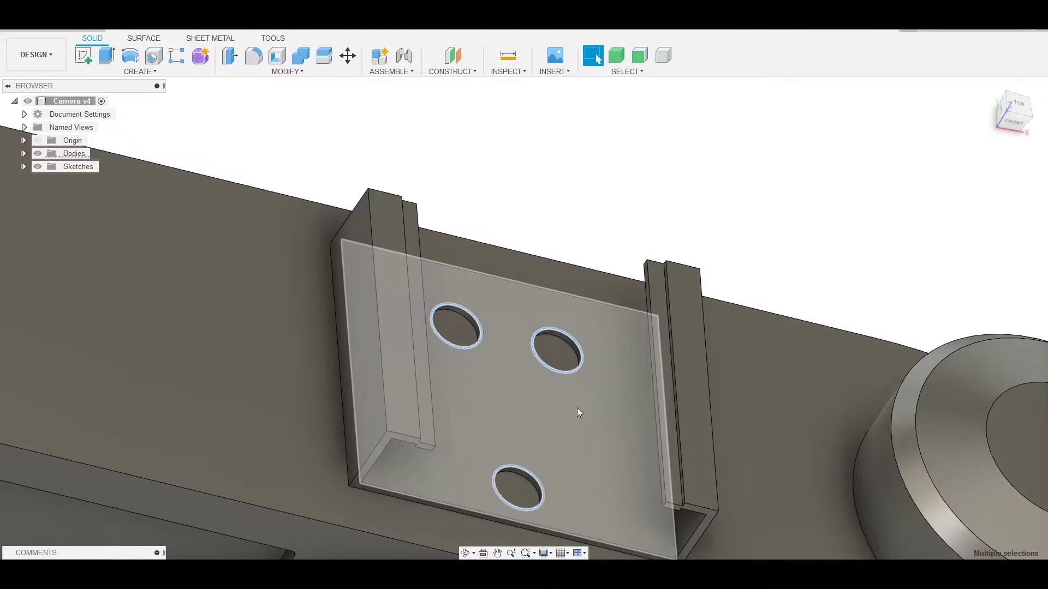
Chamfer the hole edges and extrude a 3 mm circle as a new screw body.
{"action": "right_click", "coordinate": [639, 232]}
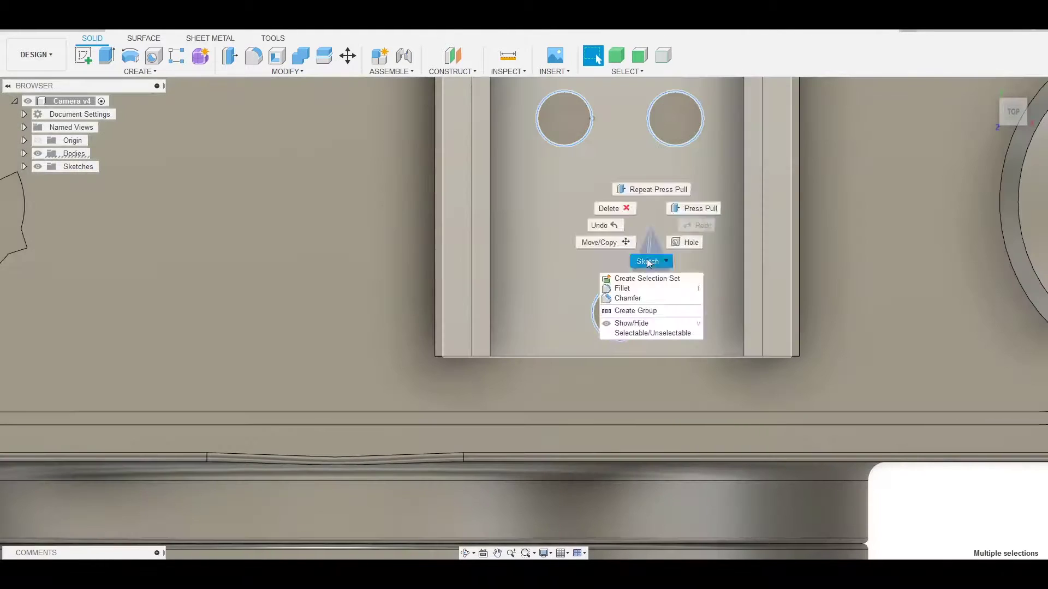
{"action": "left_click", "coordinate": [628, 297]}
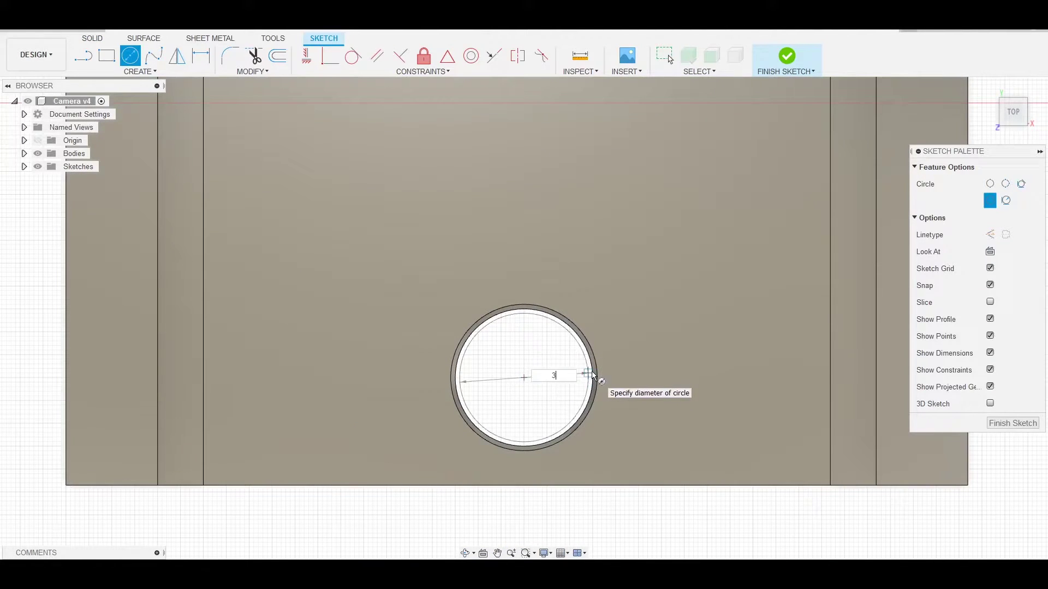
{"action": "key", "text": "Return"}
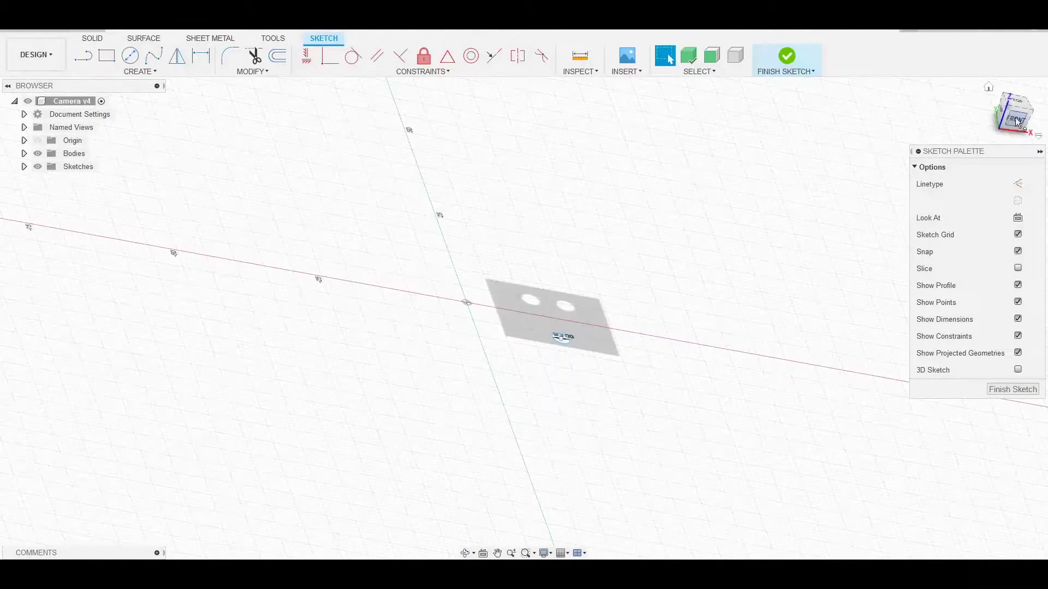
{"action": "left_click", "coordinate": [1016, 121]}
{"action": "key", "text": "m"}
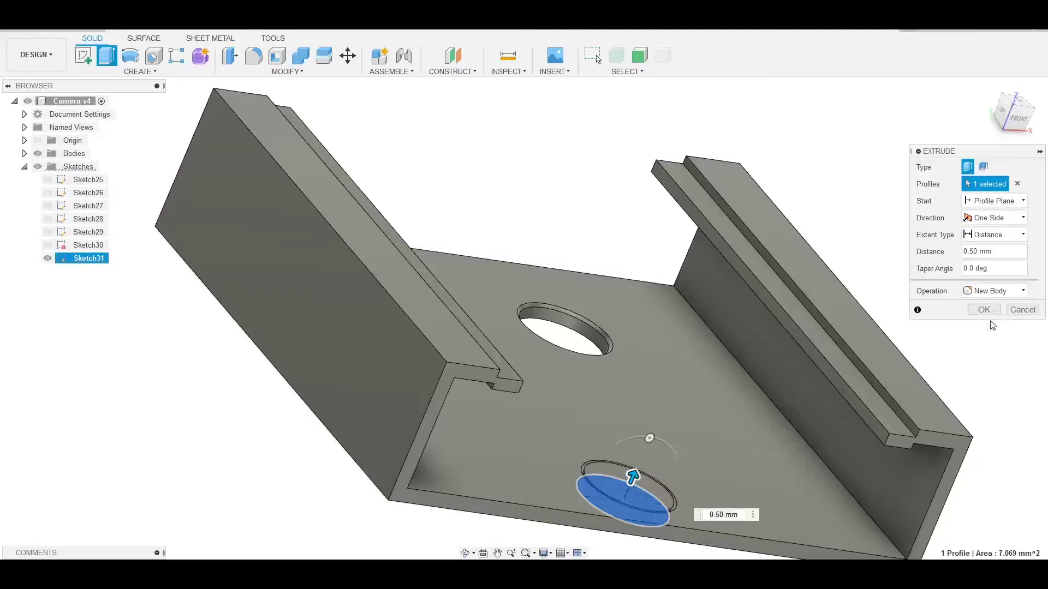
{"action": "left_click", "coordinate": [984, 309]}
Rotate the first screw's slot body to its angle with Move/Copy.
{"action": "right_click", "coordinate": [619, 488]}
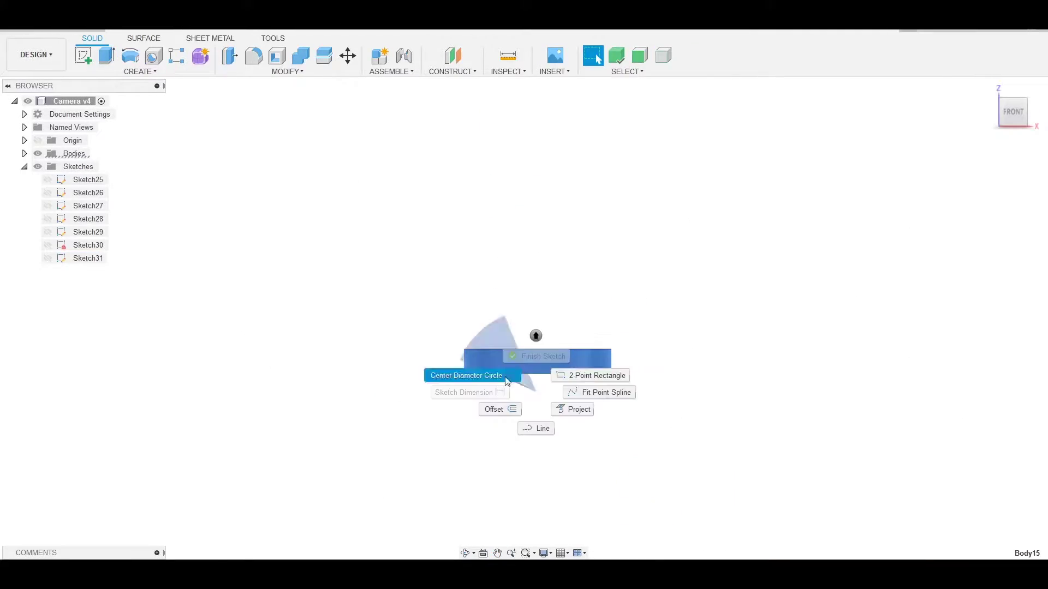
{"action": "left_click", "coordinate": [493, 315]}
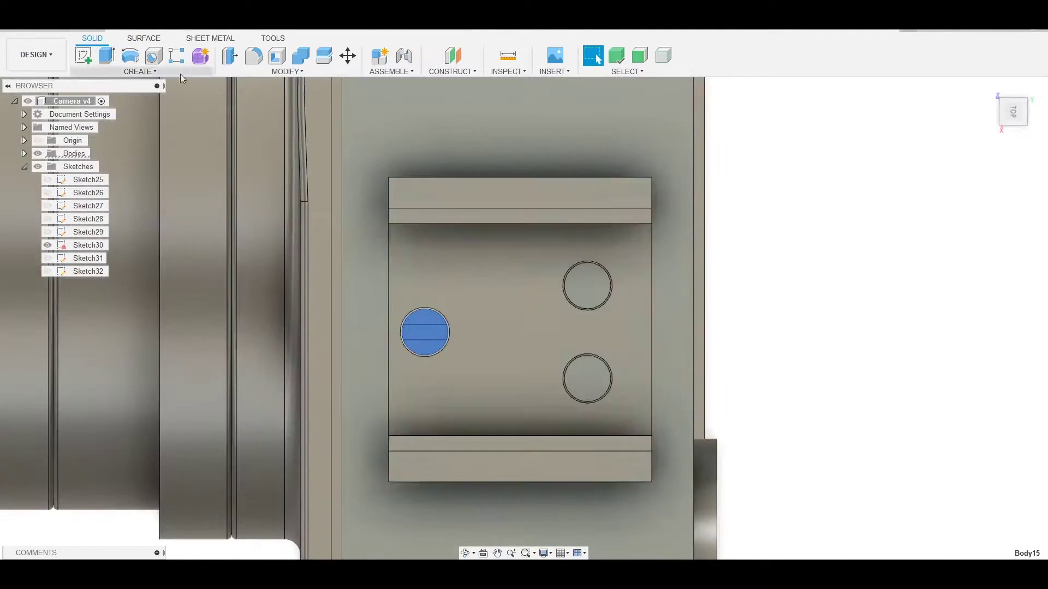
{"action": "right_click", "coordinate": [424, 335]}
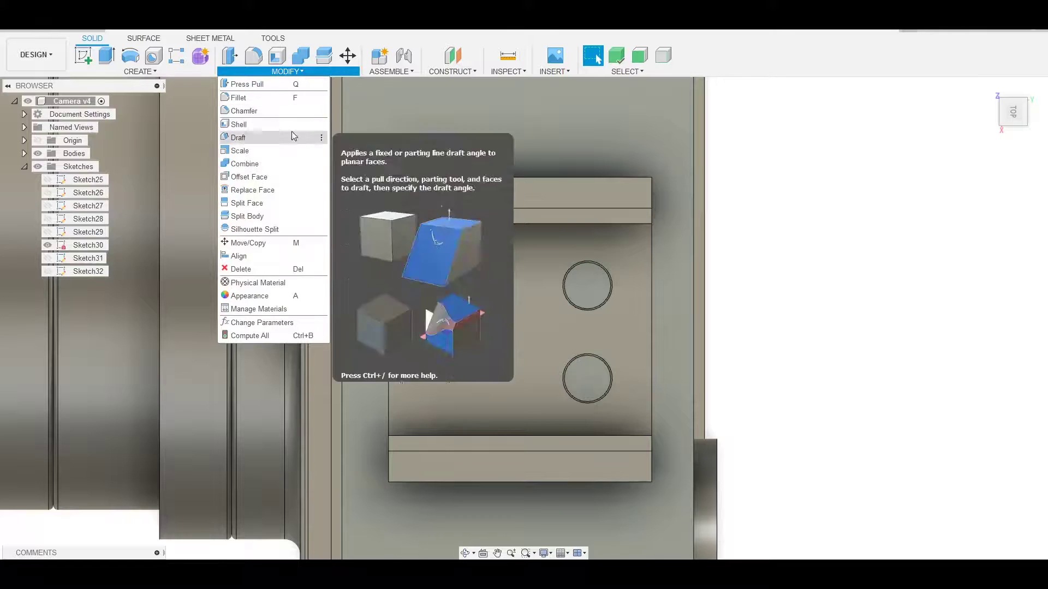
{"action": "left_click", "coordinate": [371, 353]}
{"action": "key", "text": "Escape"}
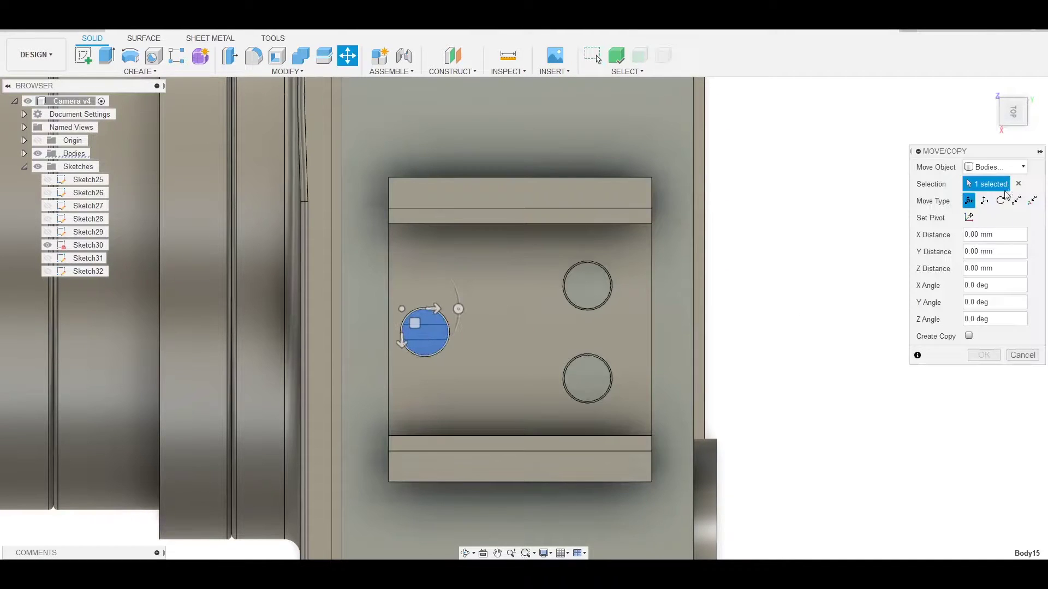
{"action": "left_click", "coordinate": [471, 323]}
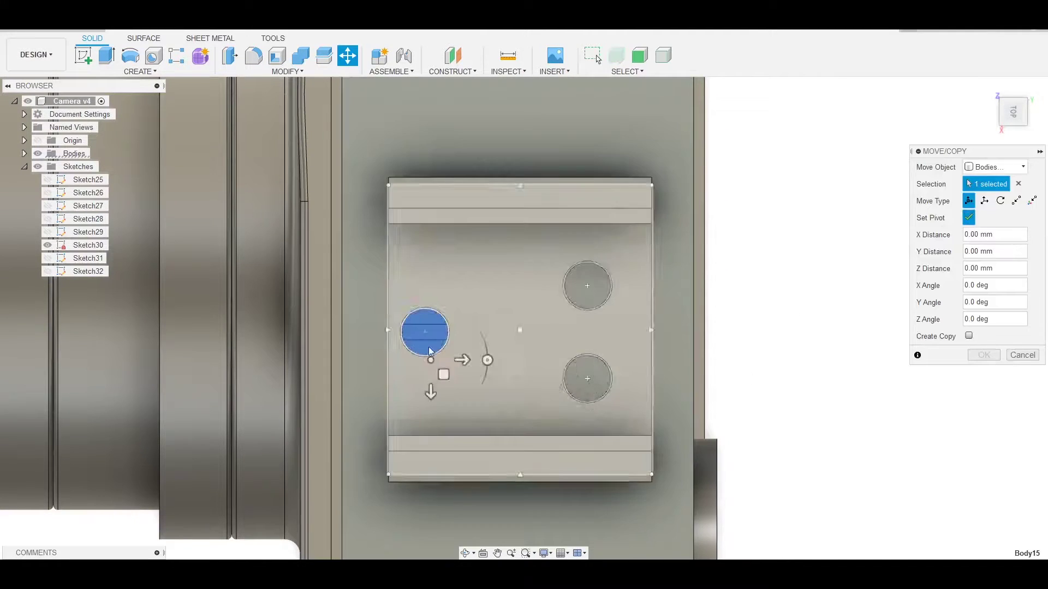
{"action": "type", "text": "40"}
{"action": "left_click", "coordinate": [983, 356]}
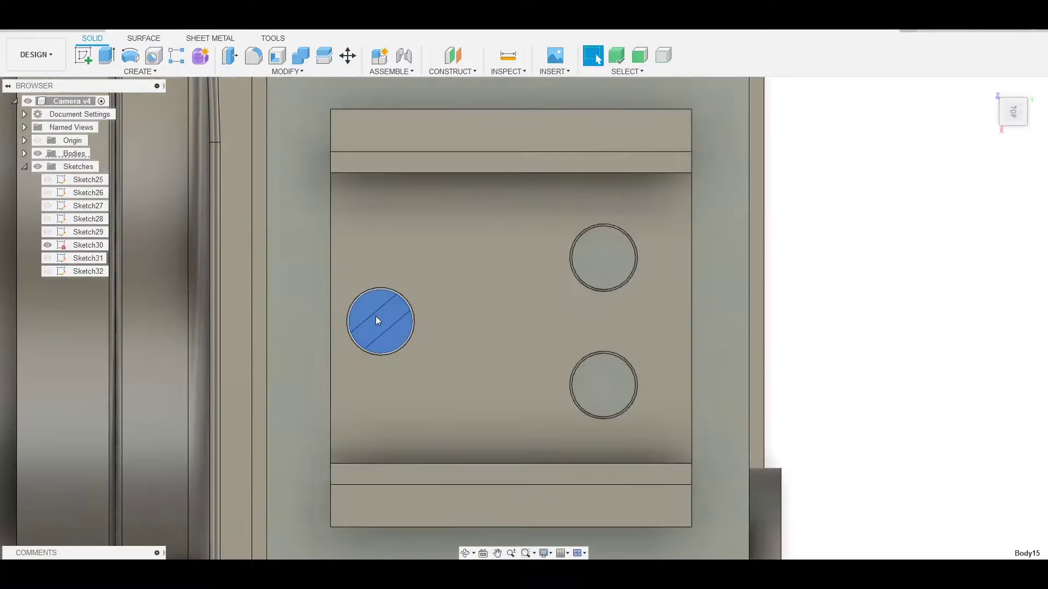
Copy the screw slot onto another screw and confirm its placement.
{"action": "key", "text": "ctrl+c"}
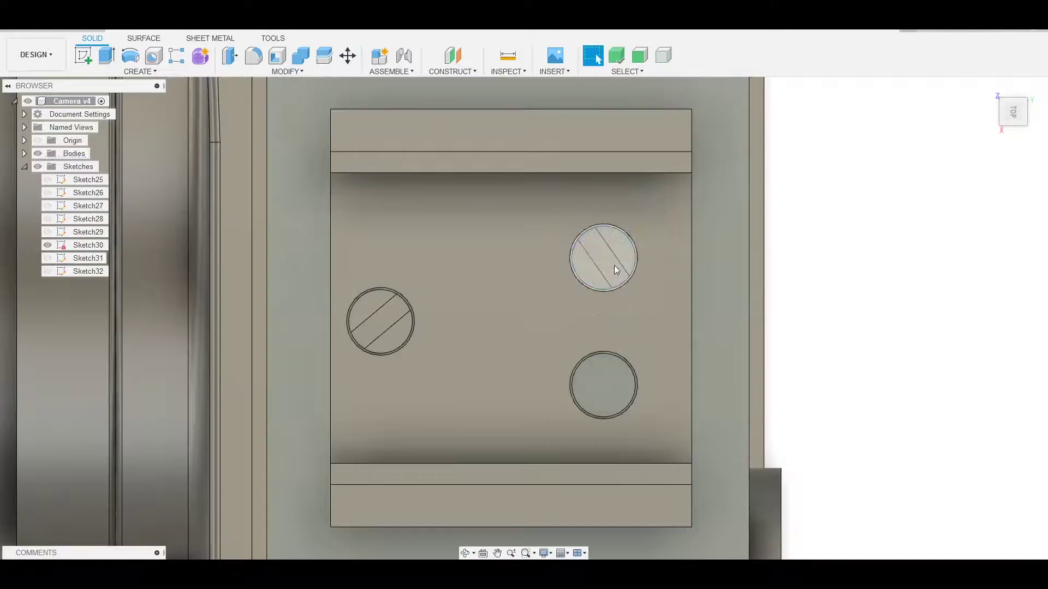
{"action": "key", "text": "ctrl+v"}
{"action": "left_click_drag", "start_coordinate": [611, 268], "coordinate": [584, 379]}
{"action": "key", "text": "Return"}
{"action": "scroll", "coordinate": [833, 409], "scroll_direction": "down", "scroll_amount": 5}
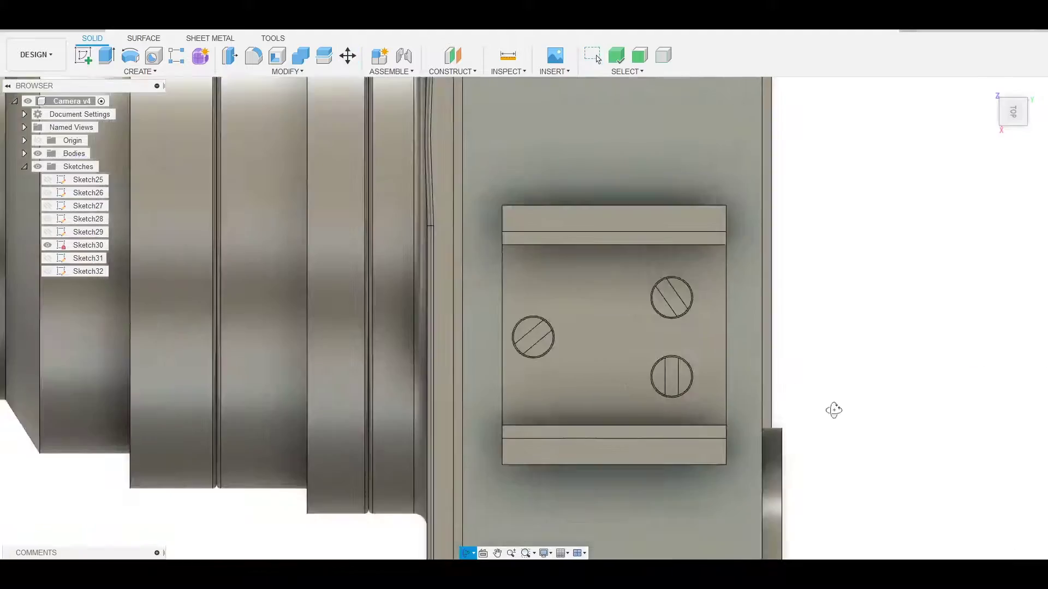
{"action": "mouse_move", "coordinate": [833, 410]}
{"action": "middle_mouse_down", "text": "shift"}
{"action": "mouse_move", "coordinate": [835, 245]}
{"action": "mouse_move", "coordinate": [936, 316]}
{"action": "mouse_move", "coordinate": [846, 326]}
{"action": "middle_mouse_up", "text": "shift"}
Sketch a circle around the bottom knob and offset it.
{"action": "key", "text": "c"}
{"action": "left_click", "coordinate": [846, 326]}
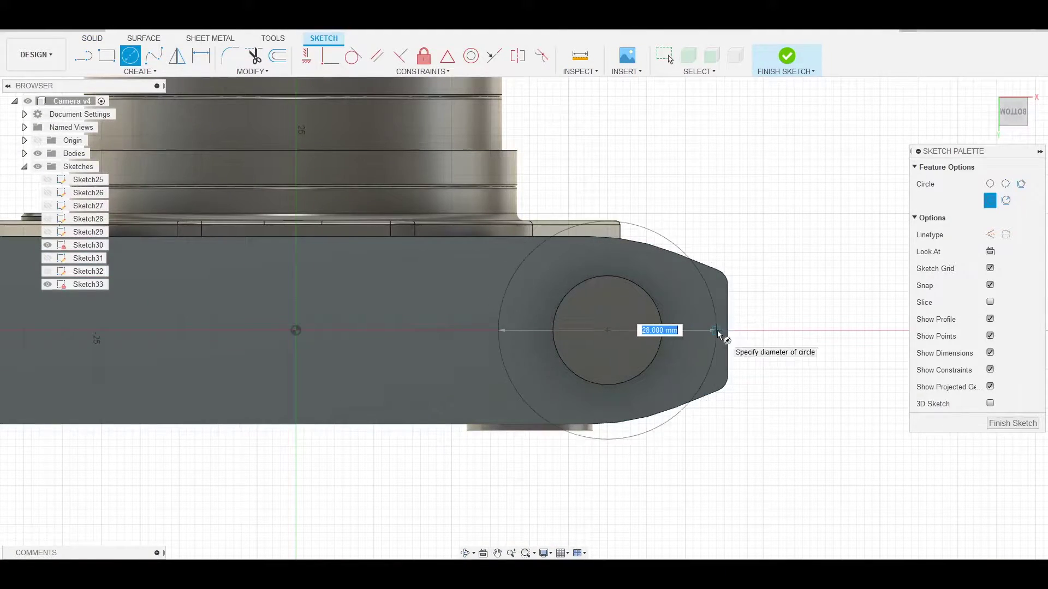
{"action": "left_click", "coordinate": [717, 330]}
{"action": "right_click", "coordinate": [703, 319]}
{"action": "key", "text": "Escape"}
{"action": "right_click", "coordinate": [715, 324]}
{"action": "left_click", "coordinate": [679, 351]}
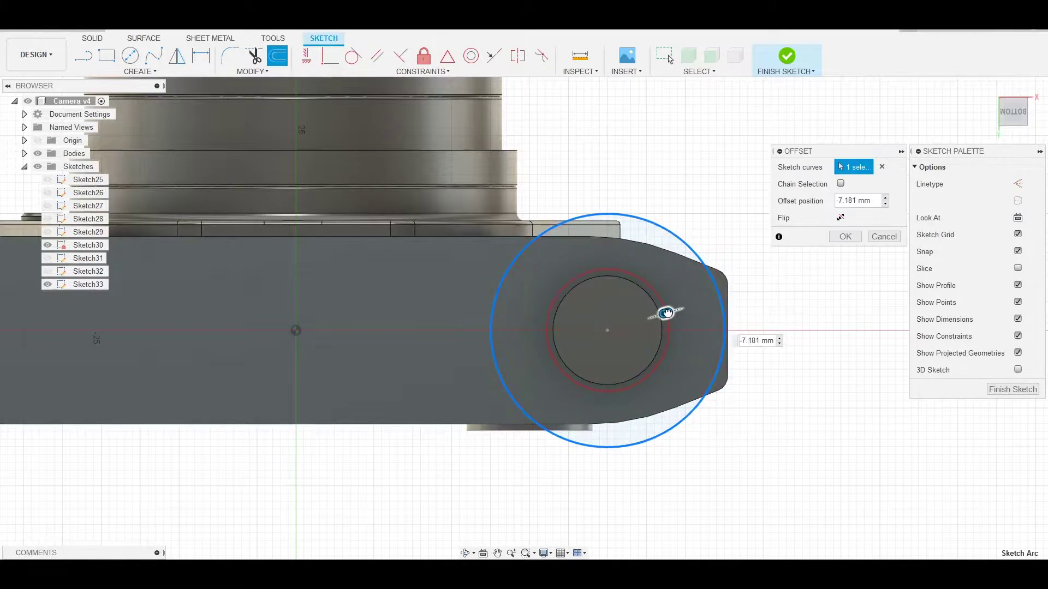
{"action": "right_click", "coordinate": [669, 382]}
Add a horizontal line and tangent arc across the circles, then trim the extra arc.
{"action": "left_click", "coordinate": [579, 363]}
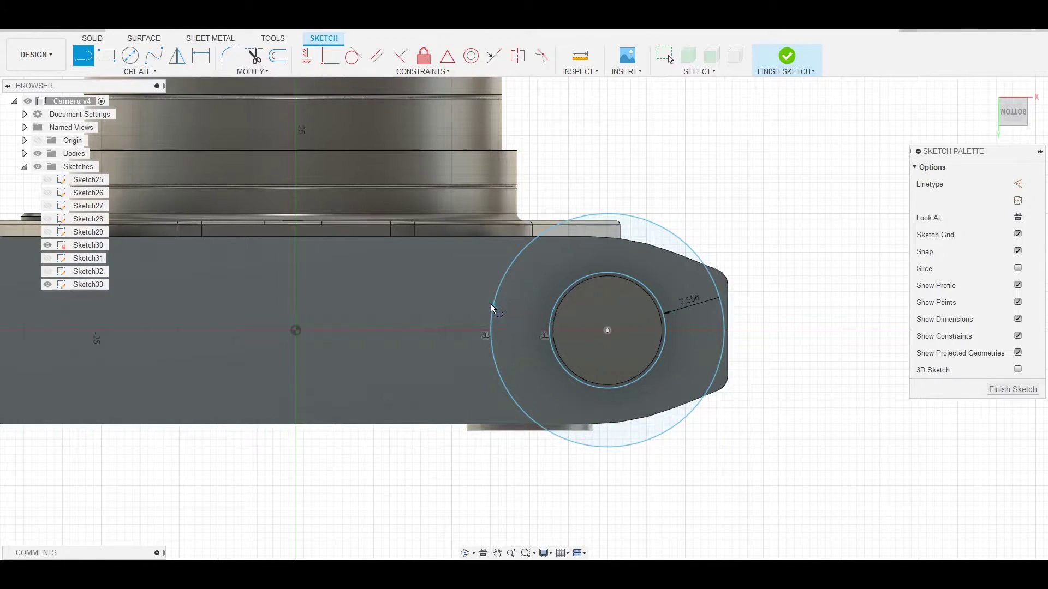
{"action": "left_click", "coordinate": [491, 307]}
{"action": "left_click", "coordinate": [770, 307]}
{"action": "left_click_drag", "start_coordinate": [770, 306], "coordinate": [763, 372]}
{"action": "scroll", "coordinate": [763, 373], "scroll_direction": "up", "scroll_amount": 2}
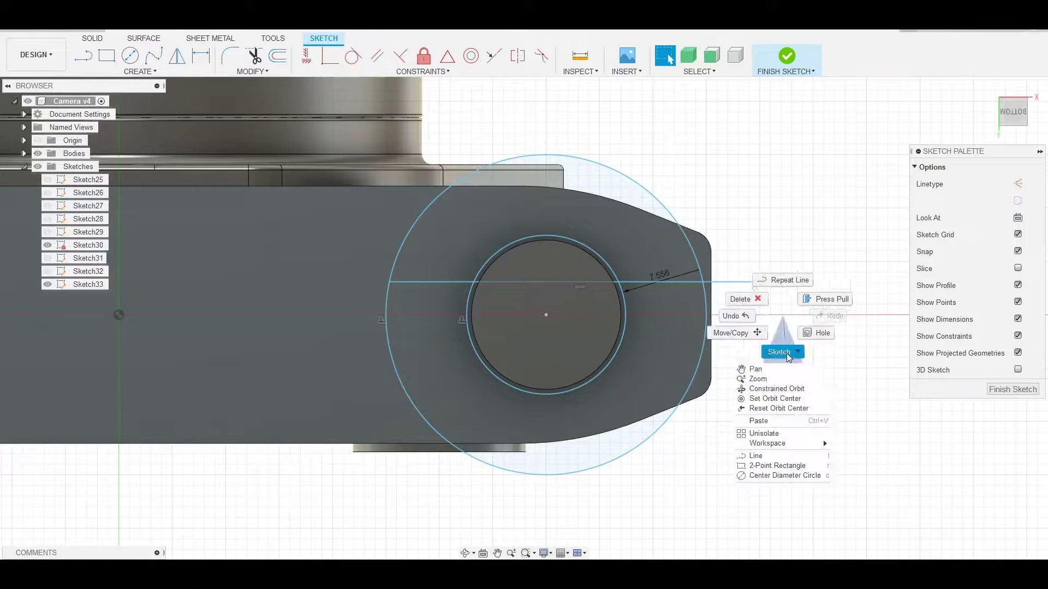
{"action": "key", "text": "Escape"}
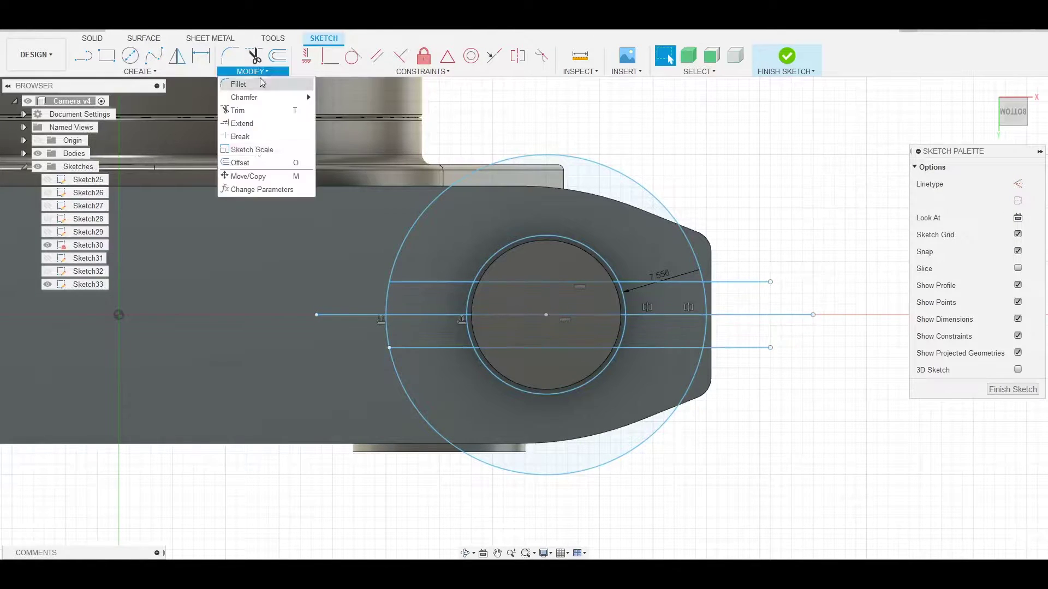
{"action": "left_click", "coordinate": [619, 290]}
{"action": "scroll", "coordinate": [626, 366], "scroll_direction": "up", "scroll_amount": 3}
{"action": "scroll", "coordinate": [690, 375], "scroll_direction": "down", "scroll_amount": 3}
Extrude the four lug profiles 4 mm.
{"action": "middle_click_drag", "start_coordinate": [690, 374], "coordinate": [603, 261], "text": "shift"}
{"action": "right_click", "coordinate": [604, 261]}
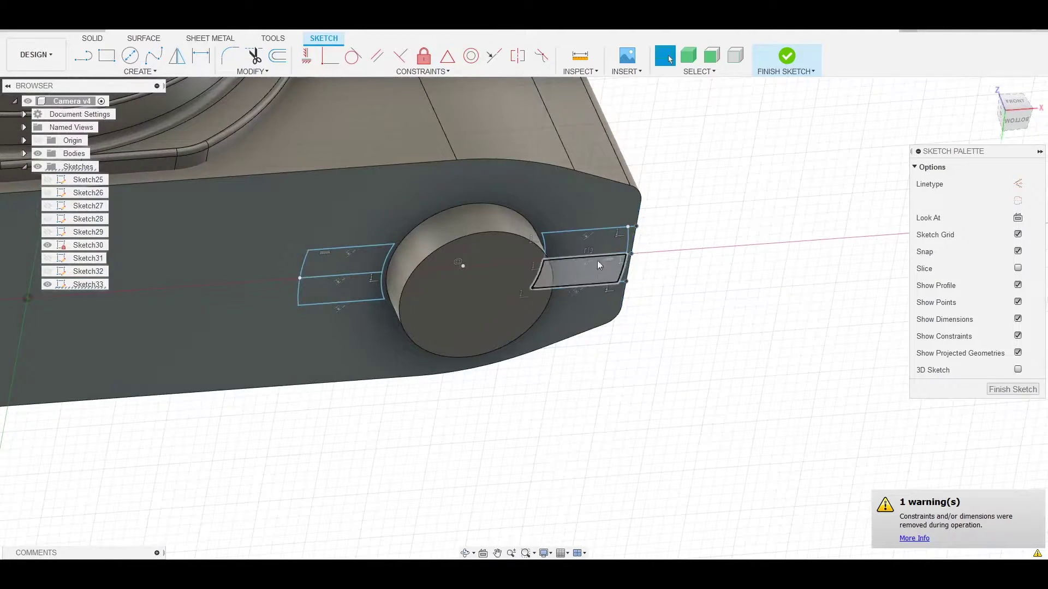
{"action": "left_click", "coordinate": [450, 319]}
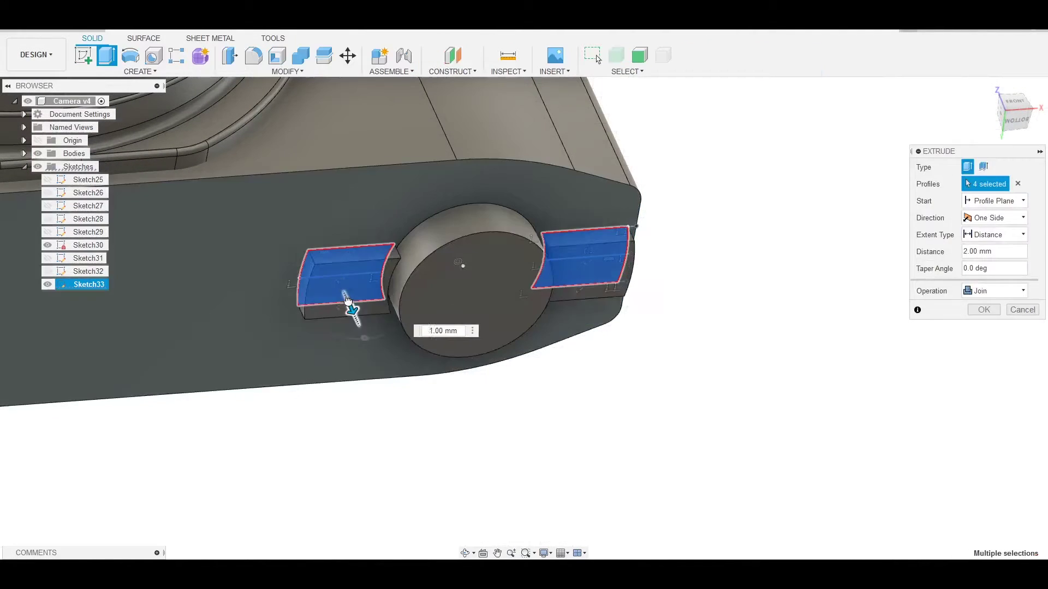
{"action": "left_click", "coordinate": [1006, 317]}
{"action": "middle_click_drag", "start_coordinate": [730, 402], "coordinate": [765, 255], "text": "shift"}
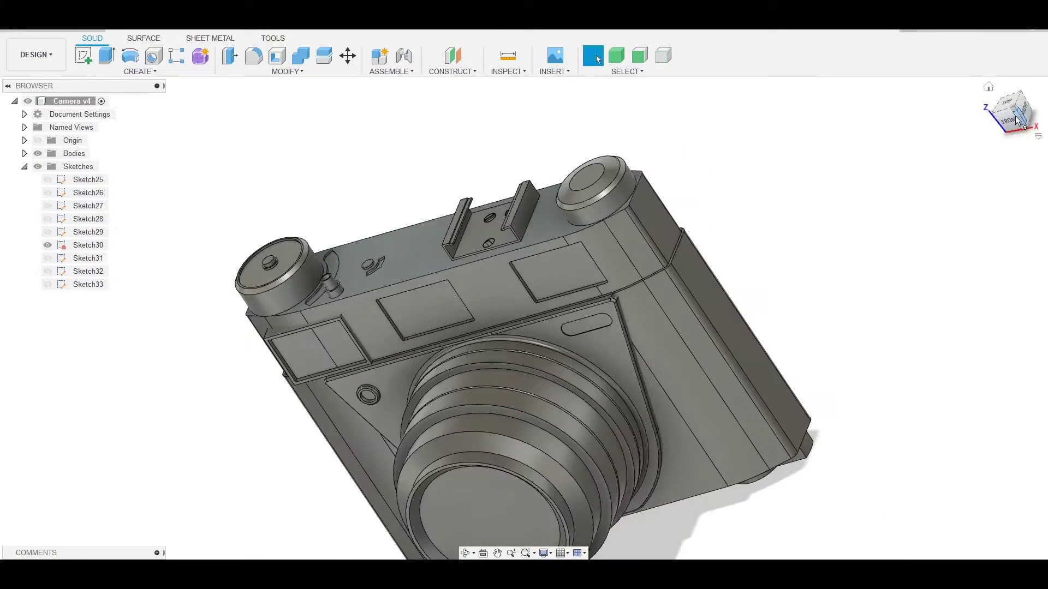
{"action": "left_click", "coordinate": [1018, 121]}
Move the three lens bodies -1 mm along Y.
{"action": "left_click", "coordinate": [1007, 103]}
{"action": "key", "text": "m"}
{"action": "type", "text": "-1"}
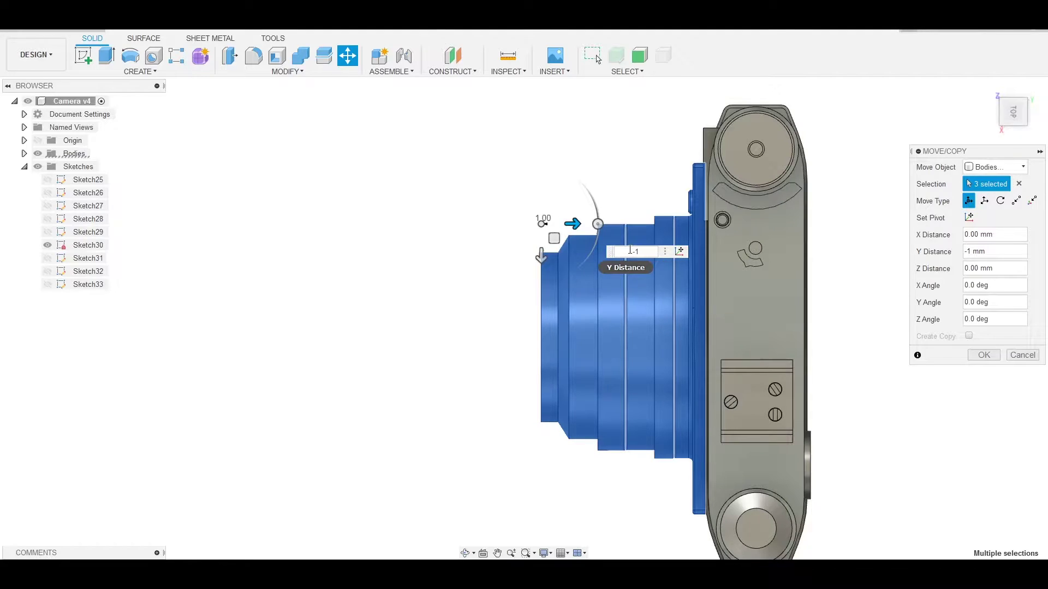
{"action": "key", "text": "Return"}
{"action": "middle_click_drag", "start_coordinate": [630, 250], "coordinate": [833, 316], "text": "shift"}
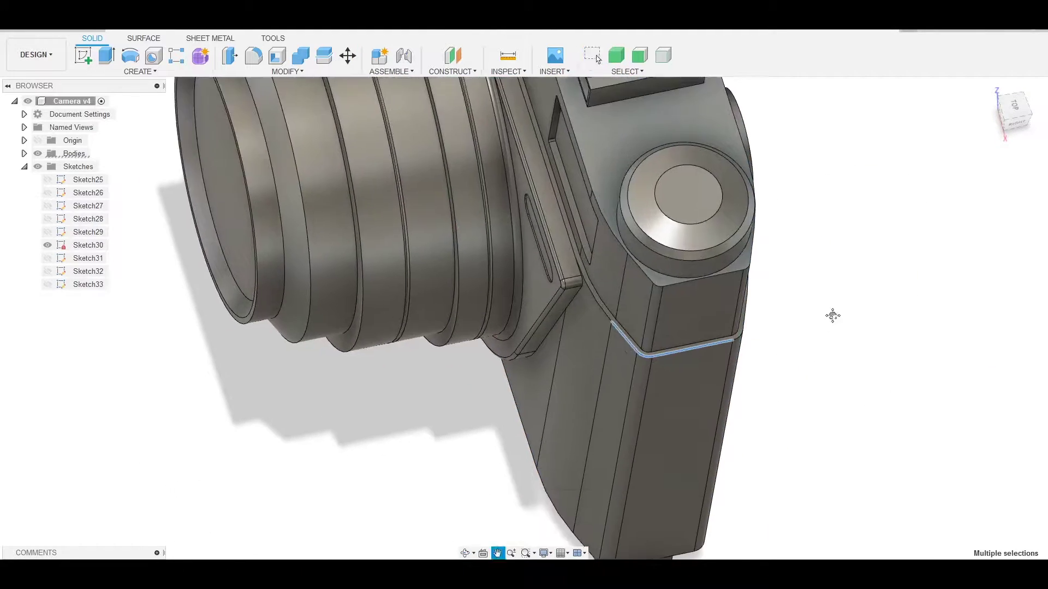
Start a sketch on the main camera body's face to offset its outline.
{"action": "left_click", "coordinate": [836, 237]}
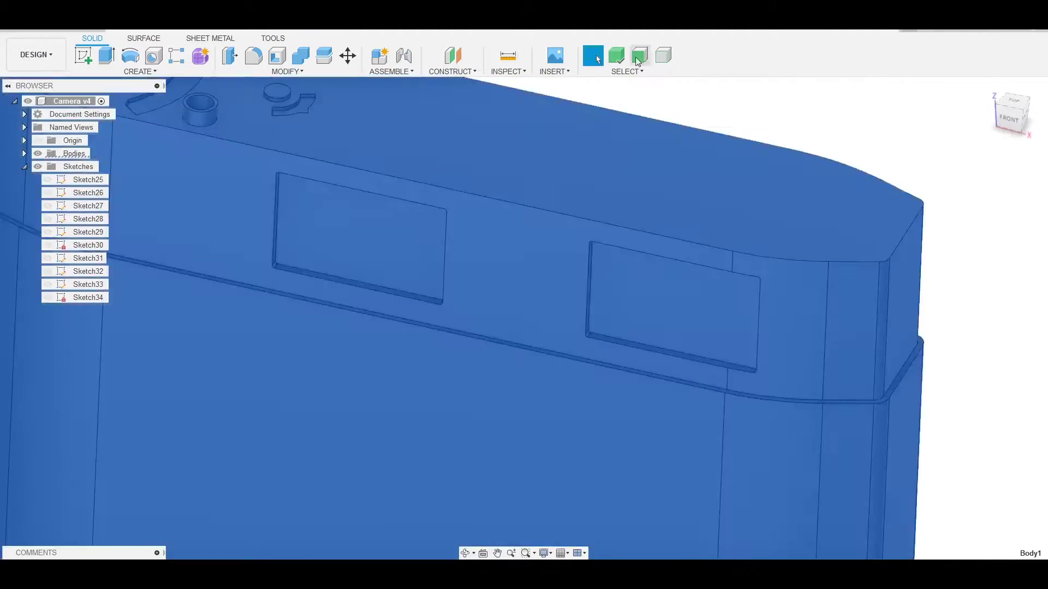
{"action": "left_click", "coordinate": [813, 285]}
{"action": "key", "text": "o"}
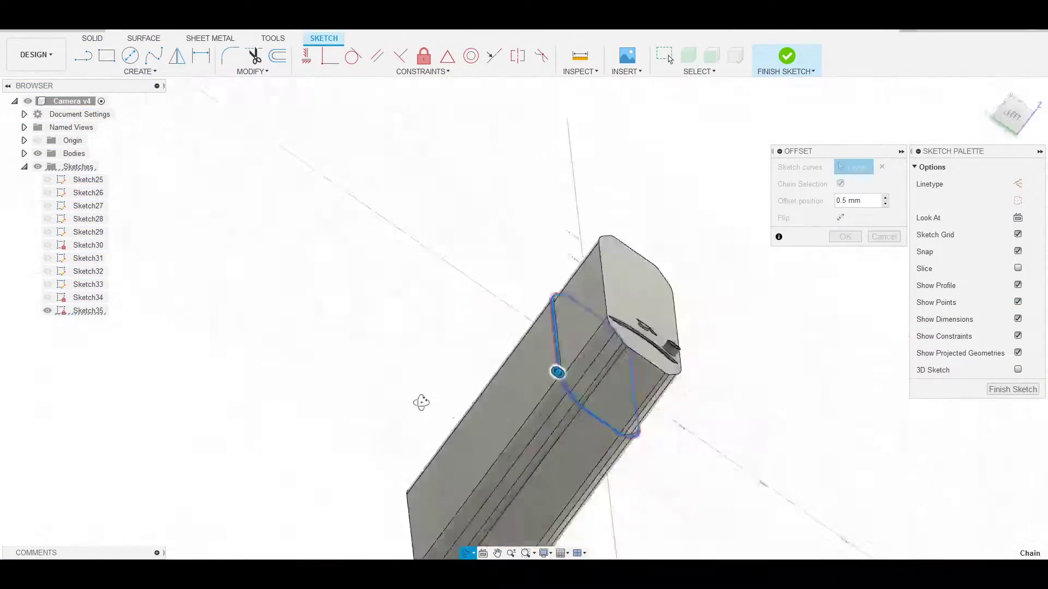
{"action": "middle_click_drag", "start_coordinate": [544, 273], "coordinate": [416, 332], "text": "shift"}
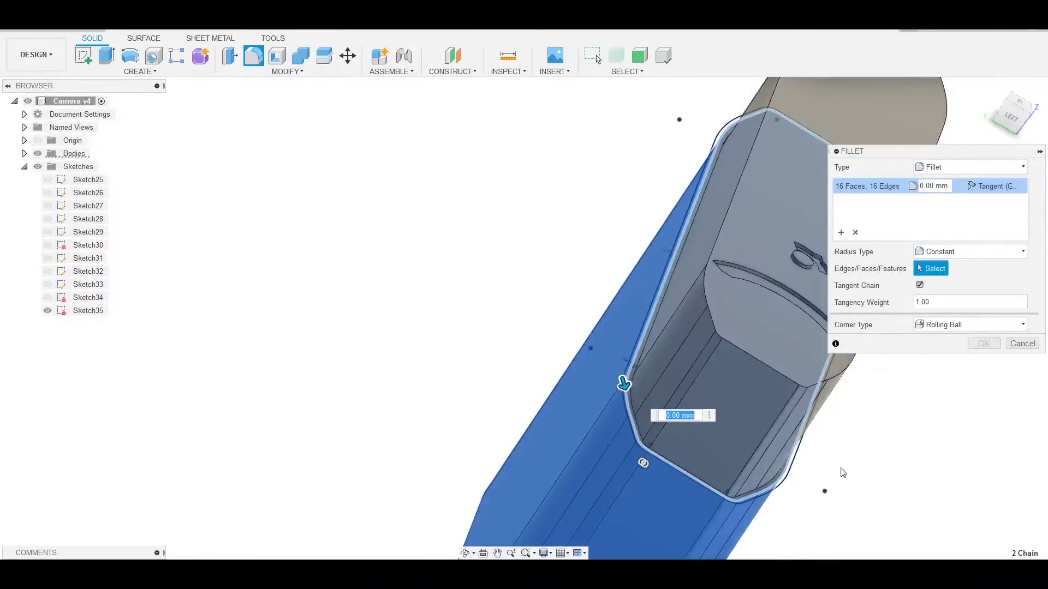
{"action": "mouse_move", "coordinate": [575, 360]}
{"action": "middle_mouse_down", "text": "shift"}
{"action": "mouse_move", "coordinate": [401, 266]}
{"action": "mouse_move", "coordinate": [666, 453]}
{"action": "middle_mouse_up", "text": "shift"}
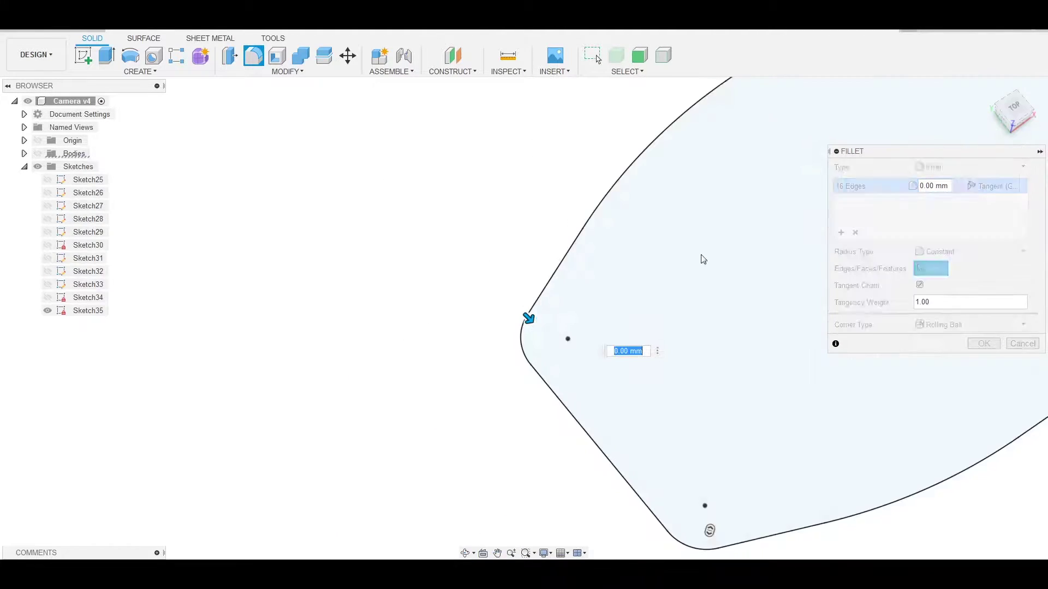
{"action": "key", "text": "ctrl+z"}
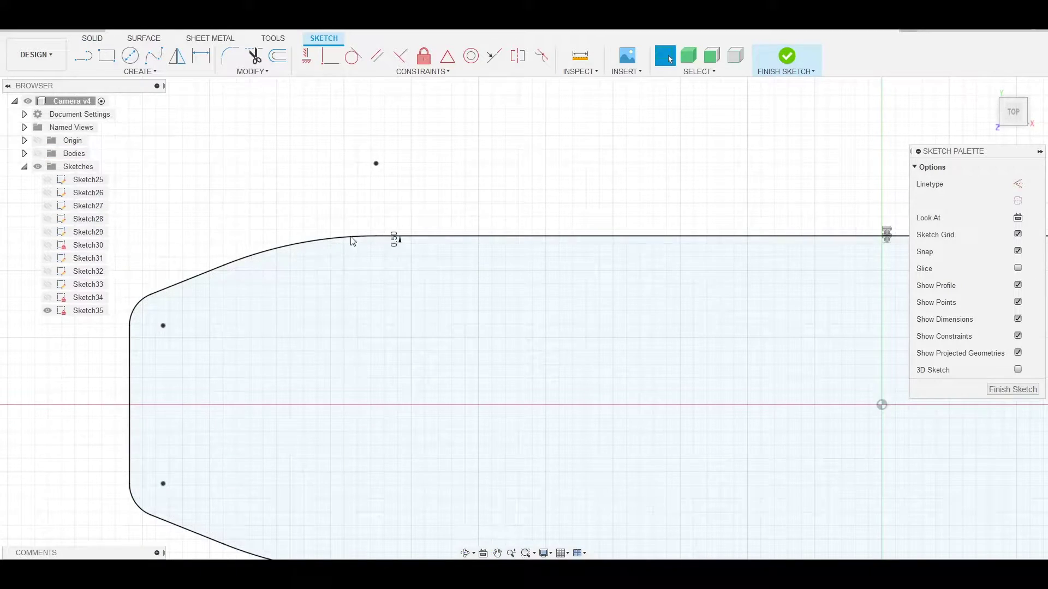
Offset the body outline chain and finish the sketch.
{"action": "scroll", "coordinate": [709, 251], "scroll_direction": "down", "scroll_amount": 3}
{"action": "right_click", "coordinate": [682, 286]}
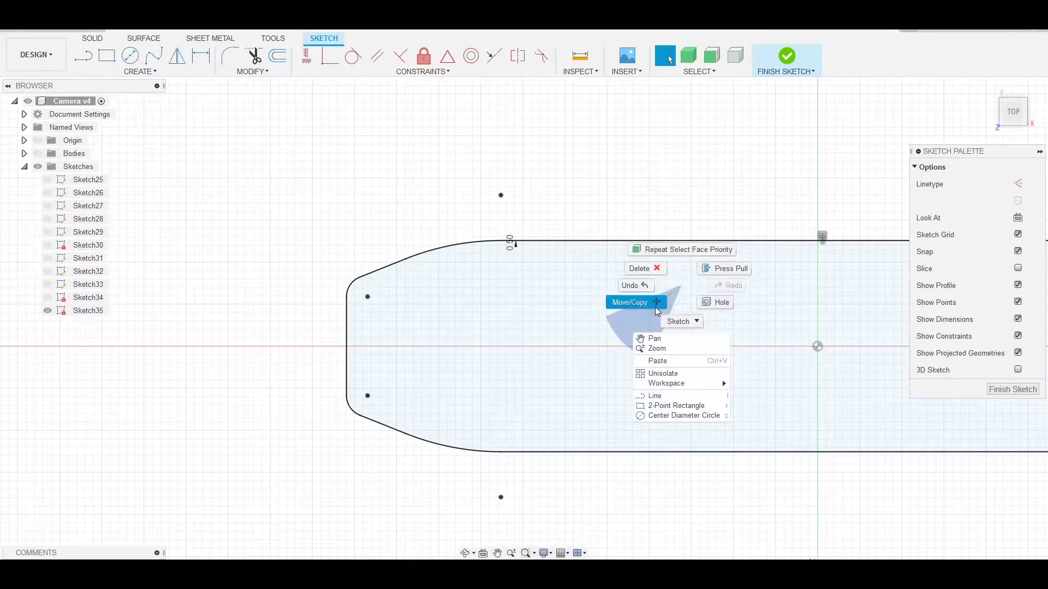
{"action": "left_click", "coordinate": [769, 240]}
{"action": "scroll", "coordinate": [370, 274], "scroll_direction": "up", "scroll_amount": 5}
{"action": "scroll", "coordinate": [398, 311], "scroll_direction": "down", "scroll_amount": 4}
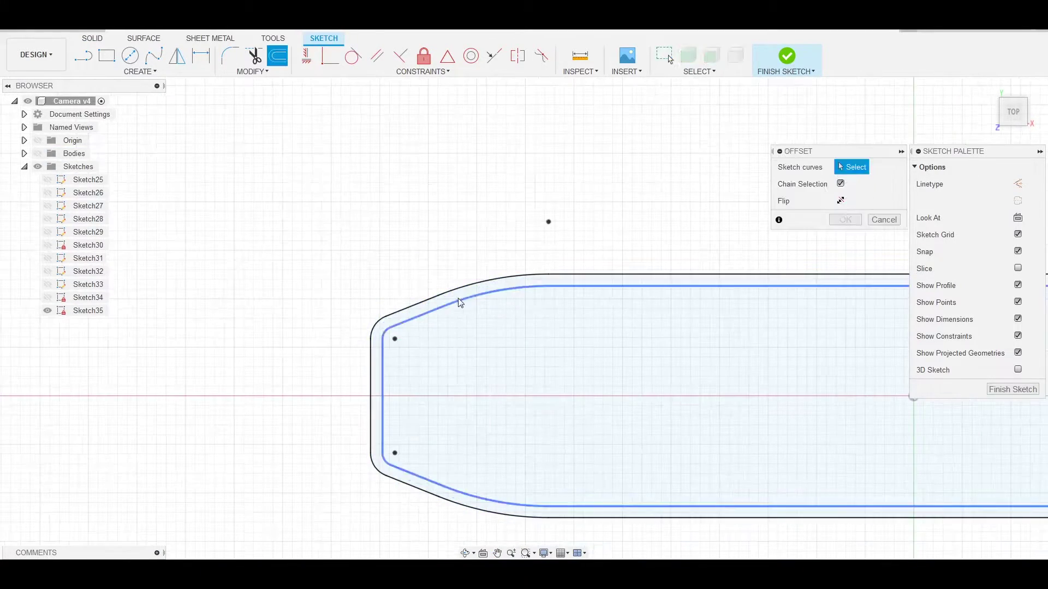
{"action": "left_click", "coordinate": [845, 236]}
{"action": "left_click", "coordinate": [786, 55]}
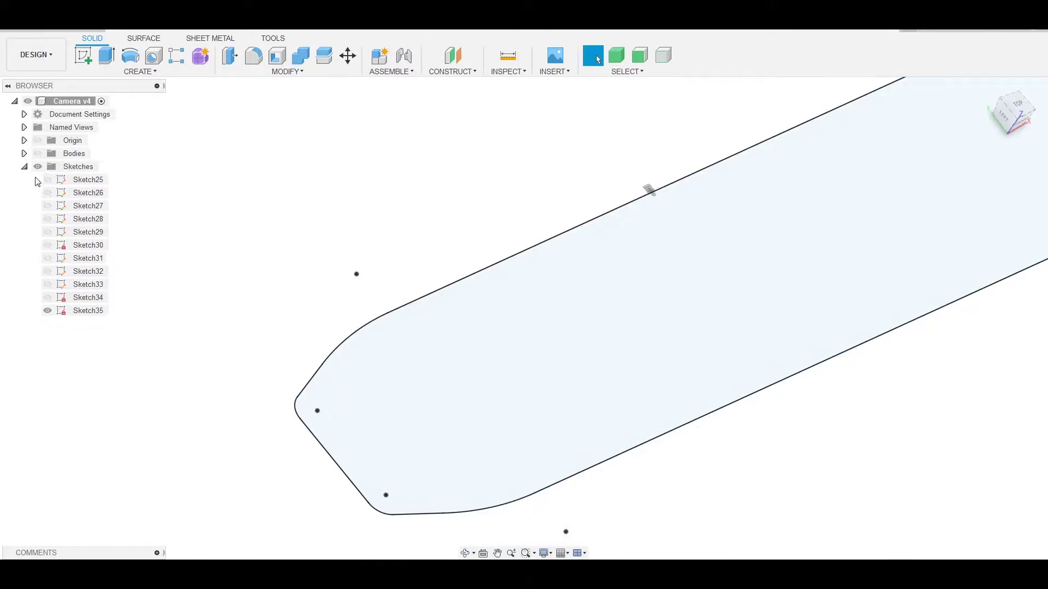
Extrude the thin band profile -1 mm, joined to the body, as a seam ridge.
{"action": "left_click", "coordinate": [37, 154]}
{"action": "left_click", "coordinate": [424, 385]}
{"action": "key", "text": "e"}
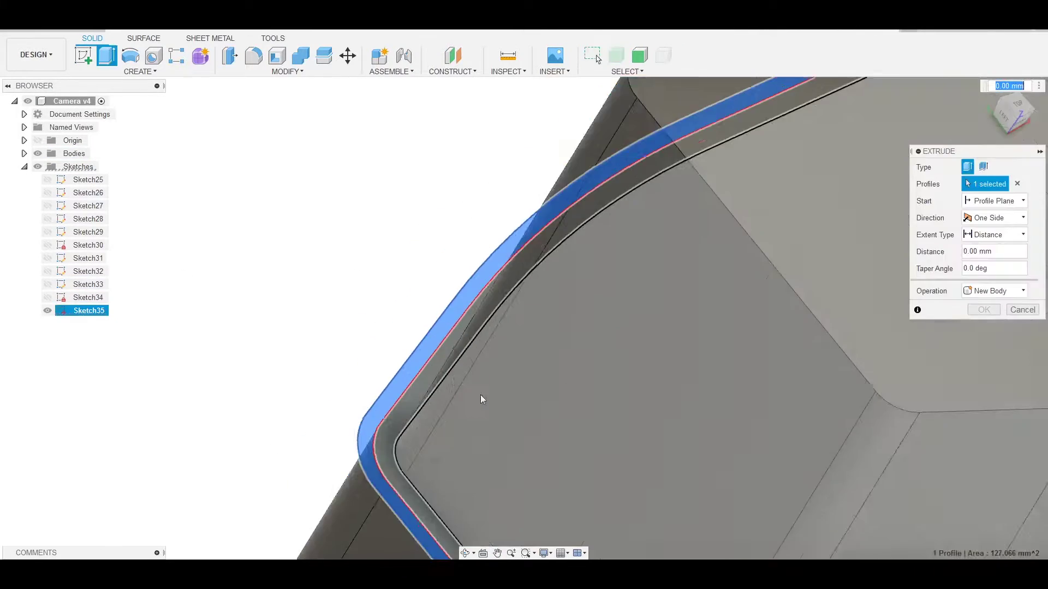
{"action": "middle_click_drag", "start_coordinate": [480, 394], "coordinate": [515, 384], "text": "shift"}
{"action": "left_click", "coordinate": [1013, 112]}
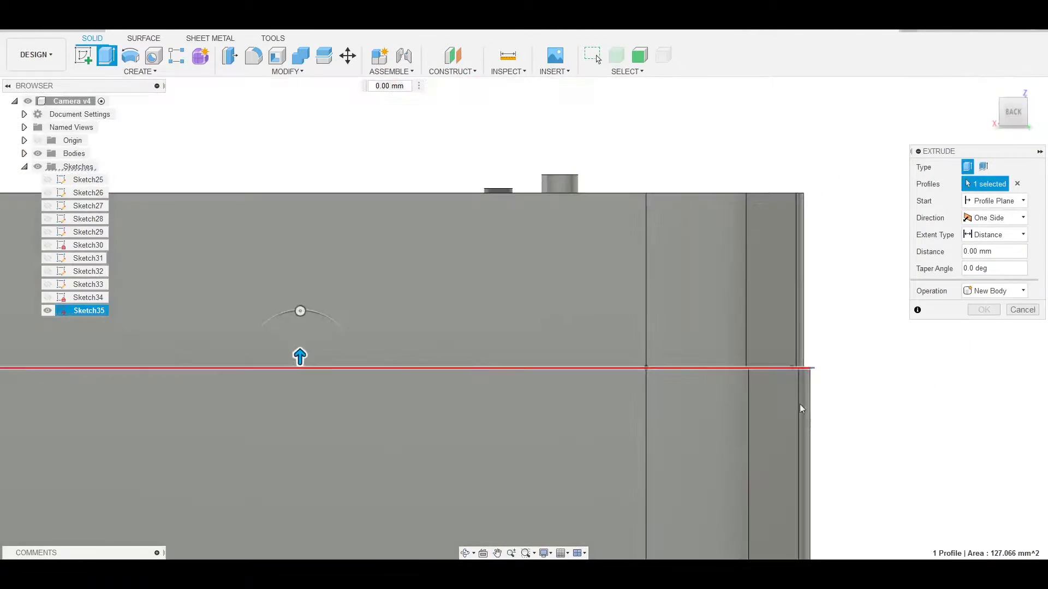
{"action": "left_click_drag", "start_coordinate": [334, 327], "coordinate": [332, 300]}
{"action": "left_click", "coordinate": [990, 332]}
{"action": "left_click", "coordinate": [981, 310]}
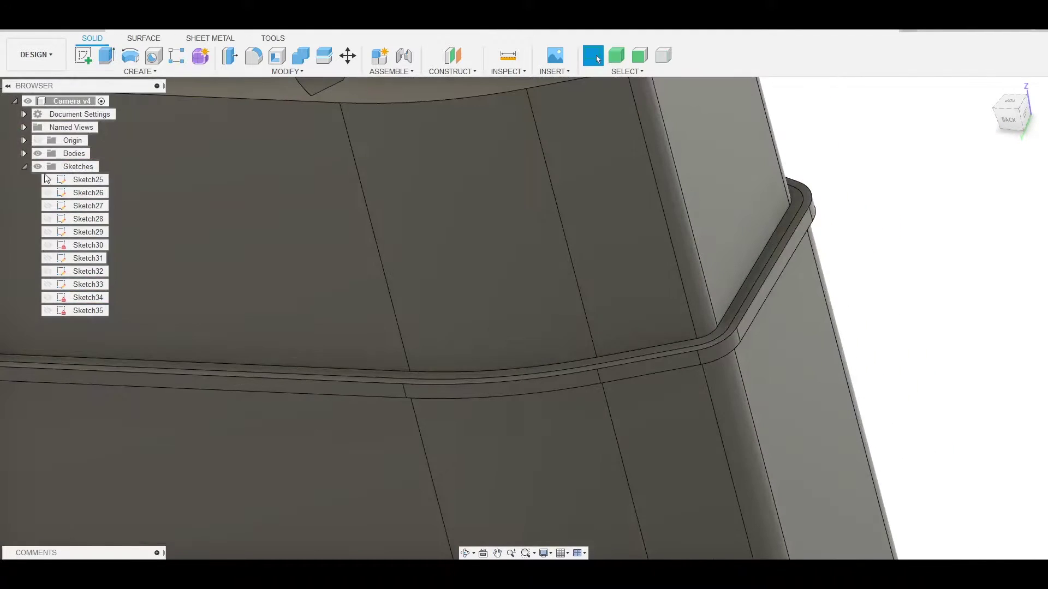
{"action": "left_click", "coordinate": [47, 180]}
Start a new offset sketch on the body's bottom outer edge.
{"action": "middle_click_drag", "start_coordinate": [245, 199], "coordinate": [856, 435], "text": "shift"}
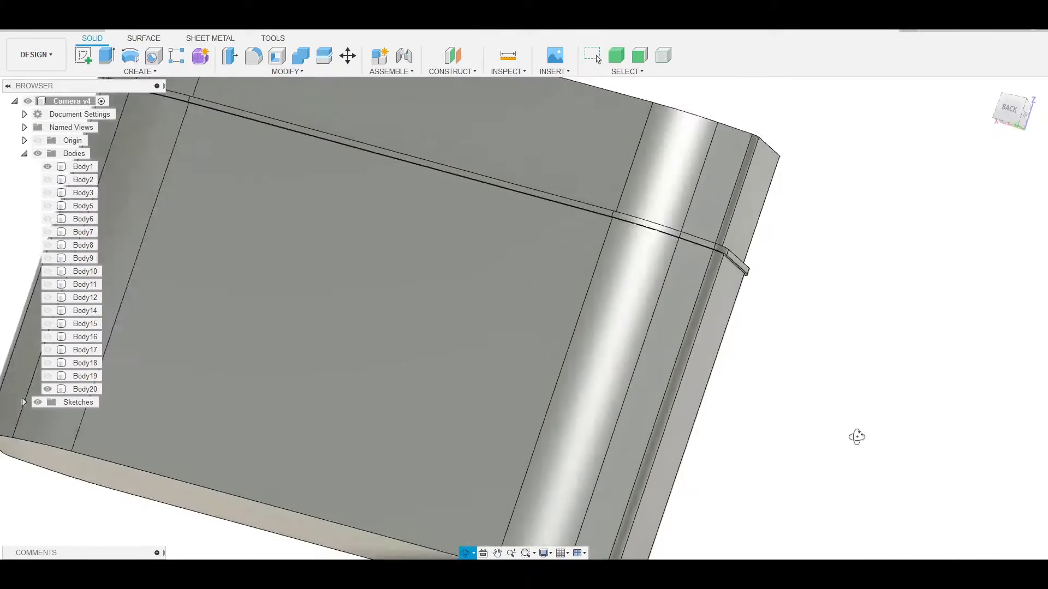
{"action": "scroll", "coordinate": [562, 215], "scroll_direction": "down", "scroll_amount": 3}
{"action": "middle_click_drag", "start_coordinate": [562, 216], "coordinate": [499, 404], "text": "shift"}
{"action": "right_click", "coordinate": [498, 404]}
{"action": "left_click", "coordinate": [456, 428]}
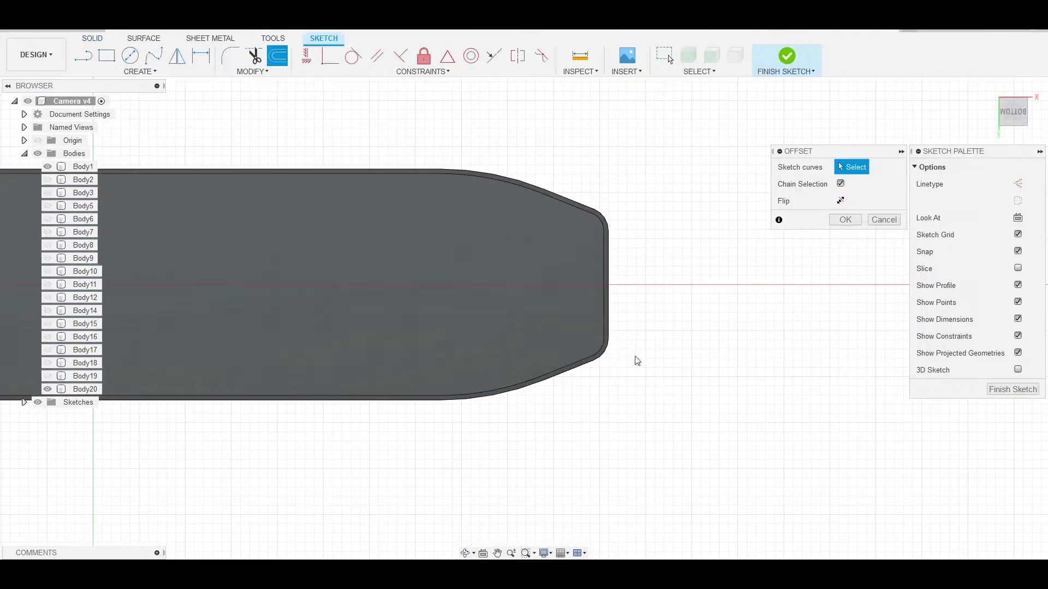
{"action": "scroll", "coordinate": [600, 382], "scroll_direction": "up", "scroll_amount": 3}
{"action": "left_click", "coordinate": [575, 405]}
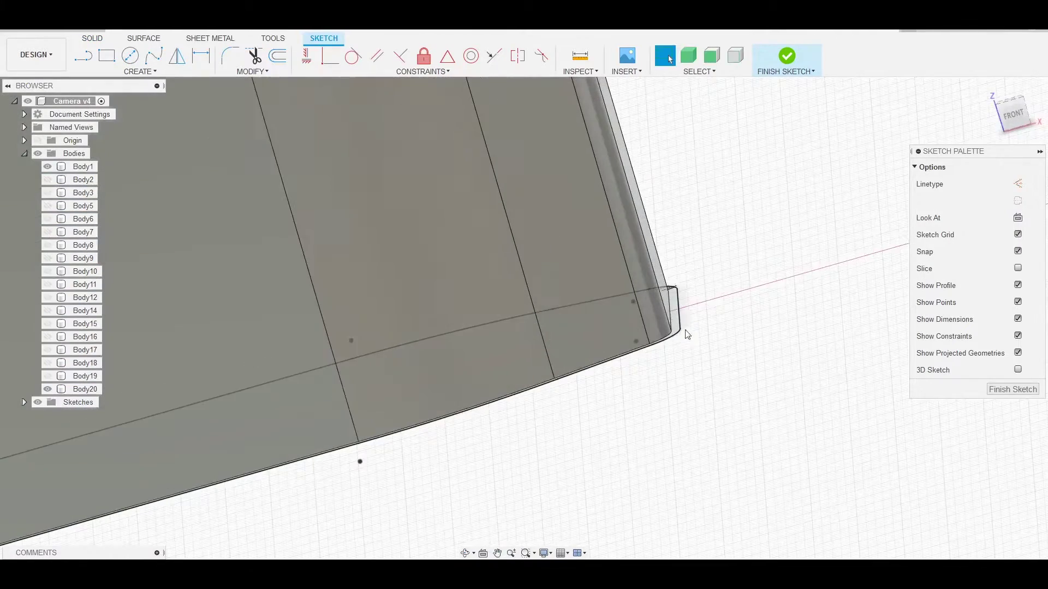
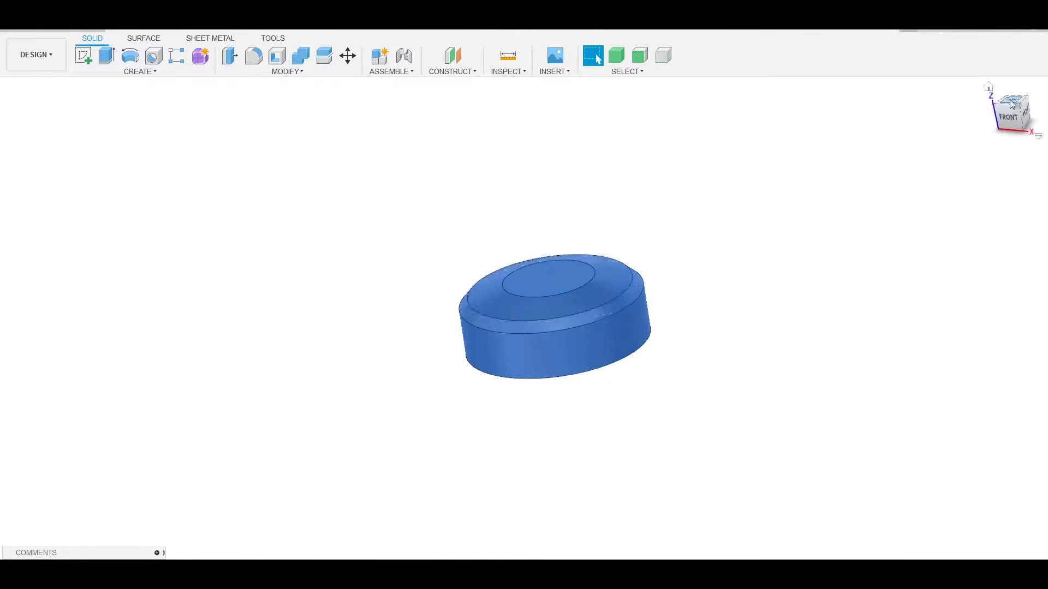
Draw one tooth outline with lines and mirror it into a symmetric tooth.
{"action": "key", "text": "l"}
{"action": "scroll", "coordinate": [714, 260], "scroll_direction": "up", "scroll_amount": 3}
{"action": "scroll", "coordinate": [713, 260], "scroll_direction": "up", "scroll_amount": 5}
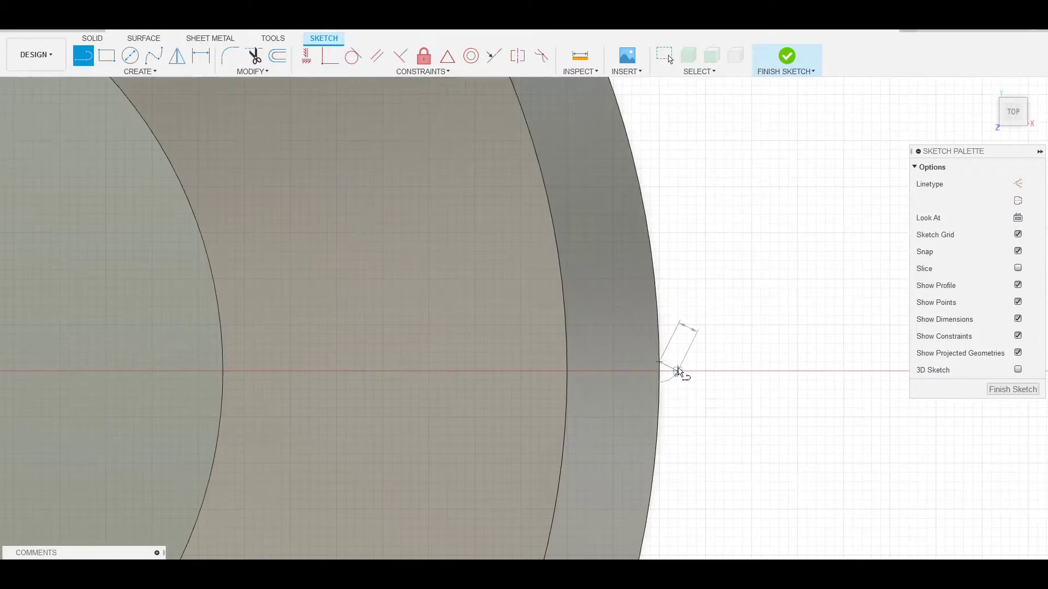
{"action": "scroll", "coordinate": [663, 396], "scroll_direction": "up", "scroll_amount": 5}
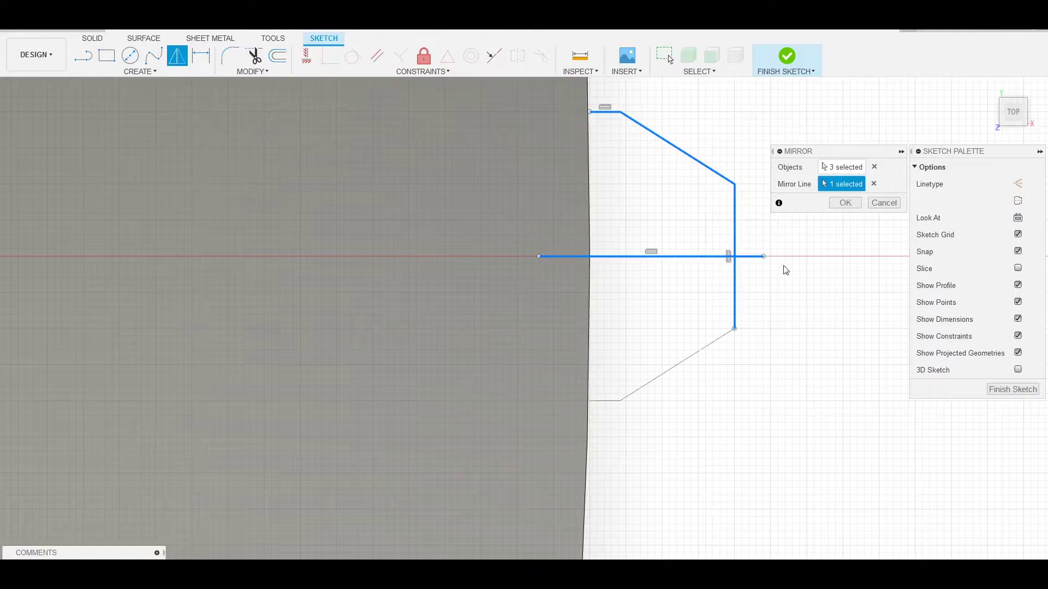
{"action": "key", "text": "Return"}
{"action": "scroll", "coordinate": [786, 268], "scroll_direction": "down", "scroll_amount": 5}
{"action": "scroll", "coordinate": [742, 245], "scroll_direction": "up", "scroll_amount": 5}
{"action": "scroll", "coordinate": [715, 224], "scroll_direction": "down", "scroll_amount": 5}
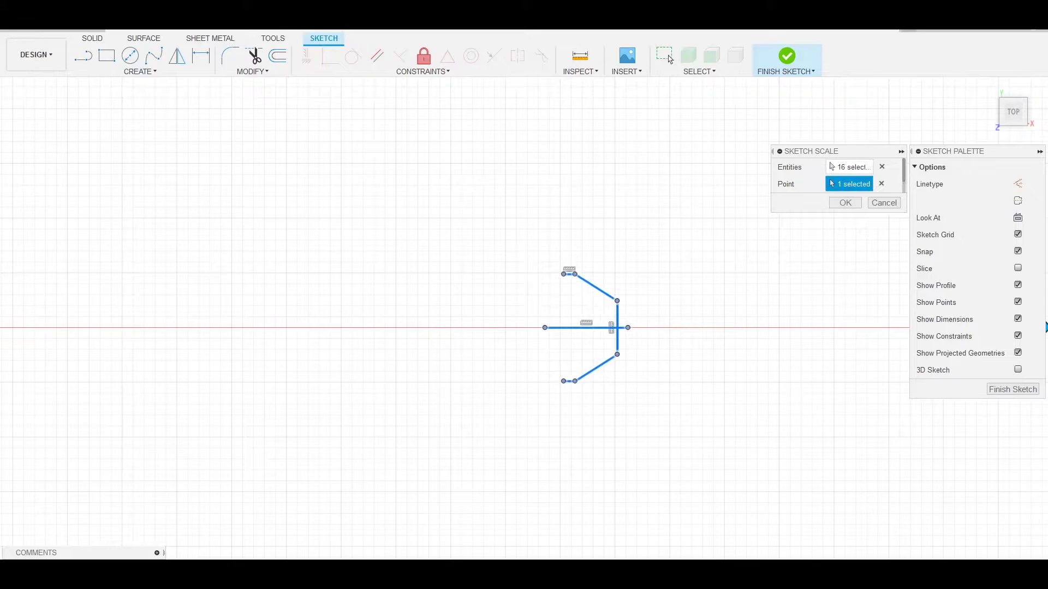
{"action": "scroll", "coordinate": [666, 265], "scroll_direction": "down", "scroll_amount": 5}
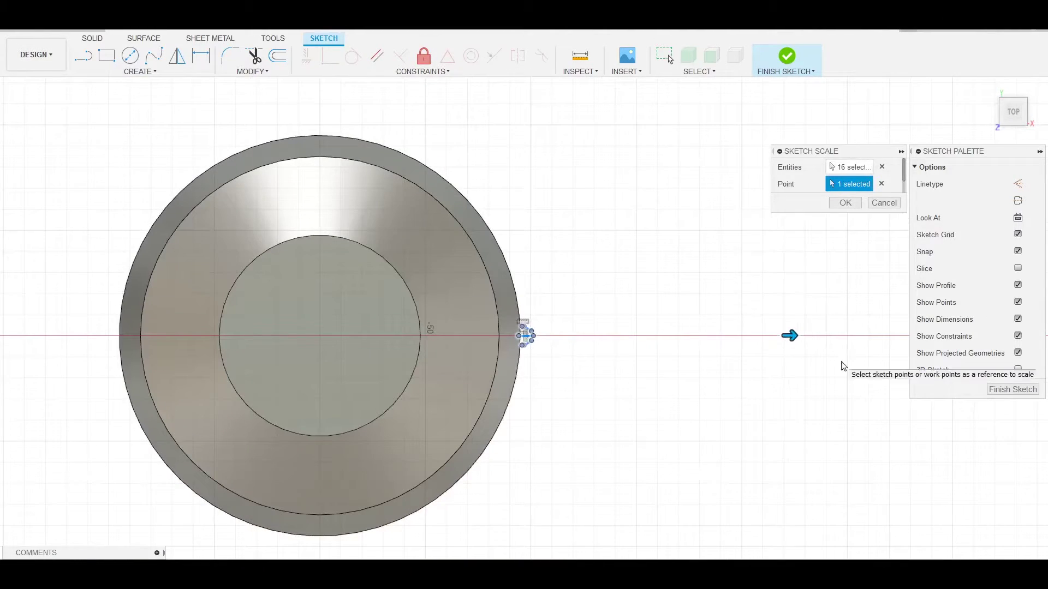
Move the tooth outline onto the disc's outer rim.
{"action": "left_click_drag", "start_coordinate": [457, 203], "coordinate": [566, 486]}
{"action": "key", "text": "m"}
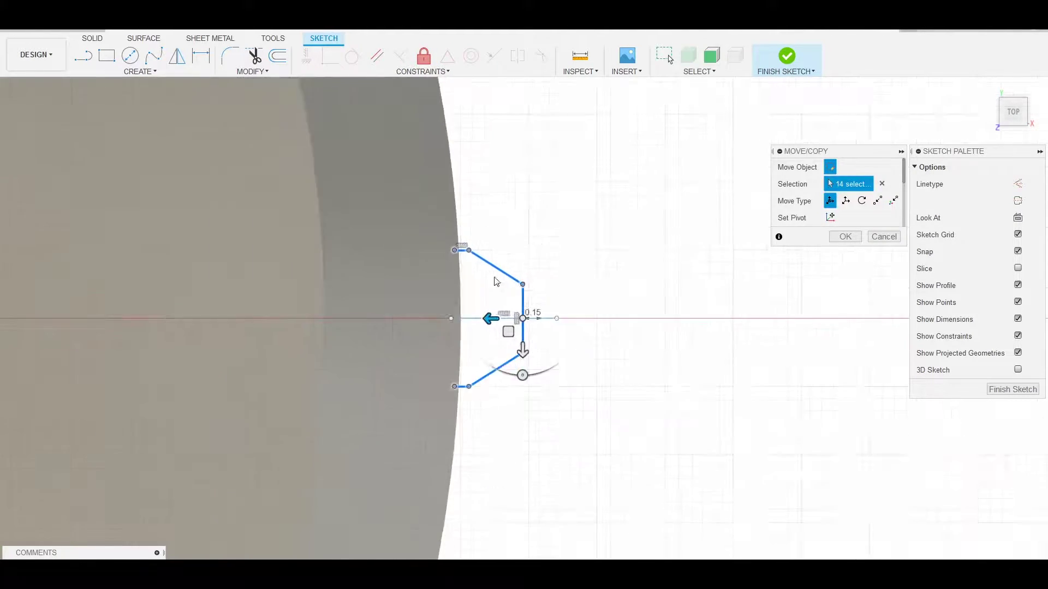
{"action": "key", "text": "Escape"}
{"action": "scroll", "coordinate": [682, 259], "scroll_direction": "down", "scroll_amount": 5}
{"action": "scroll", "coordinate": [617, 354], "scroll_direction": "up", "scroll_amount": 4}
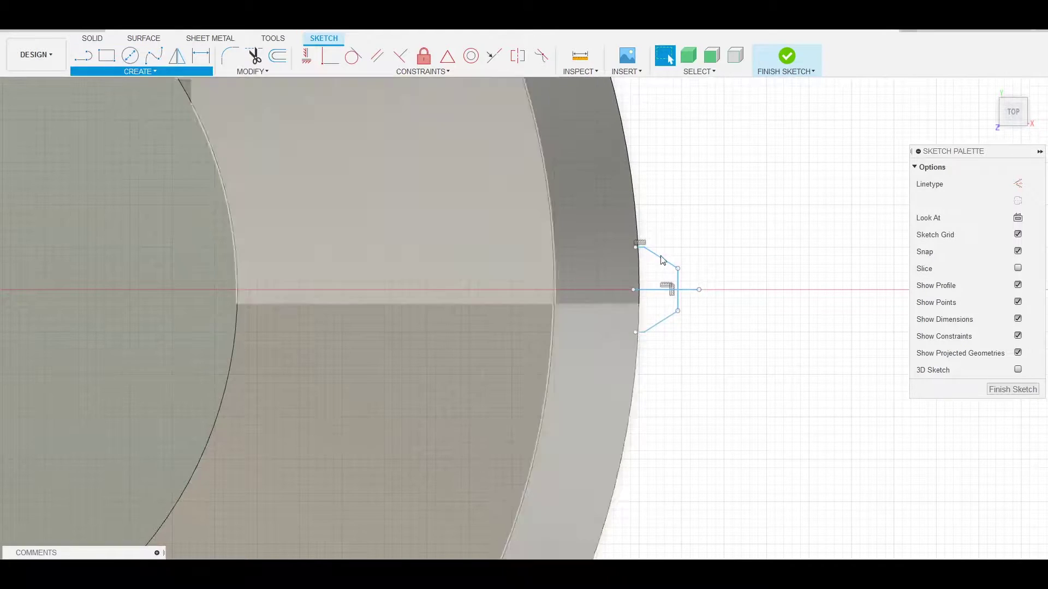
Select the tooth lines, including its middle line, for a circular pattern.
{"action": "key", "text": "c"}
{"action": "scroll", "coordinate": [606, 281], "scroll_direction": "up", "scroll_amount": 1}
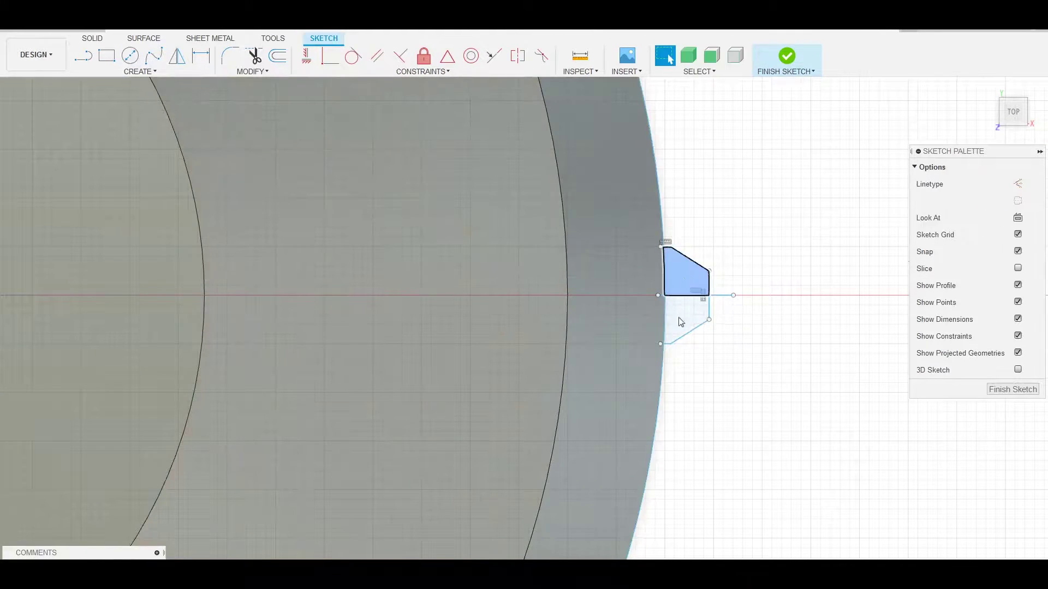
{"action": "scroll", "coordinate": [680, 322], "scroll_direction": "down", "scroll_amount": 3}
{"action": "scroll", "coordinate": [640, 412], "scroll_direction": "up", "scroll_amount": 4}
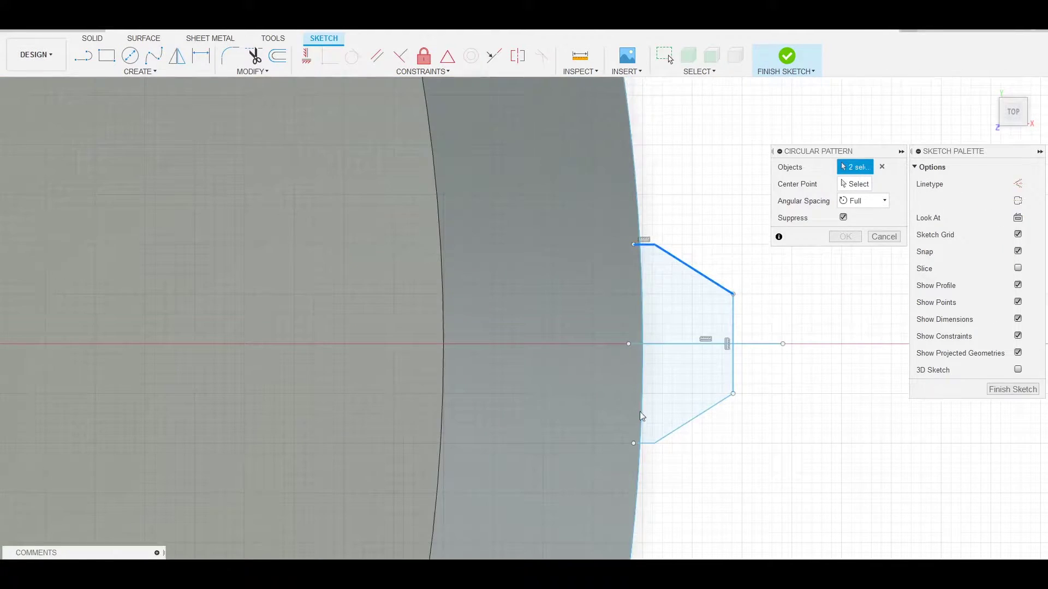
{"action": "left_click", "coordinate": [734, 373]}
{"action": "scroll", "coordinate": [731, 371], "scroll_direction": "down", "scroll_amount": 5}
{"action": "scroll", "coordinate": [688, 330], "scroll_direction": "up", "scroll_amount": 2}
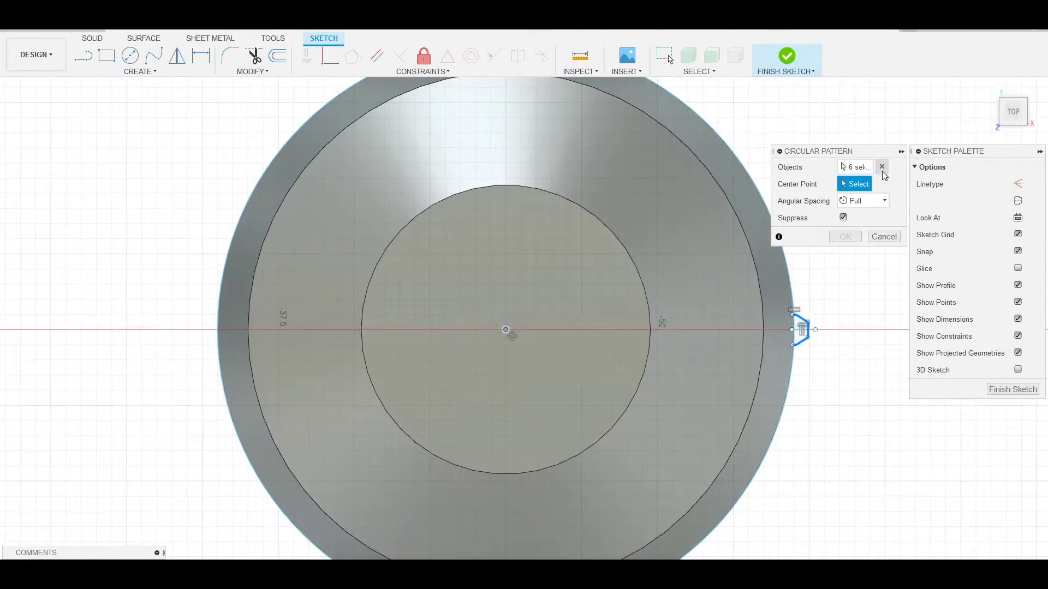
{"action": "scroll", "coordinate": [710, 333], "scroll_direction": "up", "scroll_amount": 3}
{"action": "scroll", "coordinate": [764, 338], "scroll_direction": "up", "scroll_amount": 3}
{"action": "scroll", "coordinate": [803, 347], "scroll_direction": "up", "scroll_amount": 2}
{"action": "scroll", "coordinate": [826, 352], "scroll_direction": "down", "scroll_amount": 5}
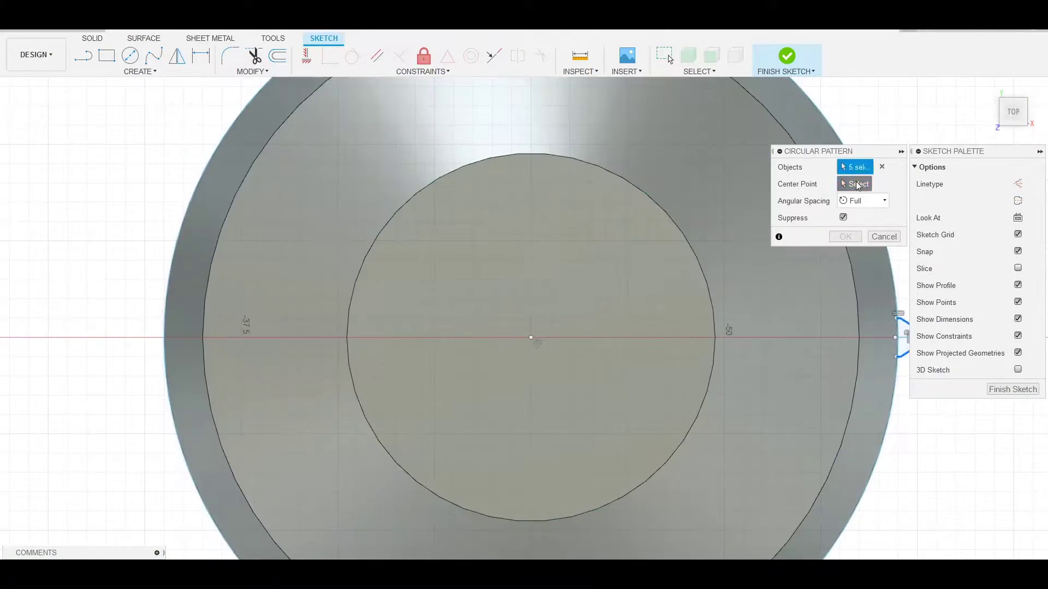
{"action": "scroll", "coordinate": [627, 365], "scroll_direction": "down", "scroll_amount": 2}
Pattern the tooth 60 times about the disc centre.
{"action": "left_click", "coordinate": [592, 327]}
{"action": "type", "text": "60"}
{"action": "scroll", "coordinate": [794, 341], "scroll_direction": "up", "scroll_amount": 7}
{"action": "scroll", "coordinate": [764, 340], "scroll_direction": "up", "scroll_amount": 2}
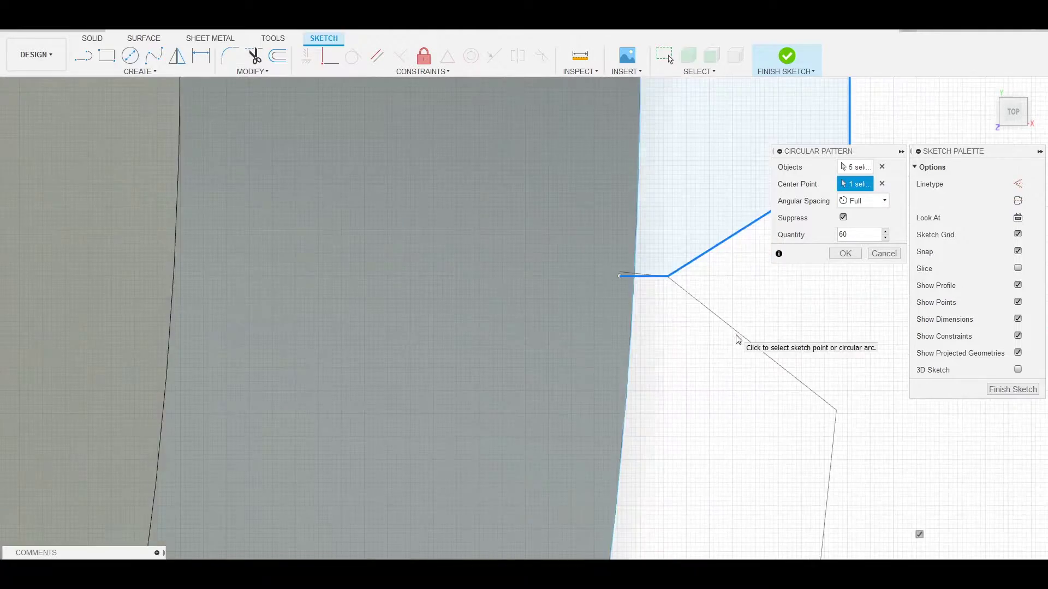
{"action": "scroll", "coordinate": [739, 339], "scroll_direction": "down", "scroll_amount": 6}
{"action": "left_click", "coordinate": [851, 254]}
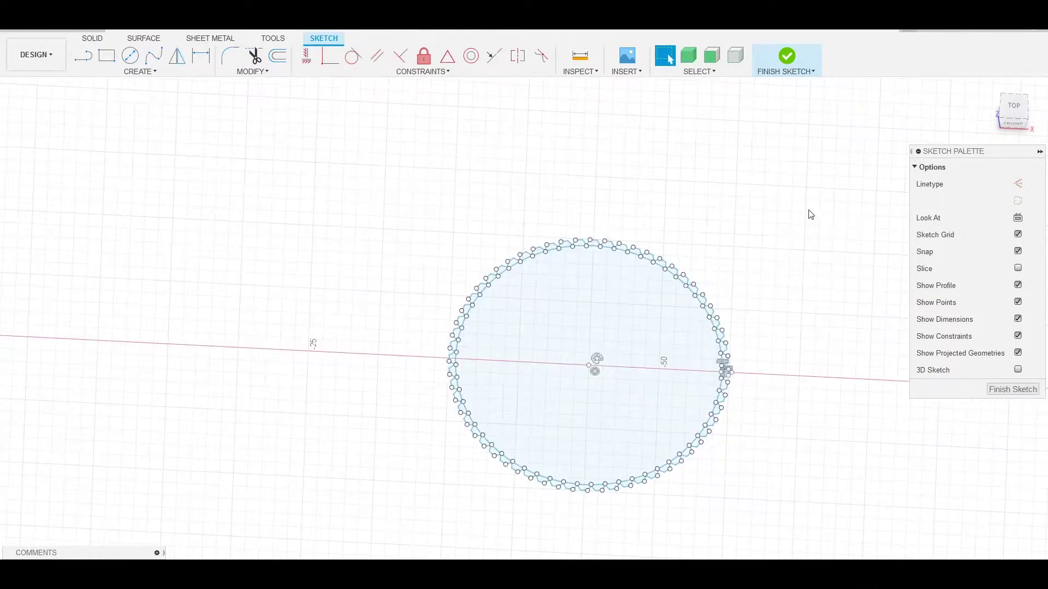
Extrude all tooth profiles two-sided, -7 mm and 1.50 mm, joined to the dial.
{"action": "left_click_drag", "start_coordinate": [381, 461], "coordinate": [803, 247]}
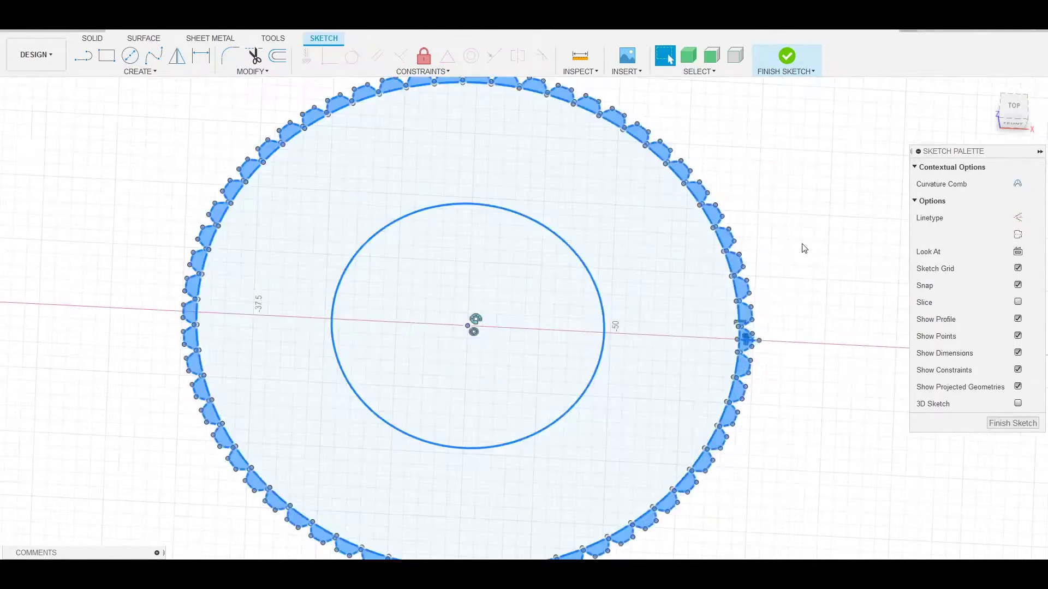
{"action": "key", "text": "e"}
{"action": "left_click_drag", "start_coordinate": [763, 293], "coordinate": [760, 432]}
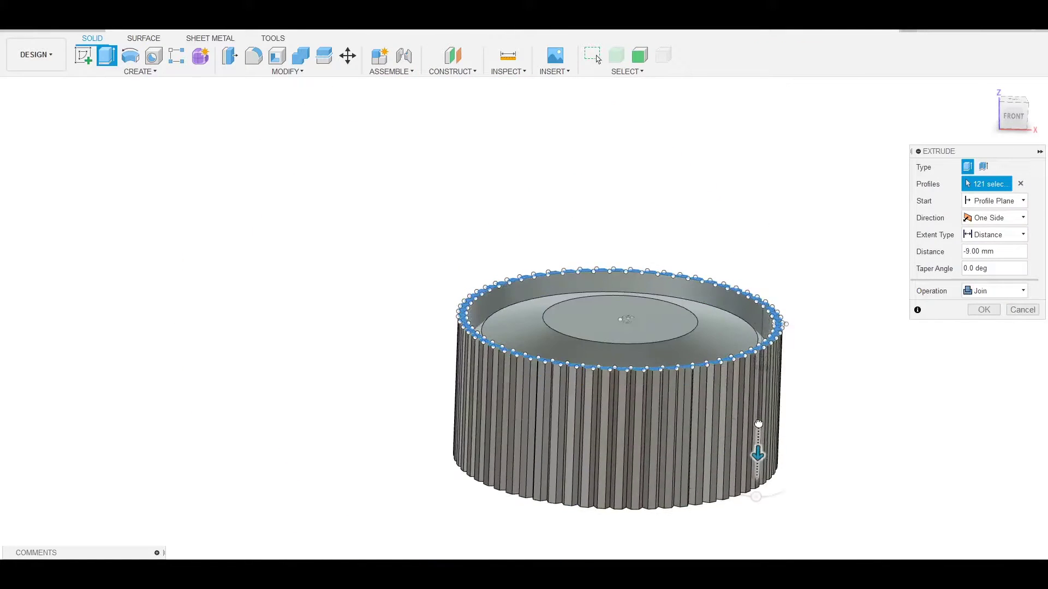
{"action": "mouse_move", "coordinate": [716, 461]}
{"action": "left_mouse_down"}
{"action": "mouse_move", "coordinate": [703, 352]}
{"action": "mouse_move", "coordinate": [716, 328]}
{"action": "left_mouse_up"}
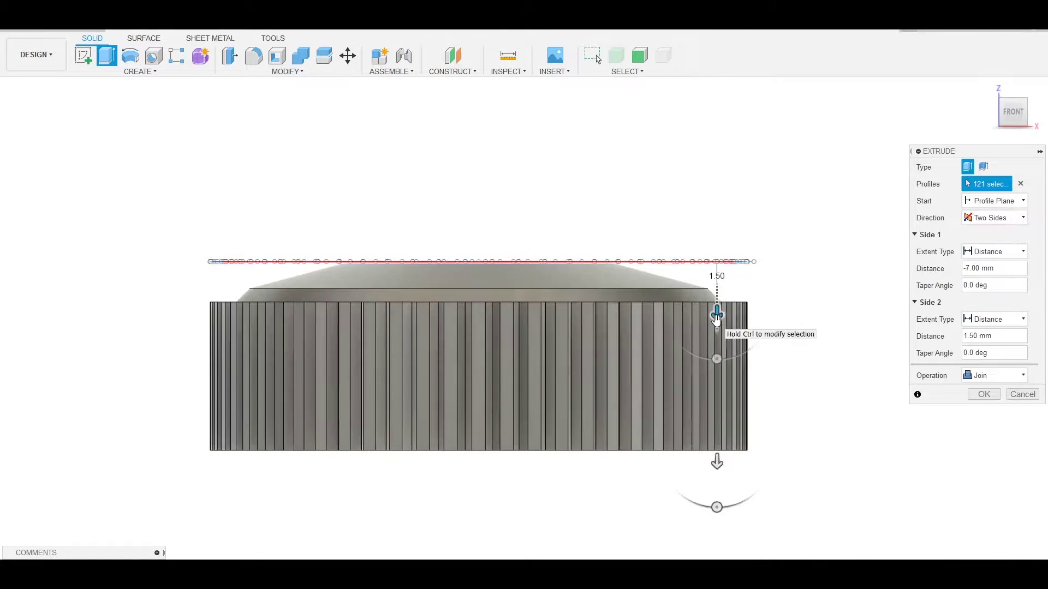
{"action": "mouse_move", "coordinate": [798, 366]}
{"action": "middle_mouse_down", "text": "shift"}
{"action": "mouse_move", "coordinate": [788, 367]}
{"action": "mouse_move", "coordinate": [851, 405]}
{"action": "mouse_move", "coordinate": [746, 344]}
{"action": "mouse_move", "coordinate": [715, 342]}
{"action": "mouse_move", "coordinate": [829, 370]}
{"action": "mouse_move", "coordinate": [815, 285]}
{"action": "mouse_move", "coordinate": [787, 294]}
{"action": "mouse_move", "coordinate": [763, 353]}
{"action": "mouse_move", "coordinate": [431, 270]}
{"action": "middle_mouse_up", "text": "shift"}
{"action": "key", "text": "Return"}
Sketch a rectangle over the eyepiece's right side on the back face and mirror it to the left.
{"action": "left_click", "coordinate": [480, 276]}
{"action": "key", "text": "r"}
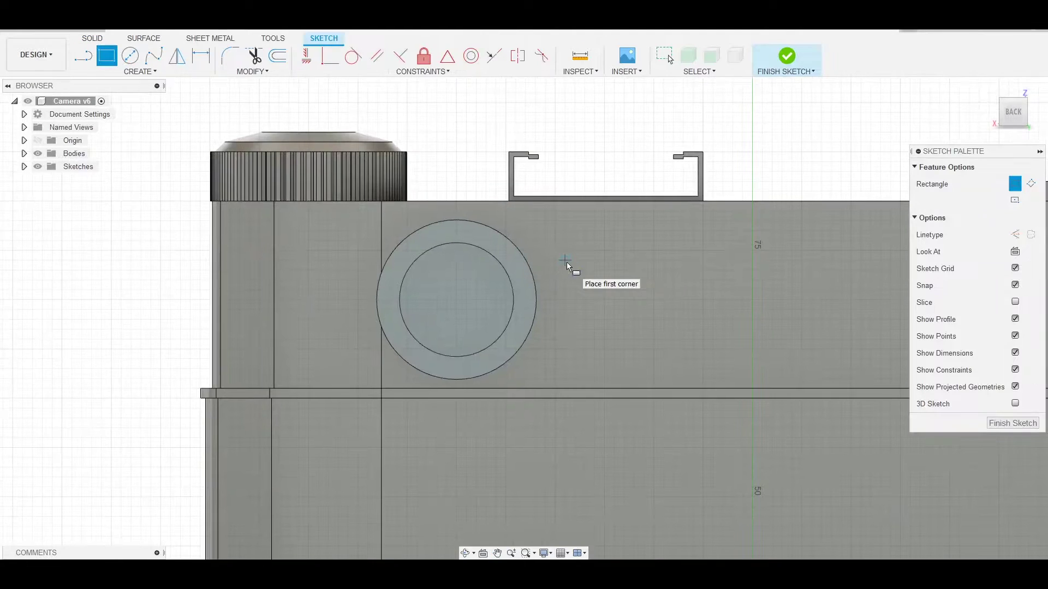
{"action": "left_click", "coordinate": [556, 251]}
{"action": "left_click", "coordinate": [525, 369]}
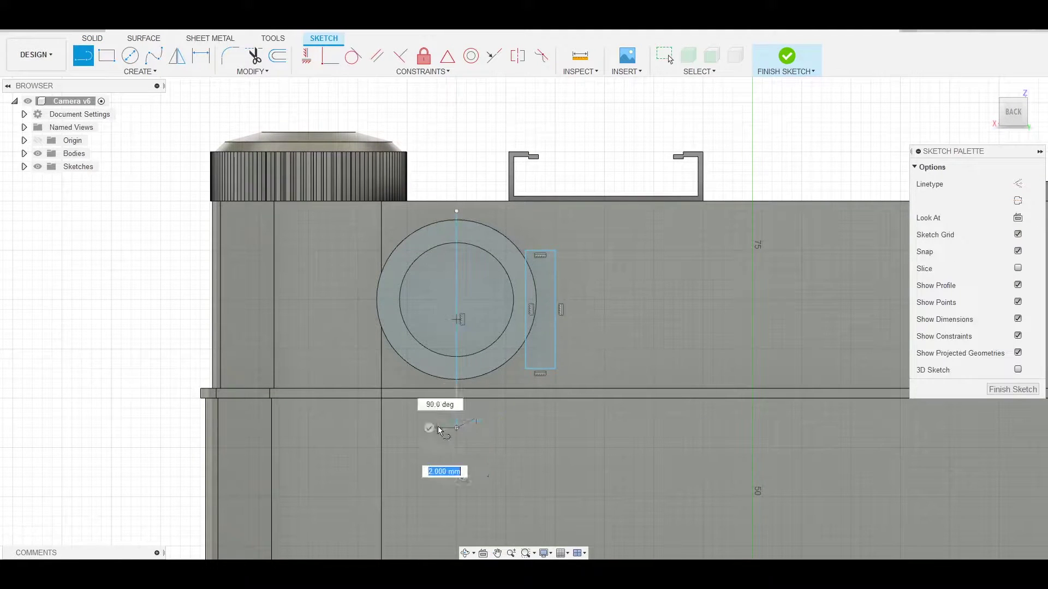
{"action": "key", "text": "Return"}
Cut the two rectangle profiles 1 mm into the eyepiece.
{"action": "key", "text": "e"}
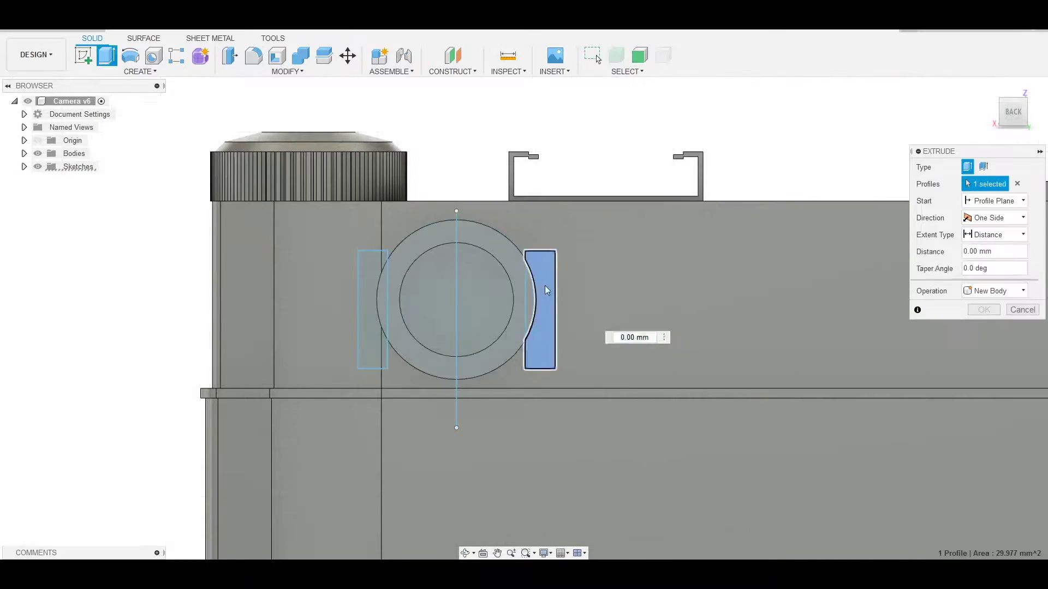
{"action": "middle_click_drag", "start_coordinate": [613, 311], "coordinate": [325, 269], "text": "shift"}
{"action": "middle_click_drag", "start_coordinate": [767, 270], "coordinate": [787, 264], "text": "shift"}
{"action": "type", "text": "-1"}
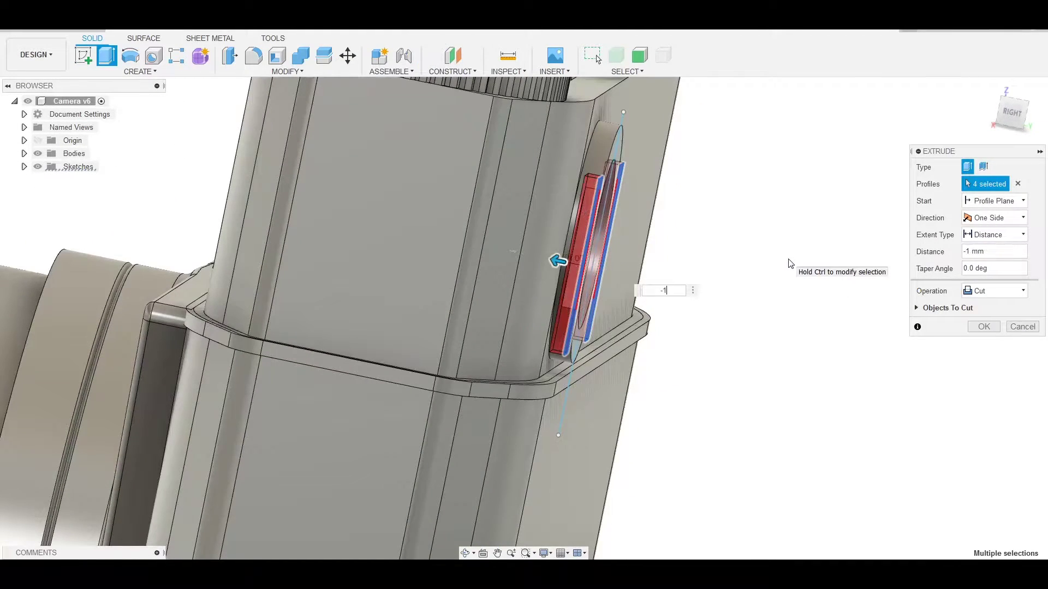
{"action": "key", "text": "Return"}
Offset the eyepiece ring's outer edge to form a ring outline.
{"action": "middle_click_drag", "start_coordinate": [788, 264], "coordinate": [1002, 107], "text": "shift"}
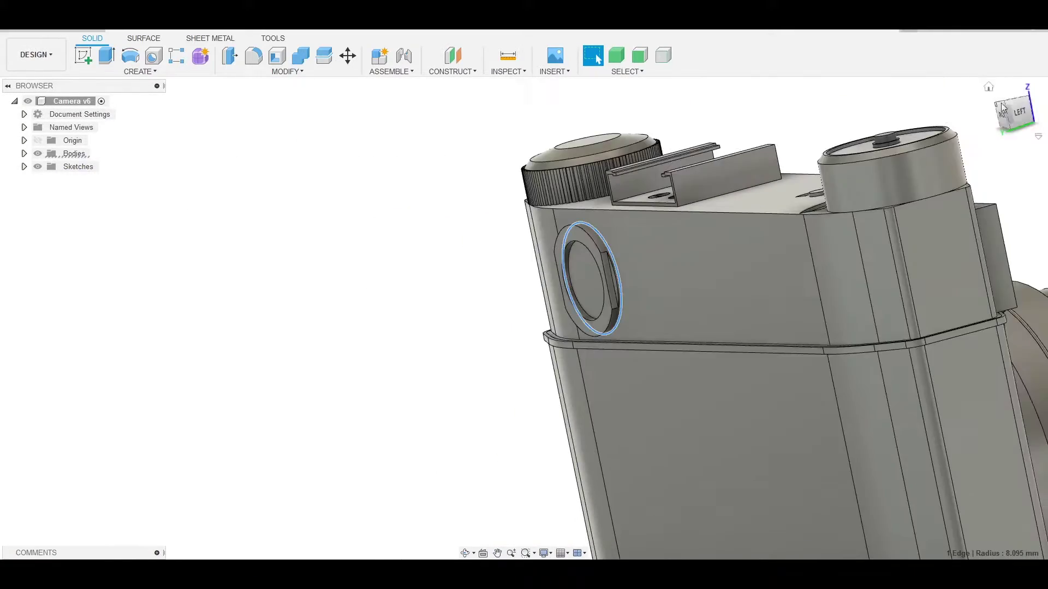
{"action": "left_click", "coordinate": [1003, 108]}
{"action": "scroll", "coordinate": [505, 378], "scroll_direction": "up", "scroll_amount": 5}
{"action": "left_click", "coordinate": [546, 341]}
{"action": "key", "text": "m"}
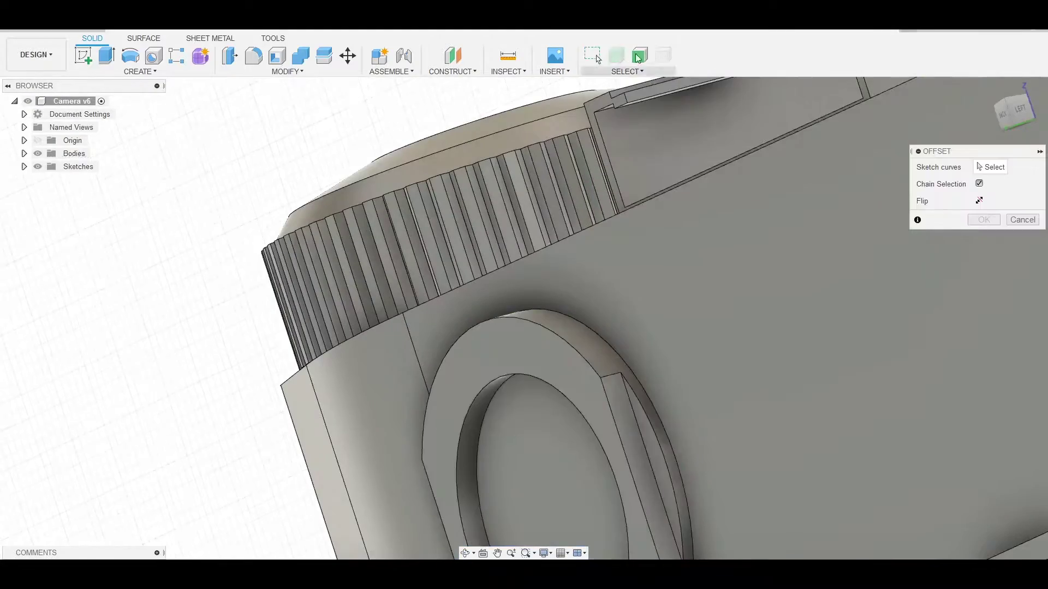
{"action": "left_click", "coordinate": [874, 224]}
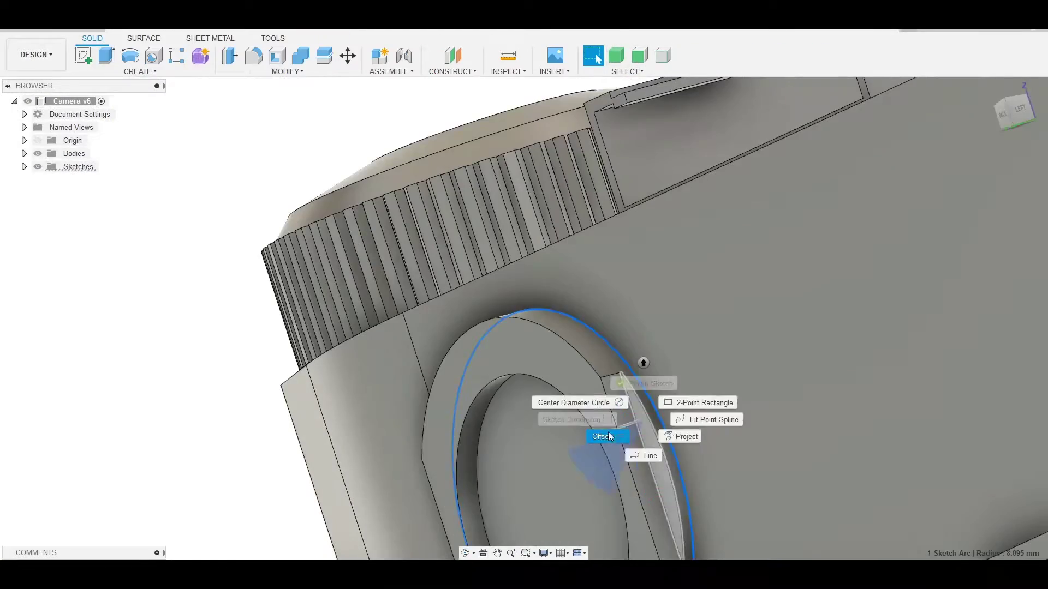
{"action": "left_click", "coordinate": [609, 437]}
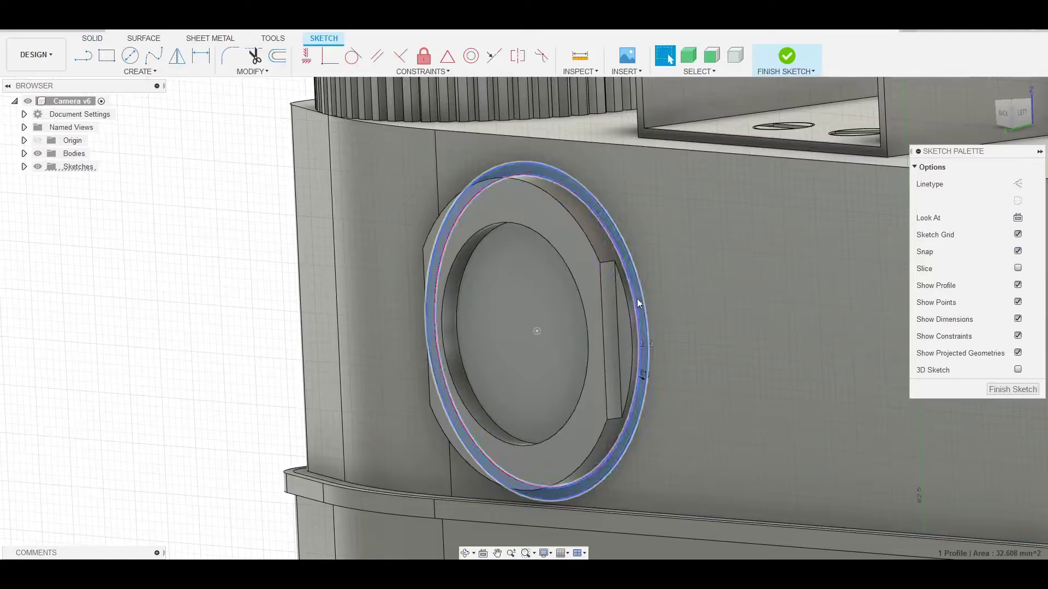
Extrude the offset ring 1.50 mm, joining it to the camera body.
{"action": "key", "text": "e"}
{"action": "left_click", "coordinate": [637, 299]}
{"action": "left_click", "coordinate": [960, 308]}
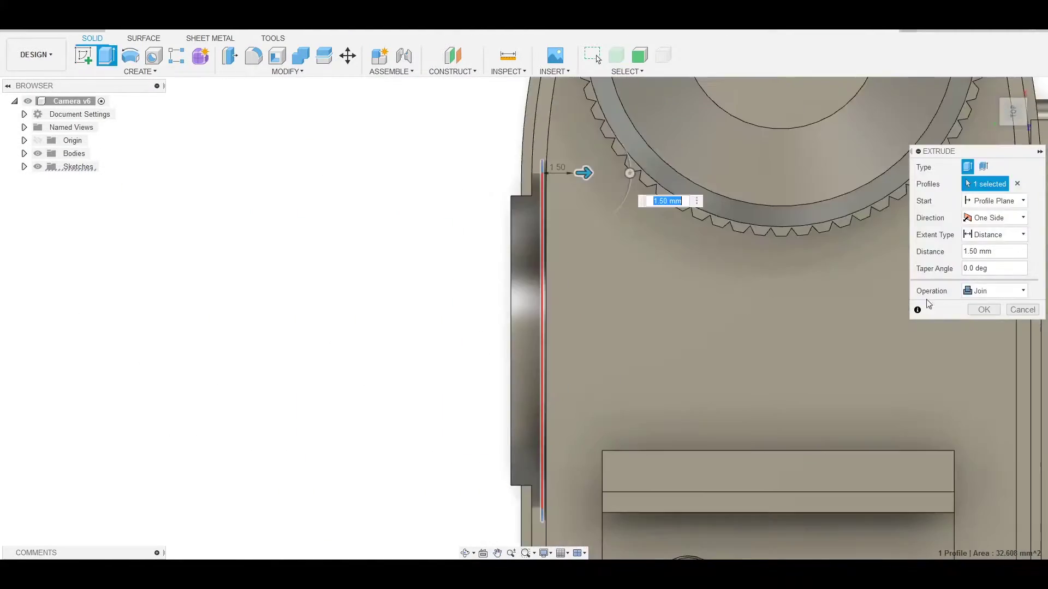
{"action": "middle_click_drag", "start_coordinate": [225, 305], "coordinate": [376, 262], "text": "shift"}
{"action": "left_click", "coordinate": [983, 309]}
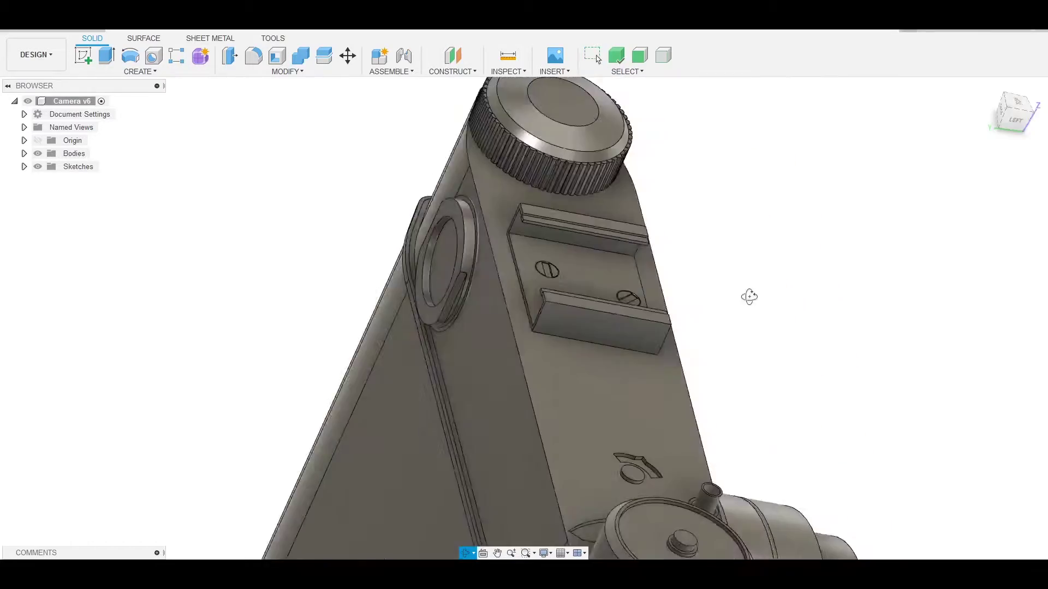
{"action": "mouse_move", "coordinate": [748, 297]}
{"action": "middle_mouse_down", "text": "shift"}
{"action": "mouse_move", "coordinate": [767, 354]}
{"action": "mouse_move", "coordinate": [647, 417]}
{"action": "middle_mouse_up", "text": "shift"}
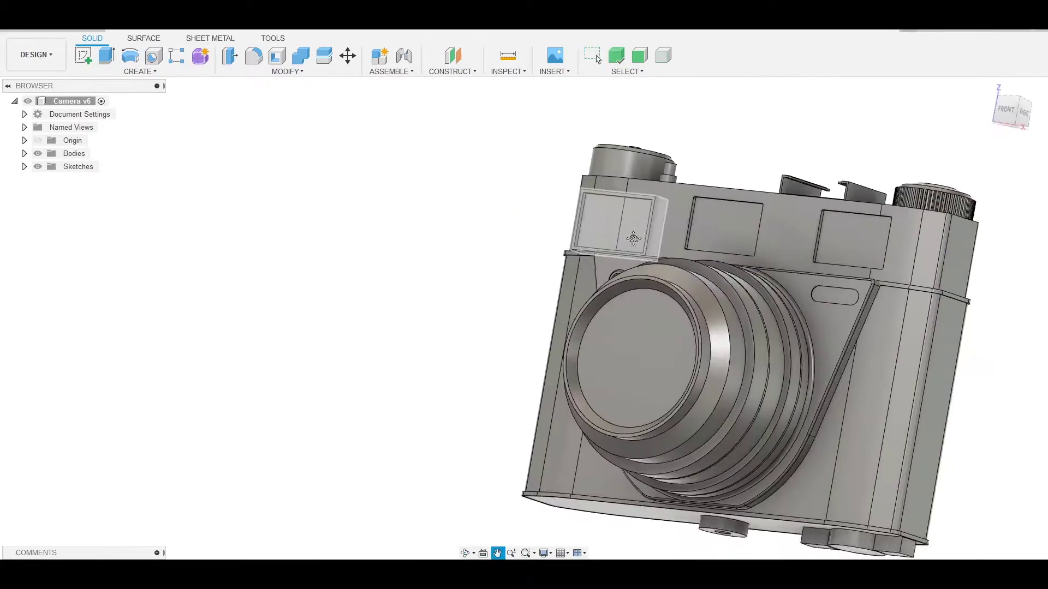
Sketch a large and a small circle on the camera's bottom face.
{"action": "right_click", "coordinate": [647, 417]}
{"action": "key", "text": "Escape"}
{"action": "key", "text": "c"}
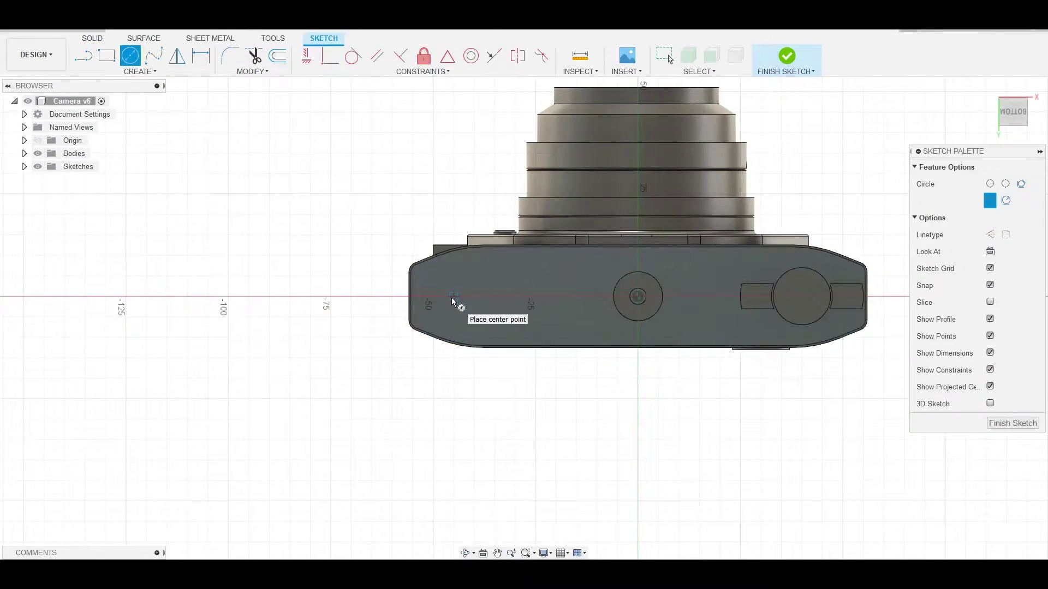
{"action": "left_click", "coordinate": [488, 295]}
{"action": "scroll", "coordinate": [498, 299], "scroll_direction": "up", "scroll_amount": 2}
{"action": "left_click", "coordinate": [513, 321]}
{"action": "left_click", "coordinate": [533, 321]}
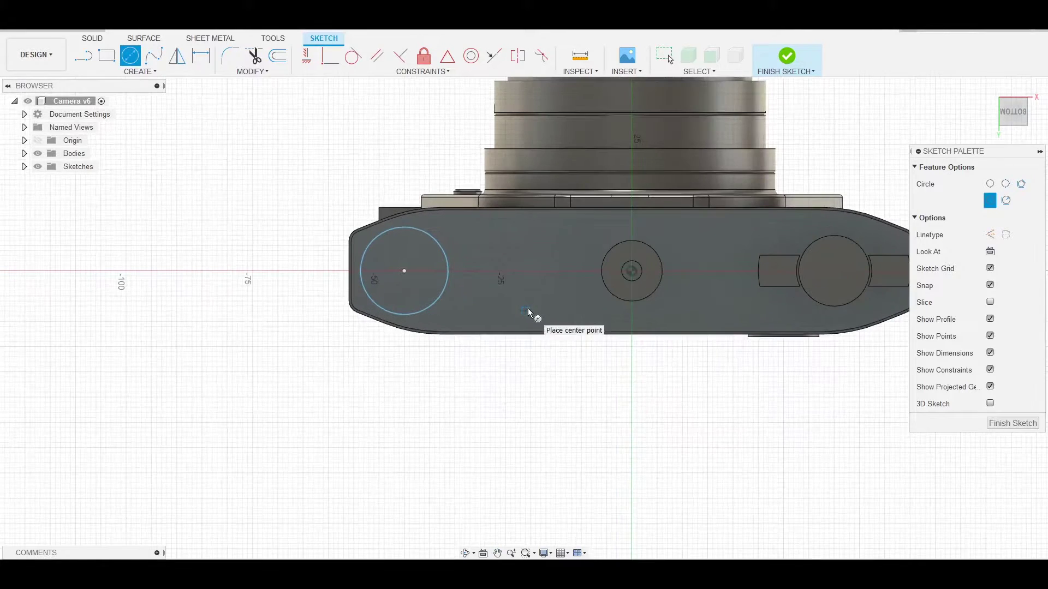
{"action": "mouse_move", "coordinate": [551, 322]}
{"action": "middle_mouse_down"}
{"action": "mouse_move", "coordinate": [551, 297]}
{"action": "mouse_move", "coordinate": [535, 321]}
{"action": "mouse_move", "coordinate": [583, 319]}
{"action": "middle_mouse_up"}
{"action": "scroll", "coordinate": [535, 321], "scroll_direction": "up", "scroll_amount": 1}
{"action": "right_click_drag", "start_coordinate": [506, 336], "coordinate": [505, 376]}
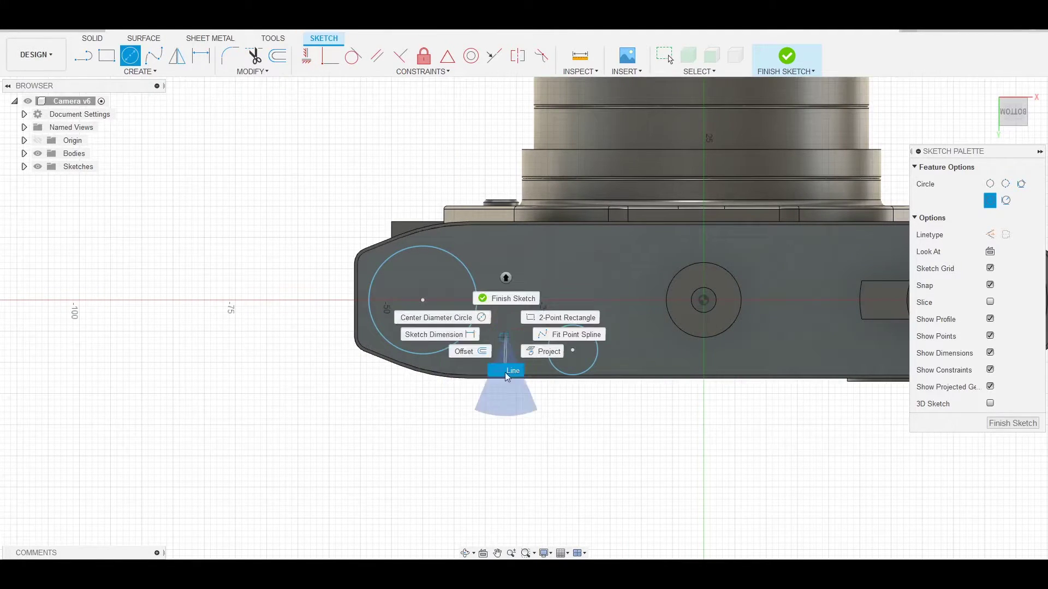
{"action": "scroll", "coordinate": [582, 376], "scroll_direction": "up", "scroll_amount": 3}
Draw a curve joining the large circle tangentially to the small circle.
{"action": "right_click", "coordinate": [417, 299]}
{"action": "key", "text": "Escape"}
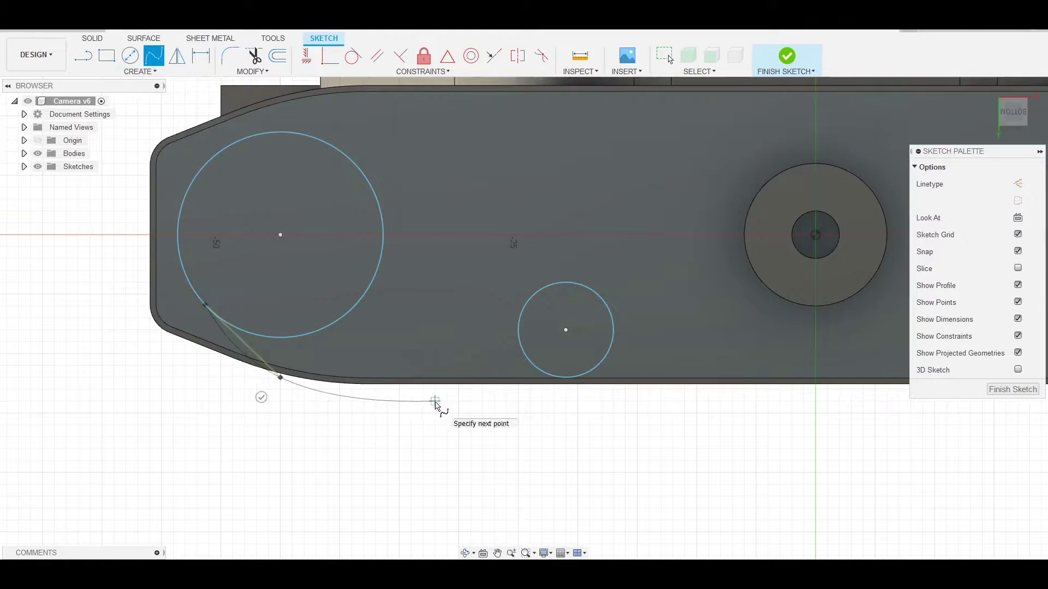
{"action": "left_click", "coordinate": [411, 402]}
{"action": "left_click", "coordinate": [566, 377]}
{"action": "key", "text": "Return"}
{"action": "middle_click_drag", "start_coordinate": [420, 239], "coordinate": [464, 322]}
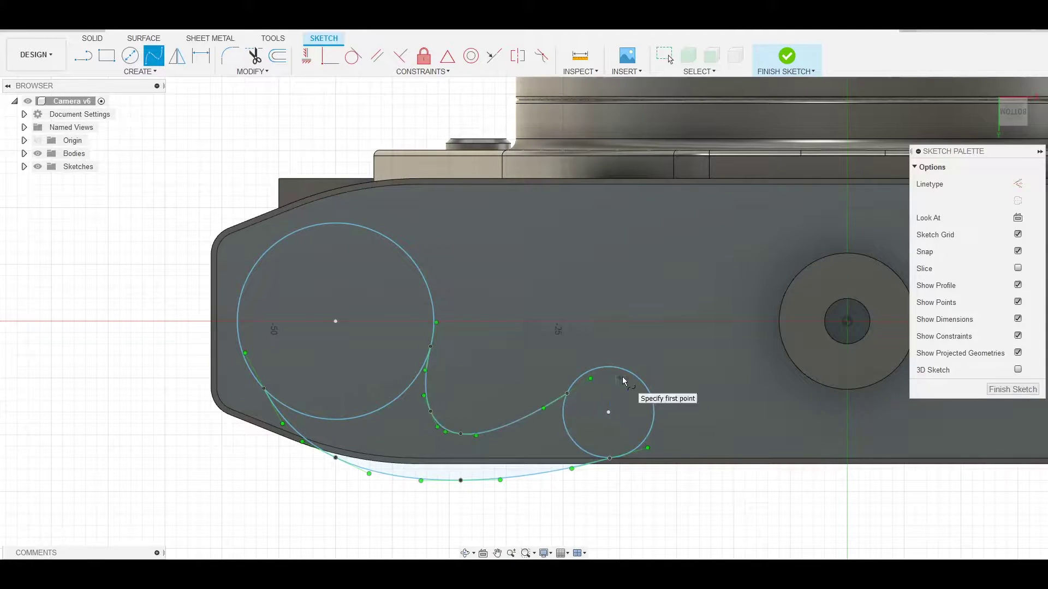
{"action": "scroll", "coordinate": [623, 377], "scroll_direction": "down", "scroll_amount": 2}
{"action": "scroll", "coordinate": [506, 385], "scroll_direction": "up", "scroll_amount": 3}
Adjust the spline's junction points with Move/Copy to refine the comma shape.
{"action": "right_click", "coordinate": [541, 393]}
{"action": "left_click", "coordinate": [480, 370]}
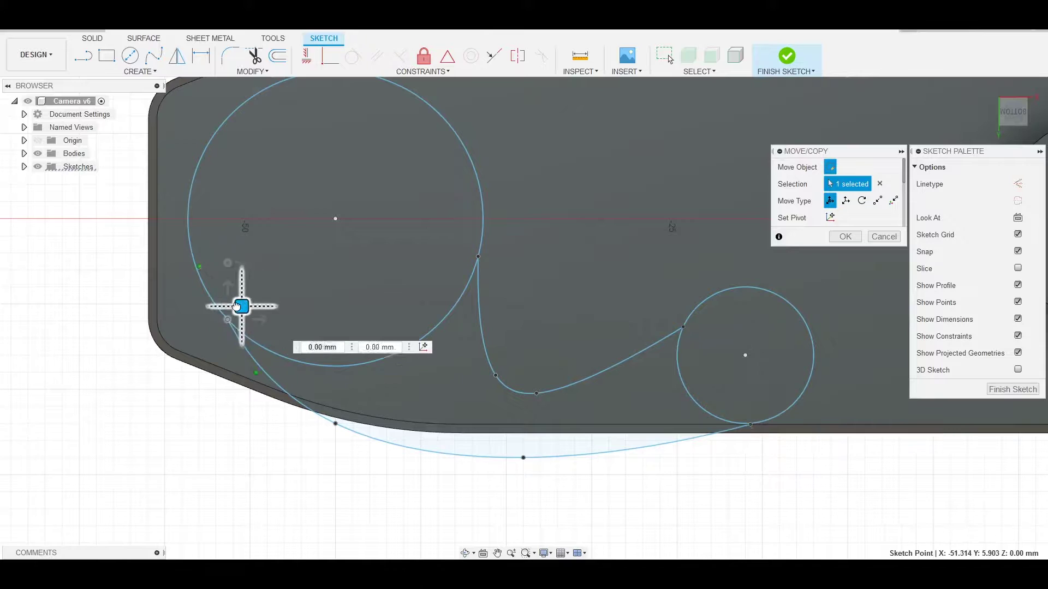
{"action": "left_click_drag", "start_coordinate": [241, 304], "coordinate": [213, 269]}
{"action": "scroll", "coordinate": [316, 342], "scroll_direction": "down", "scroll_amount": 2}
{"action": "scroll", "coordinate": [317, 342], "scroll_direction": "up", "scroll_amount": 4}
{"action": "scroll", "coordinate": [562, 352], "scroll_direction": "down", "scroll_amount": 2}
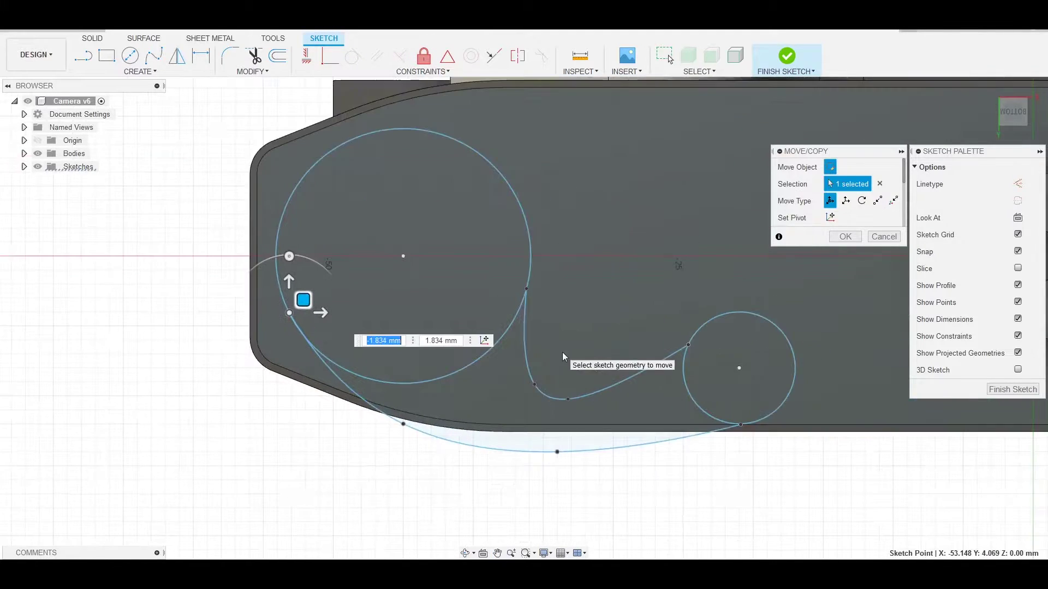
{"action": "middle_click_drag", "start_coordinate": [562, 352], "coordinate": [550, 380]}
{"action": "left_click", "coordinate": [540, 403]}
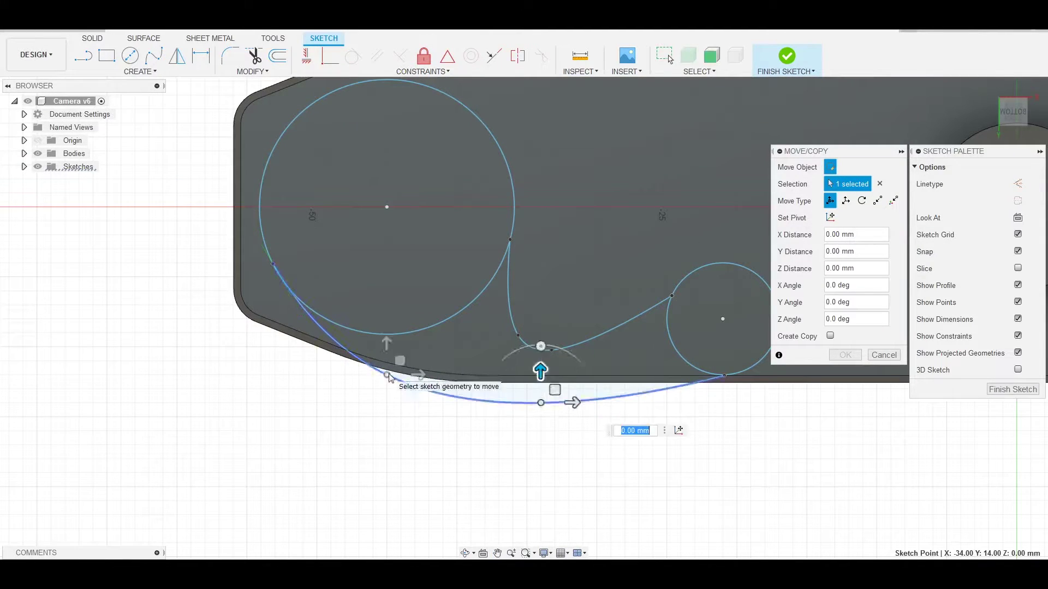
{"action": "scroll", "coordinate": [665, 368], "scroll_direction": "down", "scroll_amount": 3}
{"action": "middle_click_drag", "start_coordinate": [665, 368], "coordinate": [653, 306], "text": "shift"}
Extrude the comma-shaped profiles 0.5 mm as a new body.
{"action": "type", "text": "e.5"}
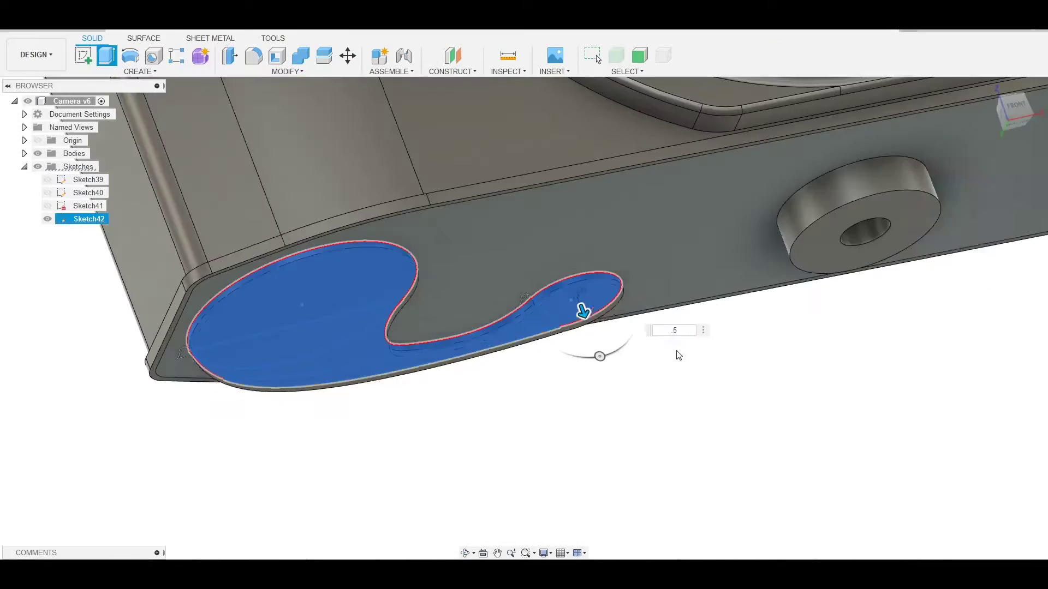
{"action": "key", "text": "Return"}
{"action": "middle_click_drag", "start_coordinate": [414, 459], "coordinate": [300, 310], "text": "shift"}
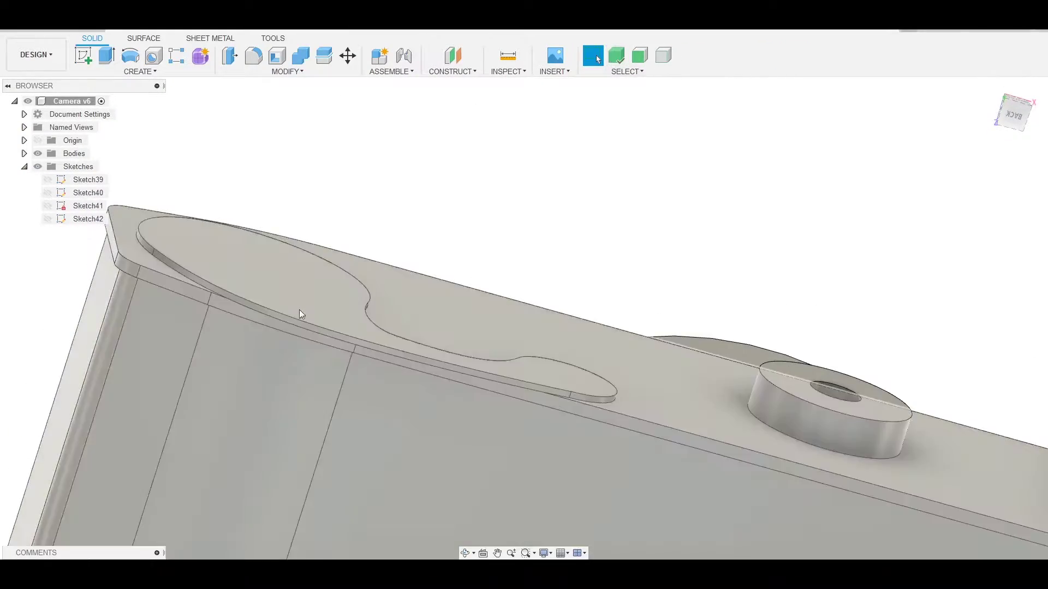
{"action": "type", "text": "e.5"}
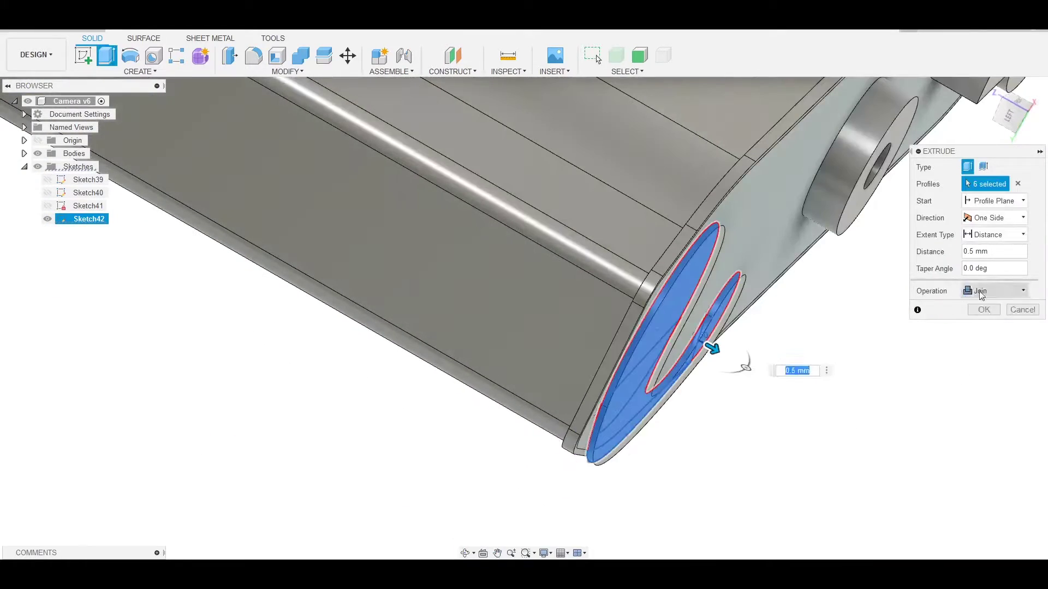
{"action": "key", "text": "Return"}
Sketch a circle on the plate's large end, offset it into a ring, and extrude it.
{"action": "left_click", "coordinate": [411, 271]}
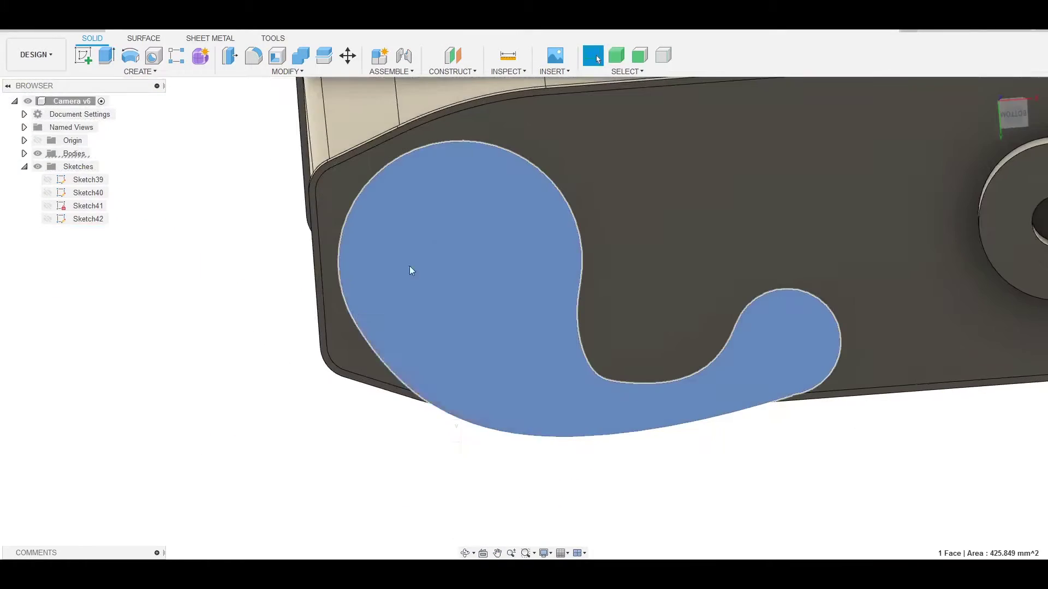
{"action": "key", "text": "c"}
{"action": "left_click", "coordinate": [607, 289]}
{"action": "left_click", "coordinate": [721, 325]}
{"action": "right_click", "coordinate": [714, 322]}
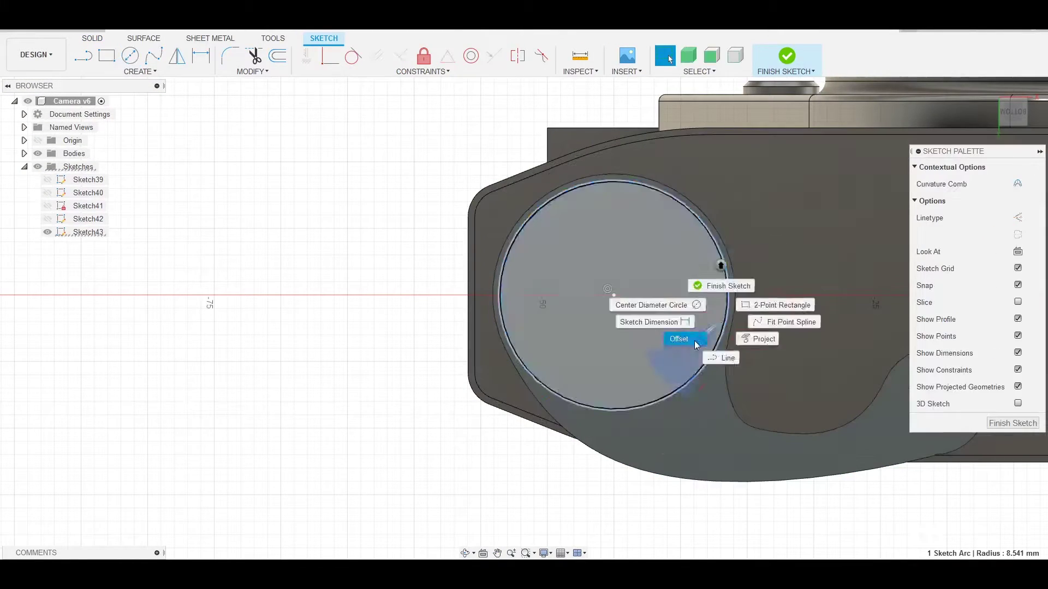
{"action": "left_click", "coordinate": [696, 345]}
{"action": "key", "text": "Return"}
{"action": "right_click", "coordinate": [721, 296]}
{"action": "left_click", "coordinate": [704, 368]}
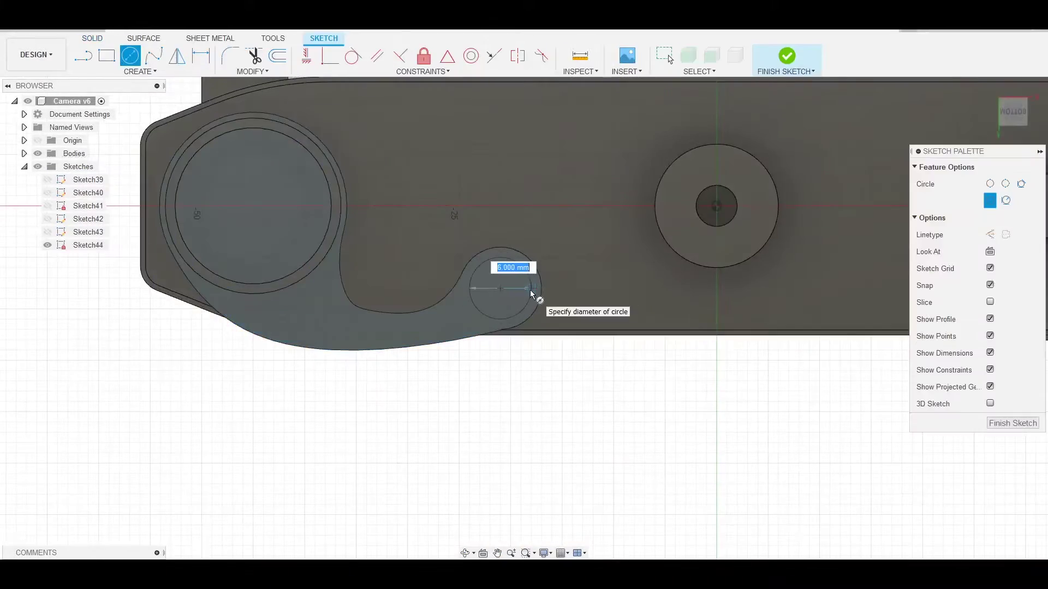
Add a small circle at the plate's narrow end and offset the round rim face 0.10 mm.
{"action": "left_click", "coordinate": [598, 281]}
{"action": "left_click", "coordinate": [590, 368]}
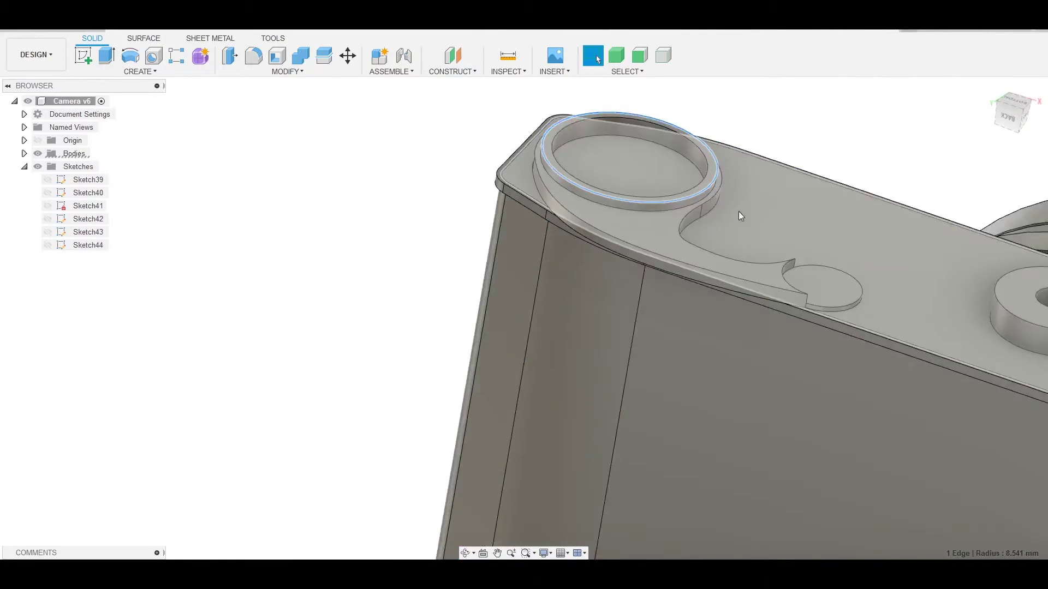
{"action": "right_click", "coordinate": [750, 288]}
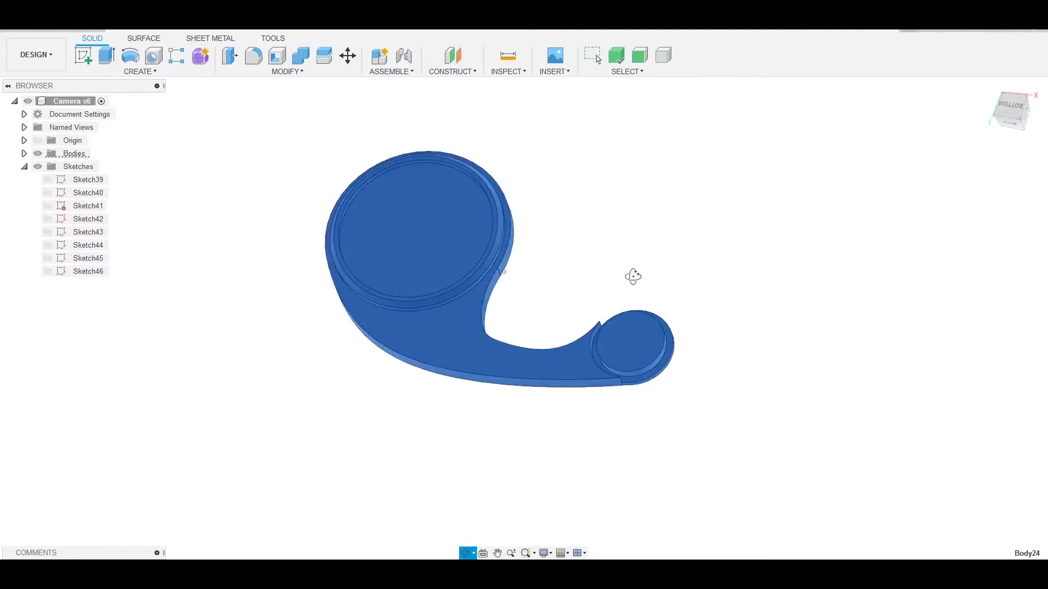
{"action": "left_click_drag", "start_coordinate": [633, 277], "coordinate": [624, 357]}
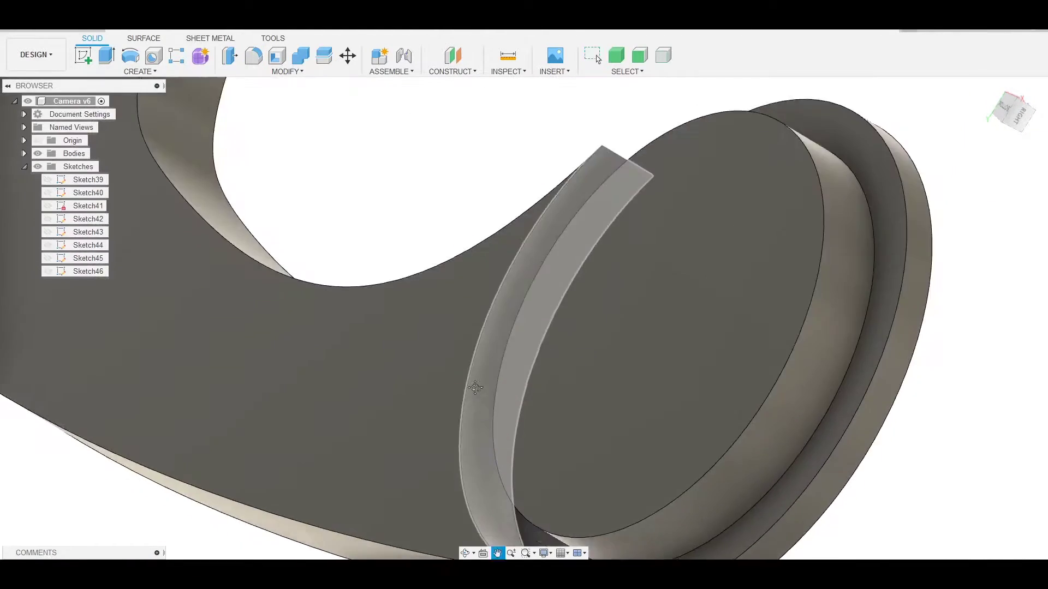
{"action": "scroll", "coordinate": [476, 387], "scroll_direction": "down", "scroll_amount": 5}
{"action": "scroll", "coordinate": [631, 458], "scroll_direction": "down", "scroll_amount": 3}
{"action": "mouse_move", "coordinate": [631, 458]}
{"action": "middle_mouse_down", "text": "shift"}
{"action": "mouse_move", "coordinate": [534, 444]}
{"action": "mouse_move", "coordinate": [564, 371]}
{"action": "middle_mouse_up", "text": "shift"}
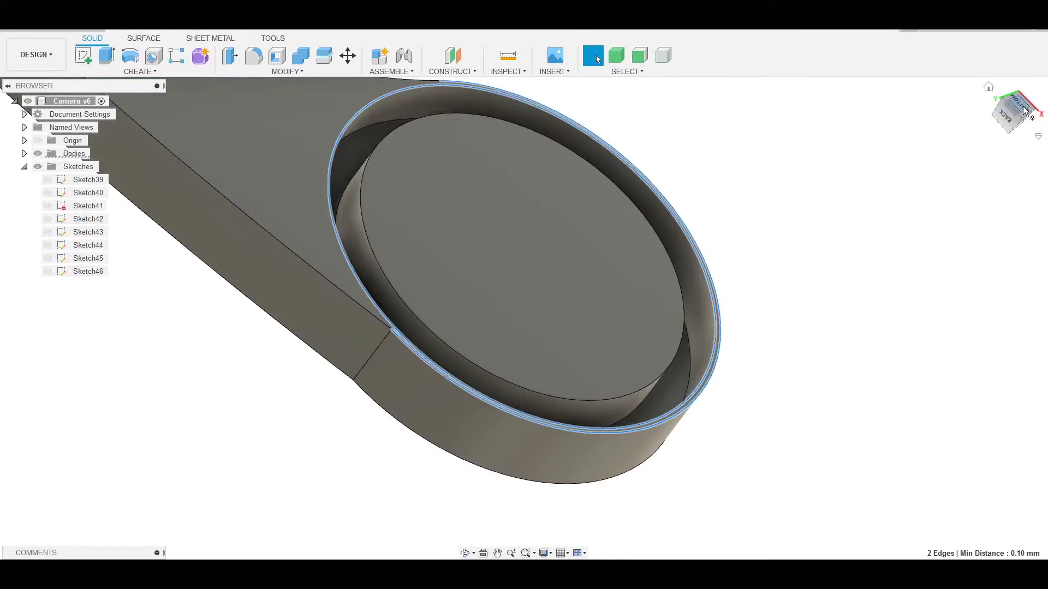
Start a new sketch on the camera's bottom face, viewed straight on.
{"action": "left_click", "coordinate": [1024, 111]}
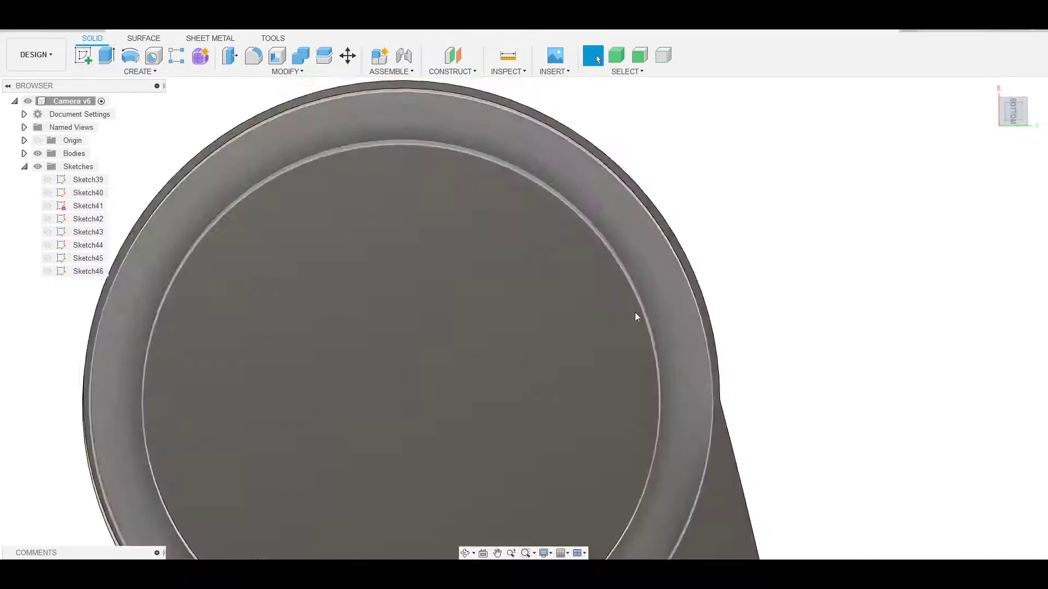
{"action": "scroll", "coordinate": [452, 311], "scroll_direction": "up", "scroll_amount": 5}
{"action": "right_click", "coordinate": [451, 311]}
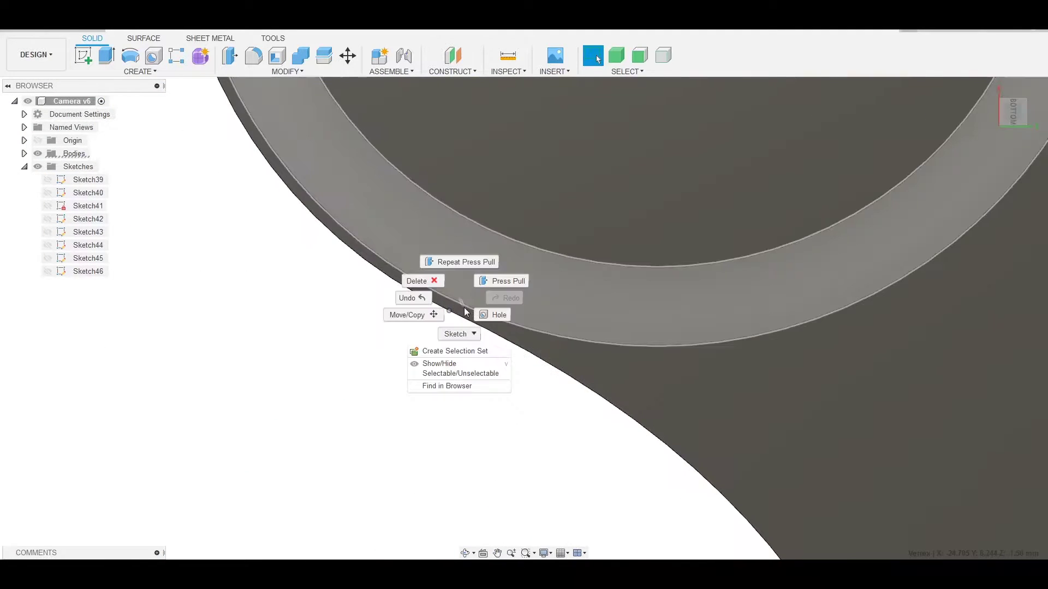
{"action": "left_click", "coordinate": [494, 311]}
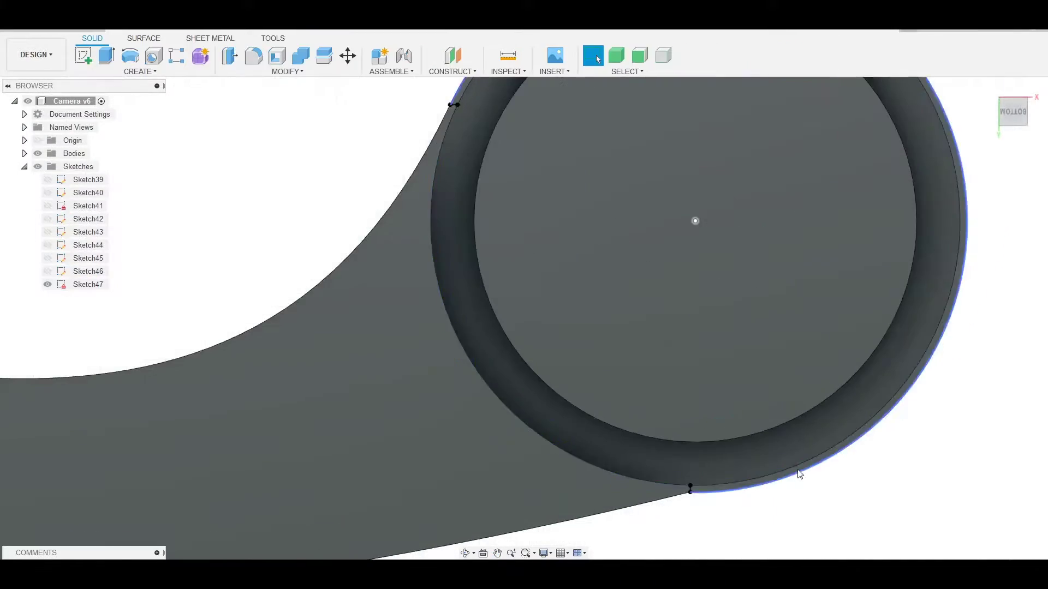
Confirm the extrusion cut, then start a fillet on two edges and cancel it.
{"action": "key", "text": "e"}
{"action": "left_click", "coordinate": [984, 326]}
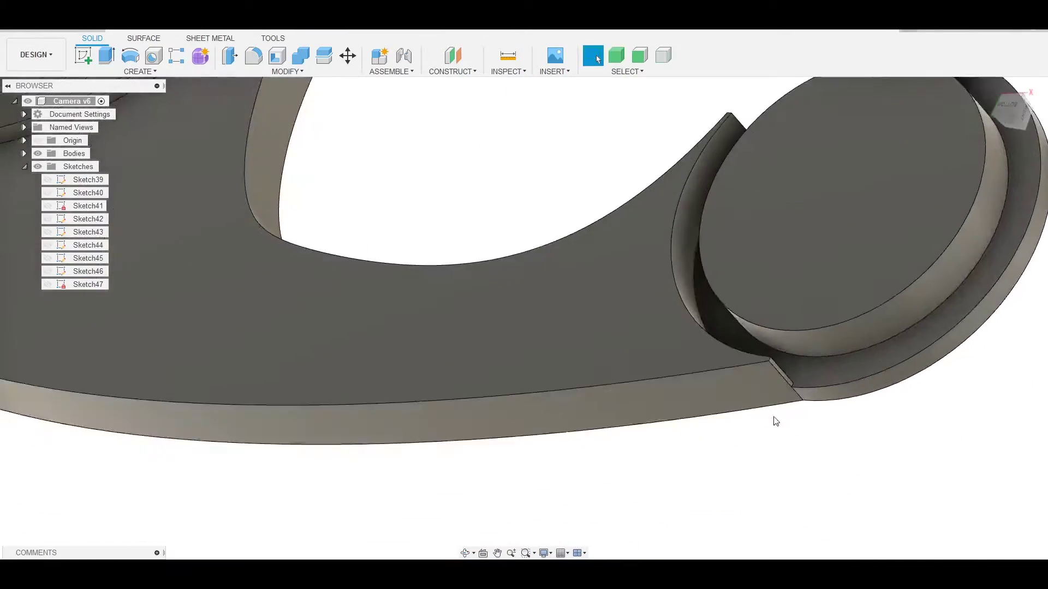
{"action": "right_click", "coordinate": [620, 313]}
{"action": "left_click", "coordinate": [631, 276]}
{"action": "middle_click_drag", "start_coordinate": [791, 335], "coordinate": [655, 300], "text": "shift"}
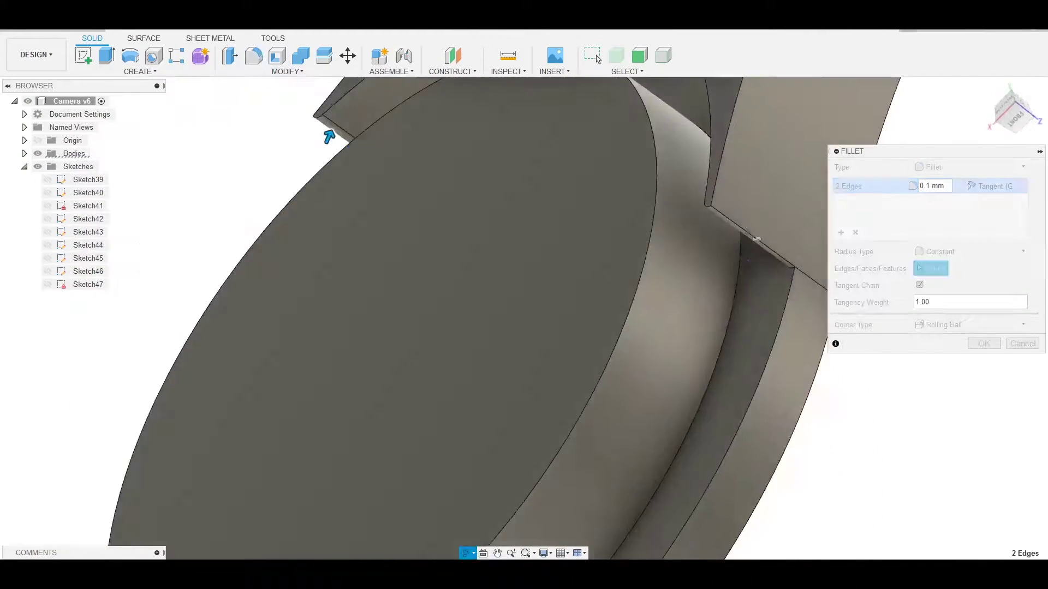
{"action": "key", "text": "Escape"}
{"action": "middle_click_drag", "start_coordinate": [546, 284], "coordinate": [492, 277], "text": "shift"}
{"action": "right_click", "coordinate": [927, 327]}
{"action": "mouse_move", "coordinate": [926, 404]}
{"action": "middle_mouse_down", "text": "shift"}
{"action": "mouse_move", "coordinate": [525, 397]}
{"action": "mouse_move", "coordinate": [772, 346]}
{"action": "mouse_move", "coordinate": [531, 205]}
{"action": "middle_mouse_up", "text": "shift"}
Try filleting the selected edges and cancel when the fillet fails.
{"action": "key", "text": "f"}
{"action": "scroll", "coordinate": [773, 345], "scroll_direction": "up", "scroll_amount": 5}
{"action": "key", "text": "Return"}
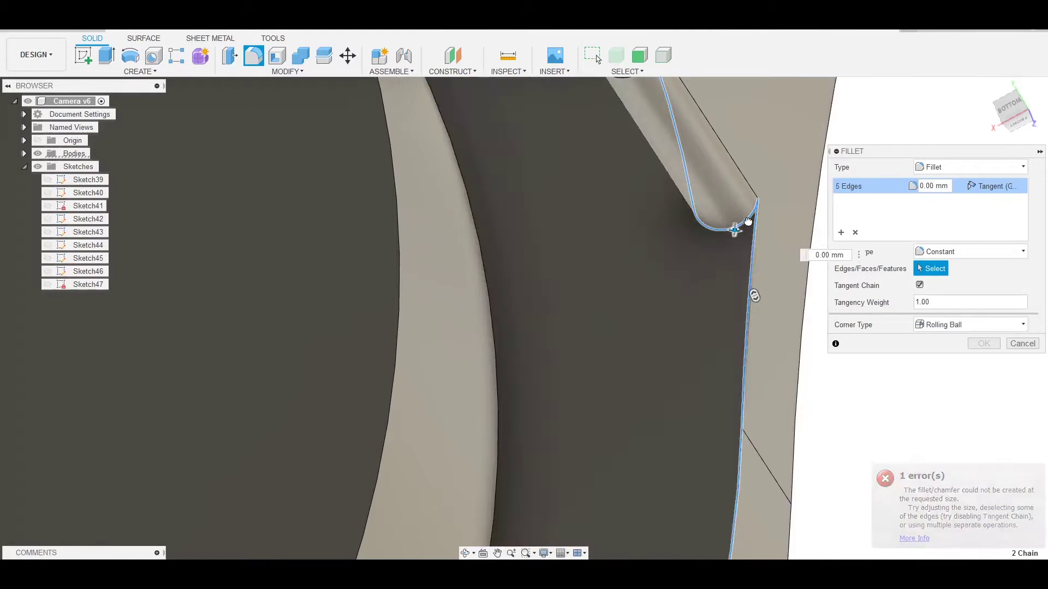
{"action": "scroll", "coordinate": [764, 244], "scroll_direction": "down", "scroll_amount": 5}
{"action": "mouse_move", "coordinate": [691, 256]}
{"action": "middle_mouse_down", "text": "shift"}
{"action": "mouse_move", "coordinate": [756, 402]}
{"action": "mouse_move", "coordinate": [805, 398]}
{"action": "mouse_move", "coordinate": [778, 306]}
{"action": "middle_mouse_up", "text": "shift"}
{"action": "key", "text": "Escape"}
Apply a 0.1 mm fillet to the seven edges of the plate's round disc.
{"action": "scroll", "coordinate": [557, 421], "scroll_direction": "up", "scroll_amount": 5}
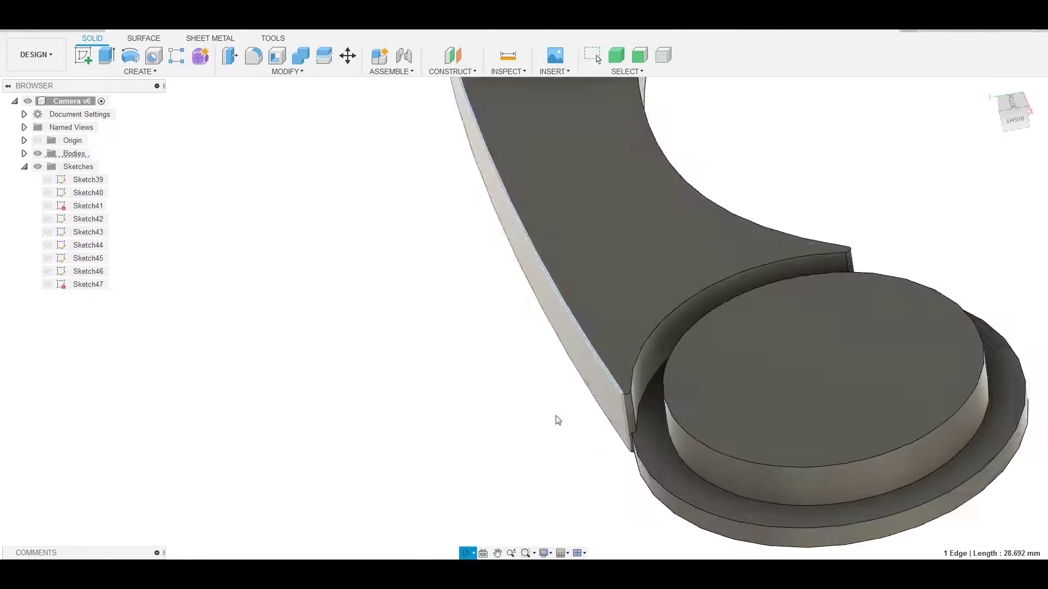
{"action": "mouse_move", "coordinate": [557, 421]}
{"action": "middle_mouse_down"}
{"action": "mouse_move", "coordinate": [824, 207]}
{"action": "mouse_move", "coordinate": [637, 402]}
{"action": "middle_mouse_up"}
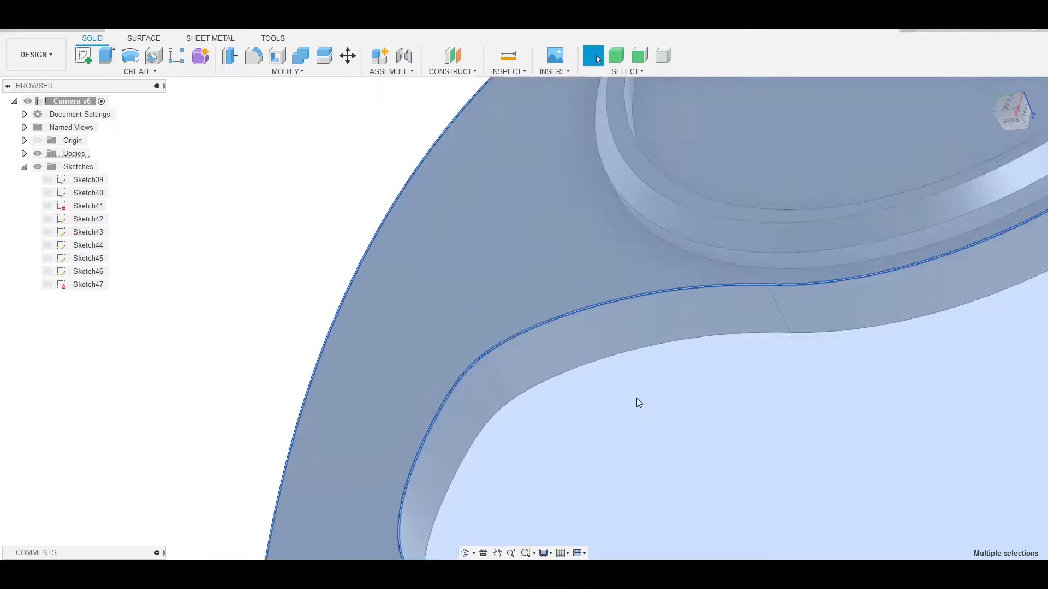
{"action": "scroll", "coordinate": [757, 226], "scroll_direction": "down", "scroll_amount": 5}
{"action": "scroll", "coordinate": [758, 226], "scroll_direction": "up", "scroll_amount": 5}
{"action": "middle_click_drag", "start_coordinate": [595, 280], "coordinate": [486, 346]}
{"action": "scroll", "coordinate": [475, 304], "scroll_direction": "up", "scroll_amount": 2}
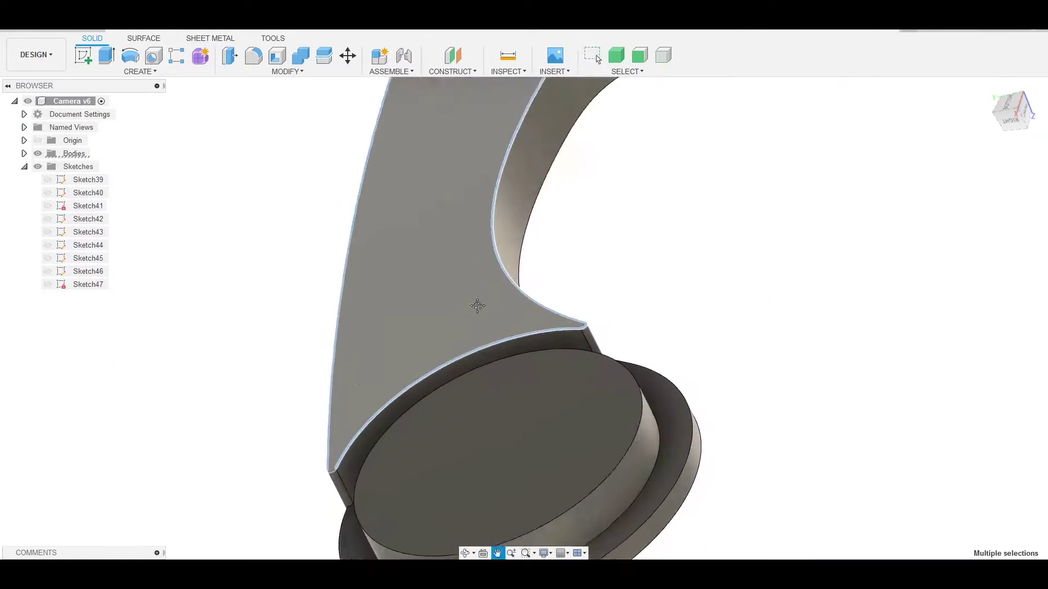
{"action": "mouse_move", "coordinate": [474, 304]}
{"action": "middle_mouse_down", "text": "shift"}
{"action": "mouse_move", "coordinate": [570, 413]}
{"action": "mouse_move", "coordinate": [672, 224]}
{"action": "middle_mouse_up", "text": "shift"}
{"action": "type", "text": "f2"}
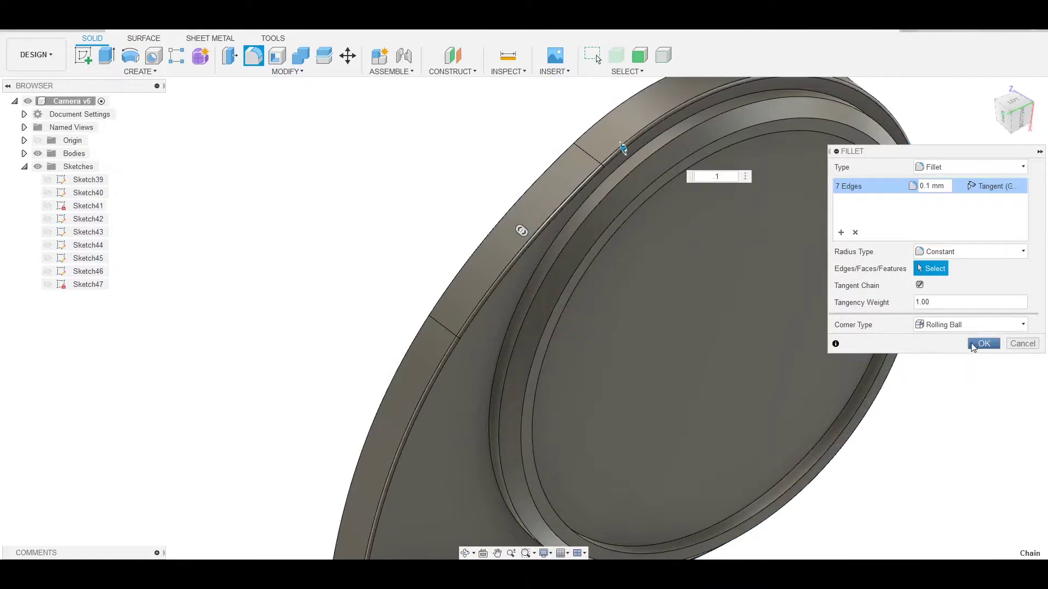
{"action": "left_click", "coordinate": [973, 348]}
{"action": "scroll", "coordinate": [702, 496], "scroll_direction": "down", "scroll_amount": 3}
{"action": "mouse_move", "coordinate": [702, 496]}
{"action": "middle_mouse_down", "text": "shift"}
{"action": "mouse_move", "coordinate": [884, 227]}
{"action": "mouse_move", "coordinate": [828, 374]}
{"action": "middle_mouse_up", "text": "shift"}
{"action": "scroll", "coordinate": [687, 328], "scroll_direction": "down", "scroll_amount": 5}
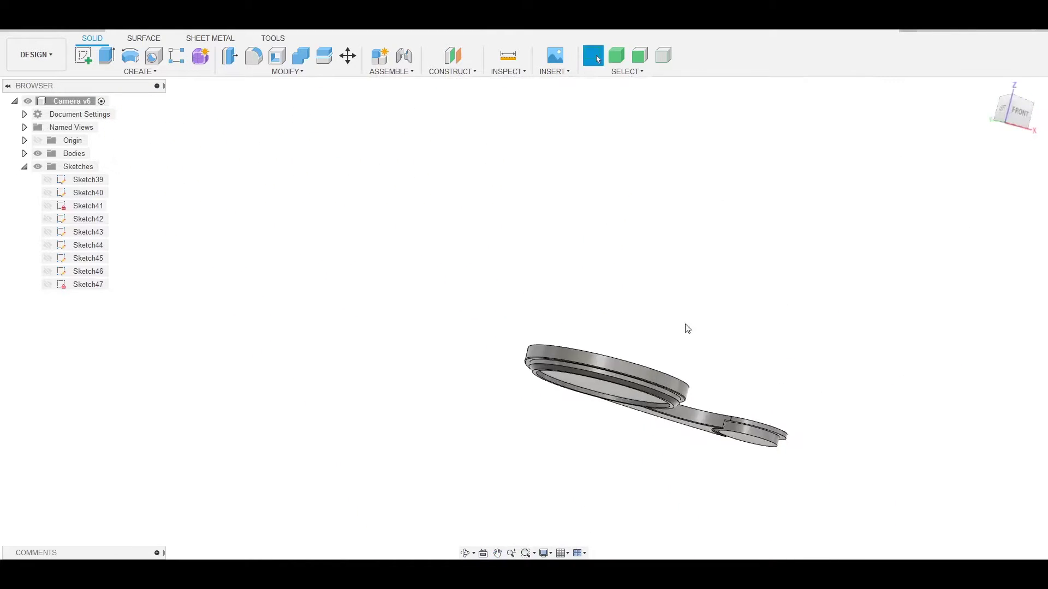
Start a sketch on the plate face and offset the plate outline.
{"action": "scroll", "coordinate": [685, 402], "scroll_direction": "up", "scroll_amount": 4}
{"action": "right_click", "coordinate": [713, 276]}
{"action": "left_click", "coordinate": [702, 339]}
{"action": "key", "text": "o"}
{"action": "left_click", "coordinate": [784, 316]}
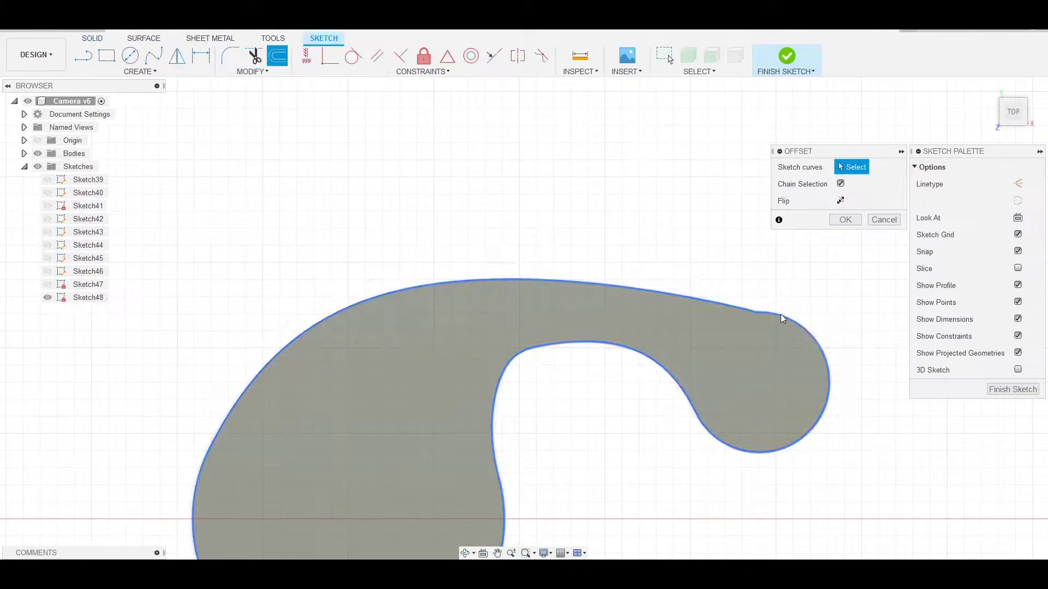
{"action": "right_click", "coordinate": [541, 295]}
{"action": "left_click", "coordinate": [513, 344]}
{"action": "key", "text": "l"}
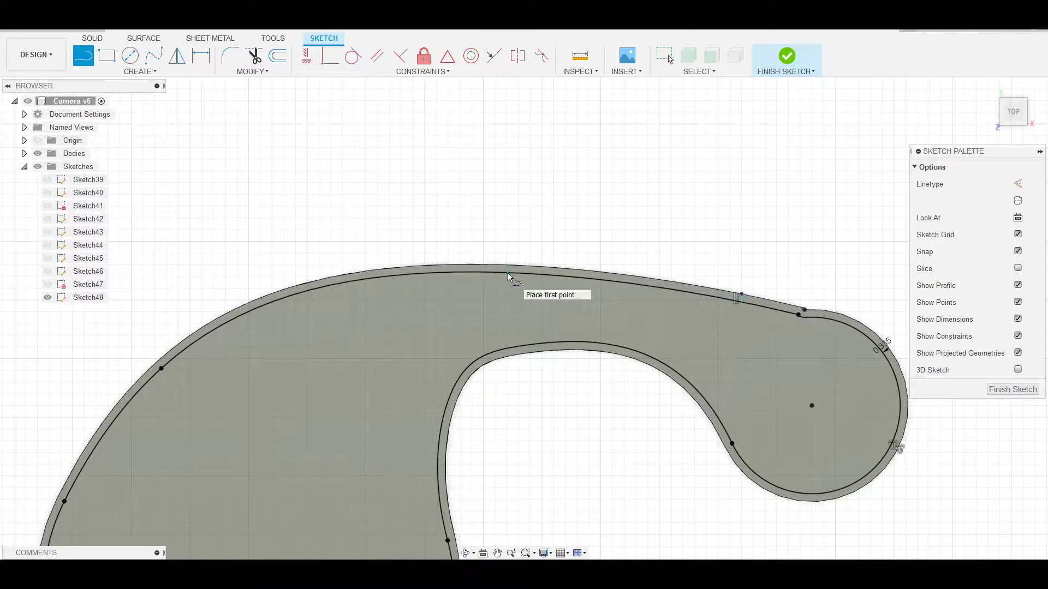
Trim away the inner offset curve and finish the sketch.
{"action": "left_click", "coordinate": [254, 55]}
{"action": "middle_click_drag", "start_coordinate": [462, 376], "coordinate": [528, 334]}
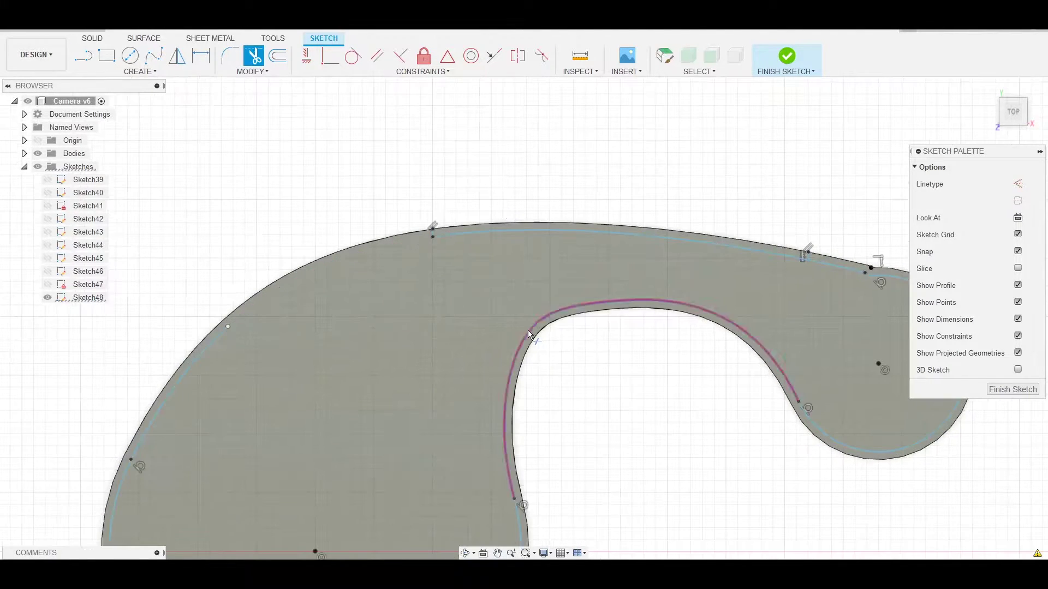
{"action": "left_click", "coordinate": [528, 334]}
{"action": "scroll", "coordinate": [395, 293], "scroll_direction": "down", "scroll_amount": 3}
{"action": "scroll", "coordinate": [777, 340], "scroll_direction": "up", "scroll_amount": 3}
{"action": "right_click", "coordinate": [536, 304]}
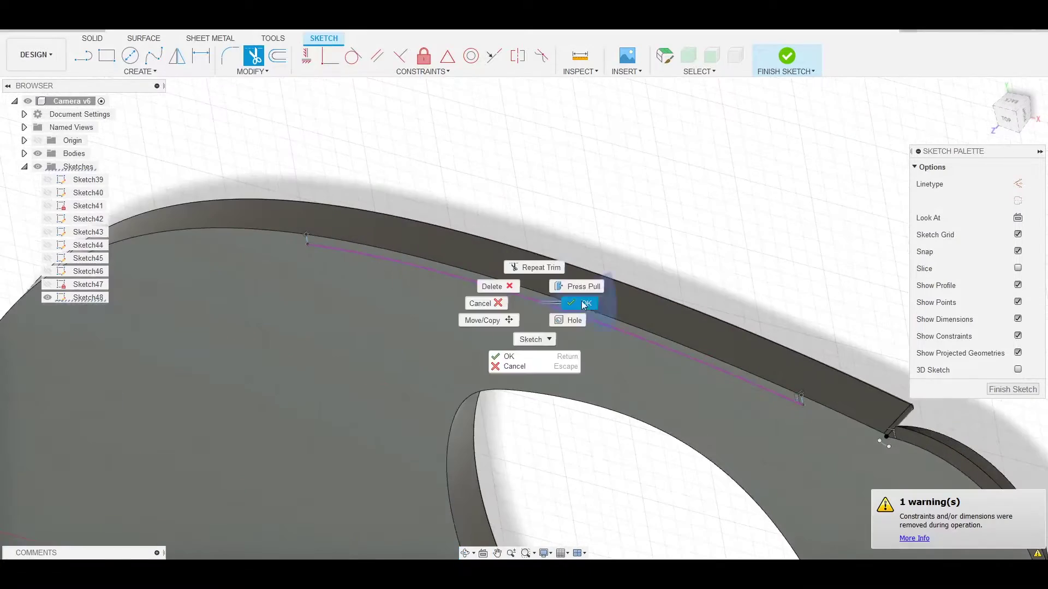
{"action": "left_click", "coordinate": [575, 306]}
Extrude the offset strip and confirm the face offset.
{"action": "left_click", "coordinate": [678, 346]}
{"action": "key", "text": "Return"}
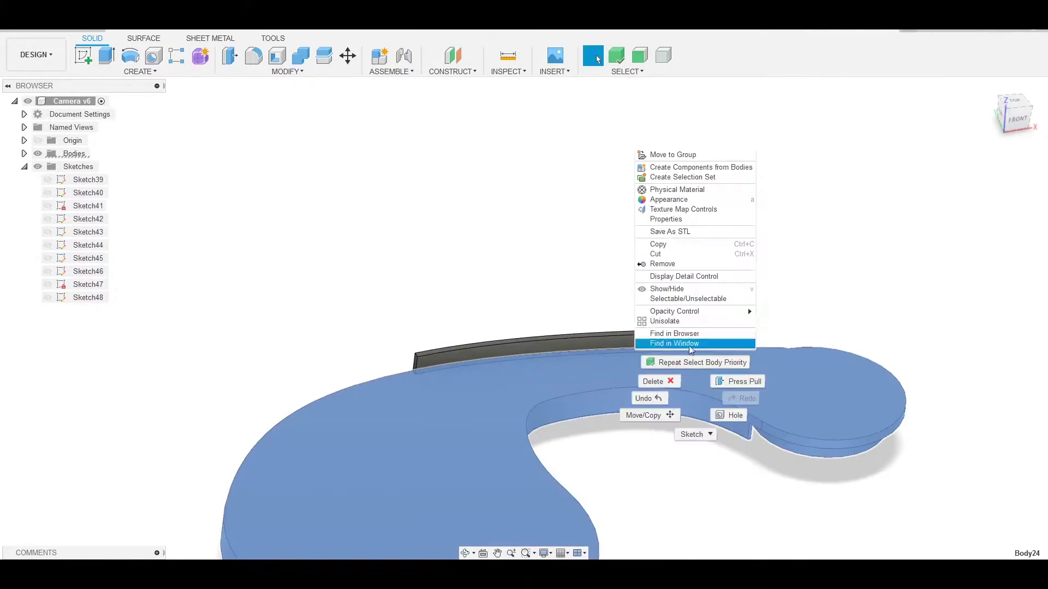
{"action": "left_click", "coordinate": [690, 345]}
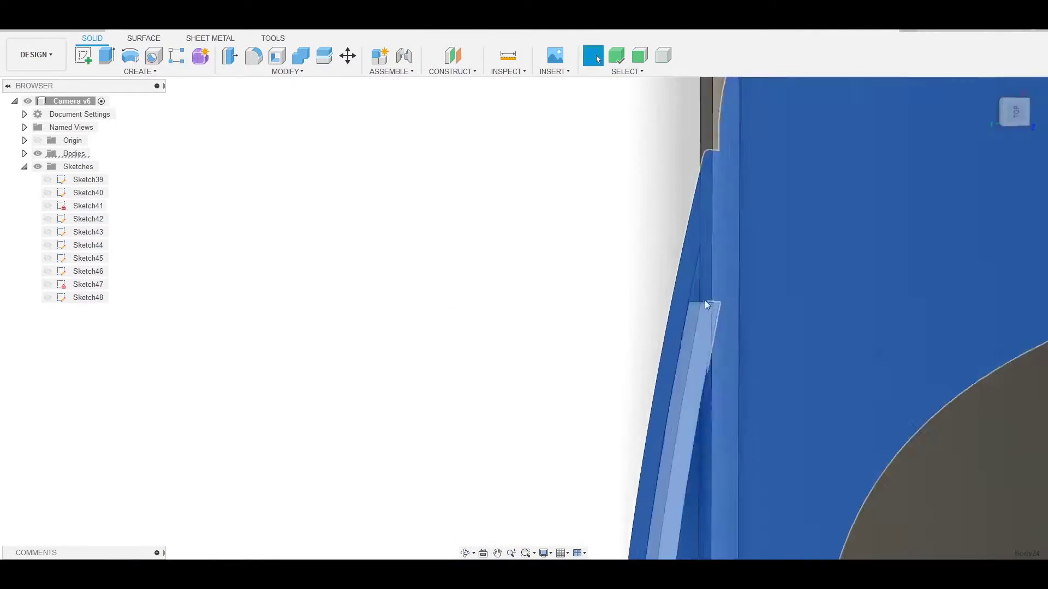
{"action": "middle_click_drag", "start_coordinate": [708, 305], "coordinate": [749, 320], "text": "shift"}
{"action": "key", "text": "Return"}
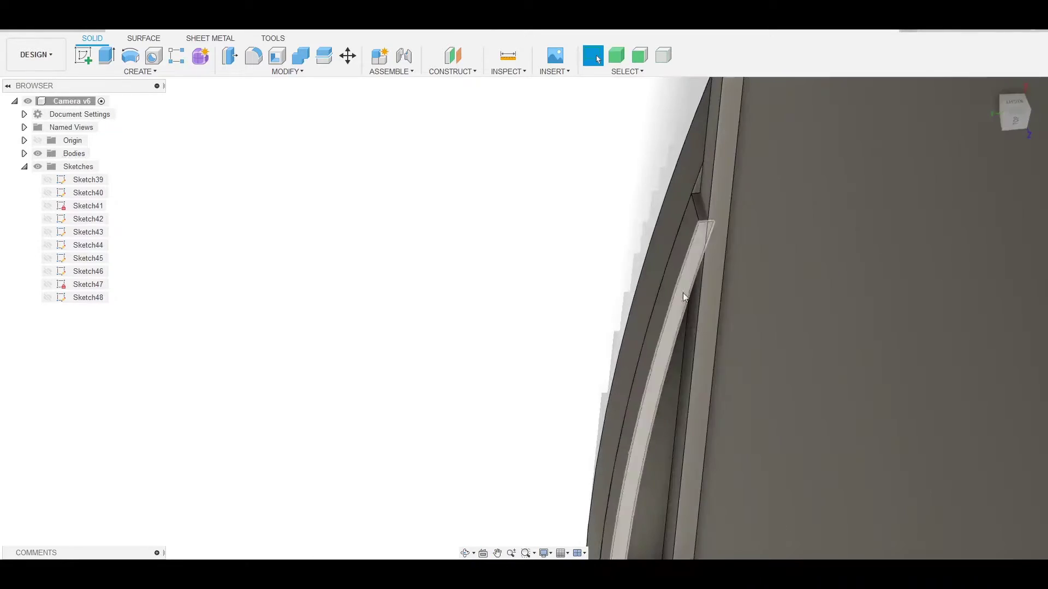
{"action": "left_click", "coordinate": [679, 373]}
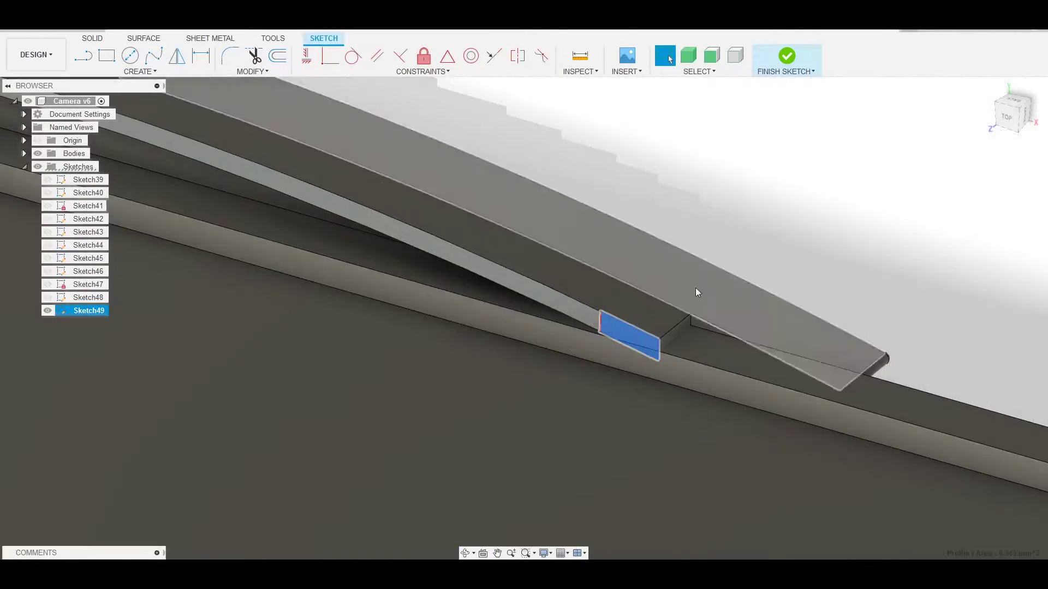
Cut the rectangular profile 0.50 mm deep into the end of the strip.
{"action": "key", "text": "e"}
{"action": "key", "text": "Escape"}
{"action": "right_click", "coordinate": [726, 292]}
{"action": "left_click", "coordinate": [766, 276]}
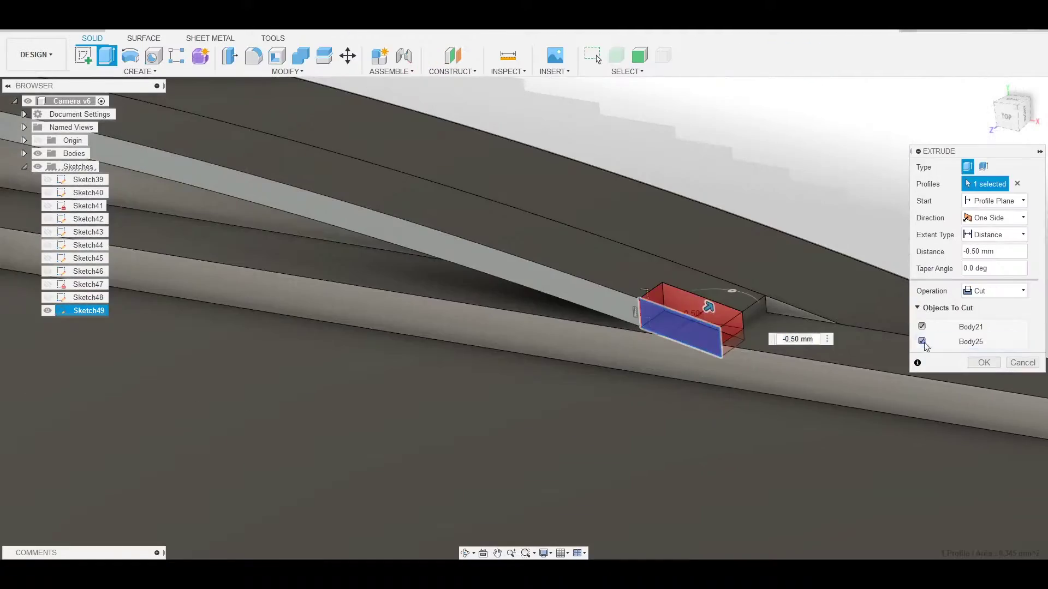
{"action": "key", "text": "Return"}
{"action": "mouse_move", "coordinate": [854, 379]}
{"action": "middle_mouse_down", "text": "shift"}
{"action": "mouse_move", "coordinate": [790, 402]}
{"action": "mouse_move", "coordinate": [849, 280]}
{"action": "mouse_move", "coordinate": [734, 397]}
{"action": "mouse_move", "coordinate": [664, 332]}
{"action": "middle_mouse_up", "text": "shift"}
Sketch a 3 mm diameter circle in the recess on the camera's bottom face.
{"action": "right_click", "coordinate": [664, 332]}
{"action": "left_click", "coordinate": [666, 393]}
{"action": "key", "text": "c"}
{"action": "scroll", "coordinate": [650, 403], "scroll_direction": "up", "scroll_amount": 3}
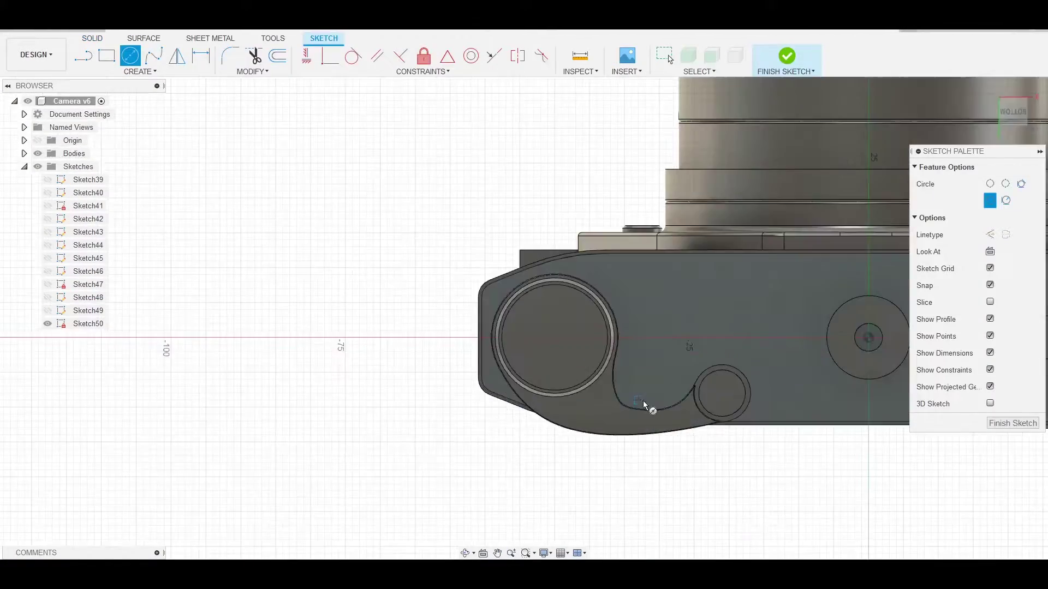
{"action": "scroll", "coordinate": [642, 386], "scroll_direction": "up", "scroll_amount": 3}
{"action": "left_click", "coordinate": [615, 403]}
{"action": "scroll", "coordinate": [612, 409], "scroll_direction": "up", "scroll_amount": 2}
{"action": "scroll", "coordinate": [607, 415], "scroll_direction": "up", "scroll_amount": 2}
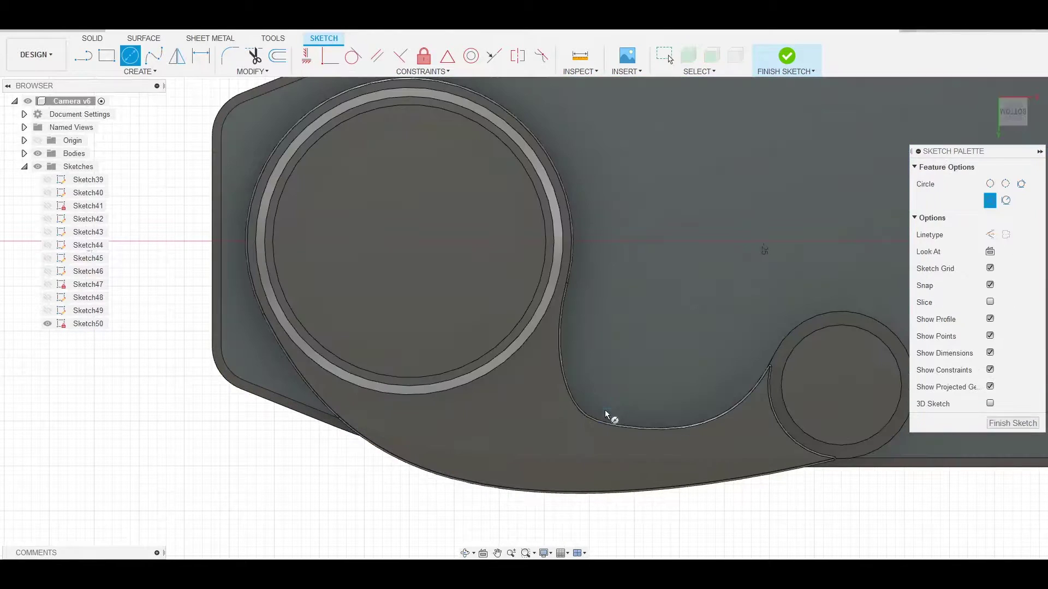
{"action": "key", "text": "Escape"}
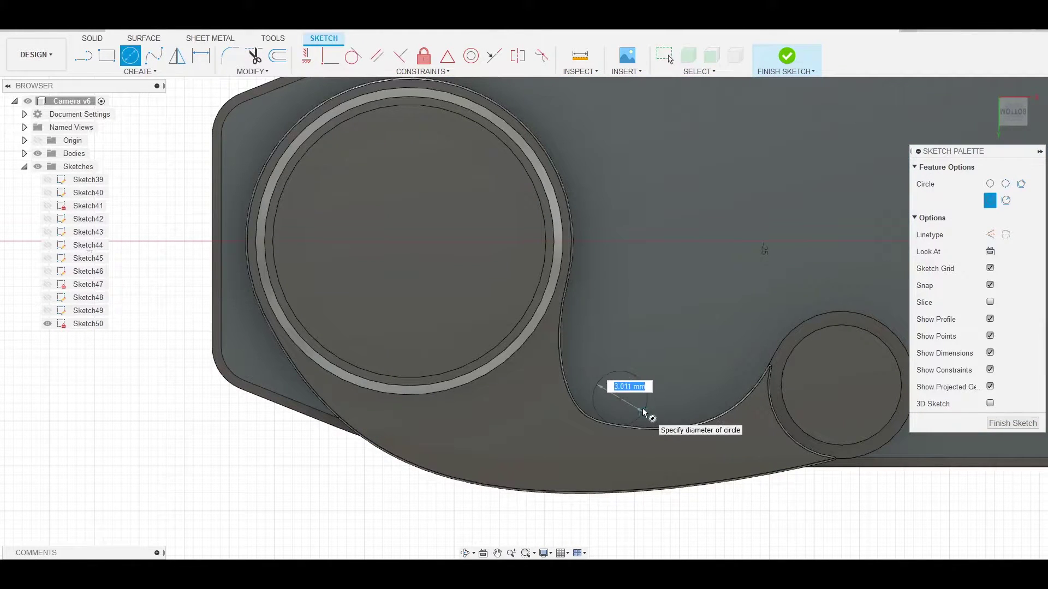
{"action": "type", "text": "3.1"}
{"action": "key", "text": "Return"}
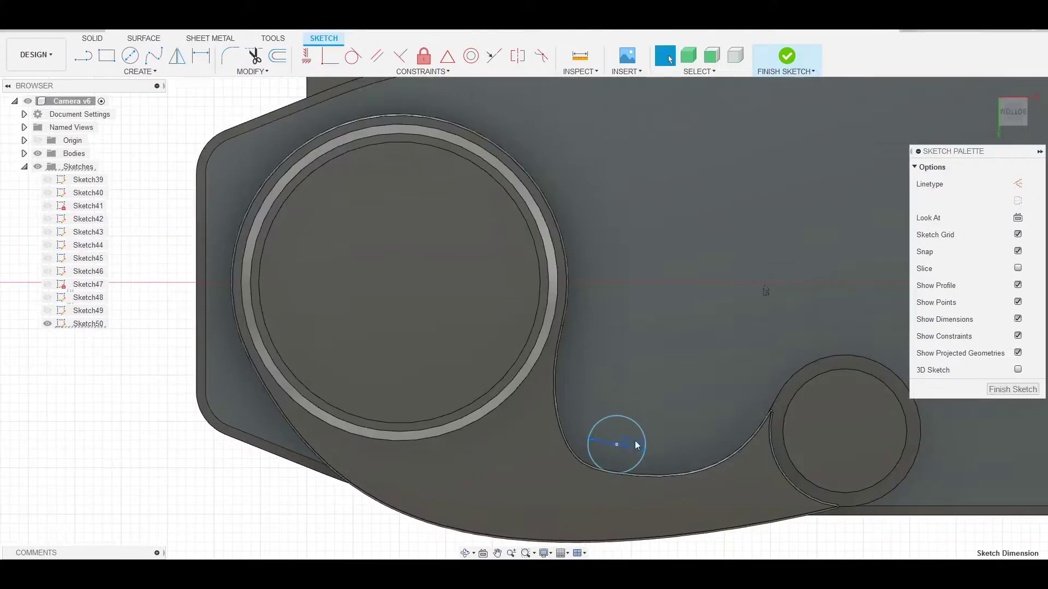
Offset the circle 0.228 mm and extrude the ring 0.40 mm with Join.
{"action": "key", "text": "o"}
{"action": "left_click", "coordinate": [627, 434]}
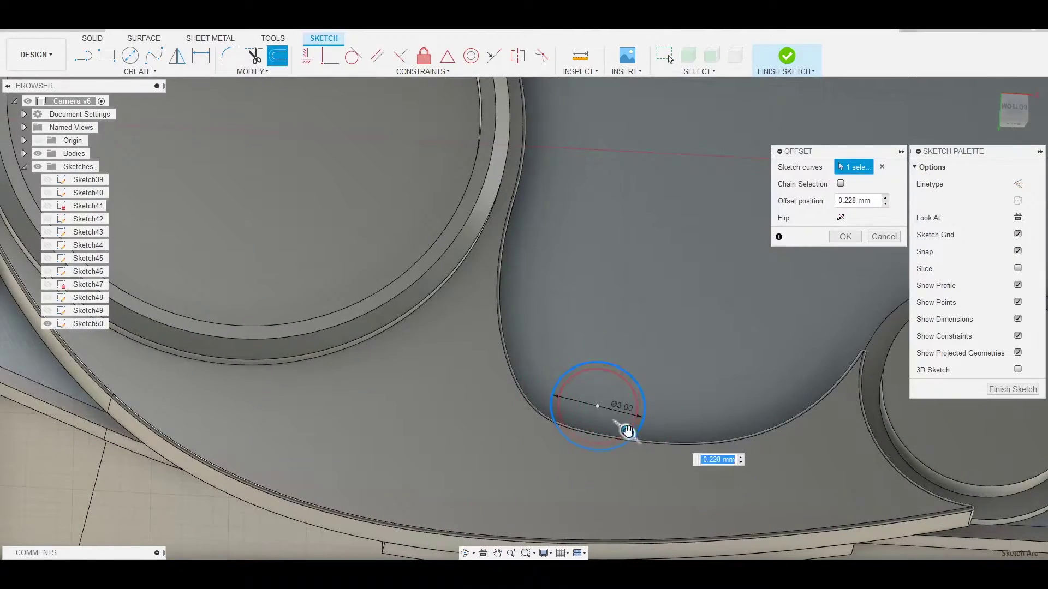
{"action": "key", "text": "Return"}
{"action": "key", "text": "e"}
{"action": "middle_click_drag", "start_coordinate": [641, 398], "coordinate": [631, 300], "text": "shift"}
{"action": "left_click", "coordinate": [995, 291]}
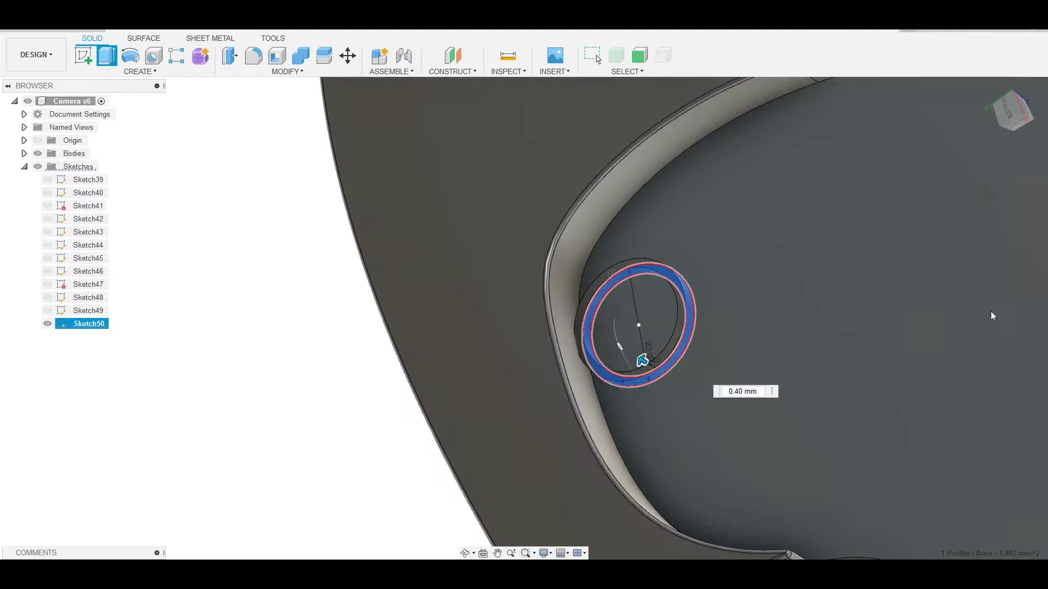
{"action": "left_click", "coordinate": [992, 316]}
Dismiss the Move command and orbit to view the camera's underside.
{"action": "key", "text": "m"}
{"action": "key", "text": "Escape"}
{"action": "scroll", "coordinate": [714, 300], "scroll_direction": "down", "scroll_amount": 5}
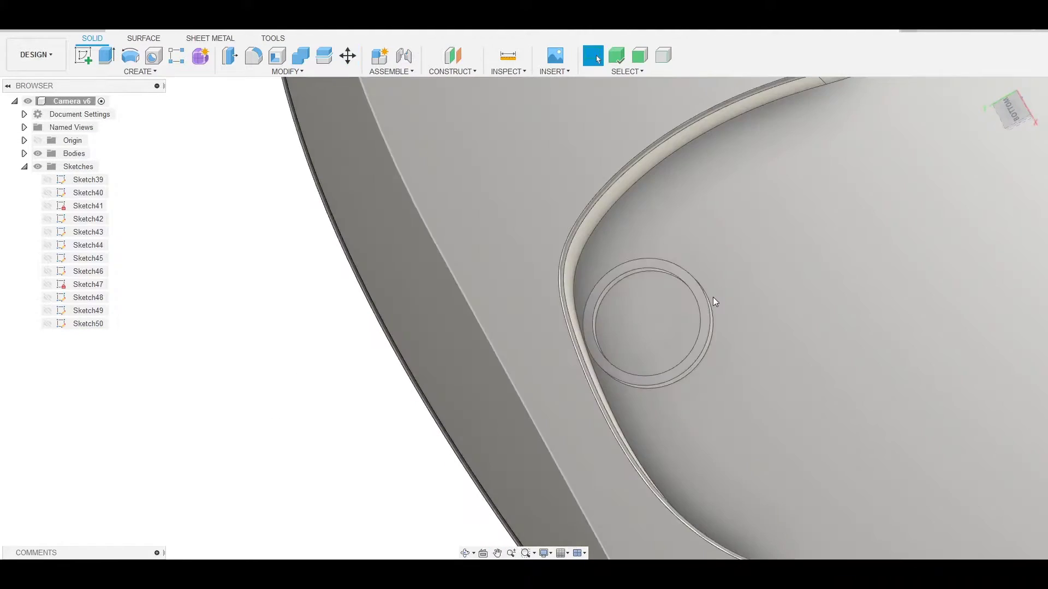
{"action": "scroll", "coordinate": [644, 304], "scroll_direction": "down", "scroll_amount": 3}
{"action": "mouse_move", "coordinate": [644, 304]}
{"action": "middle_mouse_down", "text": "shift"}
{"action": "mouse_move", "coordinate": [564, 384]}
{"action": "mouse_move", "coordinate": [543, 231]}
{"action": "middle_mouse_up", "text": "shift"}
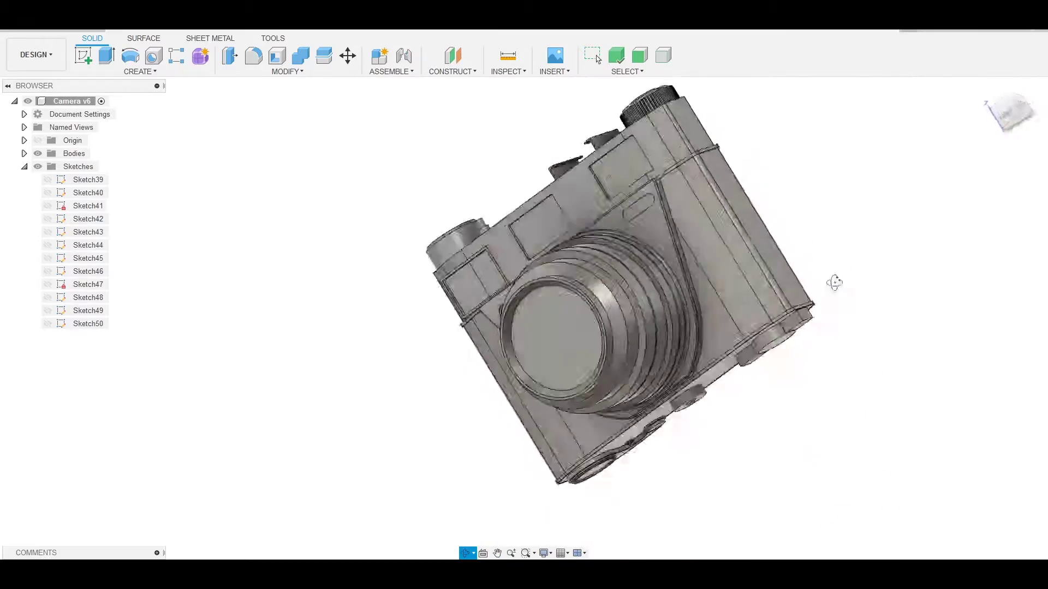
Offset the outline of the camera's top face in a sketch.
{"action": "left_click", "coordinate": [467, 152]}
{"action": "key", "text": "o"}
{"action": "left_click", "coordinate": [737, 340]}
{"action": "middle_click_drag", "start_coordinate": [737, 339], "coordinate": [841, 231], "text": "shift"}
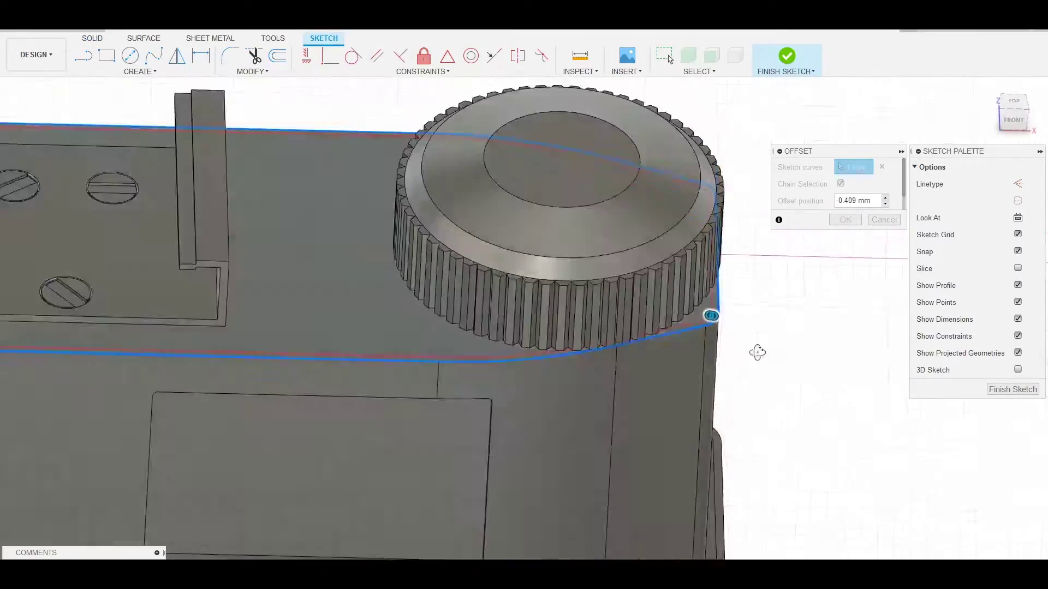
{"action": "scroll", "coordinate": [841, 231], "scroll_direction": "down", "scroll_amount": 3}
{"action": "left_click", "coordinate": [844, 220]}
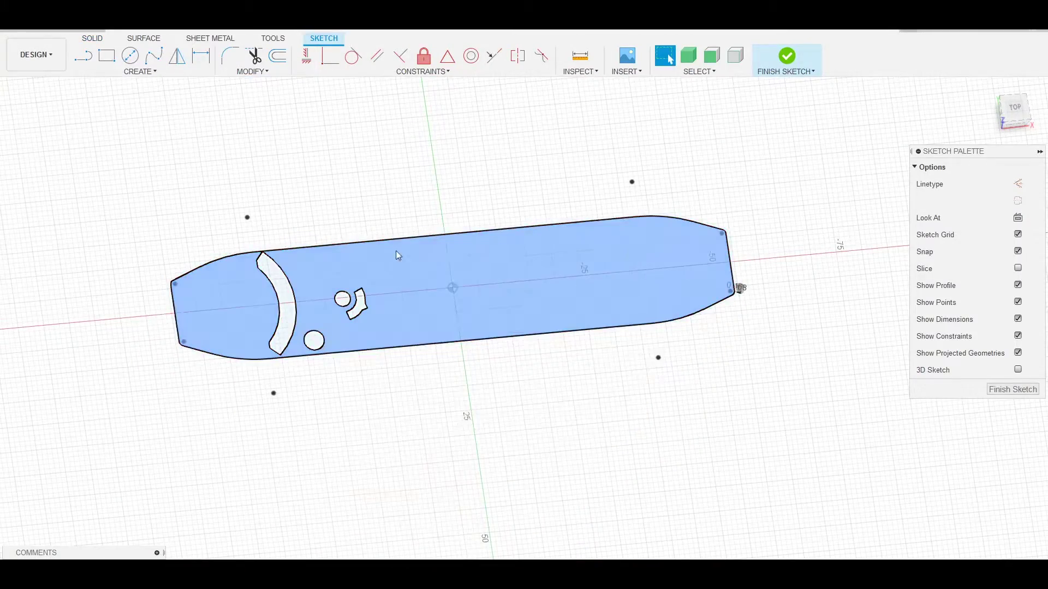
{"action": "middle_click_drag", "start_coordinate": [399, 256], "coordinate": [774, 241], "text": "shift"}
Add another outline offset while viewing the sketch straight down.
{"action": "key", "text": "o"}
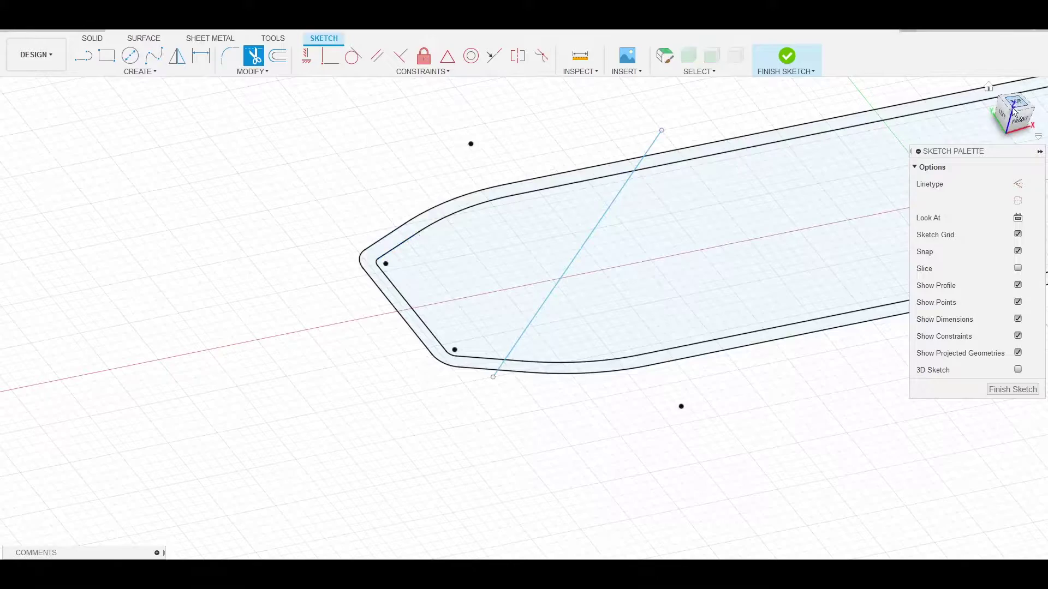
{"action": "left_click", "coordinate": [1014, 113]}
{"action": "scroll", "coordinate": [211, 319], "scroll_direction": "up", "scroll_amount": 3}
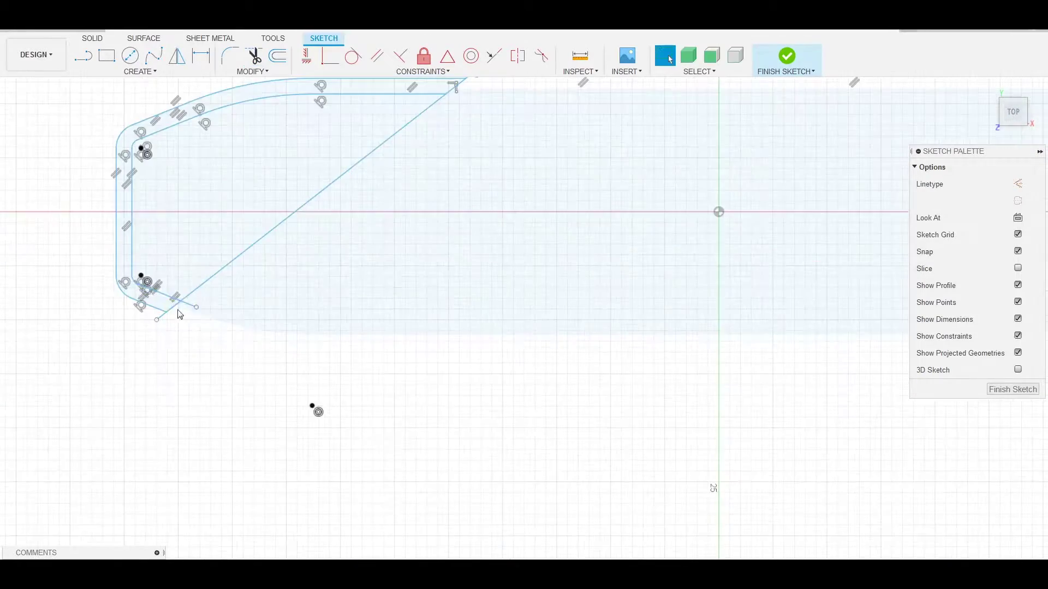
{"action": "scroll", "coordinate": [316, 409], "scroll_direction": "up", "scroll_amount": 2}
{"action": "scroll", "coordinate": [590, 210], "scroll_direction": "down", "scroll_amount": 3}
{"action": "scroll", "coordinate": [729, 351], "scroll_direction": "up", "scroll_amount": 2}
{"action": "scroll", "coordinate": [726, 349], "scroll_direction": "down", "scroll_amount": 4}
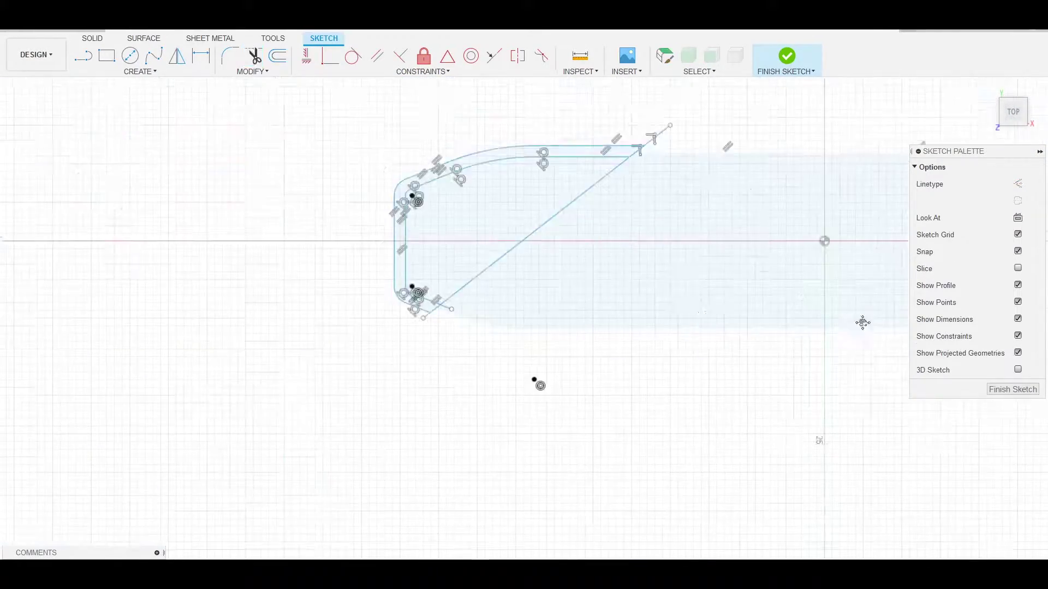
{"action": "mouse_move", "coordinate": [535, 382]}
{"action": "middle_mouse_down"}
{"action": "mouse_move", "coordinate": [485, 539]}
{"action": "mouse_move", "coordinate": [576, 315]}
{"action": "middle_mouse_up"}
Cut the offset strip profile into the top, adjusting depth from 15 mm to 14 mm.
{"action": "key", "text": "q"}
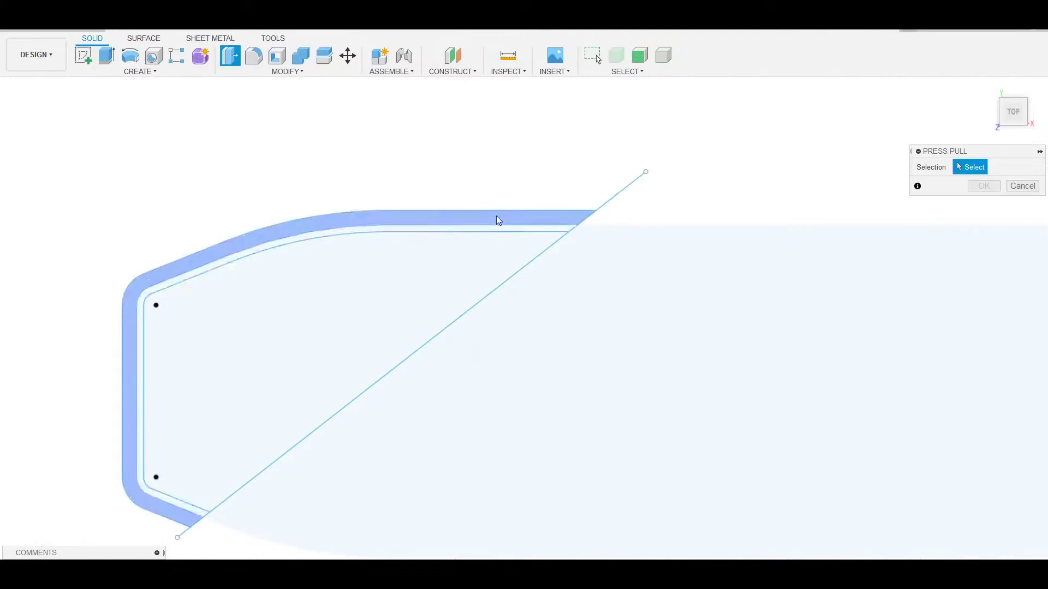
{"action": "left_click", "coordinate": [496, 215]}
{"action": "middle_click_drag", "start_coordinate": [726, 349], "coordinate": [834, 233], "text": "shift"}
{"action": "left_click_drag", "start_coordinate": [707, 266], "coordinate": [694, 372]}
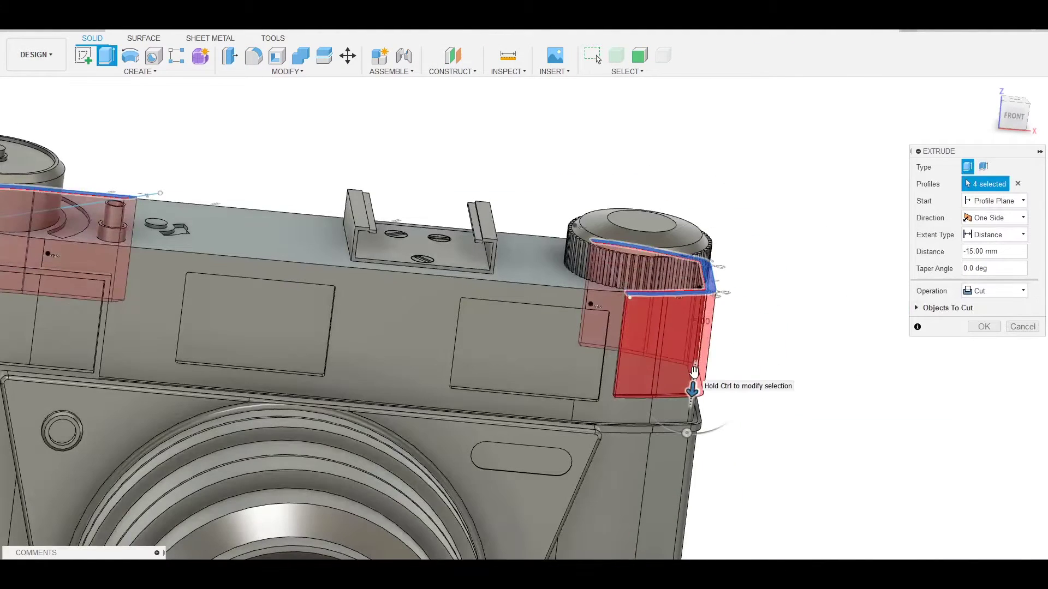
{"action": "middle_click_drag", "start_coordinate": [886, 373], "coordinate": [751, 330], "text": "shift"}
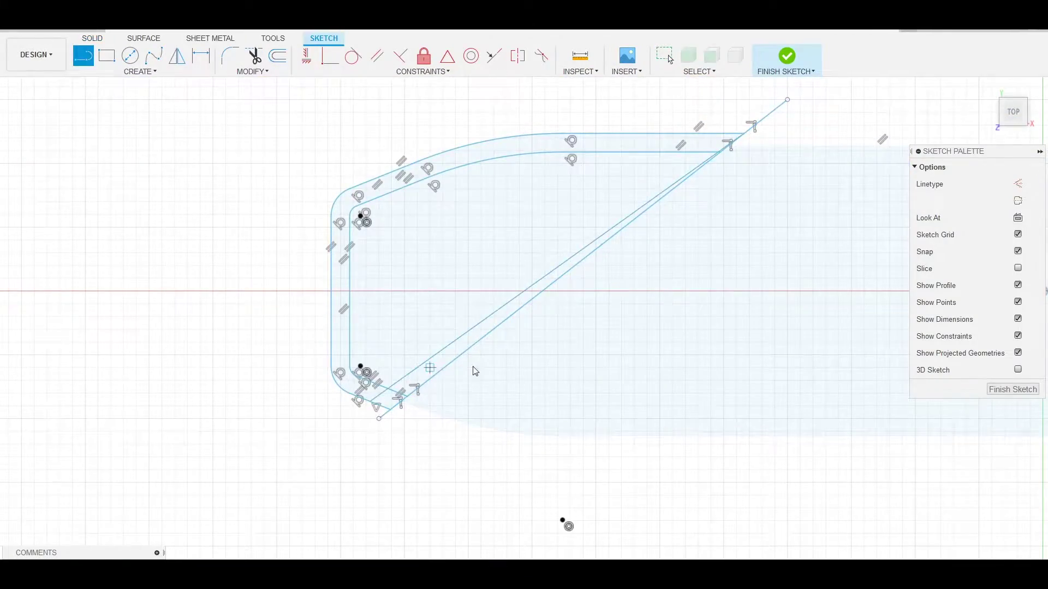
{"action": "key", "text": "t"}
{"action": "scroll", "coordinate": [475, 371], "scroll_direction": "up", "scroll_amount": 3}
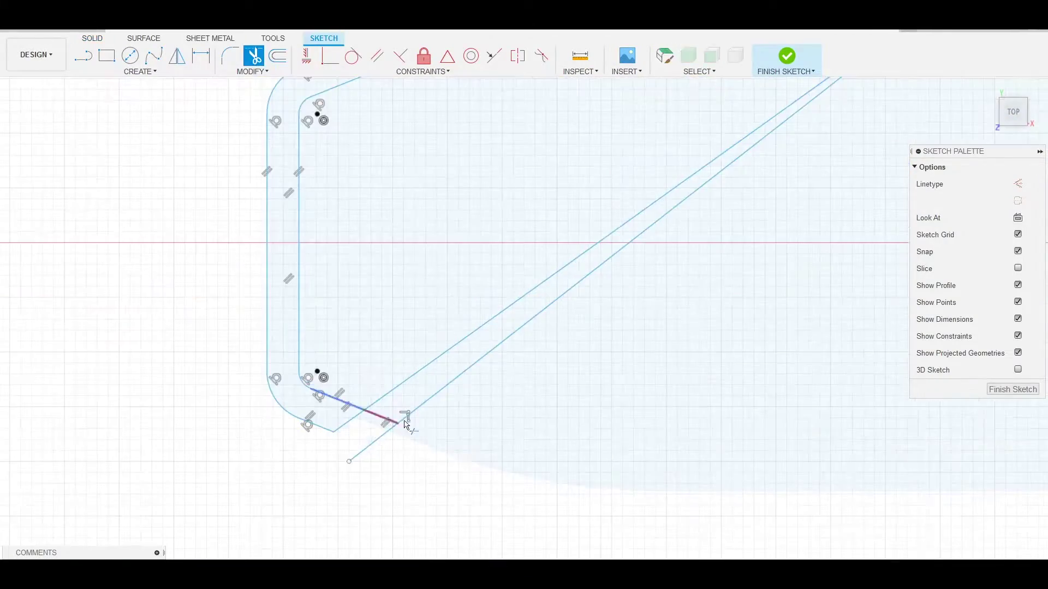
{"action": "scroll", "coordinate": [544, 280], "scroll_direction": "up", "scroll_amount": 5}
{"action": "scroll", "coordinate": [535, 240], "scroll_direction": "down", "scroll_amount": 5}
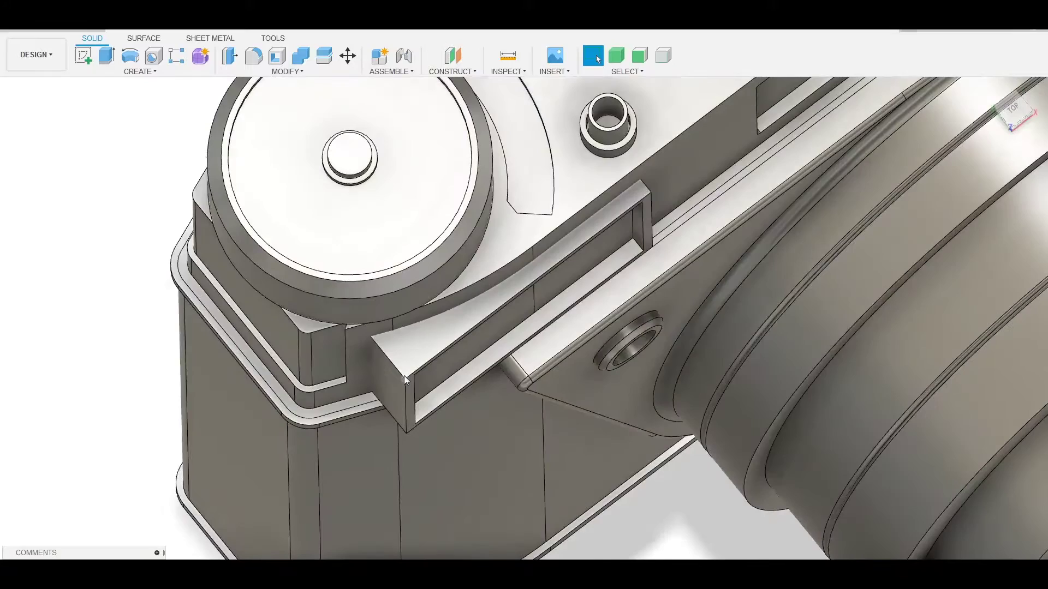
Cut a triangular wedge from the top corner and fillet the stepped-band edges 0.2 mm.
{"action": "left_click", "coordinate": [405, 376]}
{"action": "middle_click_drag", "start_coordinate": [405, 376], "coordinate": [604, 118], "text": "shift"}
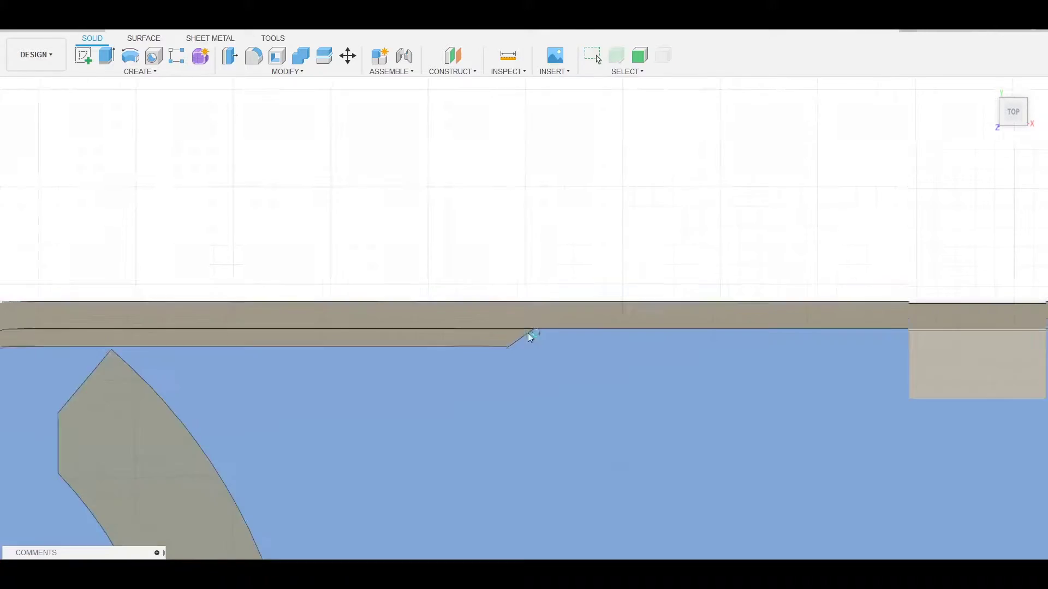
{"action": "left_click", "coordinate": [524, 333]}
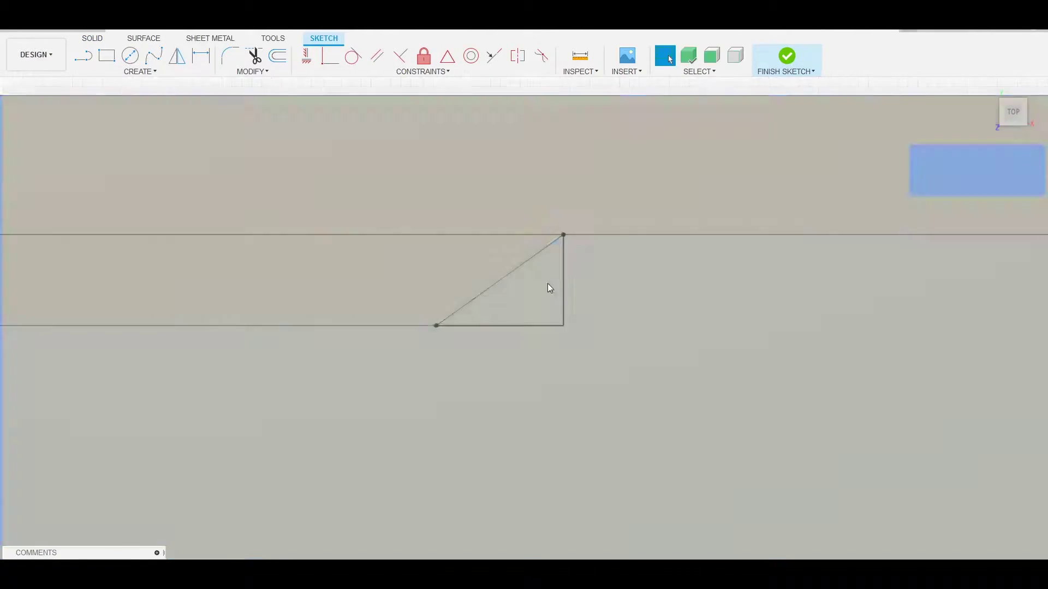
{"action": "key", "text": "e"}
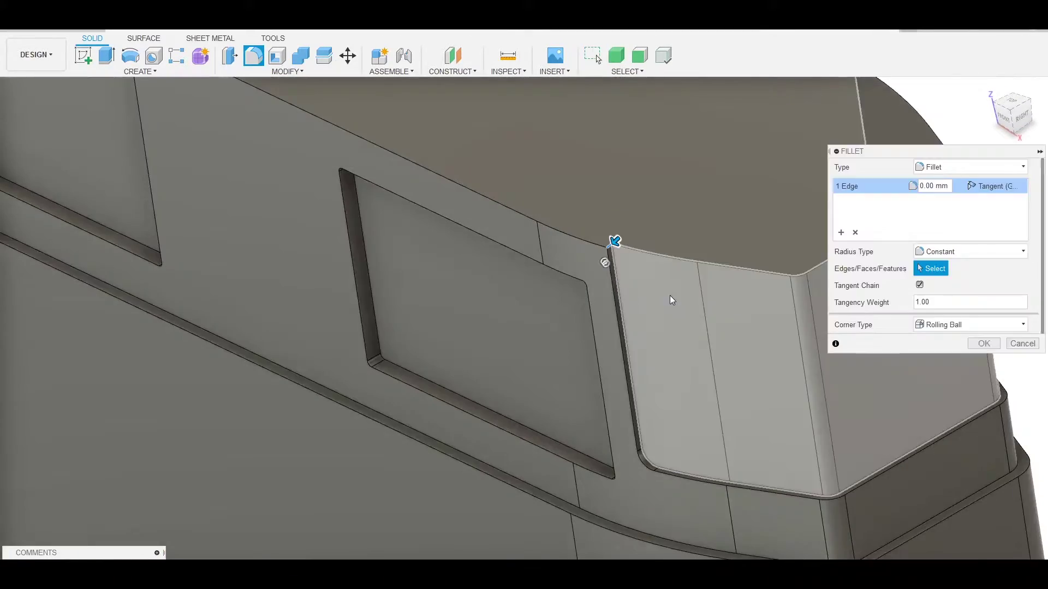
{"action": "key", "text": "Return"}
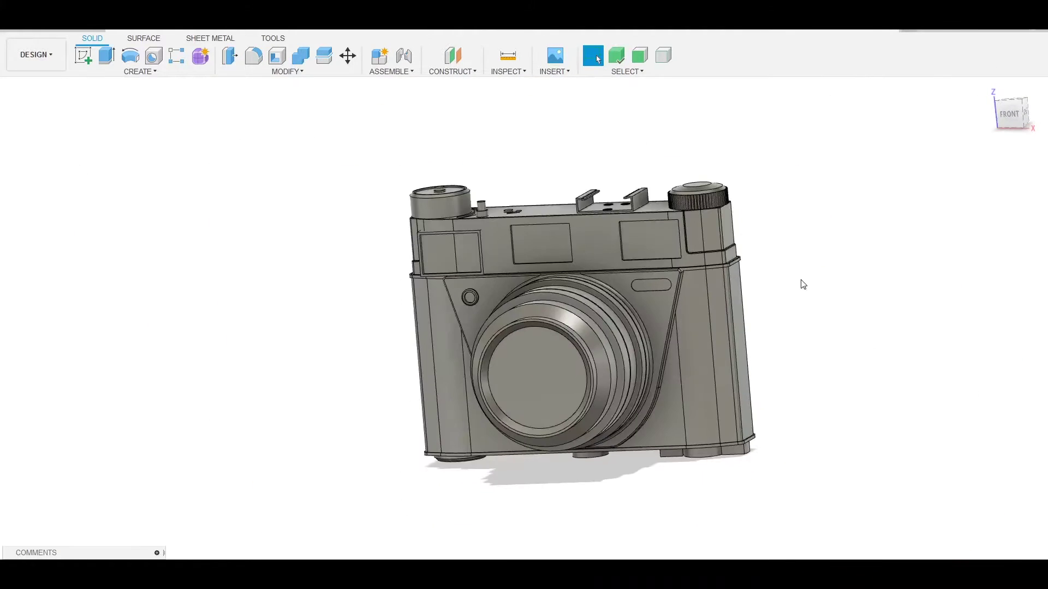
{"action": "middle_click_drag", "start_coordinate": [803, 284], "coordinate": [778, 360], "text": "shift"}
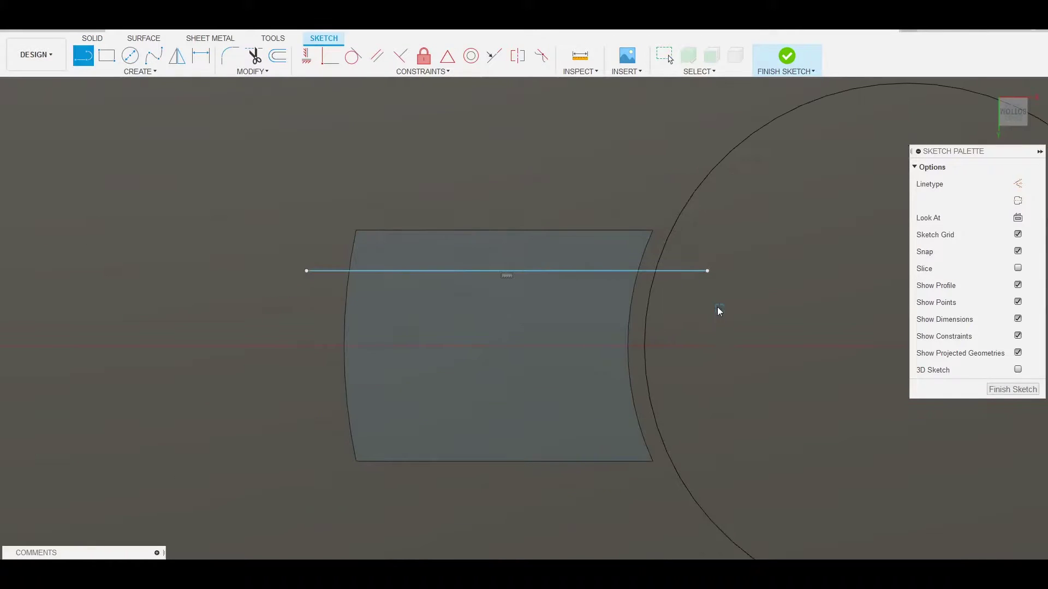
Finish the second horizontal line and copy the pair downward into four parallel pairs.
{"action": "left_click", "coordinate": [306, 281]}
{"action": "key", "text": "Escape"}
{"action": "key", "text": "m"}
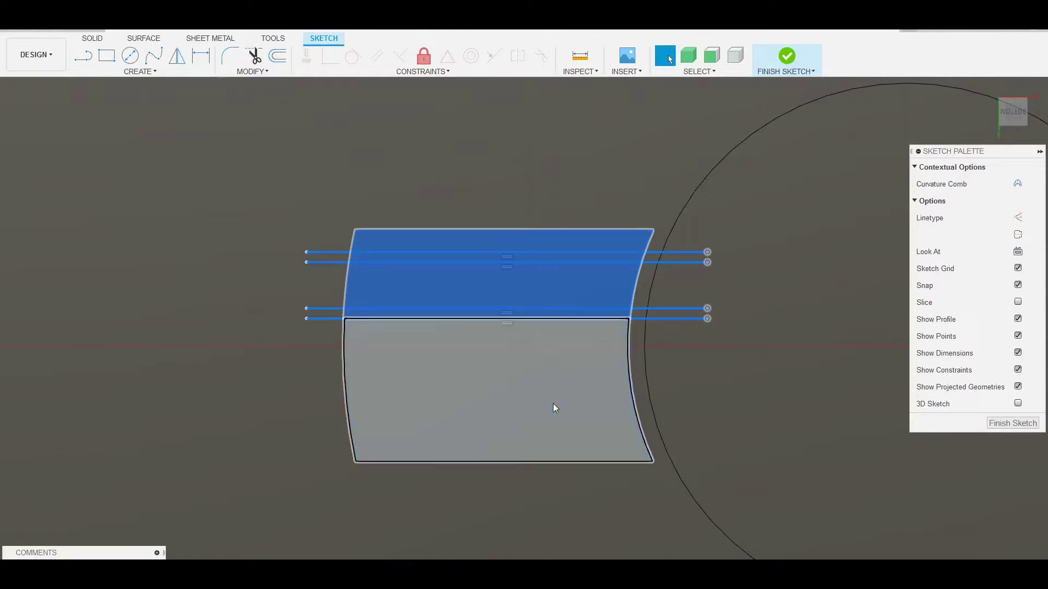
{"action": "left_click", "coordinate": [632, 311]}
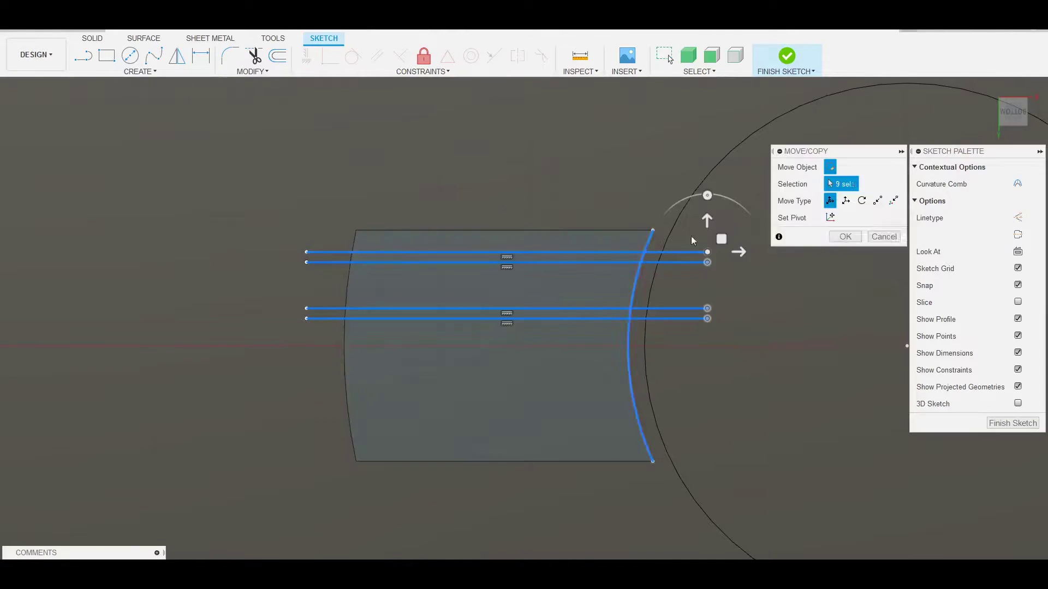
{"action": "key", "text": "Return"}
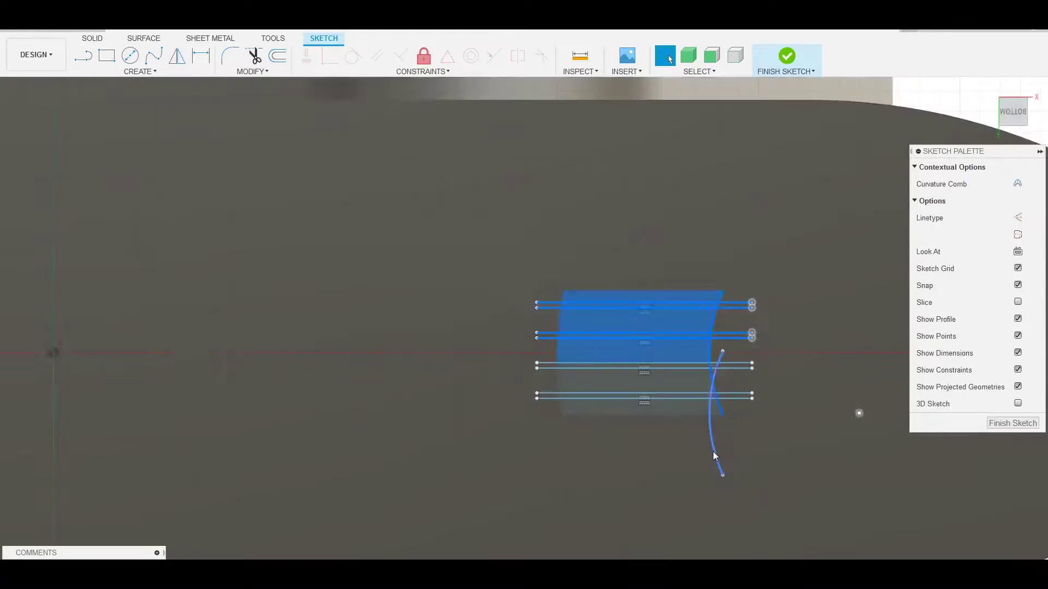
{"action": "left_click", "coordinate": [624, 357]}
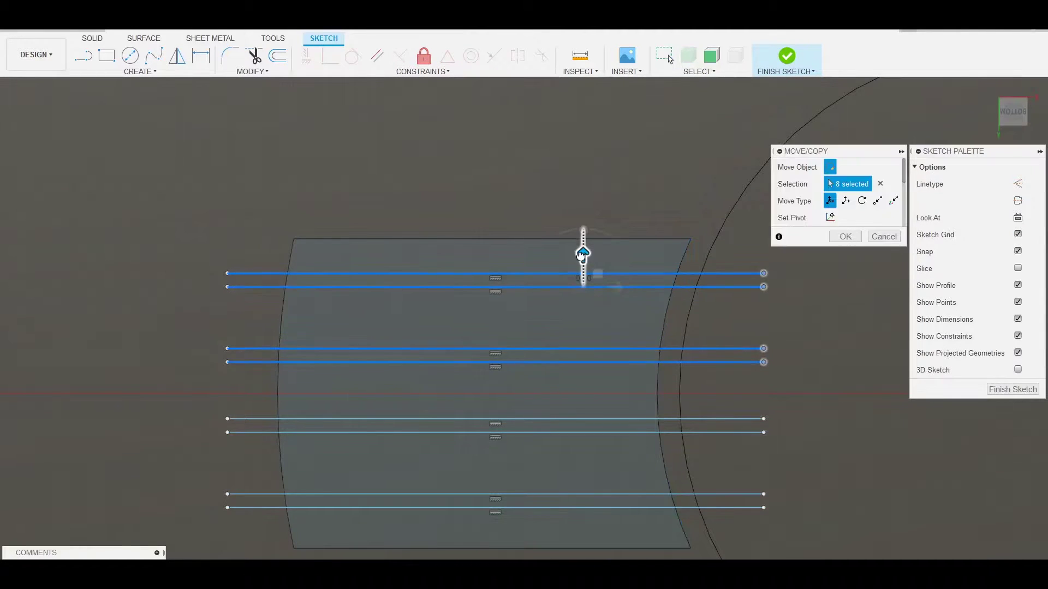
{"action": "scroll", "coordinate": [807, 384], "scroll_direction": "up", "scroll_amount": 3}
{"action": "key", "text": "Return"}
{"action": "scroll", "coordinate": [659, 322], "scroll_direction": "down", "scroll_amount": 5}
{"action": "middle_click_drag", "start_coordinate": [660, 322], "coordinate": [778, 222], "text": "shift"}
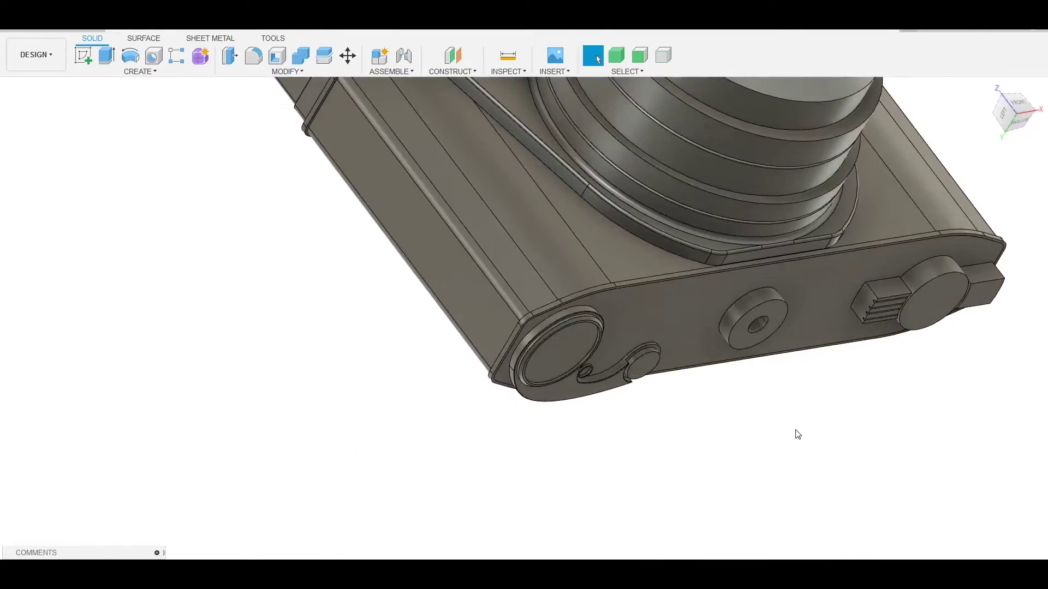
Shrink the two circles on the round tripod-mount face and offset the circle inward.
{"action": "left_click", "coordinate": [784, 312]}
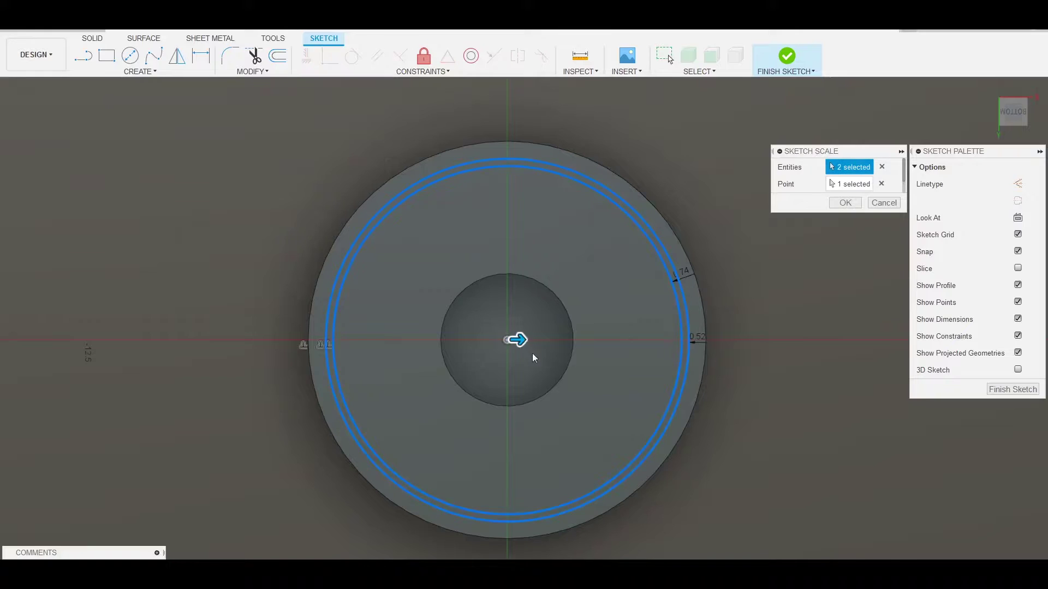
{"action": "left_click_drag", "start_coordinate": [518, 340], "coordinate": [426, 345]}
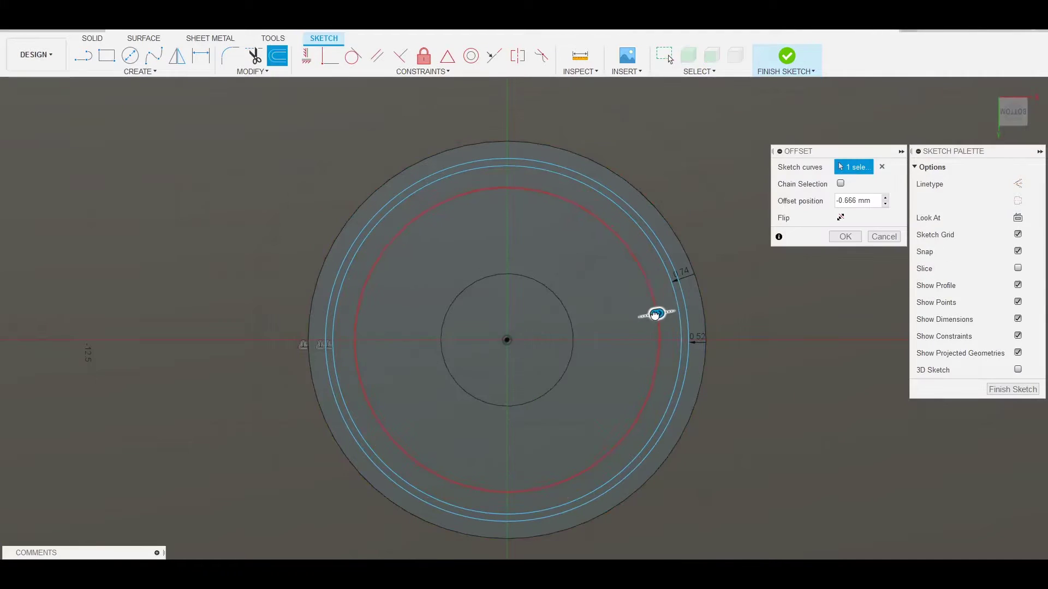
{"action": "key", "text": "o"}
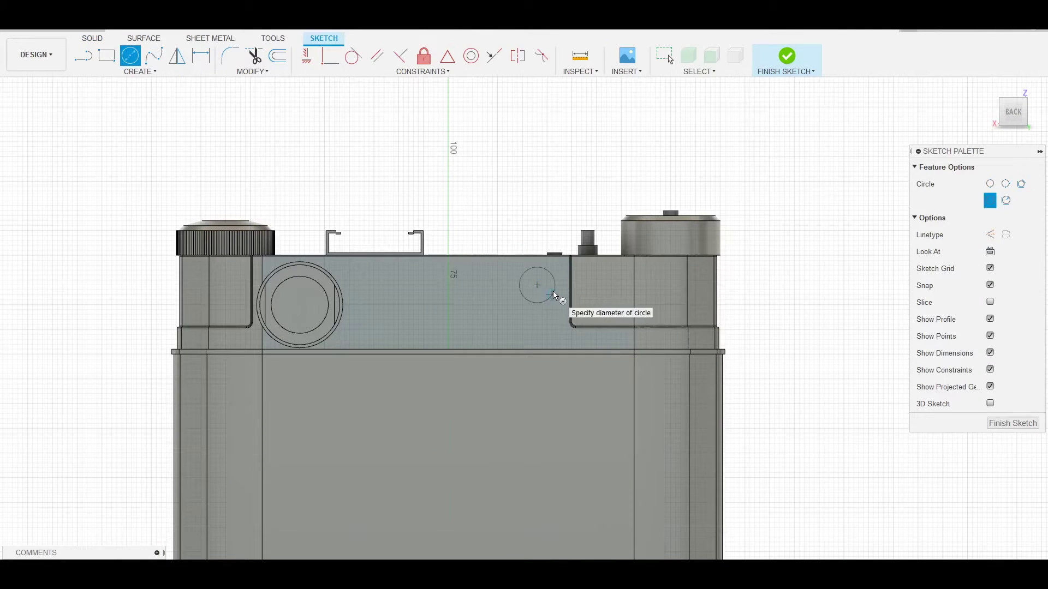
Size the small circle and extrude the arc profile into a 1 mm raised wall.
{"action": "left_click", "coordinate": [554, 296]}
{"action": "key", "text": "Escape"}
{"action": "scroll", "coordinate": [553, 289], "scroll_direction": "up", "scroll_amount": 3}
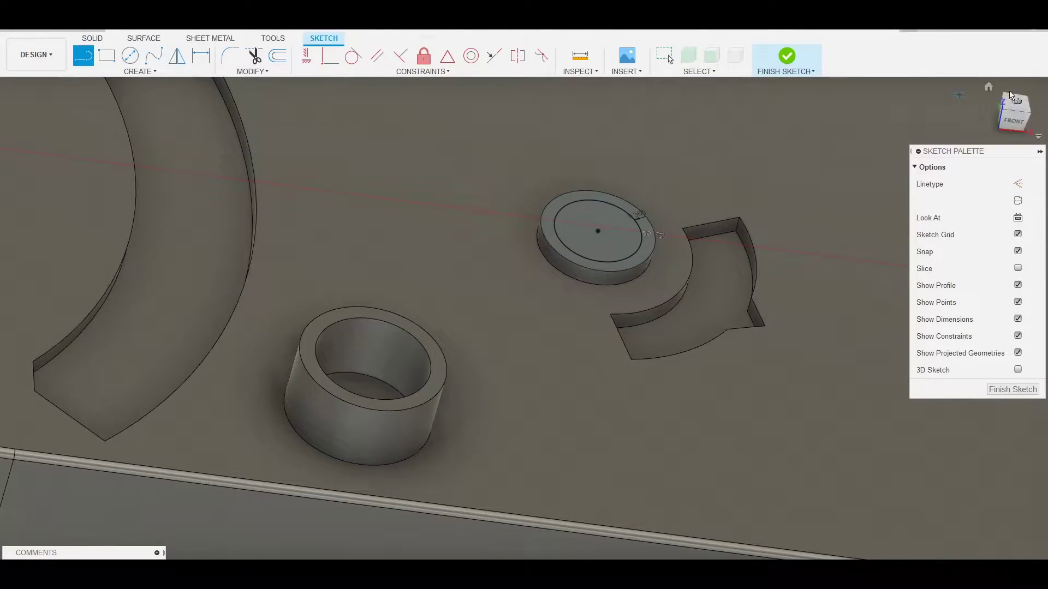
{"action": "left_click", "coordinate": [1010, 96]}
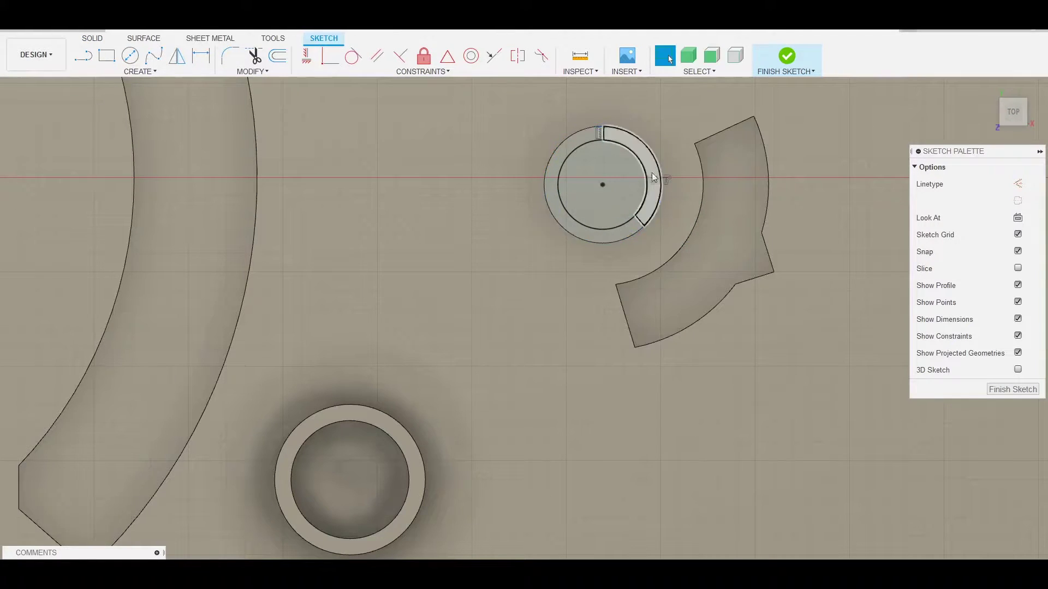
{"action": "scroll", "coordinate": [653, 143], "scroll_direction": "up", "scroll_amount": 3}
{"action": "key", "text": "e"}
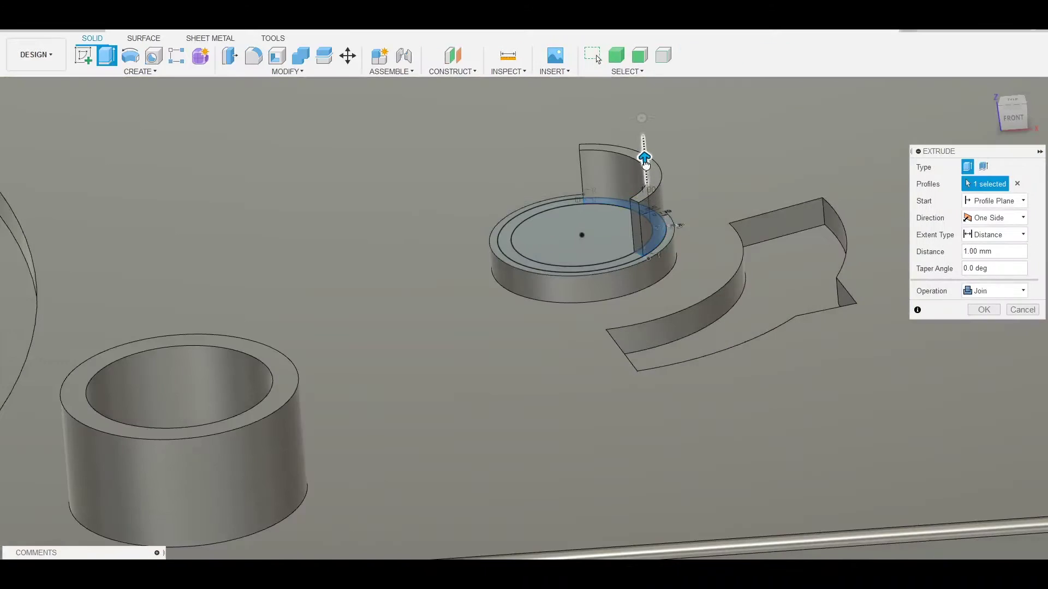
{"action": "key", "text": "Escape"}
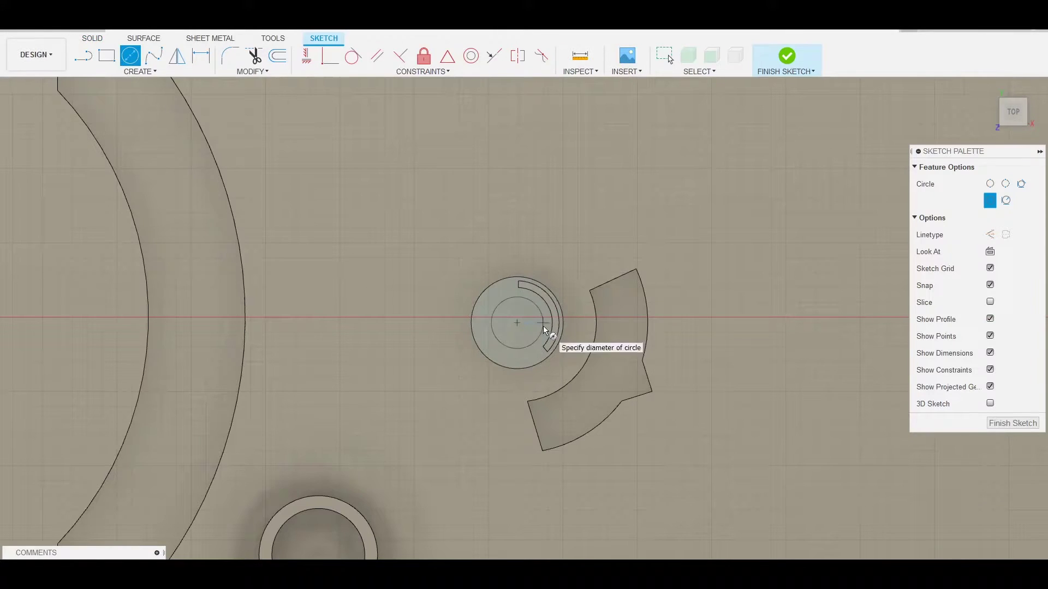
Sketch a circle on the base disc and extrude it two-sided into a button.
{"action": "left_click", "coordinate": [544, 329]}
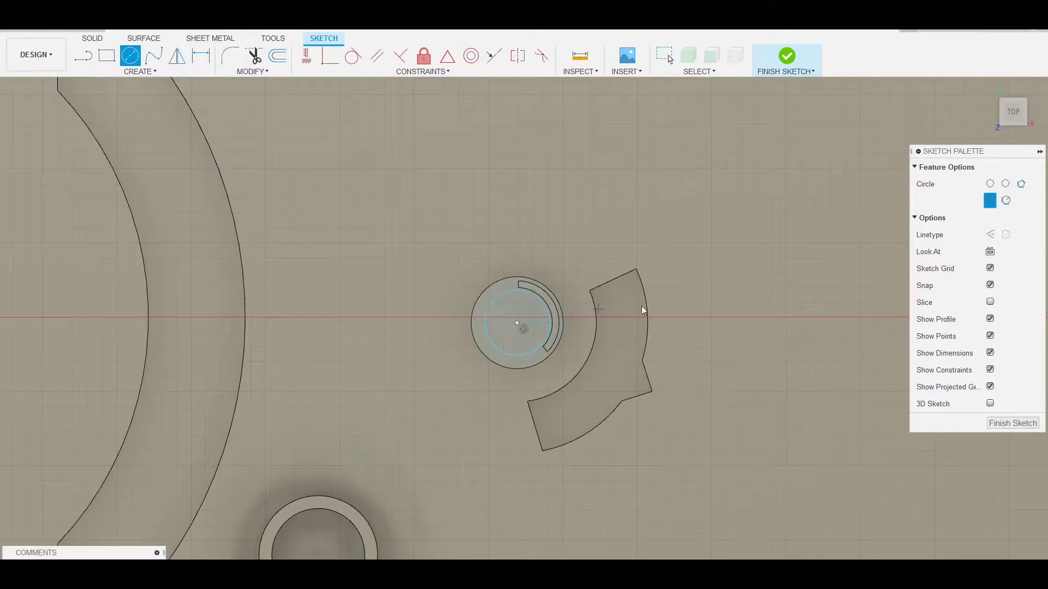
{"action": "key", "text": "e"}
{"action": "key", "text": "Escape"}
{"action": "key", "text": "e"}
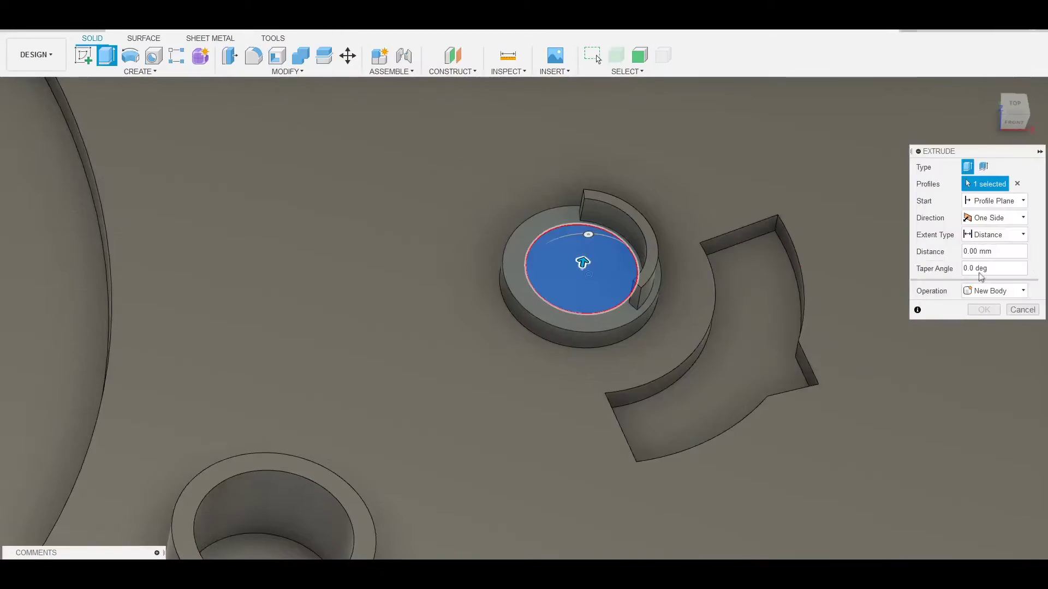
{"action": "left_click", "coordinate": [994, 218]}
{"action": "left_click", "coordinate": [991, 243]}
{"action": "key", "text": "Return"}
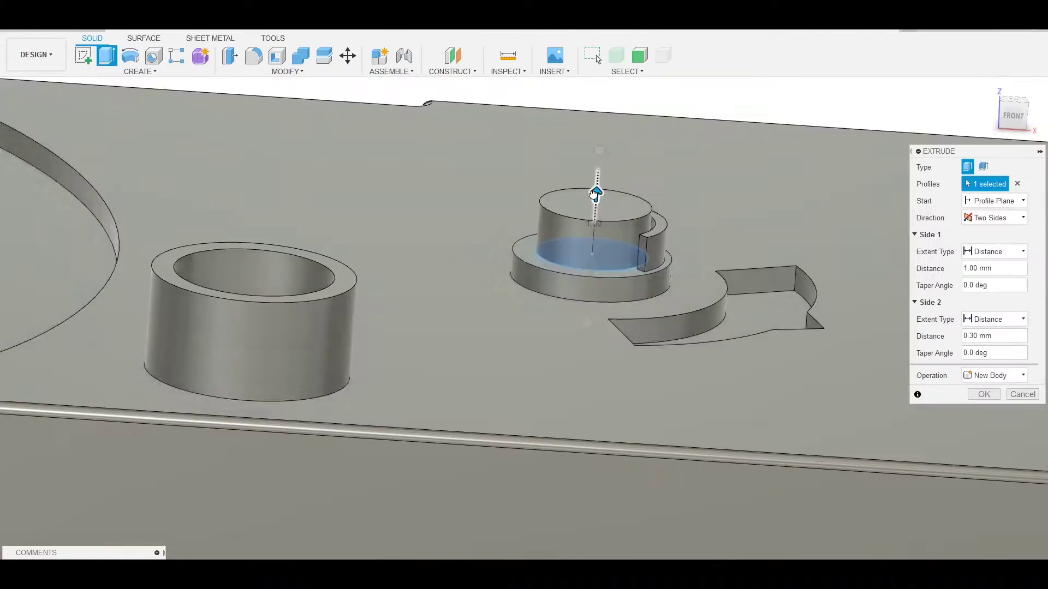
Round the button's top edge with a 0.30 mm fillet.
{"action": "key", "text": "f"}
{"action": "left_click", "coordinate": [629, 222]}
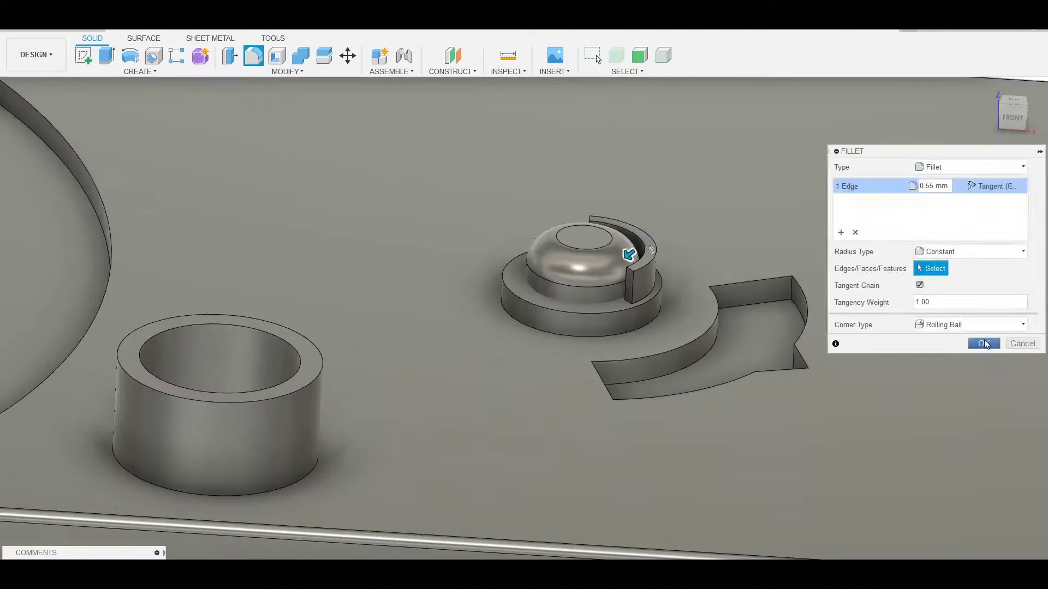
{"action": "key", "text": "Return"}
{"action": "middle_click_drag", "start_coordinate": [632, 251], "coordinate": [681, 326], "text": "shift"}
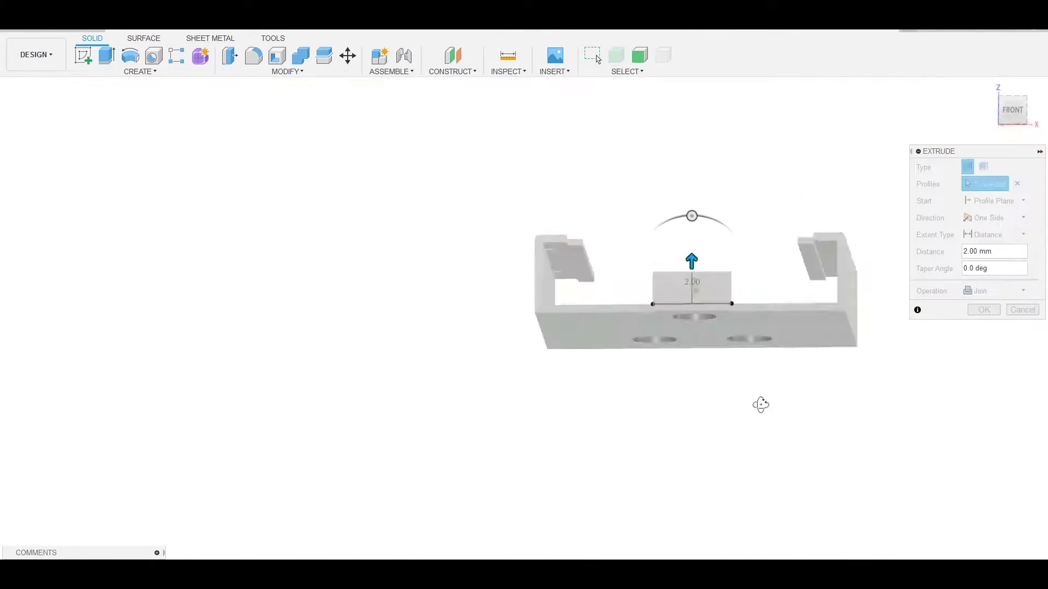
Commit the 2 mm block between the accessory shoe clips and orbit to inspect it.
{"action": "key", "text": "Return"}
{"action": "middle_click_drag", "start_coordinate": [712, 263], "coordinate": [707, 225], "text": "shift"}
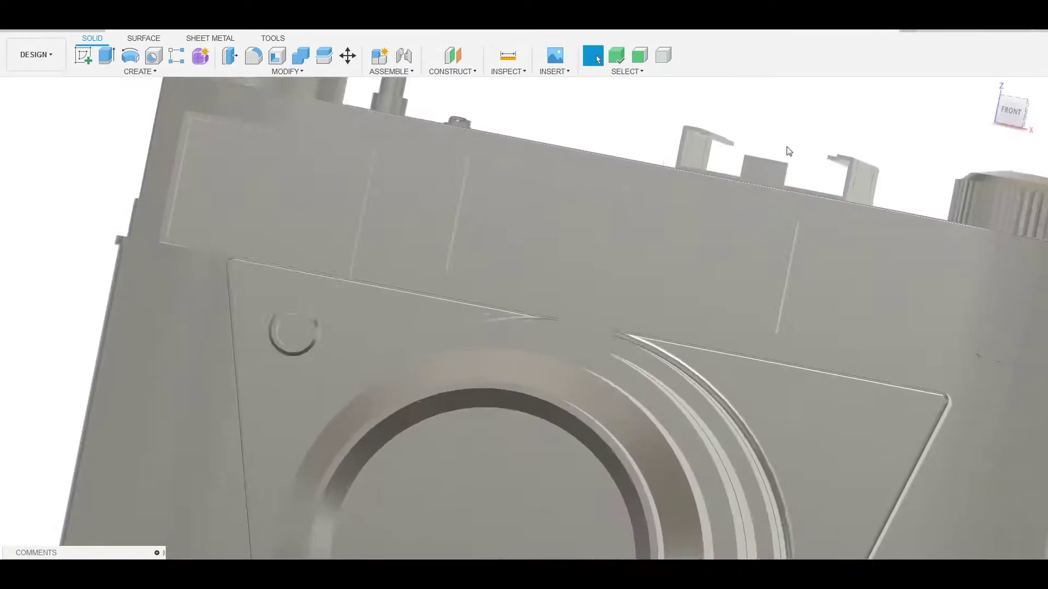
{"action": "middle_click_drag", "start_coordinate": [704, 109], "coordinate": [719, 126], "text": "shift"}
Start a rectangle sketch and bring up options for the accessory shoe.
{"action": "key", "text": "r"}
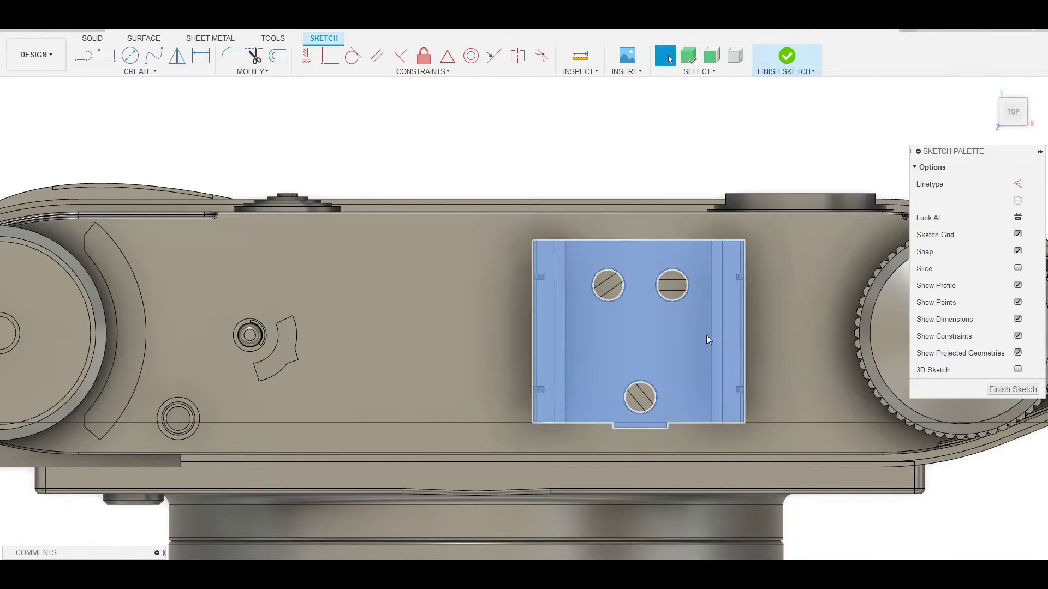
{"action": "left_click", "coordinate": [681, 290]}
{"action": "middle_click_drag", "start_coordinate": [681, 291], "coordinate": [568, 220], "text": "shift"}
{"action": "right_click", "coordinate": [132, 308]}
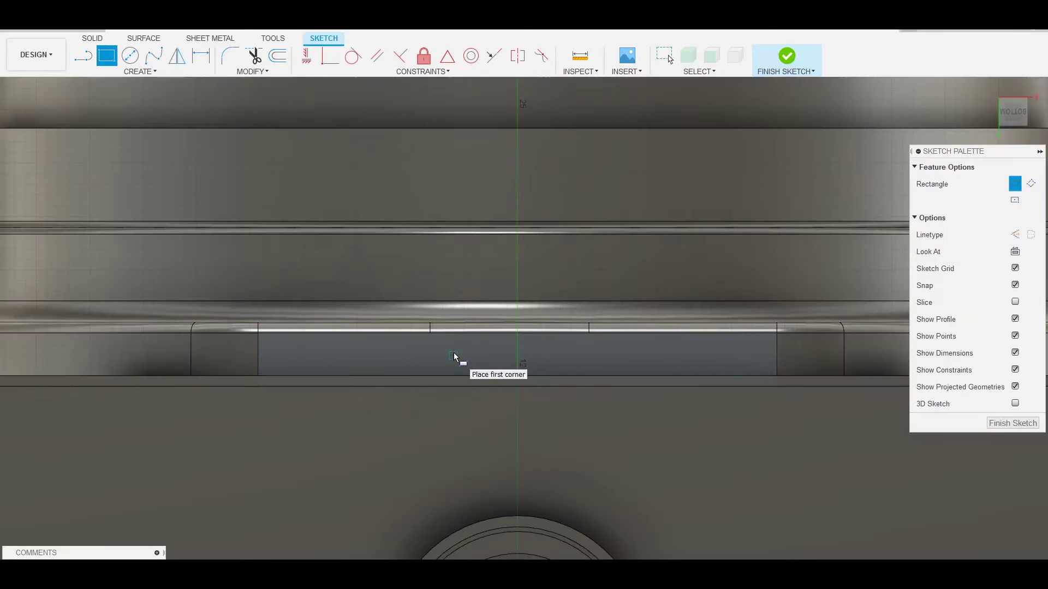
Sketch a rectangle on the body's lower edge with a vertical centre line.
{"action": "scroll", "coordinate": [592, 373], "scroll_direction": "up", "scroll_amount": 3}
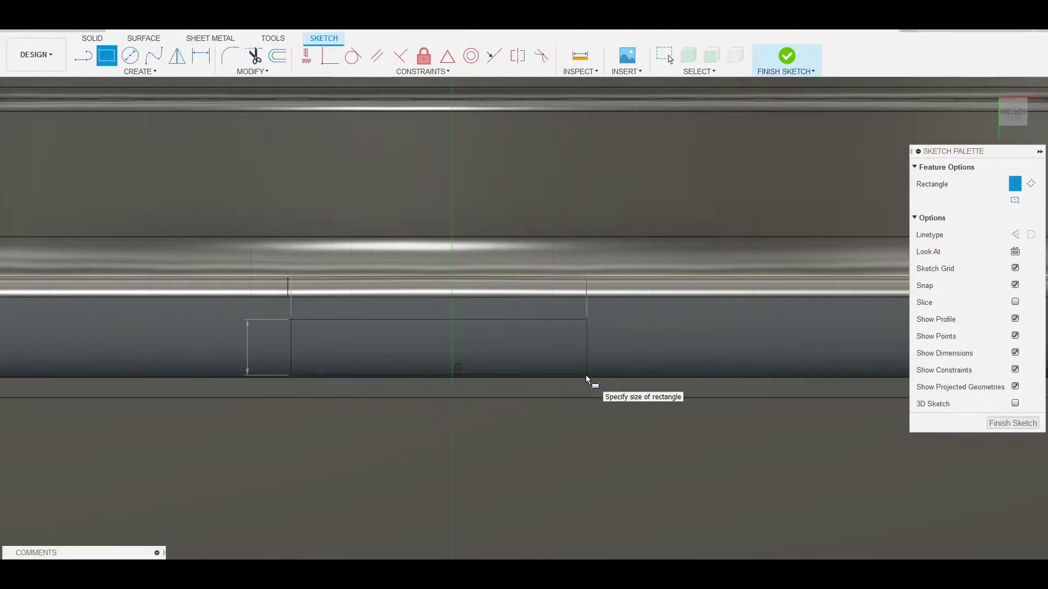
{"action": "scroll", "coordinate": [585, 375], "scroll_direction": "up", "scroll_amount": 1}
{"action": "left_click", "coordinate": [595, 380]}
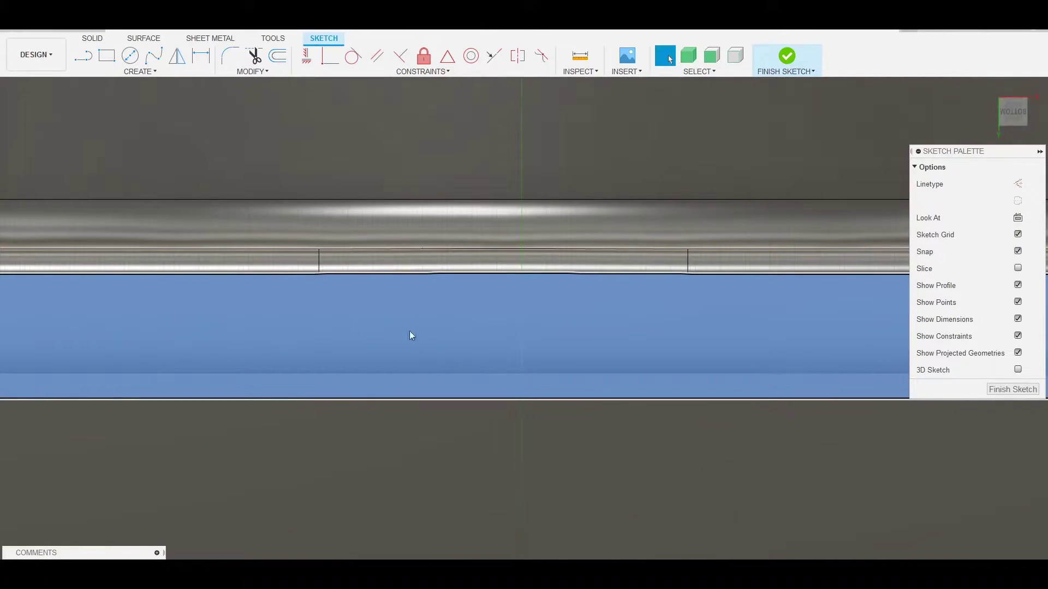
{"action": "key", "text": "l"}
{"action": "left_click", "coordinate": [523, 286]}
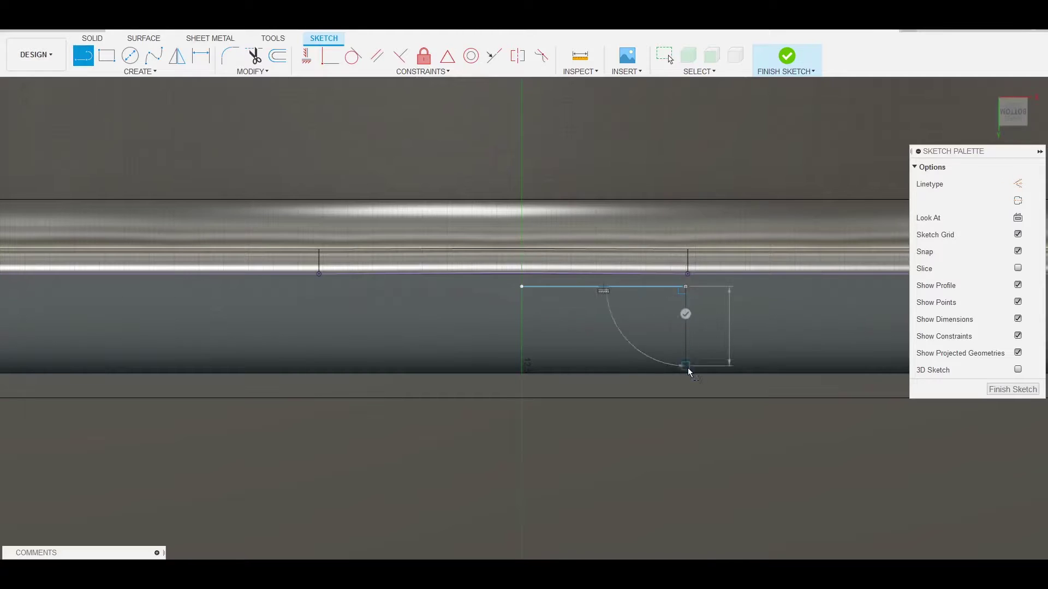
{"action": "left_click", "coordinate": [684, 375]}
{"action": "left_click", "coordinate": [522, 377]}
{"action": "key", "text": "Escape"}
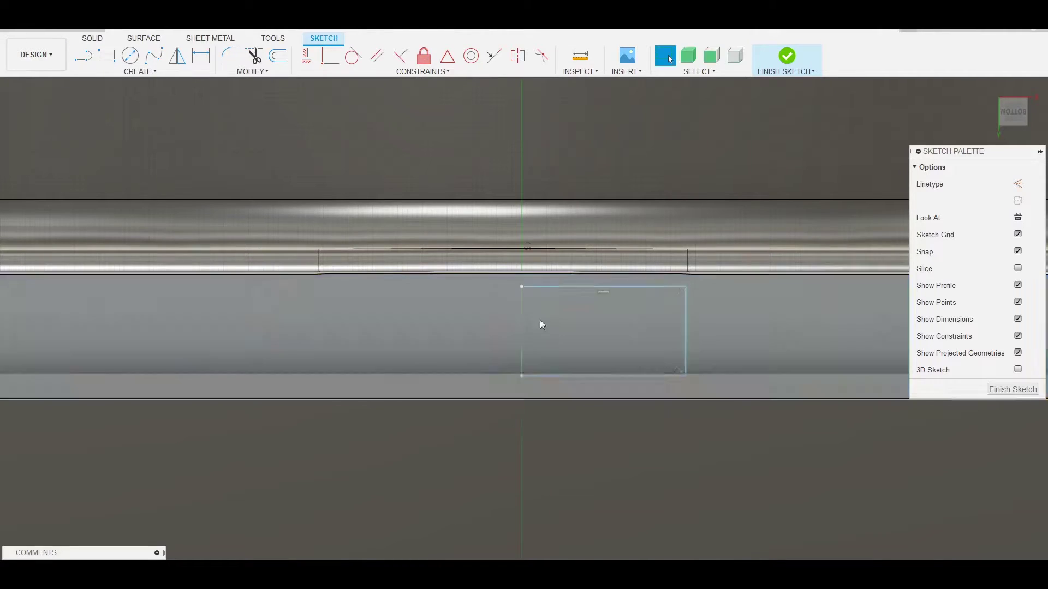
{"action": "key", "text": "l"}
{"action": "key", "text": "Escape"}
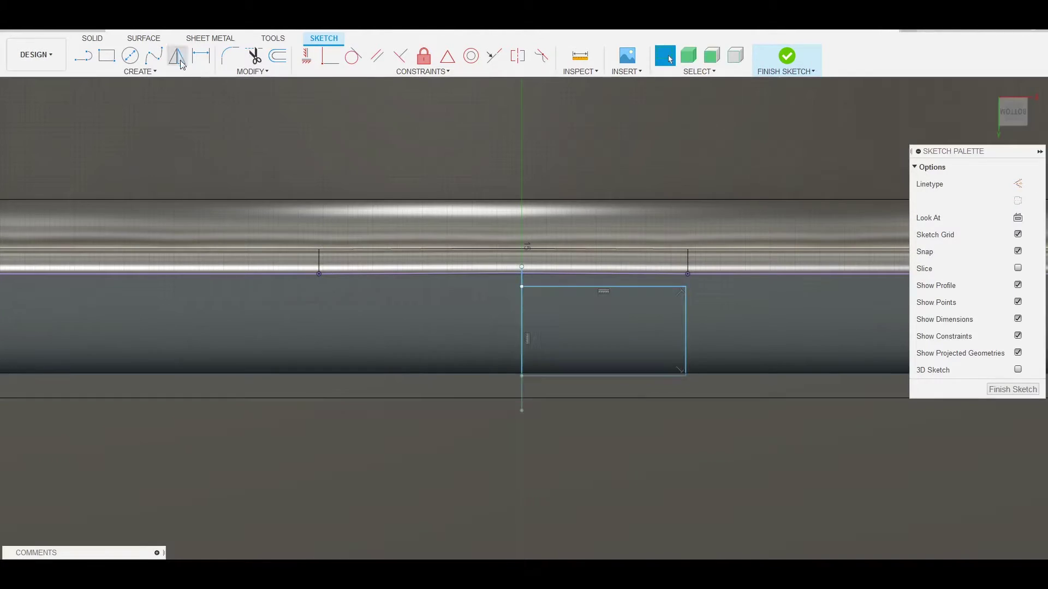
Move the two sketch lines and cut the notch 4 mm into Body12.
{"action": "mouse_move", "coordinate": [582, 349]}
{"action": "middle_mouse_down", "text": "shift"}
{"action": "mouse_move", "coordinate": [662, 277]}
{"action": "mouse_move", "coordinate": [657, 330]}
{"action": "mouse_move", "coordinate": [772, 409]}
{"action": "mouse_move", "coordinate": [722, 345]}
{"action": "middle_mouse_up", "text": "shift"}
{"action": "key", "text": "m"}
{"action": "scroll", "coordinate": [633, 295], "scroll_direction": "up", "scroll_amount": 3}
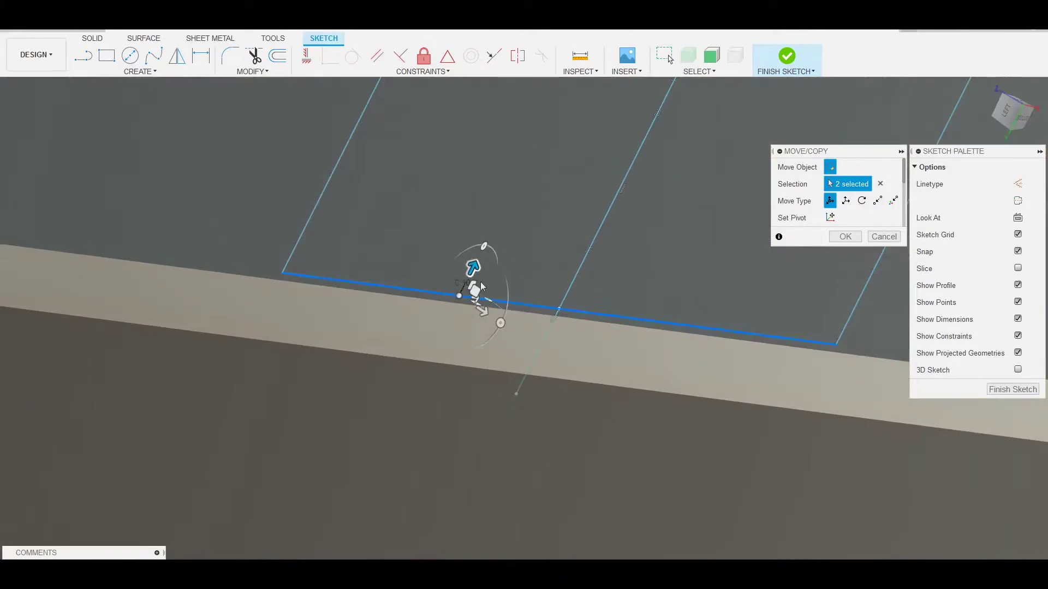
{"action": "scroll", "coordinate": [633, 294], "scroll_direction": "down", "scroll_amount": 3}
{"action": "key", "text": "Escape"}
{"action": "left_click_drag", "start_coordinate": [628, 263], "coordinate": [580, 227]}
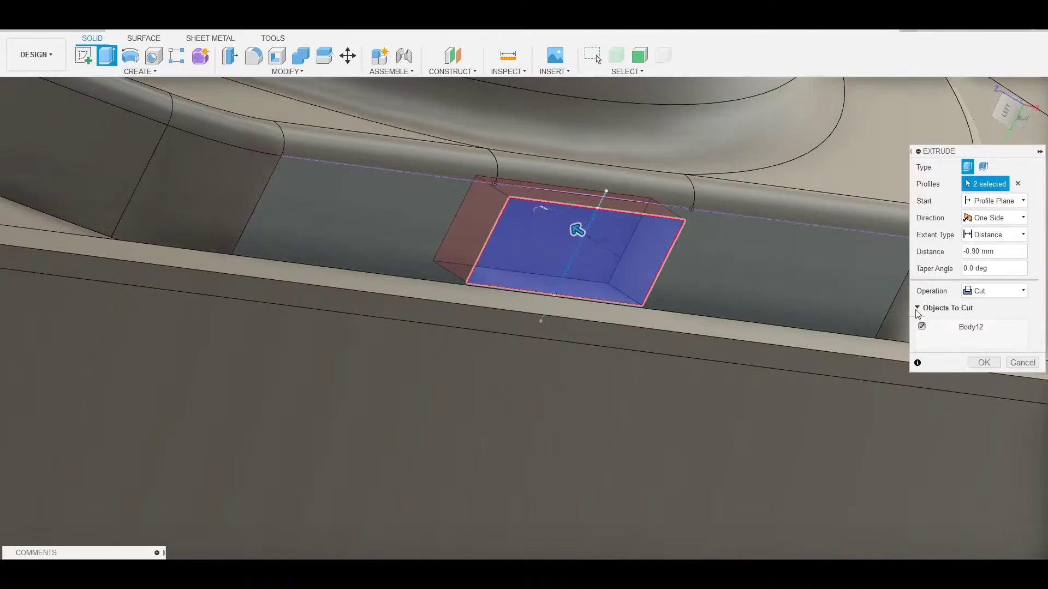
{"action": "mouse_move", "coordinate": [580, 227]}
{"action": "middle_mouse_down", "text": "shift"}
{"action": "mouse_move", "coordinate": [533, 285]}
{"action": "mouse_move", "coordinate": [599, 121]}
{"action": "mouse_move", "coordinate": [704, 234]}
{"action": "middle_mouse_up", "text": "shift"}
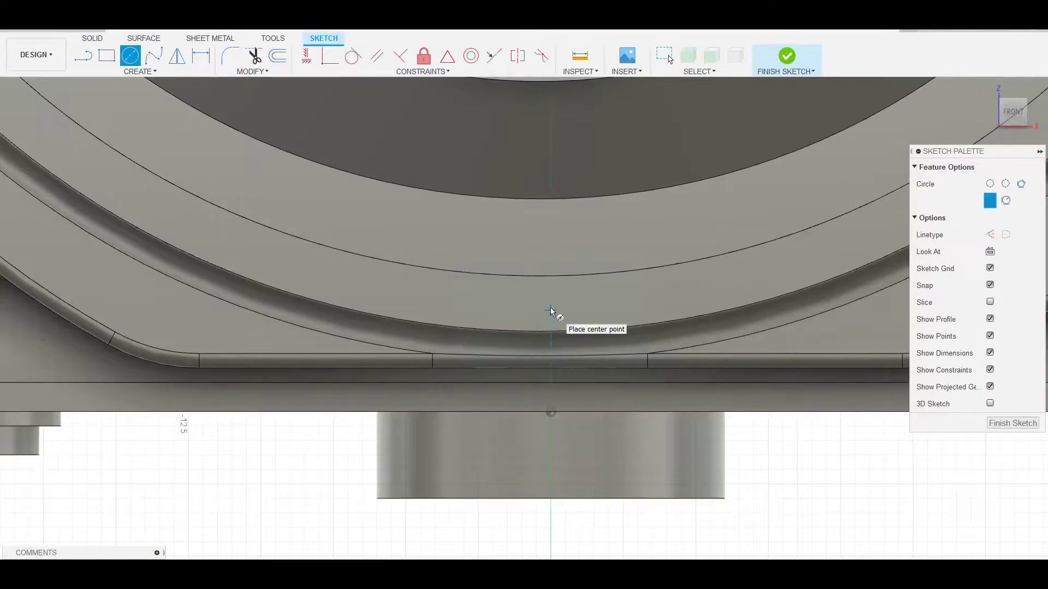
Sketch a 6.10 mm circle on the lower edge with a 0.5 mm offset circle.
{"action": "scroll", "coordinate": [551, 308], "scroll_direction": "down", "scroll_amount": 5}
{"action": "scroll", "coordinate": [584, 382], "scroll_direction": "down", "scroll_amount": 3}
{"action": "scroll", "coordinate": [587, 326], "scroll_direction": "up", "scroll_amount": 8}
{"action": "scroll", "coordinate": [588, 326], "scroll_direction": "up", "scroll_amount": 3}
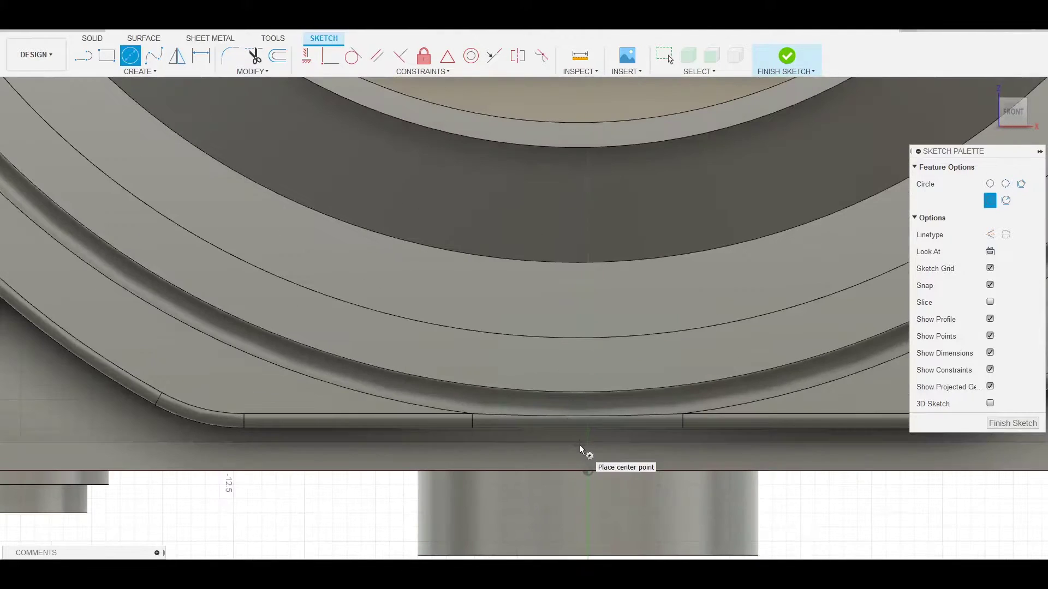
{"action": "left_click", "coordinate": [669, 408]}
{"action": "key", "text": "Escape"}
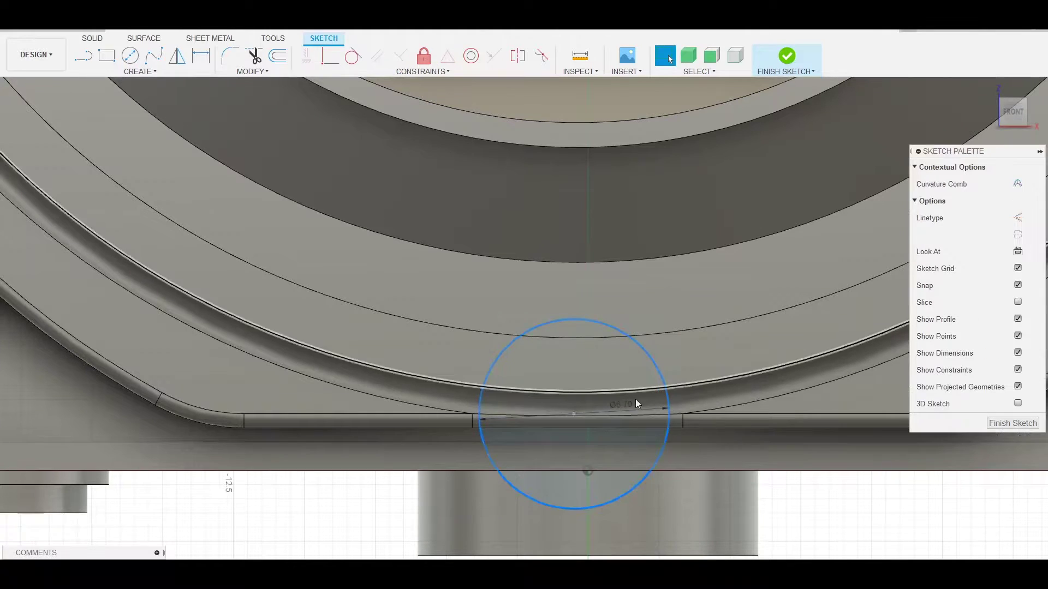
{"action": "scroll", "coordinate": [635, 404], "scroll_direction": "up", "scroll_amount": 3}
{"action": "type", "text": "m0.5"}
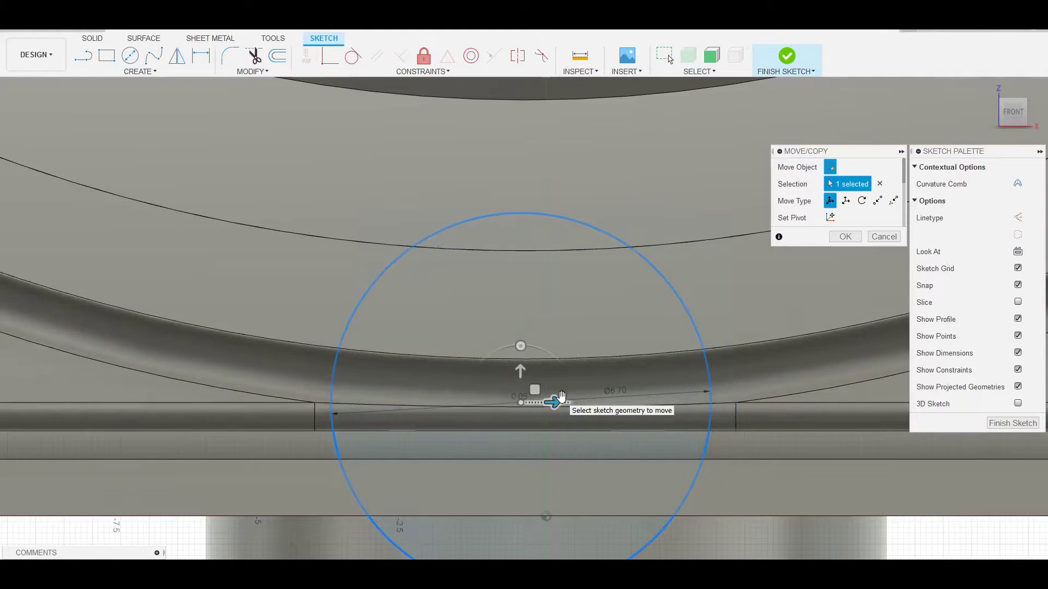
{"action": "key", "text": "Return"}
{"action": "scroll", "coordinate": [565, 414], "scroll_direction": "down", "scroll_amount": 4}
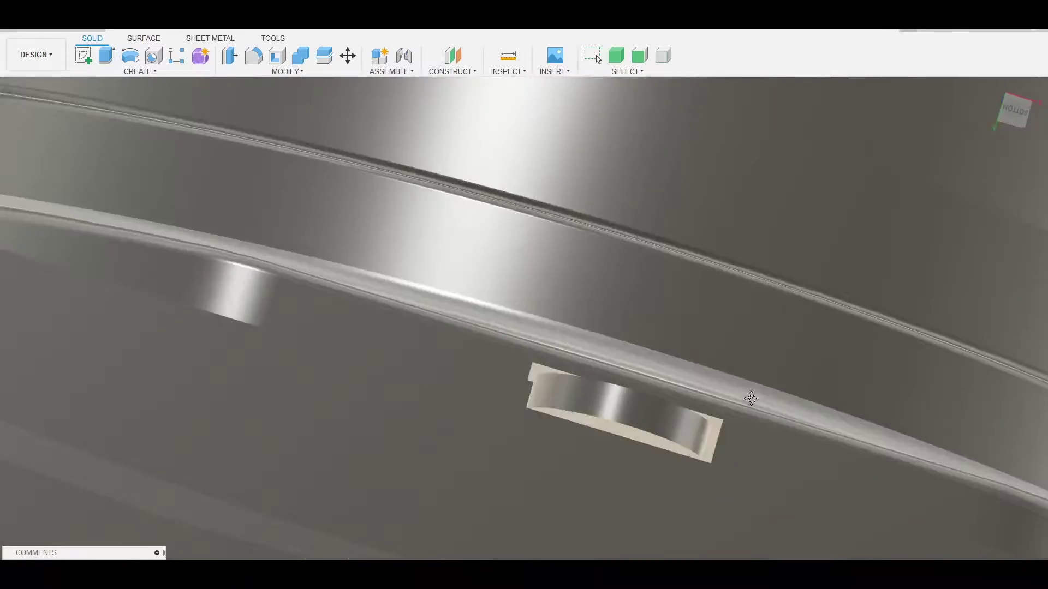
{"action": "middle_click_drag", "start_coordinate": [751, 399], "coordinate": [613, 371], "text": "shift"}
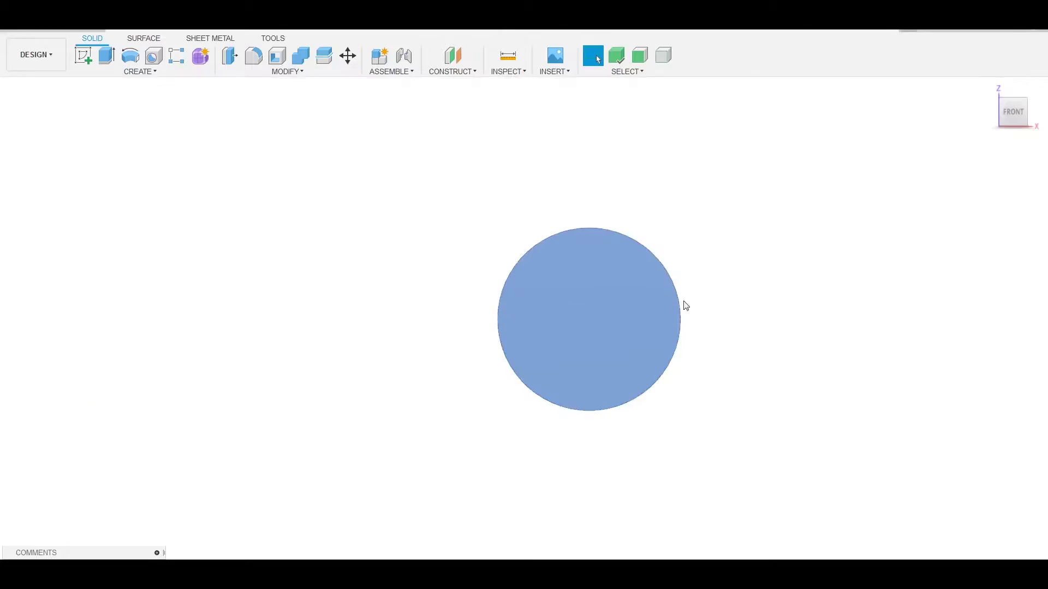
{"action": "key", "text": "Return"}
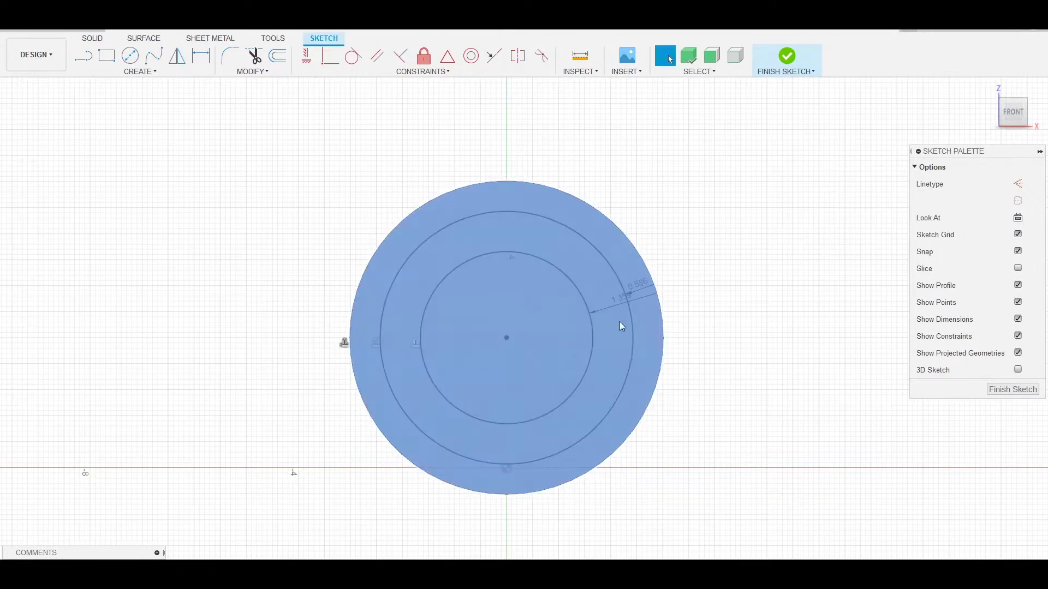
Extrude the ring profile into a disc and push its face back 1 mm.
{"action": "left_click", "coordinate": [620, 322]}
{"action": "key", "text": "e"}
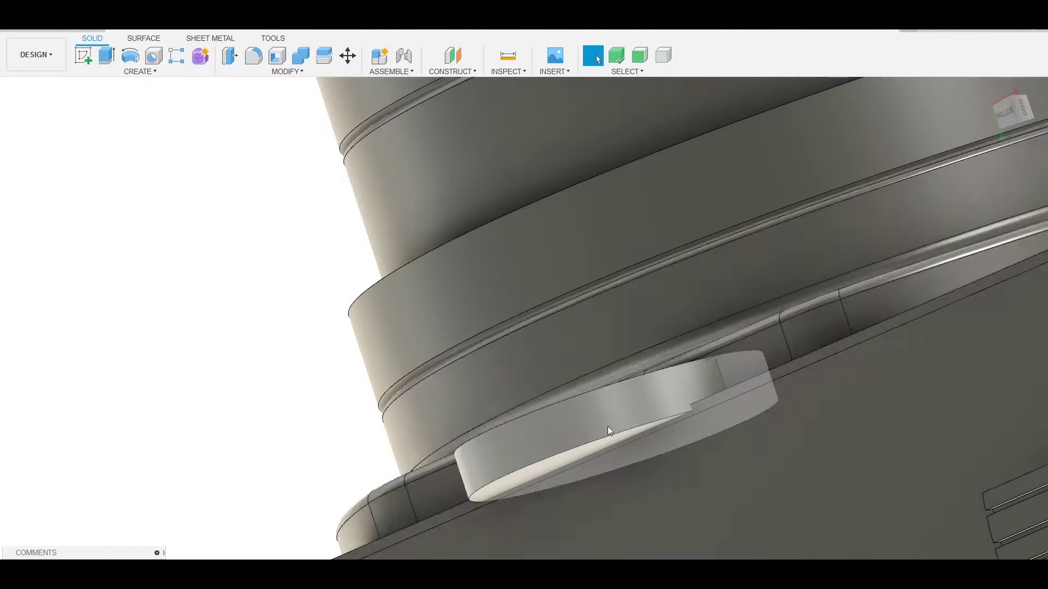
{"action": "left_click", "coordinate": [588, 458]}
{"action": "key", "text": "q"}
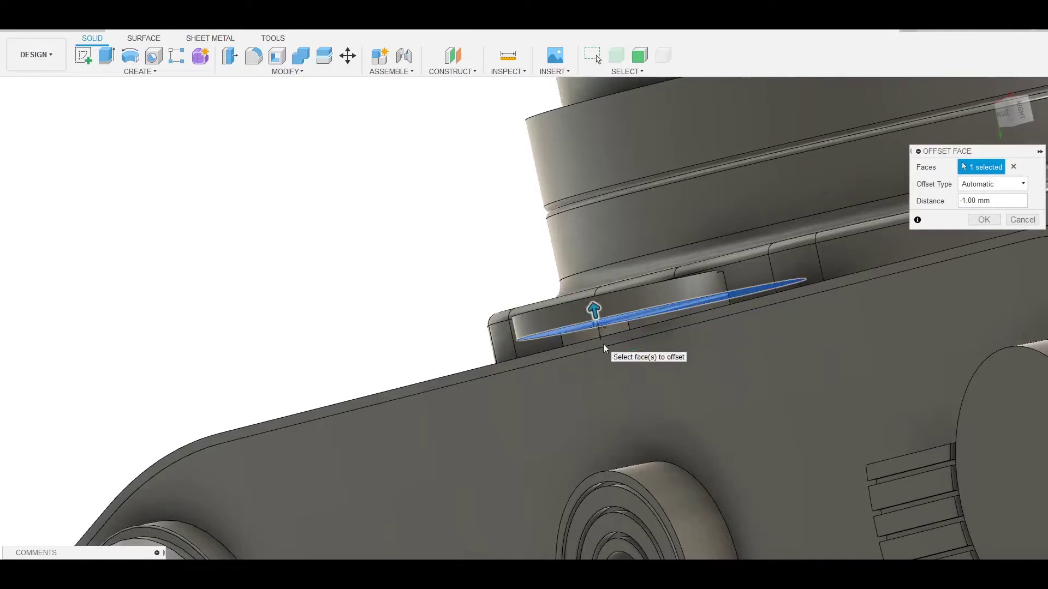
{"action": "key", "text": "Return"}
Offset the disc's other flat face and move the blue disc 2 mm.
{"action": "middle_click_drag", "start_coordinate": [604, 343], "coordinate": [656, 297], "text": "shift"}
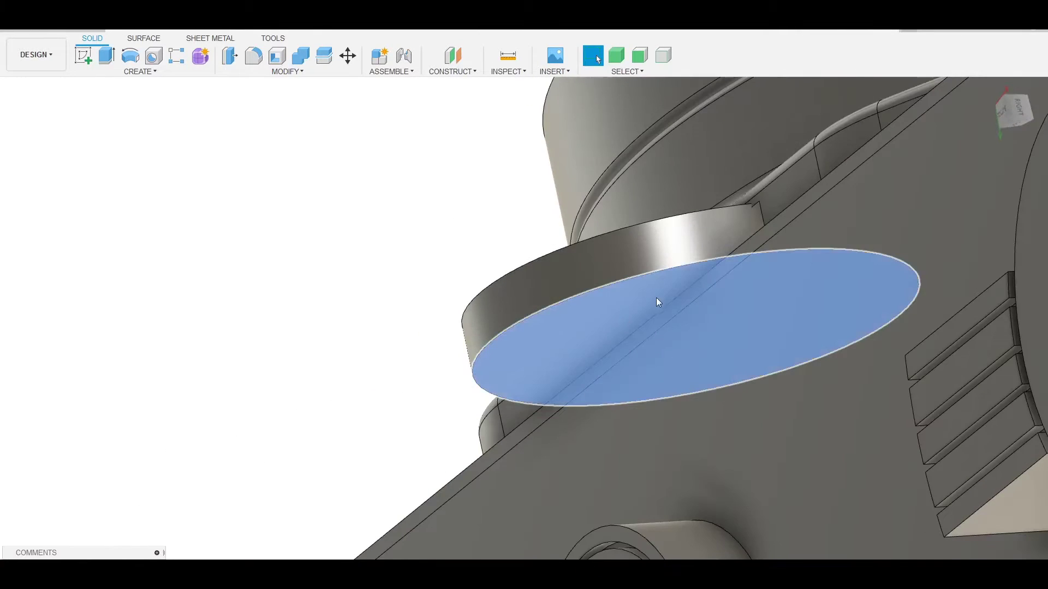
{"action": "left_click", "coordinate": [658, 302]}
{"action": "key", "text": "q"}
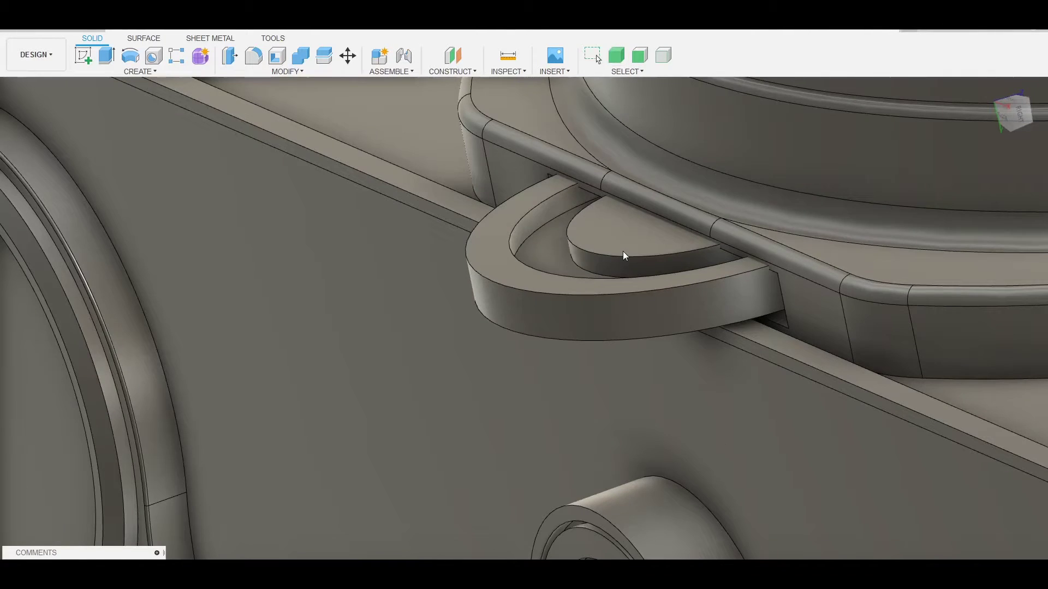
{"action": "left_click", "coordinate": [624, 251]}
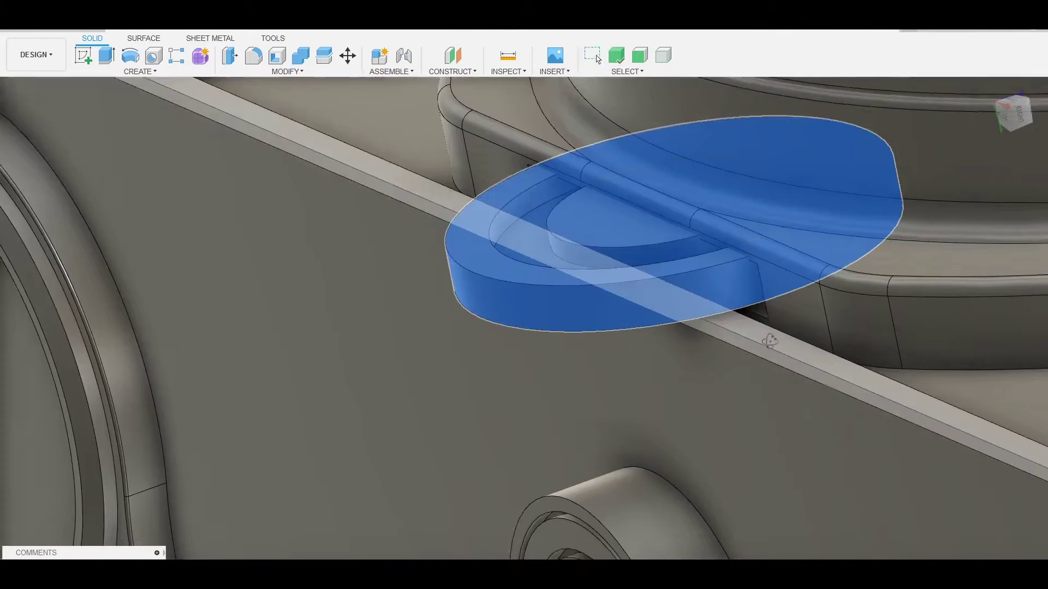
{"action": "type", "text": "m"}
{"action": "type", "text": "0.2"}
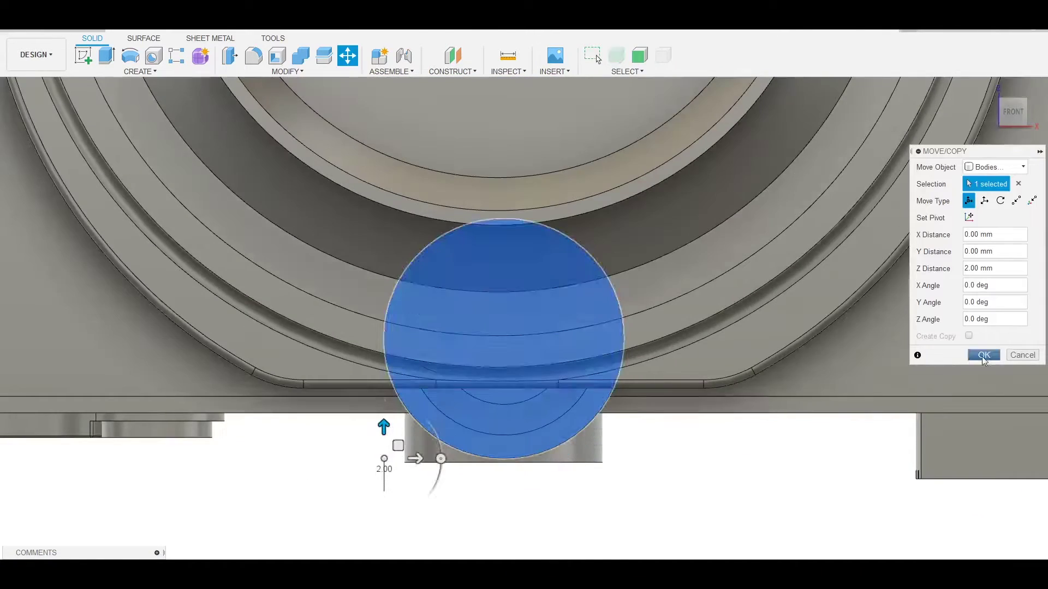
{"action": "left_click", "coordinate": [983, 355]}
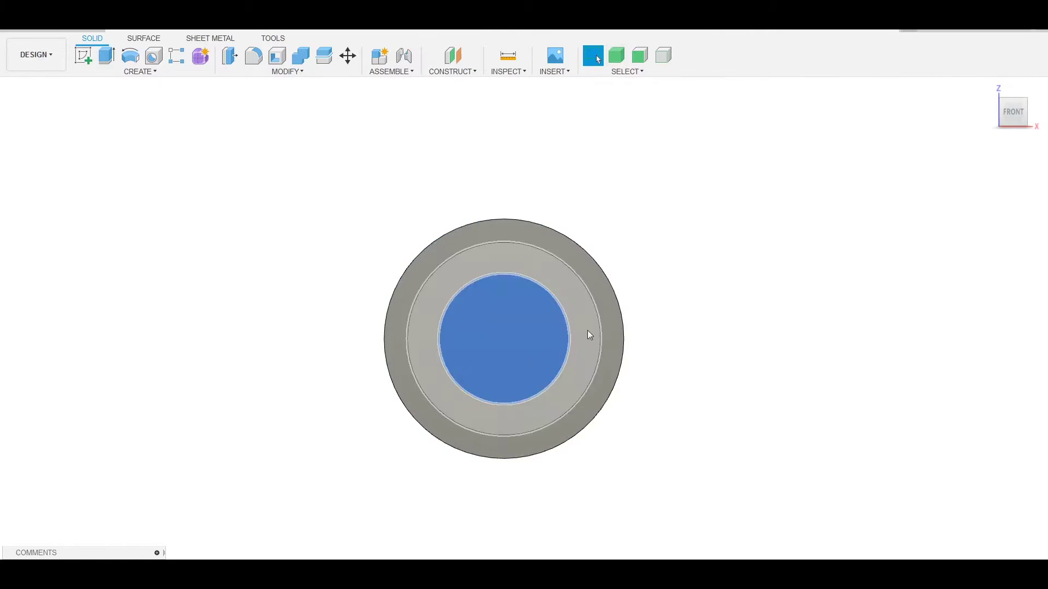
Sketch a V tooth on the disc edge and circular-pattern it around the disc centre.
{"action": "left_click", "coordinate": [590, 335]}
{"action": "key", "text": "l"}
{"action": "scroll", "coordinate": [505, 219], "scroll_direction": "up", "scroll_amount": 10}
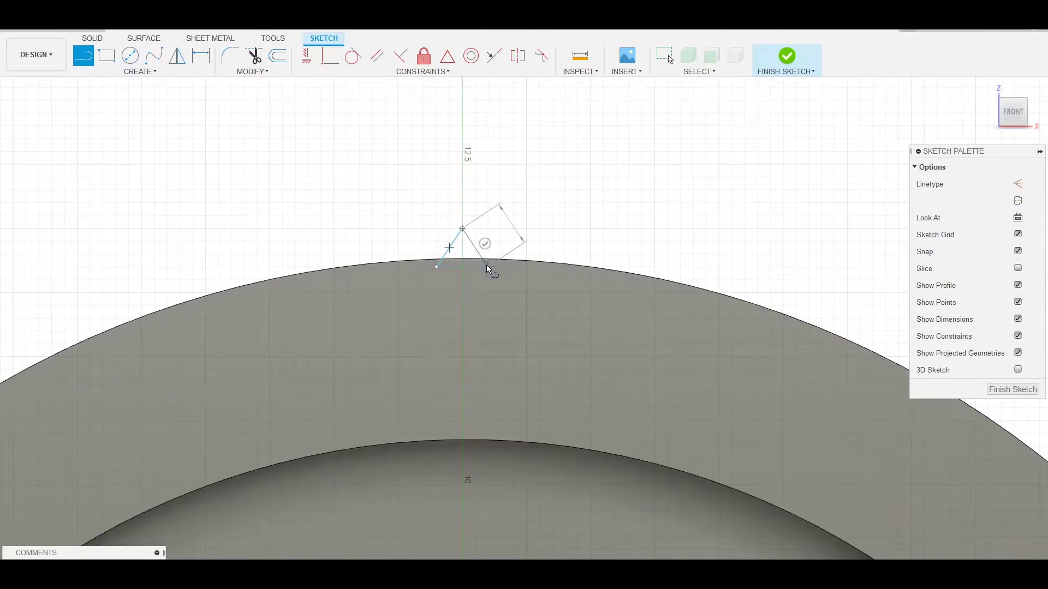
{"action": "scroll", "coordinate": [529, 251], "scroll_direction": "down", "scroll_amount": 3}
{"action": "scroll", "coordinate": [500, 262], "scroll_direction": "down", "scroll_amount": 3}
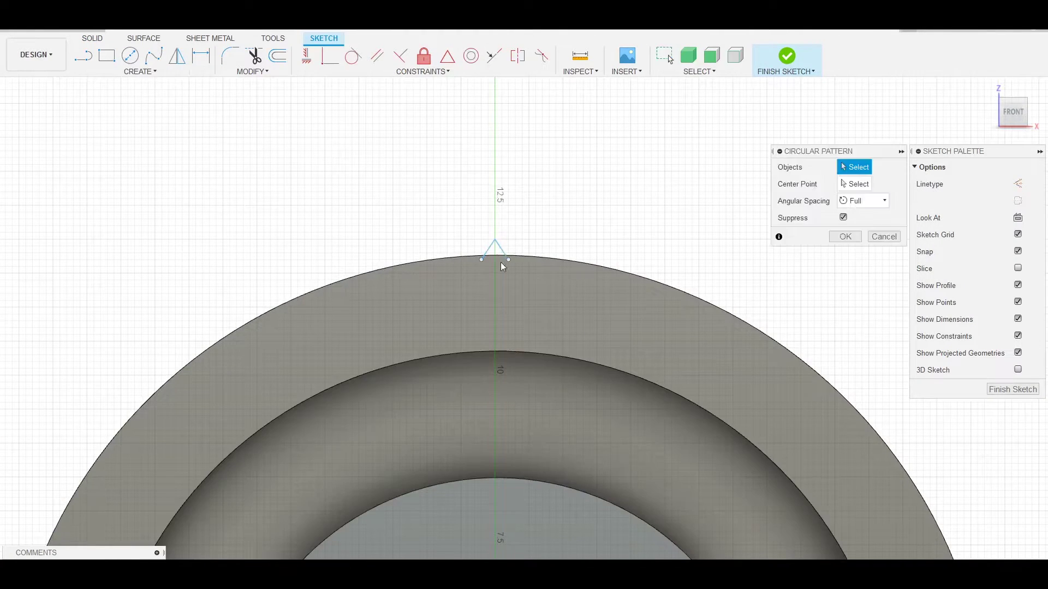
{"action": "scroll", "coordinate": [597, 412], "scroll_direction": "down", "scroll_amount": 3}
{"action": "left_click", "coordinate": [569, 367]}
{"action": "scroll", "coordinate": [633, 380], "scroll_direction": "up", "scroll_amount": 3}
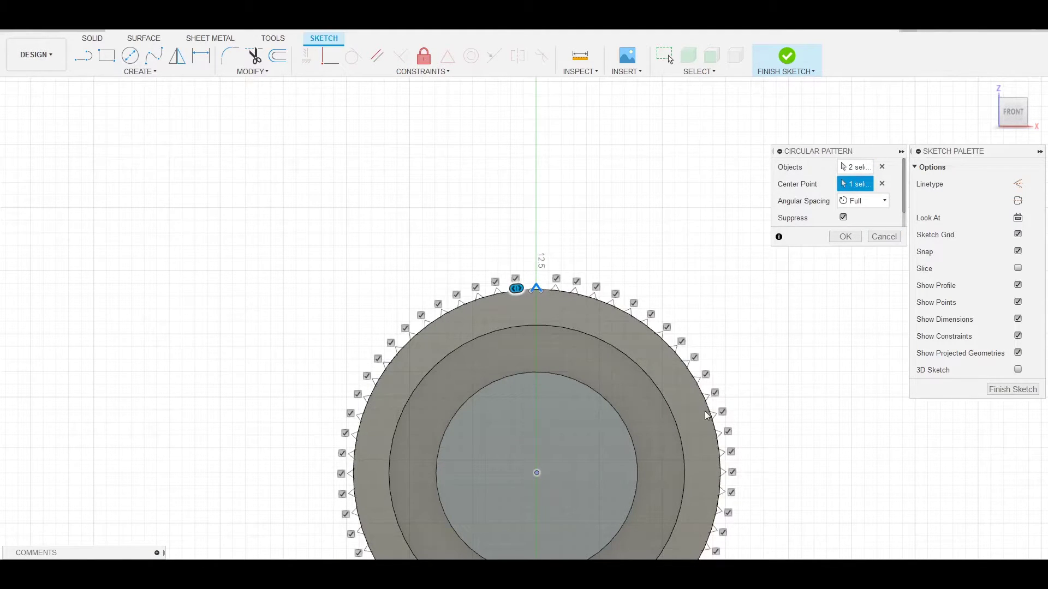
{"action": "scroll", "coordinate": [708, 416], "scroll_direction": "up", "scroll_amount": 3}
{"action": "key", "text": "Return"}
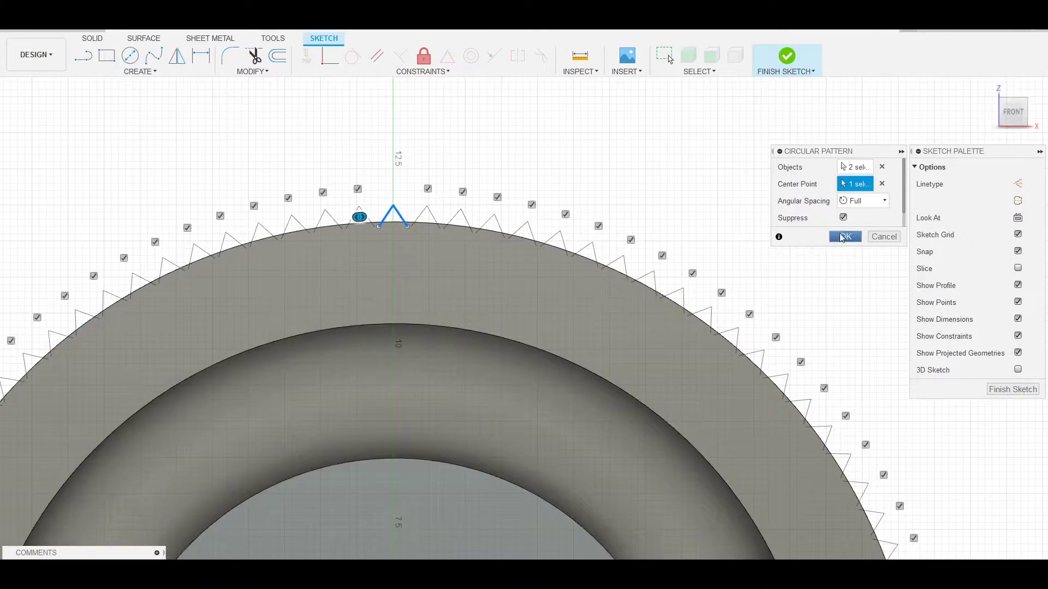
{"action": "scroll", "coordinate": [600, 336], "scroll_direction": "down", "scroll_amount": 3}
Add a circle and extrude the 100 tooth profiles about -1.57 mm as a new body.
{"action": "key", "text": "c"}
{"action": "scroll", "coordinate": [552, 373], "scroll_direction": "up", "scroll_amount": 2}
{"action": "scroll", "coordinate": [831, 340], "scroll_direction": "up", "scroll_amount": 5}
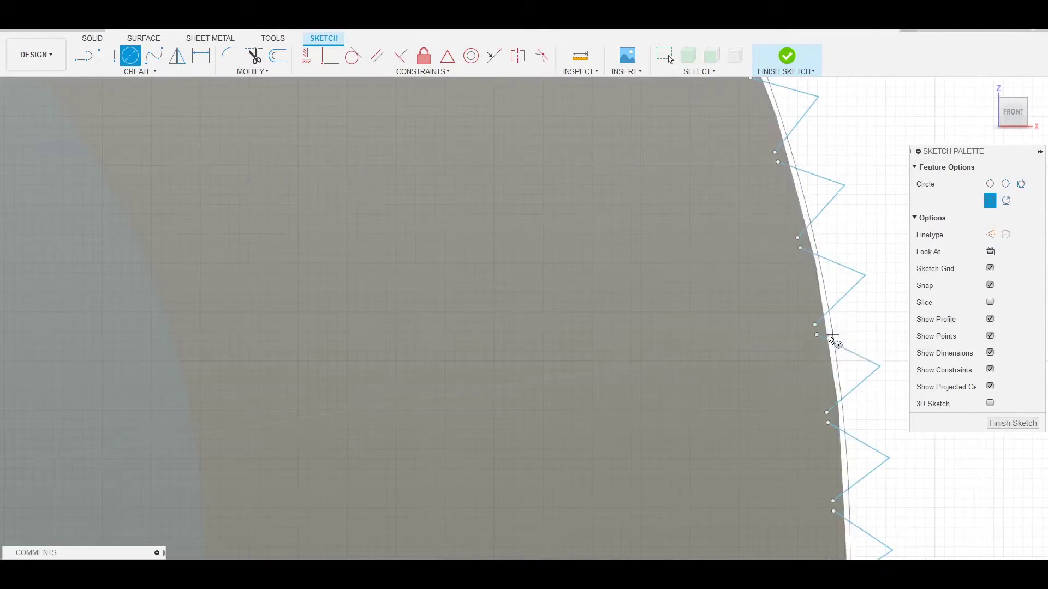
{"action": "scroll", "coordinate": [828, 339], "scroll_direction": "down", "scroll_amount": 6}
{"action": "key", "text": "Escape"}
{"action": "mouse_move", "coordinate": [770, 306]}
{"action": "middle_mouse_down", "text": "shift"}
{"action": "mouse_move", "coordinate": [769, 330]}
{"action": "mouse_move", "coordinate": [793, 347]}
{"action": "middle_mouse_up", "text": "shift"}
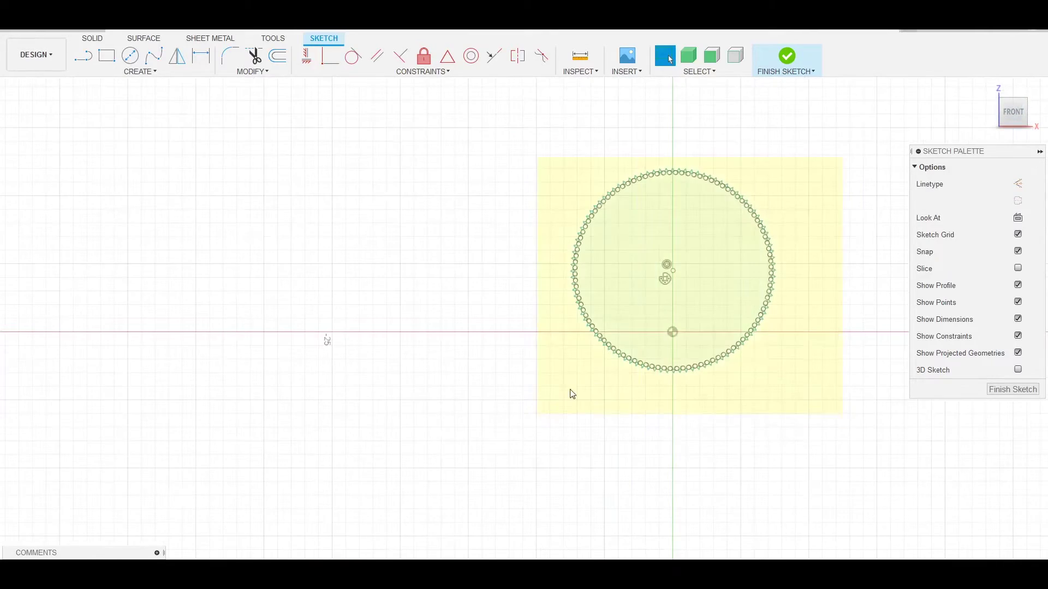
{"action": "key", "text": "e"}
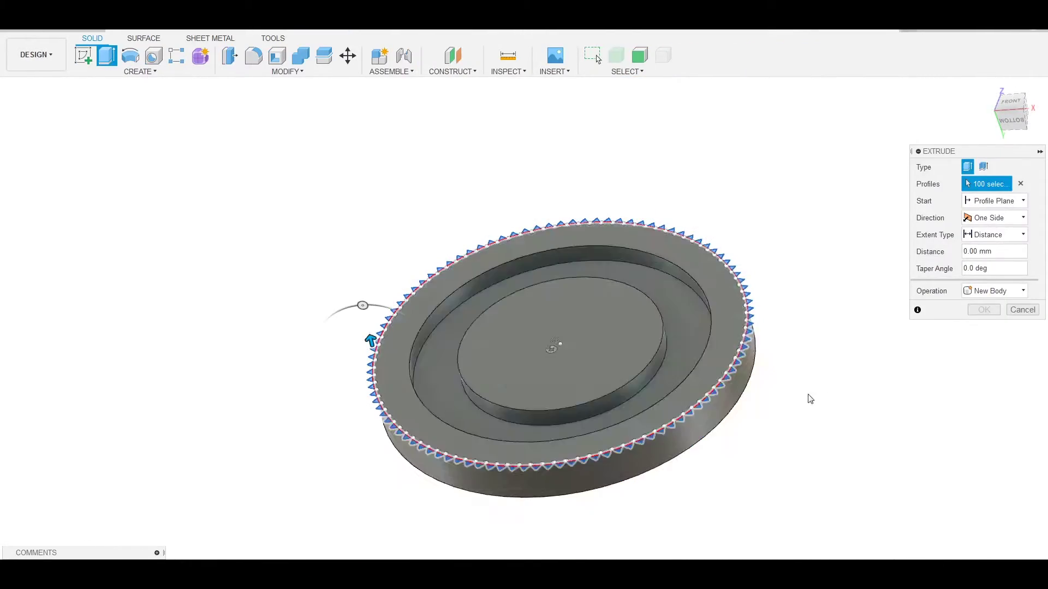
{"action": "scroll", "coordinate": [122, 409], "scroll_direction": "up", "scroll_amount": 5}
{"action": "scroll", "coordinate": [230, 344], "scroll_direction": "up", "scroll_amount": 5}
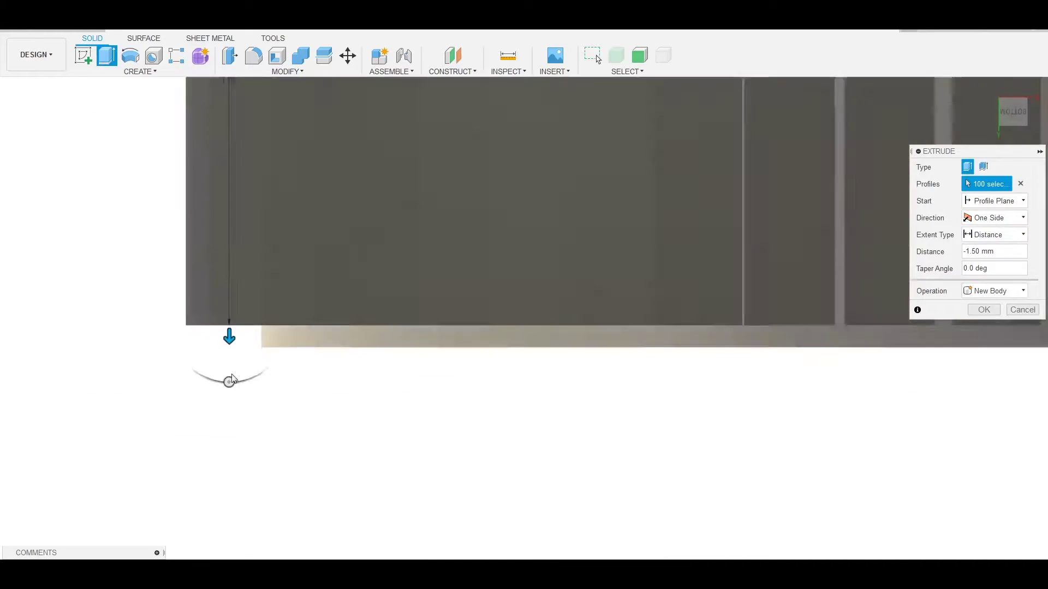
{"action": "middle_click_drag", "start_coordinate": [534, 411], "coordinate": [316, 334], "text": "shift"}
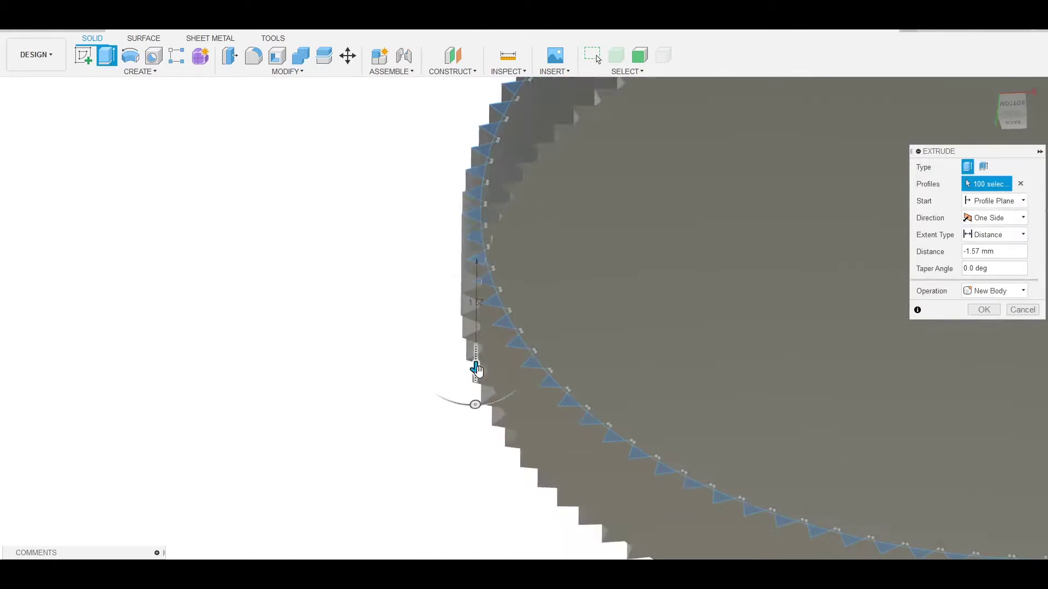
{"action": "scroll", "coordinate": [365, 276], "scroll_direction": "down", "scroll_amount": 3}
{"action": "key", "text": "Return"}
Orbit around the toothed disc to inspect it, ending on the camera's underside.
{"action": "mouse_move", "coordinate": [667, 363]}
{"action": "middle_mouse_down", "text": "shift"}
{"action": "mouse_move", "coordinate": [802, 419]}
{"action": "mouse_move", "coordinate": [812, 327]}
{"action": "mouse_move", "coordinate": [779, 344]}
{"action": "middle_mouse_up", "text": "shift"}
{"action": "scroll", "coordinate": [661, 263], "scroll_direction": "up", "scroll_amount": 5}
{"action": "mouse_move", "coordinate": [661, 263]}
{"action": "middle_mouse_down", "text": "shift"}
{"action": "mouse_move", "coordinate": [806, 304]}
{"action": "mouse_move", "coordinate": [806, 281]}
{"action": "middle_mouse_up", "text": "shift"}
{"action": "scroll", "coordinate": [807, 281], "scroll_direction": "down", "scroll_amount": 10}
{"action": "middle_click_drag", "start_coordinate": [615, 78], "coordinate": [564, 44], "text": "shift"}
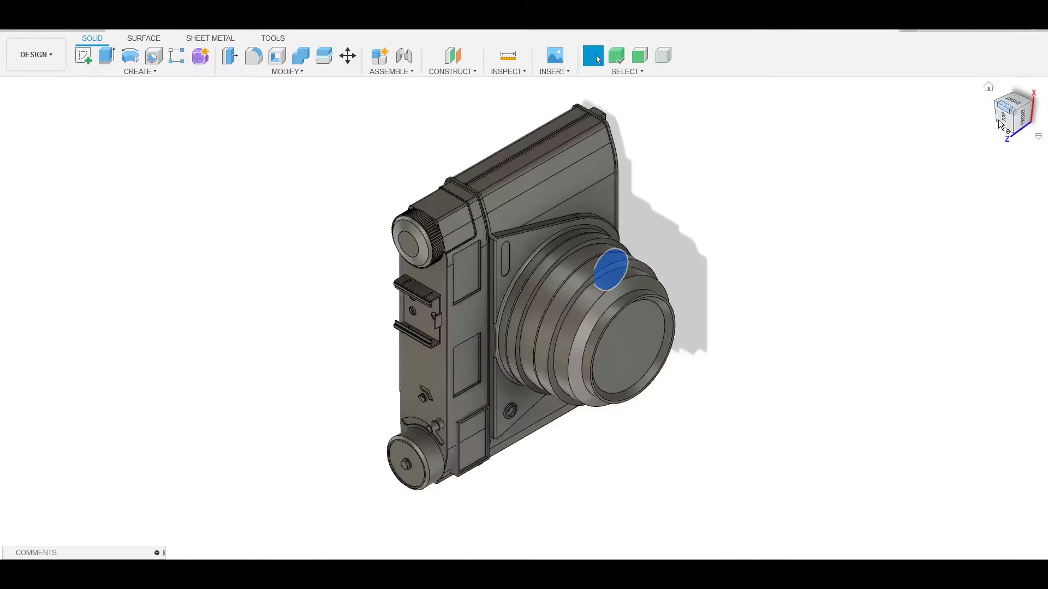
{"action": "middle_click_drag", "start_coordinate": [992, 187], "coordinate": [763, 413], "text": "shift"}
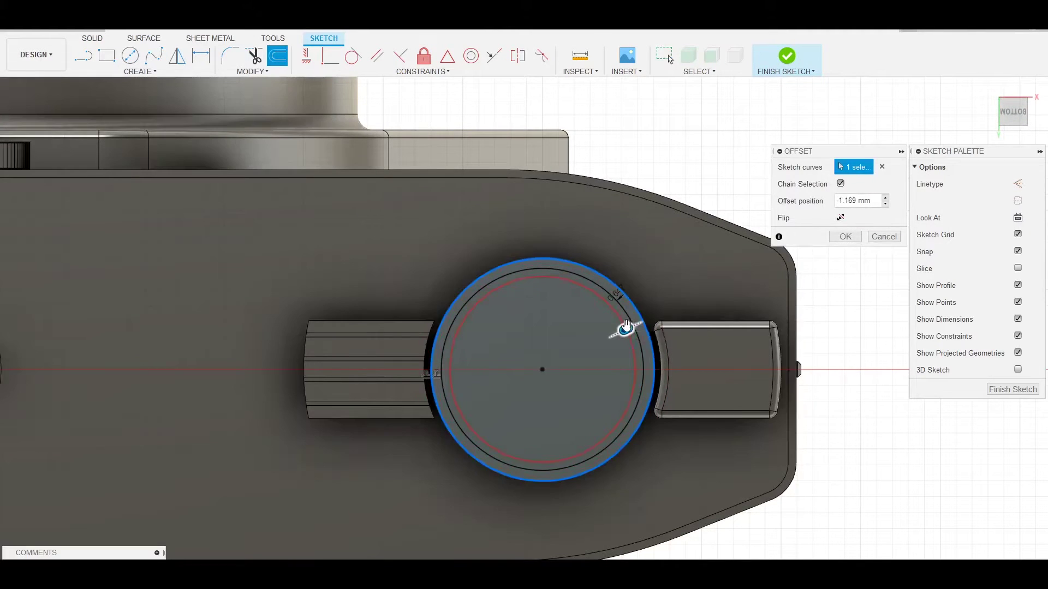
Offset the dial's circles inward to create concentric rings and a small centre circle.
{"action": "left_click", "coordinate": [646, 322]}
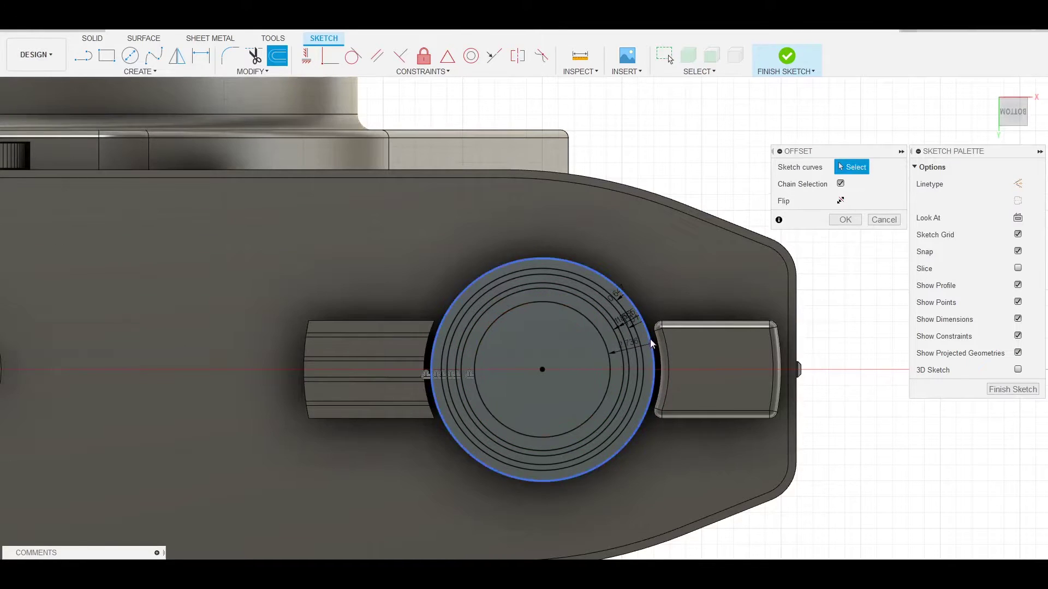
{"action": "left_click", "coordinate": [651, 343]}
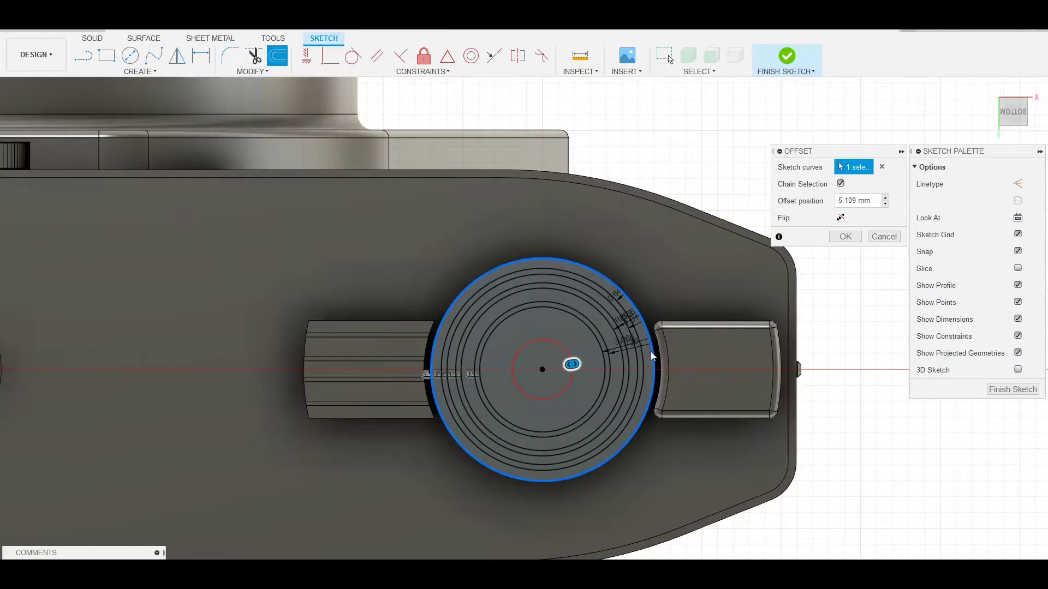
{"action": "key", "text": "Return"}
{"action": "scroll", "coordinate": [587, 353], "scroll_direction": "up", "scroll_amount": 3}
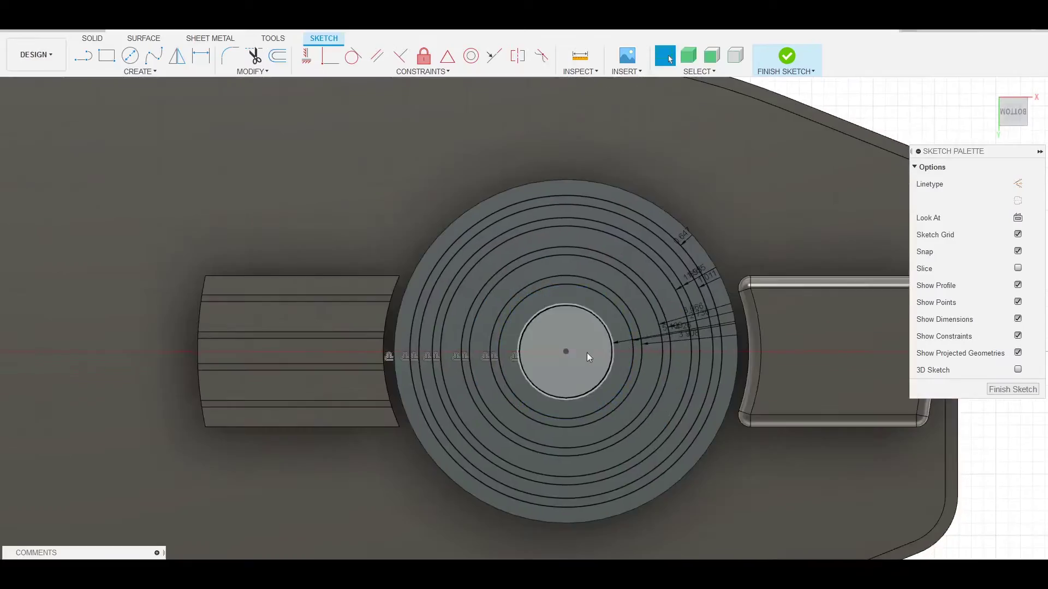
Cut the innermost circle into the dial as a centre hole.
{"action": "left_click", "coordinate": [588, 352]}
{"action": "key", "text": "e"}
{"action": "key", "text": "Return"}
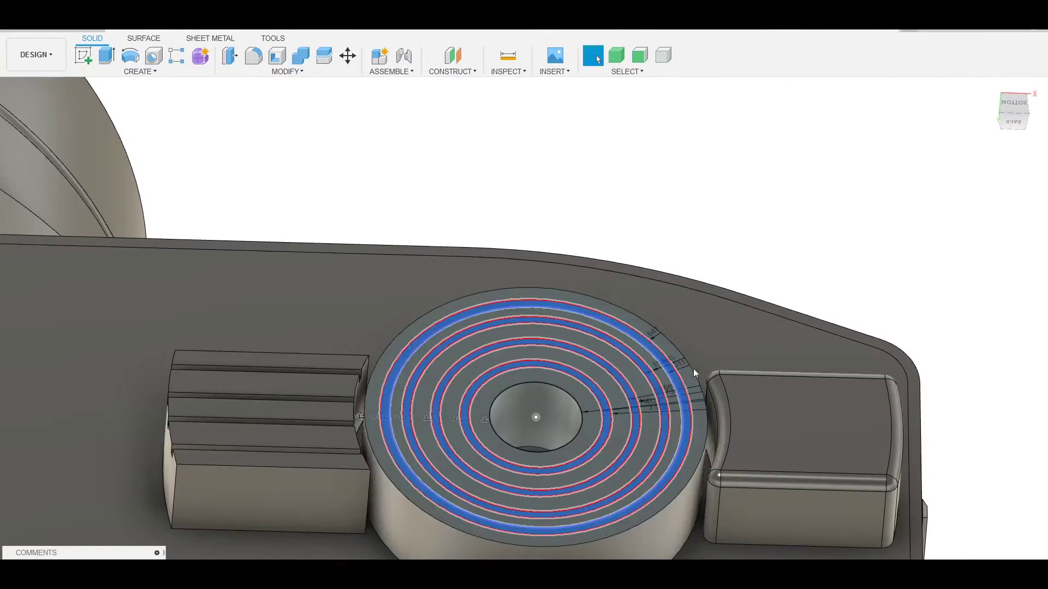
Extrude-cut the ring profiles -0.50 mm to form the grooves.
{"action": "key", "text": "e"}
{"action": "middle_click_drag", "start_coordinate": [627, 156], "coordinate": [771, 318], "text": "shift"}
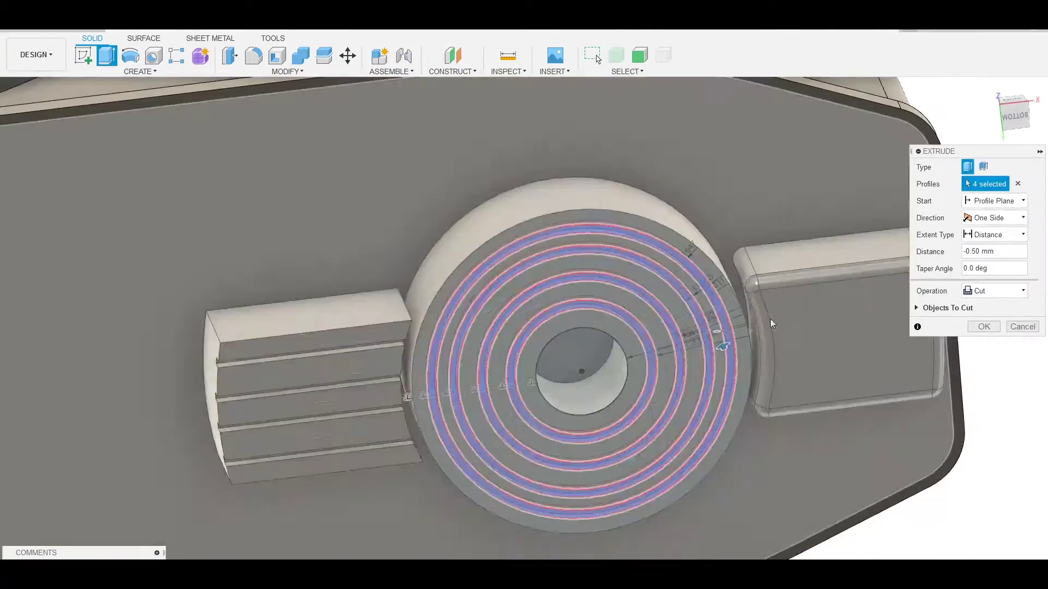
{"action": "middle_click_drag", "start_coordinate": [784, 362], "coordinate": [861, 335], "text": "shift"}
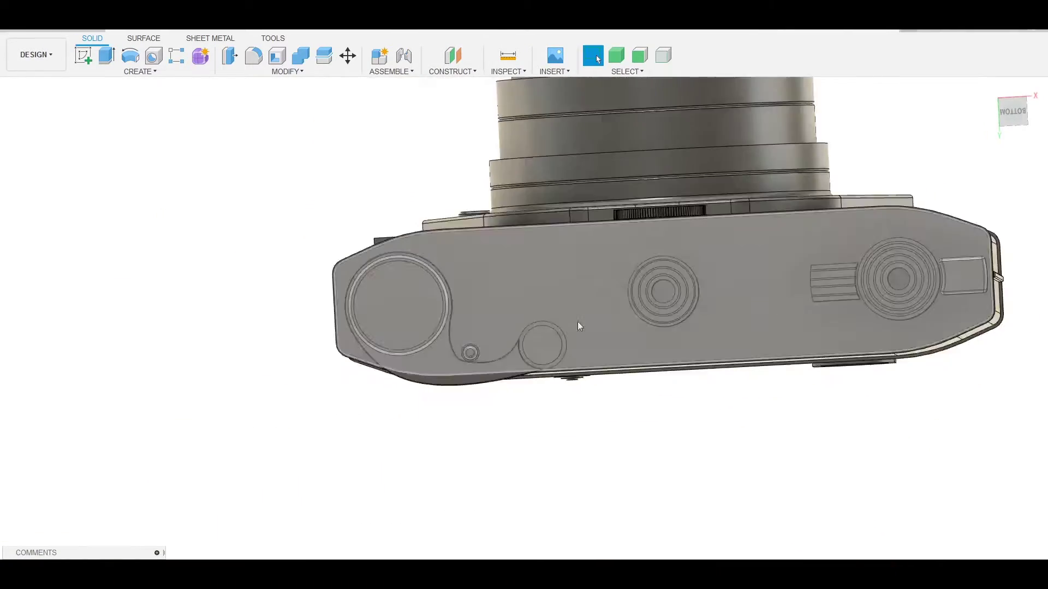
{"action": "left_click", "coordinate": [535, 347]}
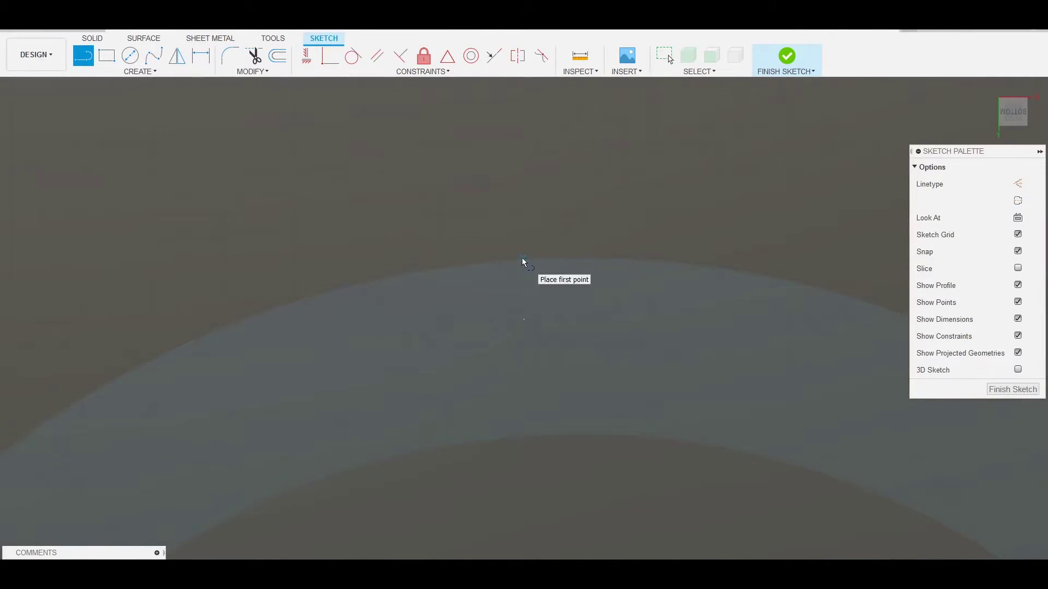
Sketch a triangle tooth on the small dial and circular-pattern it around the centre.
{"action": "left_click", "coordinate": [508, 260]}
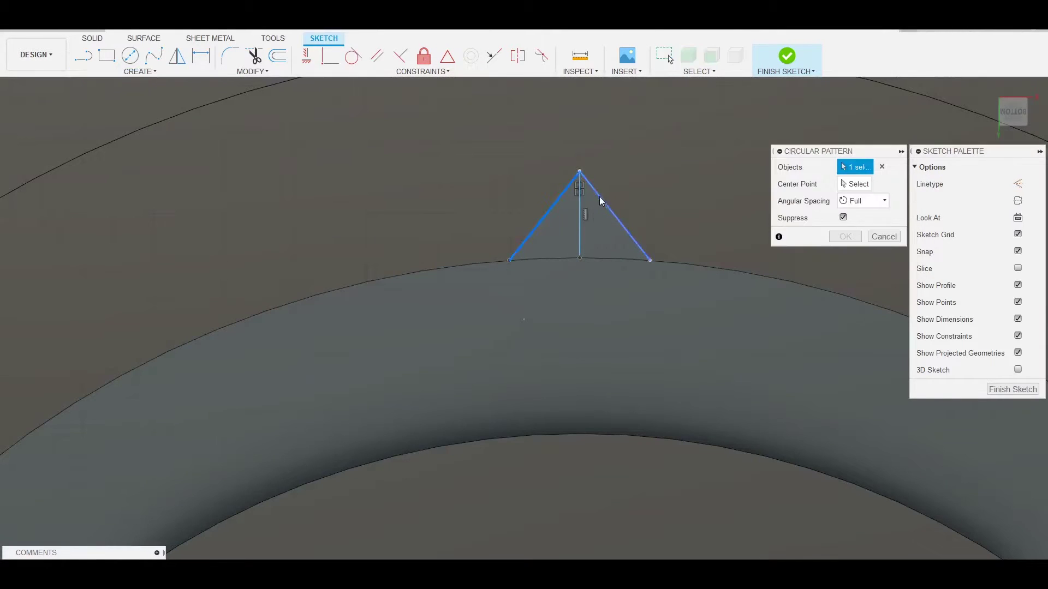
{"action": "left_click", "coordinate": [599, 201]}
{"action": "scroll", "coordinate": [665, 202], "scroll_direction": "down", "scroll_amount": 5}
{"action": "left_click", "coordinate": [707, 329]}
{"action": "scroll", "coordinate": [653, 164], "scroll_direction": "up", "scroll_amount": 5}
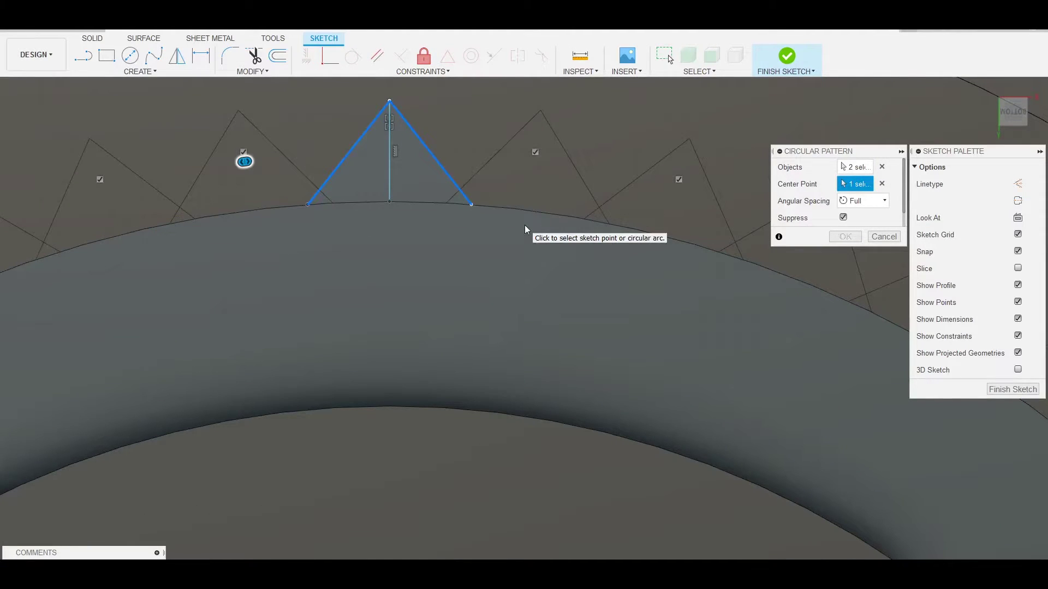
{"action": "key", "text": "Return"}
{"action": "scroll", "coordinate": [545, 378], "scroll_direction": "down", "scroll_amount": 5}
Draw a circle on the dial and extrude the 41 profiles -0.80 mm as a join.
{"action": "key", "text": "c"}
{"action": "left_click", "coordinate": [525, 393]}
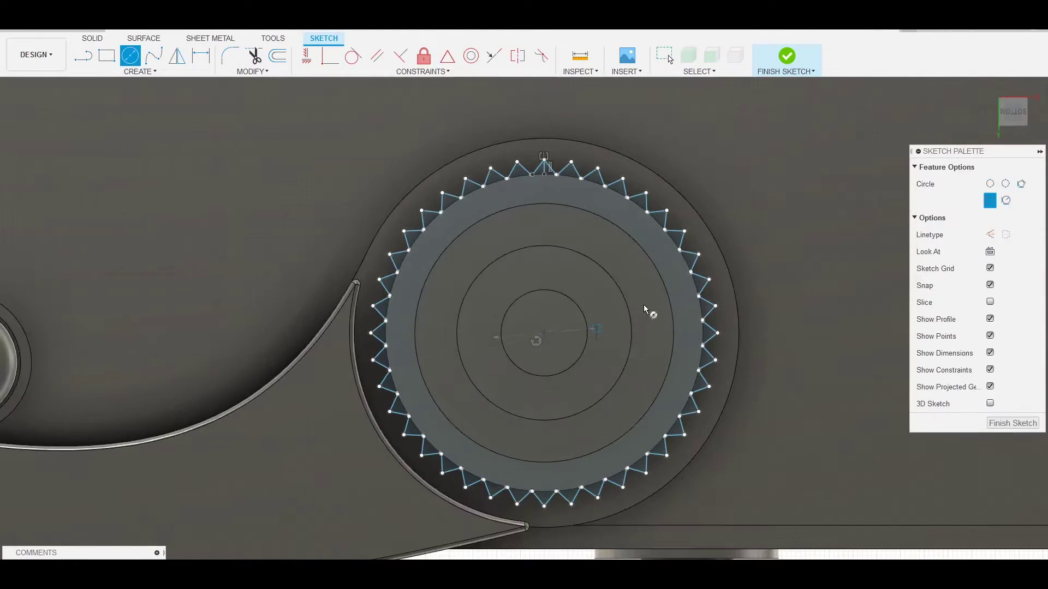
{"action": "scroll", "coordinate": [643, 305], "scroll_direction": "up", "scroll_amount": 5}
{"action": "scroll", "coordinate": [709, 273], "scroll_direction": "down", "scroll_amount": 5}
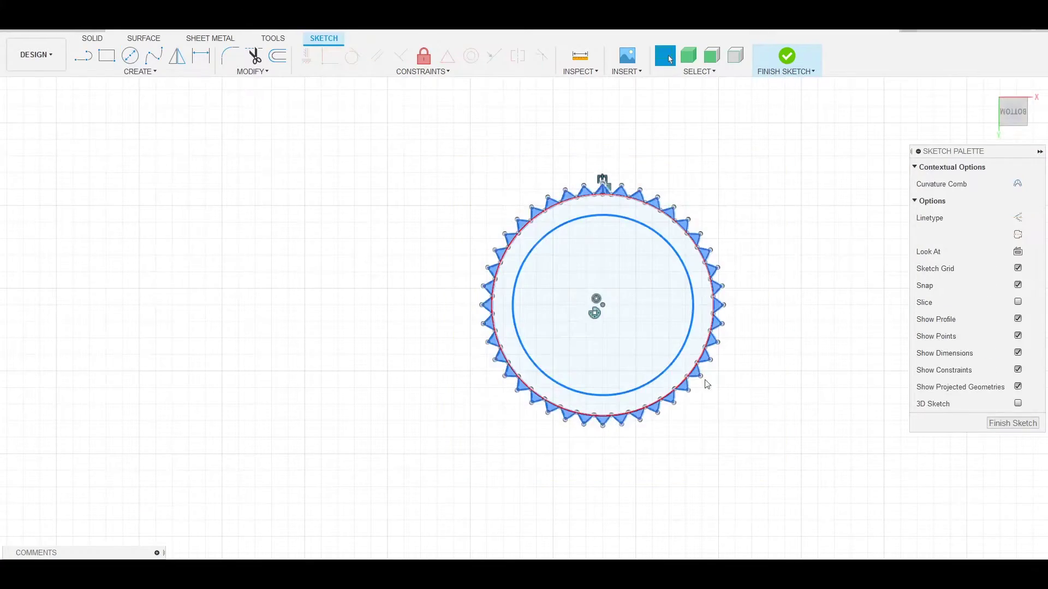
{"action": "middle_click_drag", "start_coordinate": [103, 197], "coordinate": [754, 341], "text": "shift"}
{"action": "key", "text": "e"}
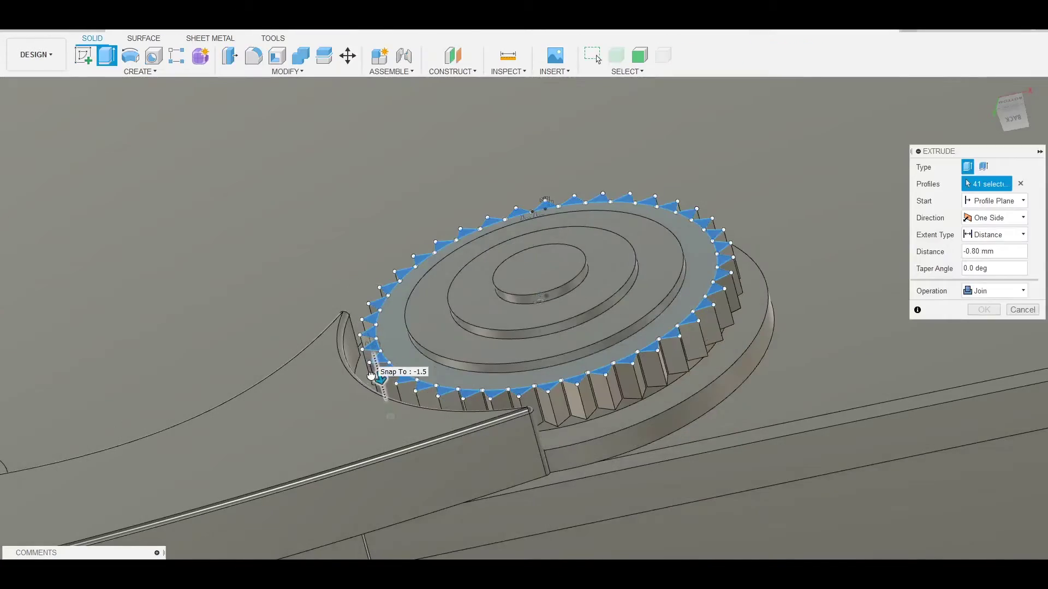
{"action": "left_click_drag", "start_coordinate": [555, 325], "coordinate": [450, 420]}
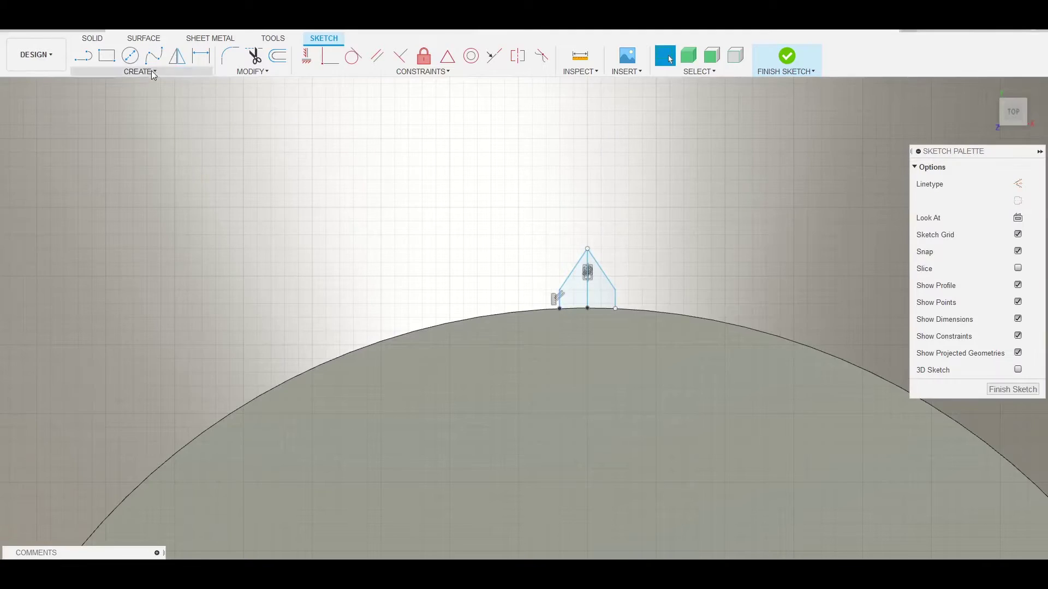
Close the tooth outline and pattern 20 notches around the dial centre.
{"action": "left_click", "coordinate": [616, 330]}
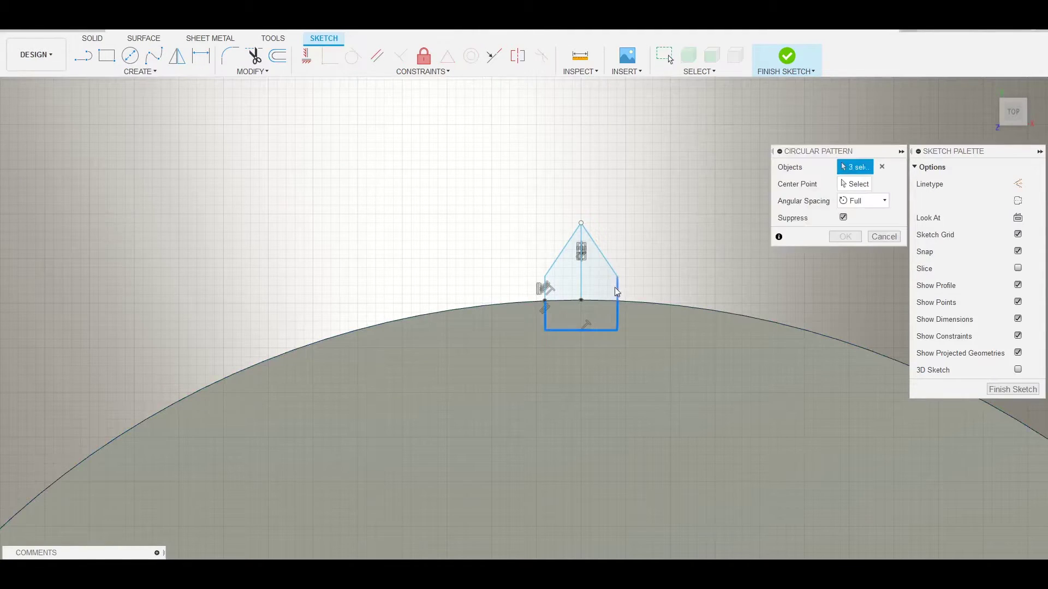
{"action": "scroll", "coordinate": [524, 317], "scroll_direction": "down", "scroll_amount": 5}
{"action": "left_click", "coordinate": [685, 311]}
{"action": "type", "text": "20"}
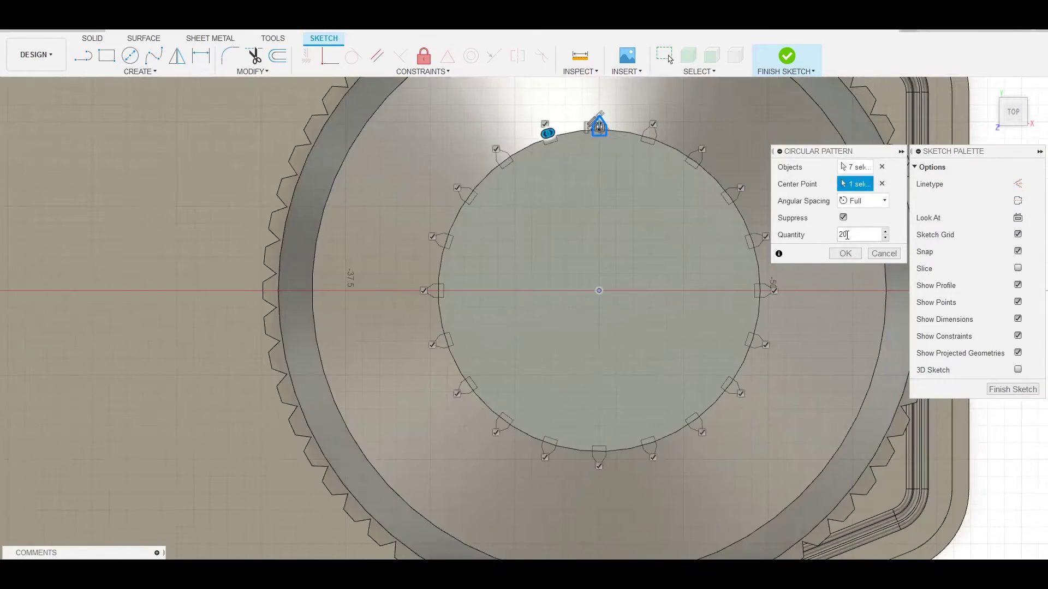
{"action": "key", "text": "Return"}
{"action": "left_click_drag", "start_coordinate": [791, 222], "coordinate": [456, 458]}
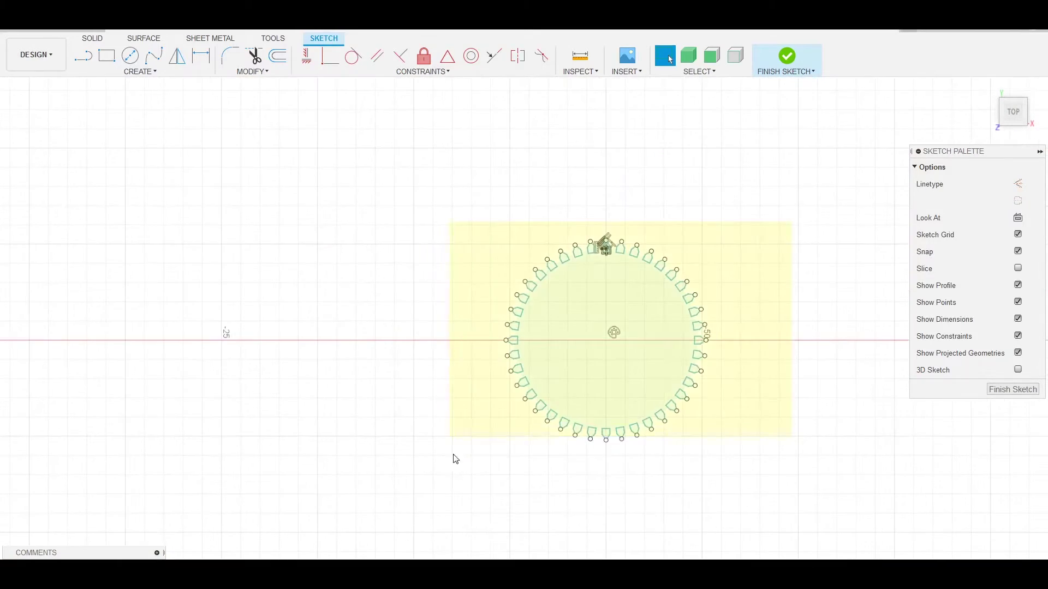
{"action": "mouse_move", "coordinate": [846, 350]}
{"action": "middle_mouse_down", "text": "shift"}
{"action": "mouse_move", "coordinate": [788, 299]}
{"action": "mouse_move", "coordinate": [686, 264]}
{"action": "mouse_move", "coordinate": [611, 339]}
{"action": "middle_mouse_up", "text": "shift"}
Extrude the gear-tooth profiles outward as a 0.3 mm join.
{"action": "key", "text": "e"}
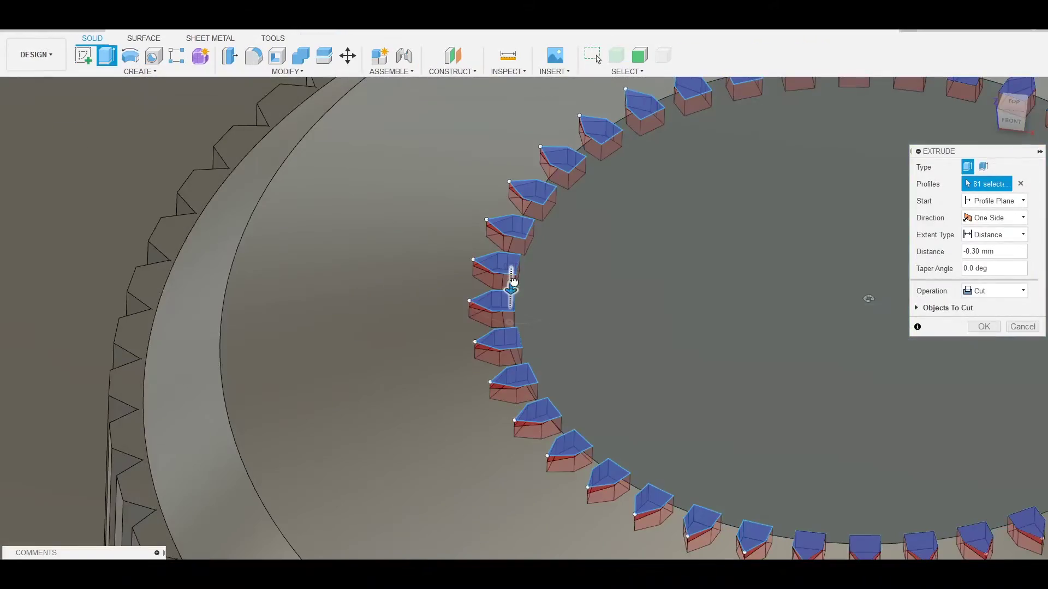
{"action": "left_click_drag", "start_coordinate": [611, 340], "coordinate": [831, 296]}
{"action": "key", "text": "Return"}
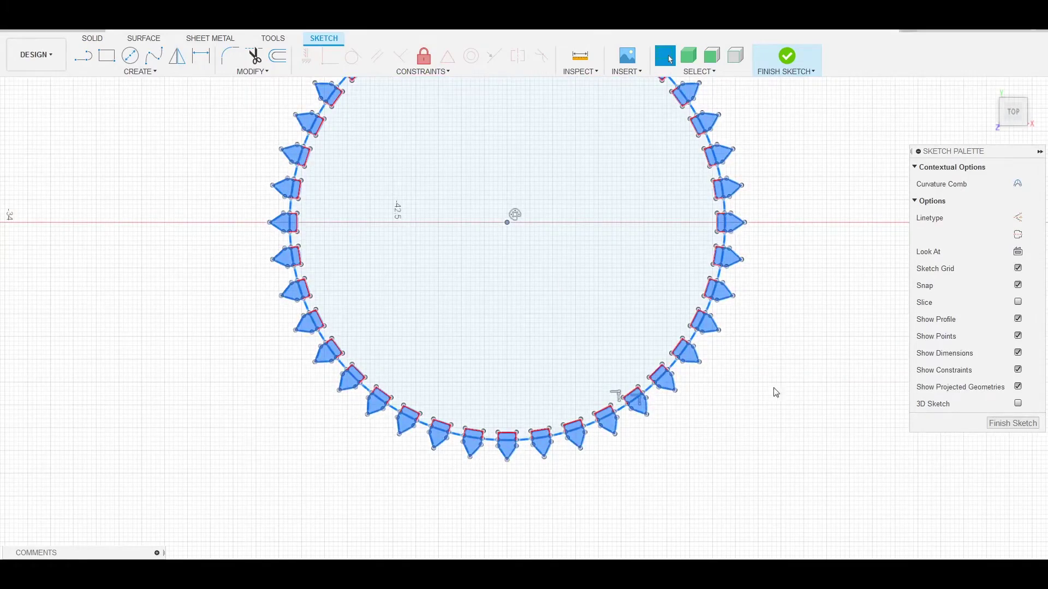
{"action": "middle_click_drag", "start_coordinate": [777, 393], "coordinate": [734, 292], "text": "shift"}
Sketch a circle on the dial face and extrude the chosen profiles.
{"action": "key", "text": "e"}
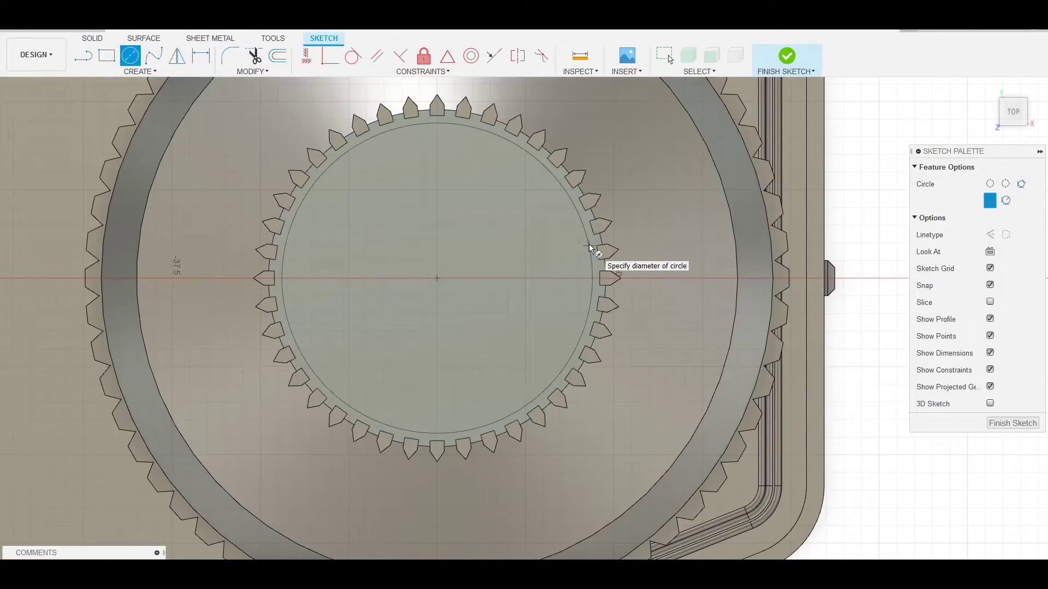
{"action": "left_click", "coordinate": [590, 249]}
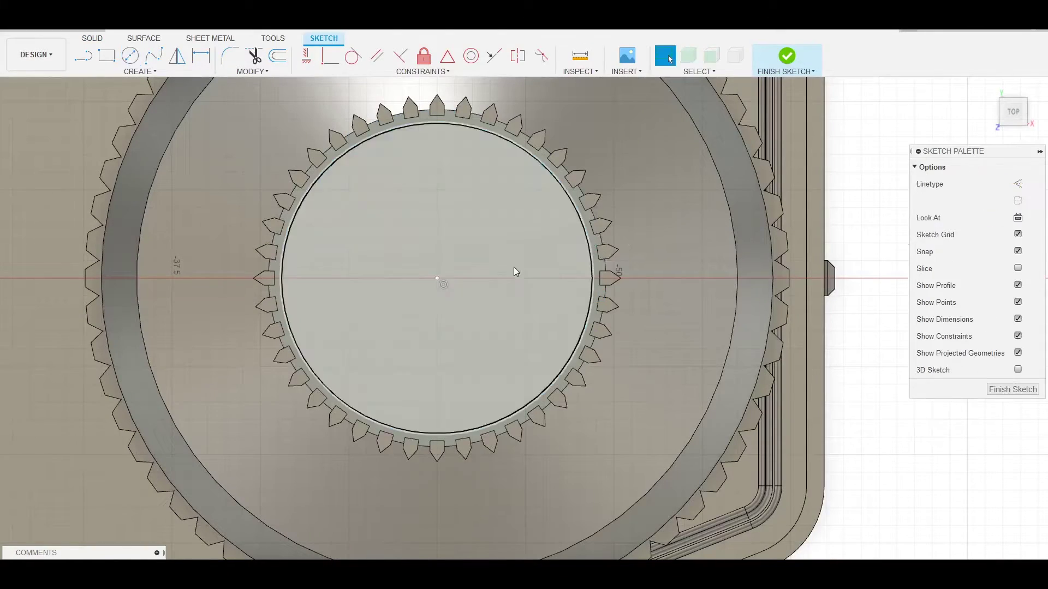
{"action": "key", "text": "e"}
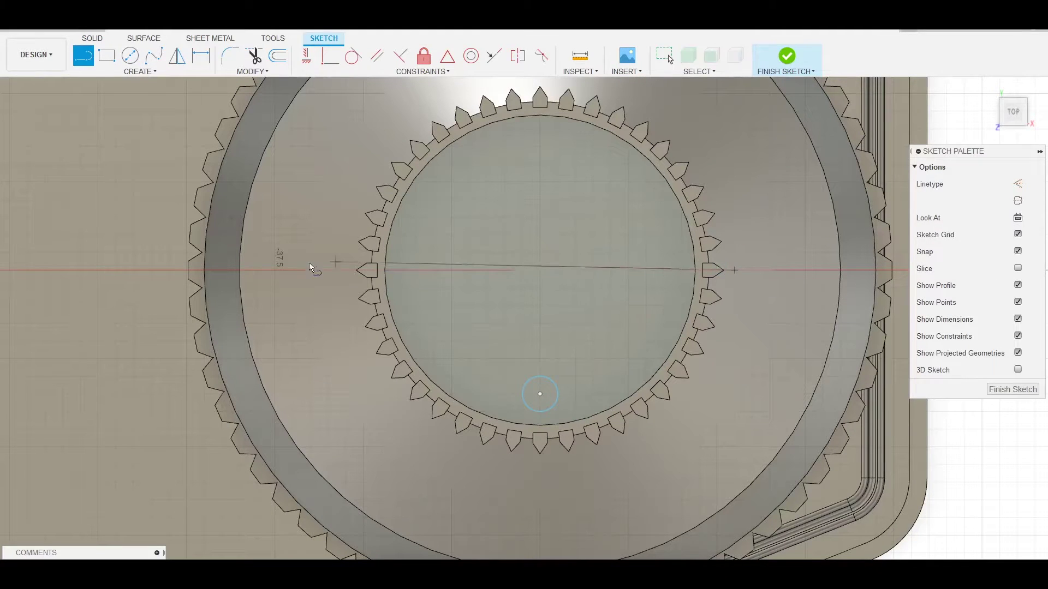
{"action": "key", "text": "e"}
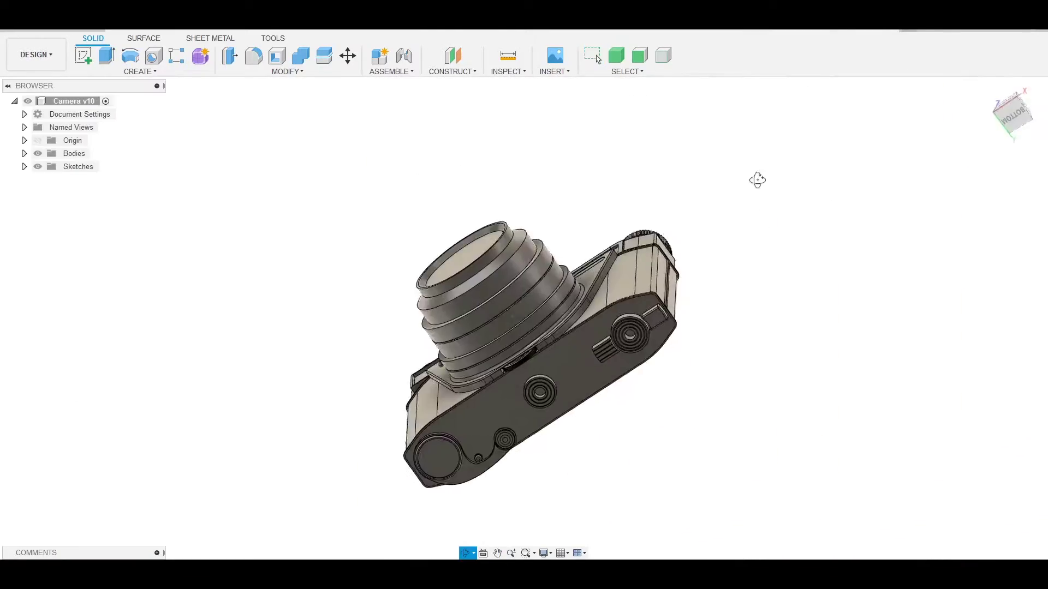
Sketch a small circle on the side face and extrude it 1 mm.
{"action": "right_click", "coordinate": [370, 250]}
{"action": "left_click", "coordinate": [389, 283]}
{"action": "key", "text": "c"}
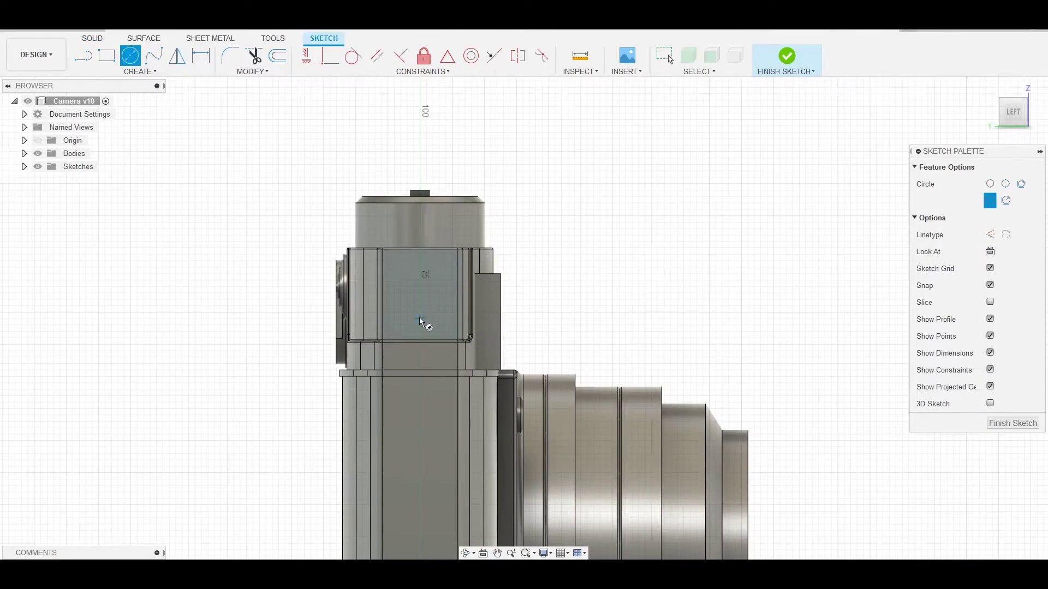
{"action": "left_click", "coordinate": [421, 318]}
{"action": "right_click", "coordinate": [475, 320]}
{"action": "left_click", "coordinate": [467, 353]}
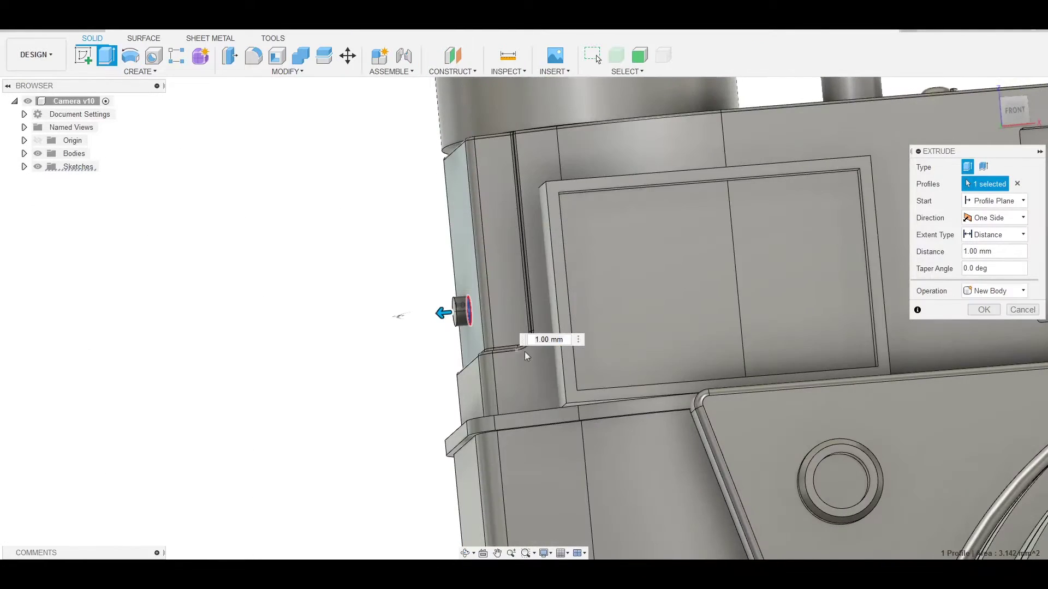
{"action": "middle_click_drag", "start_coordinate": [380, 329], "coordinate": [489, 206], "text": "shift"}
Fillet the cylinder's outer edge 0.4 mm.
{"action": "key", "text": "f"}
{"action": "left_click", "coordinate": [570, 262]}
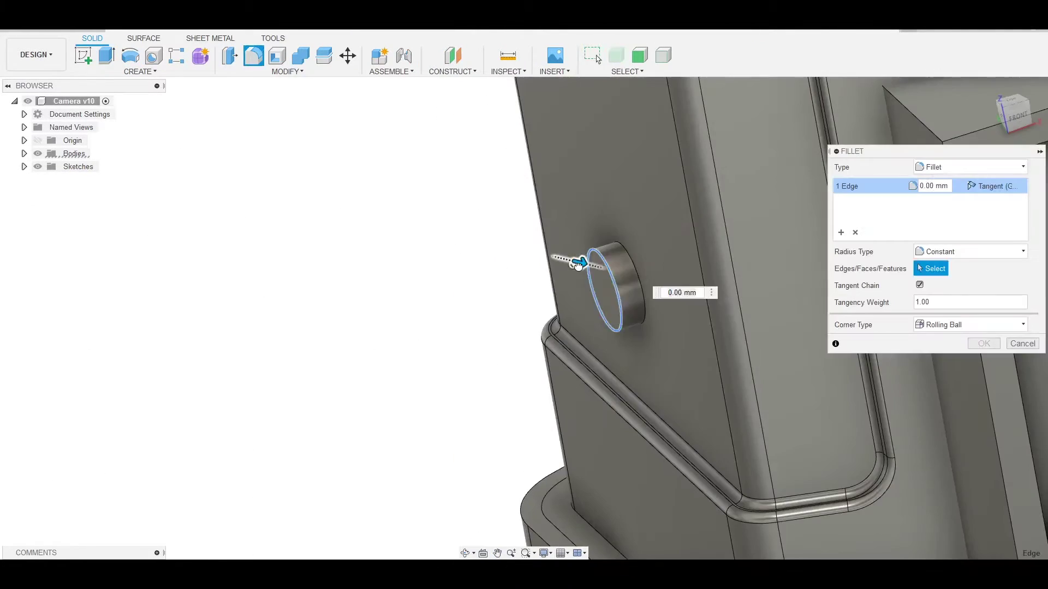
{"action": "middle_click_drag", "start_coordinate": [570, 262], "coordinate": [315, 281], "text": "shift"}
{"action": "type", "text": "4"}
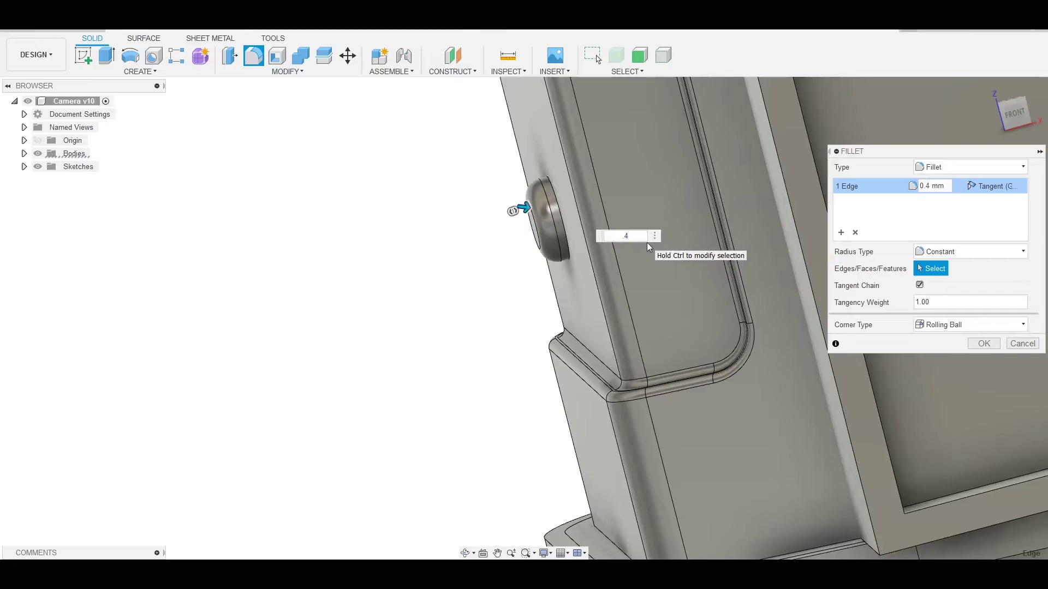
{"action": "key", "text": "Return"}
Sketch on the button's flat face and extrude the two rectangle profiles.
{"action": "right_click", "coordinate": [555, 253]}
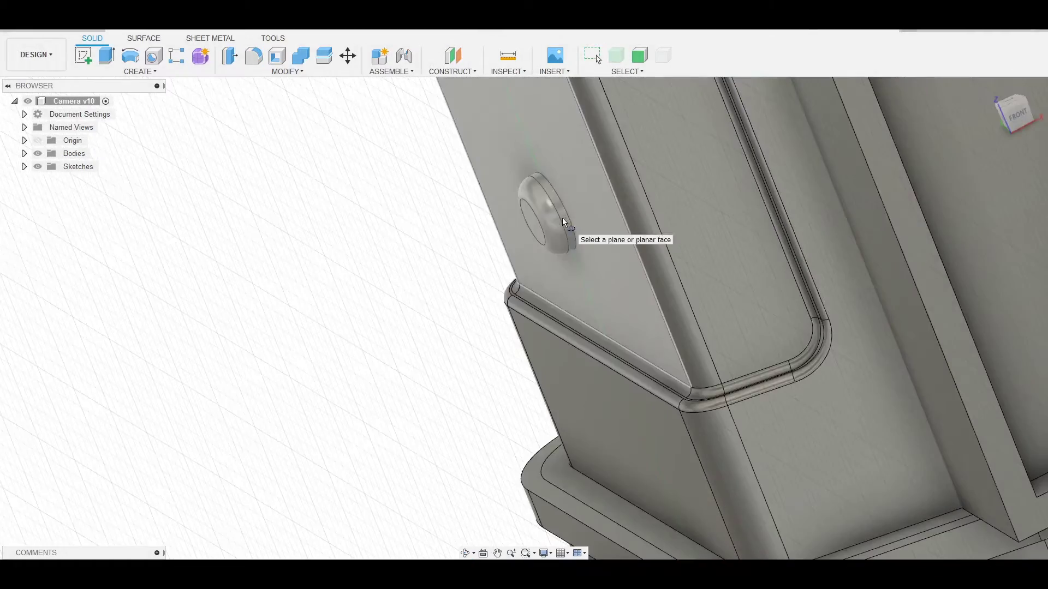
{"action": "scroll", "coordinate": [562, 218], "scroll_direction": "down", "scroll_amount": 10}
{"action": "left_click", "coordinate": [489, 245]}
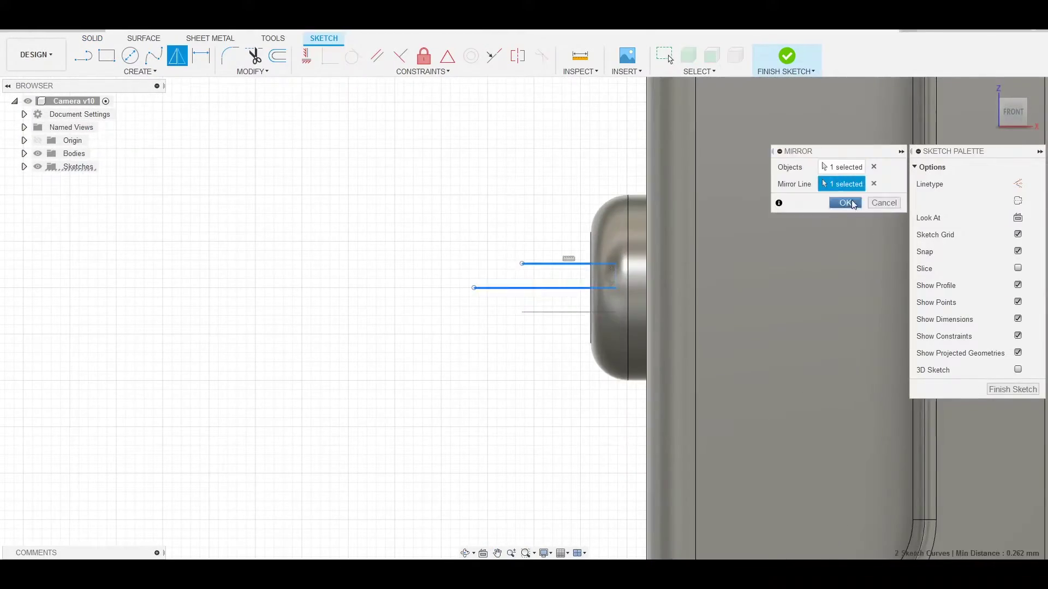
{"action": "left_click", "coordinate": [854, 204]}
{"action": "scroll", "coordinate": [534, 322], "scroll_direction": "up", "scroll_amount": 2}
{"action": "right_click", "coordinate": [534, 302]}
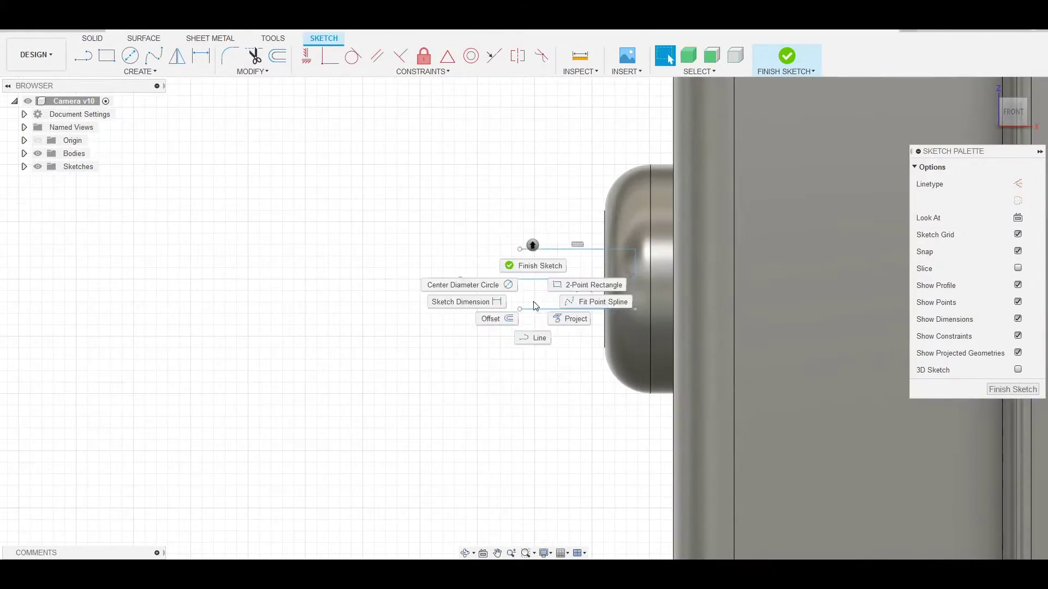
{"action": "left_click", "coordinate": [660, 301]}
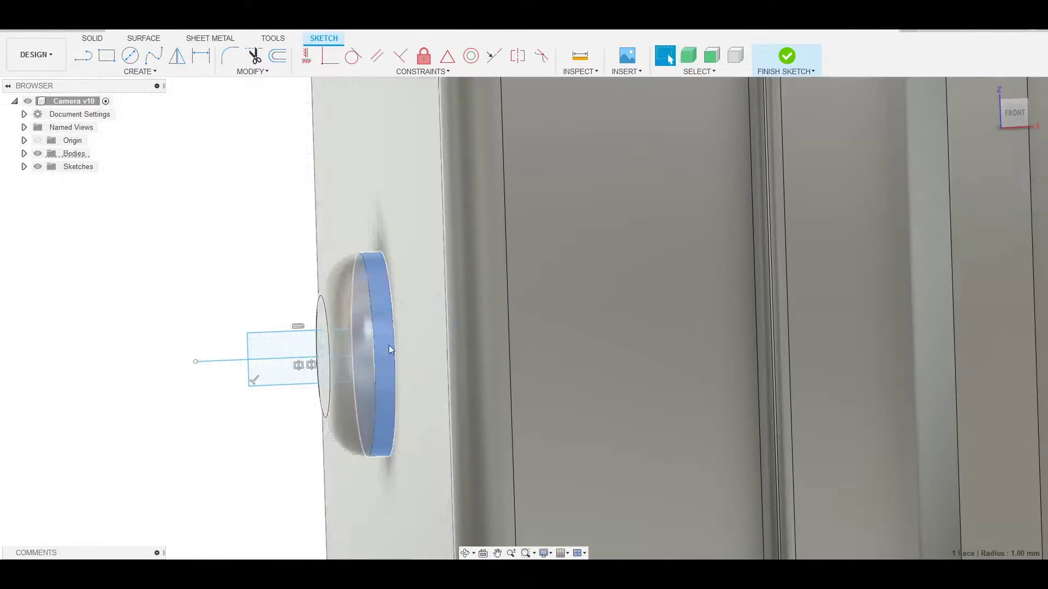
{"action": "left_click", "coordinate": [274, 373]}
{"action": "key", "text": "e"}
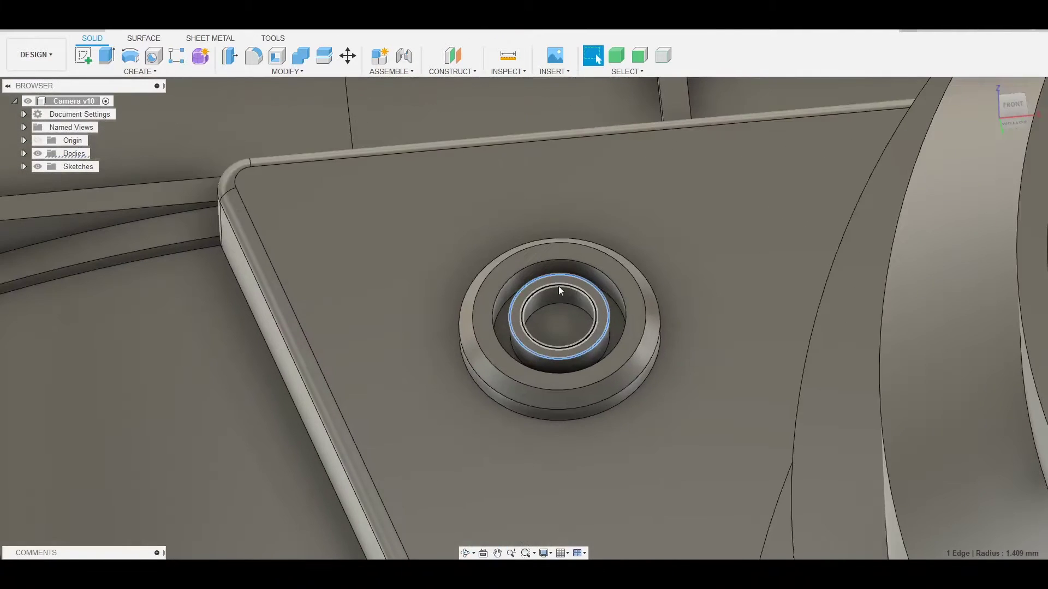
Fillet the front button recess edge 0.2 mm.
{"action": "key", "text": "f"}
{"action": "type", "text": "2"}
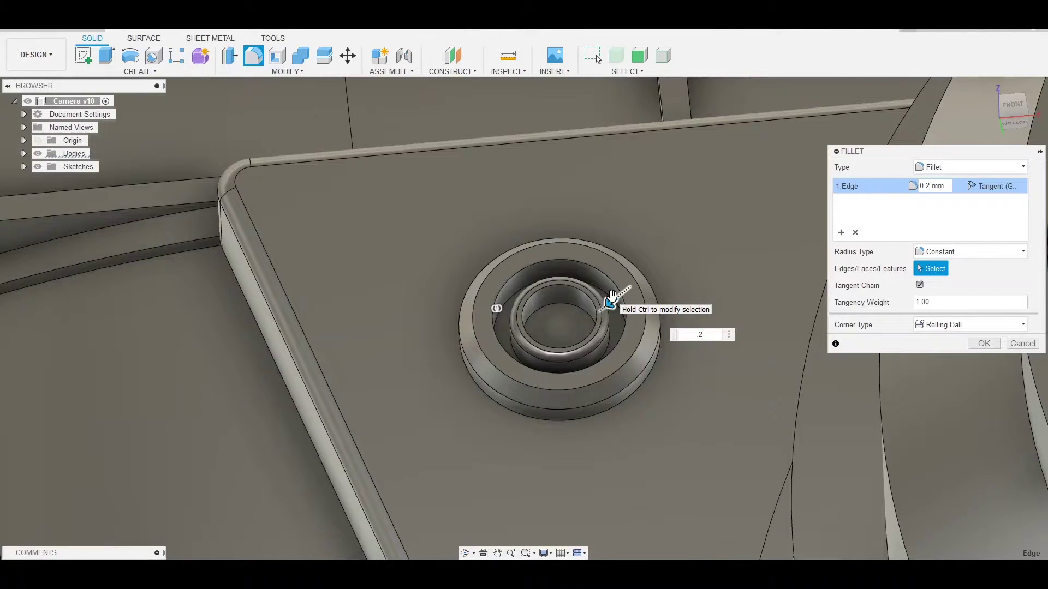
{"action": "key", "text": "Return"}
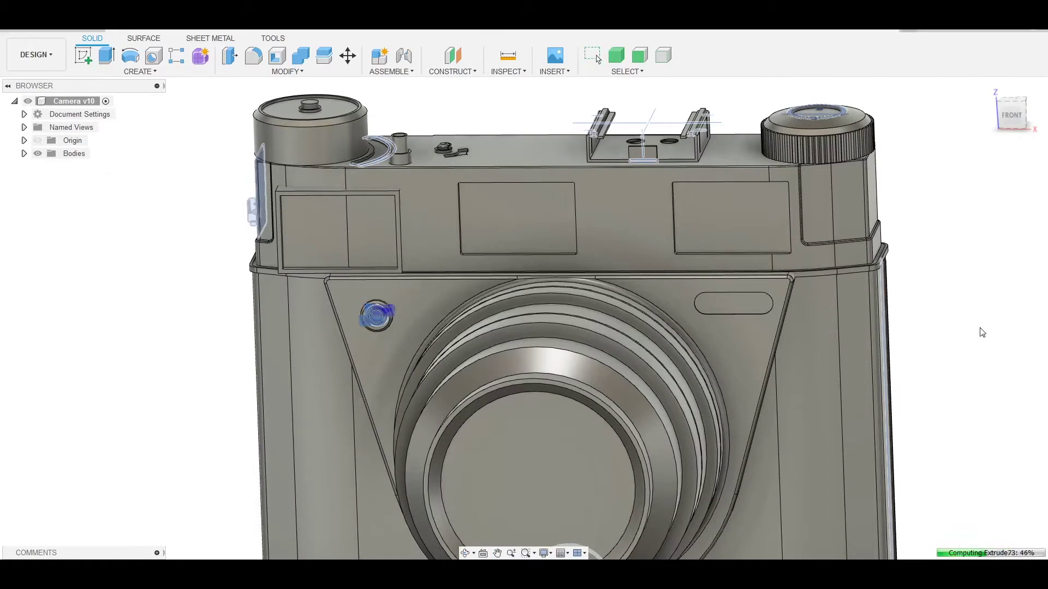
{"action": "mouse_move", "coordinate": [983, 332]}
{"action": "middle_mouse_down", "text": "shift"}
{"action": "mouse_move", "coordinate": [776, 271]}
{"action": "mouse_move", "coordinate": [863, 272]}
{"action": "mouse_move", "coordinate": [705, 263]}
{"action": "middle_mouse_up", "text": "shift"}
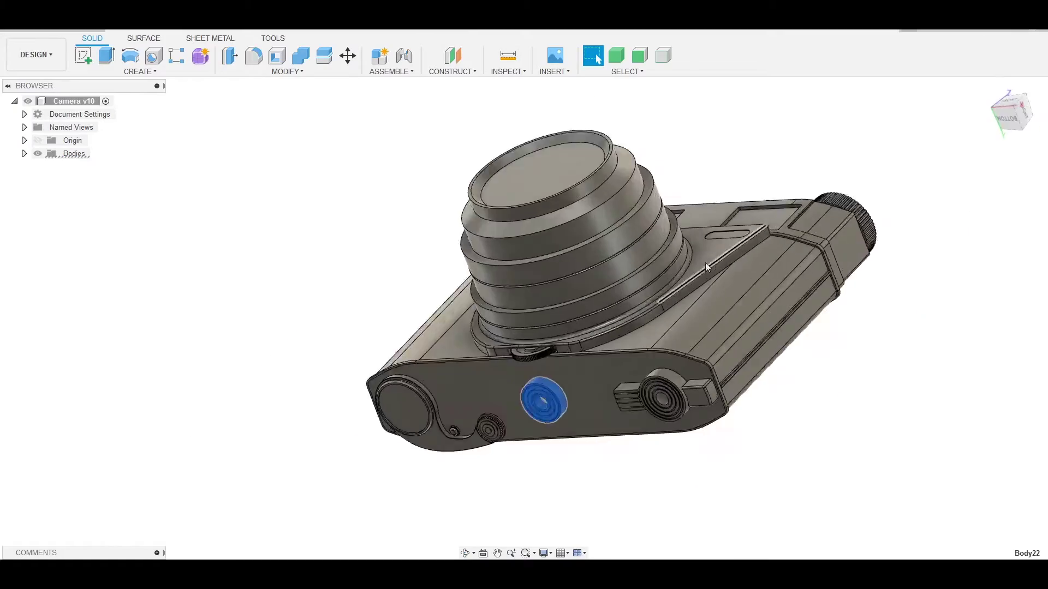
Sketch a rectangular recess outline on the camera's bottom face (Sketch90).
{"action": "scroll", "coordinate": [647, 281], "scroll_direction": "up", "scroll_amount": 5}
{"action": "left_click", "coordinate": [624, 324]}
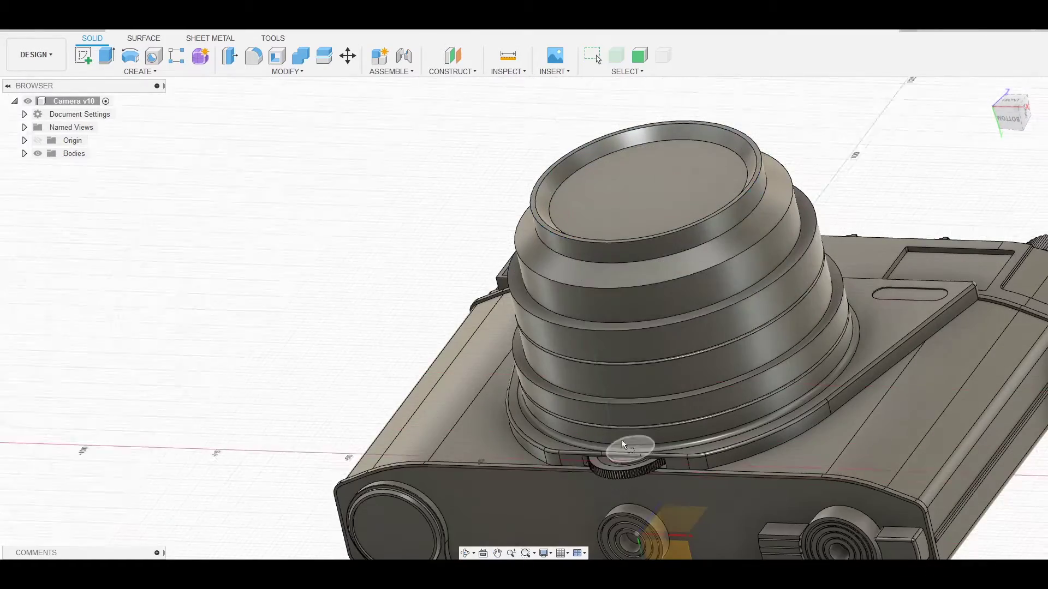
{"action": "scroll", "coordinate": [584, 351], "scroll_direction": "up", "scroll_amount": 3}
{"action": "left_click", "coordinate": [583, 348]}
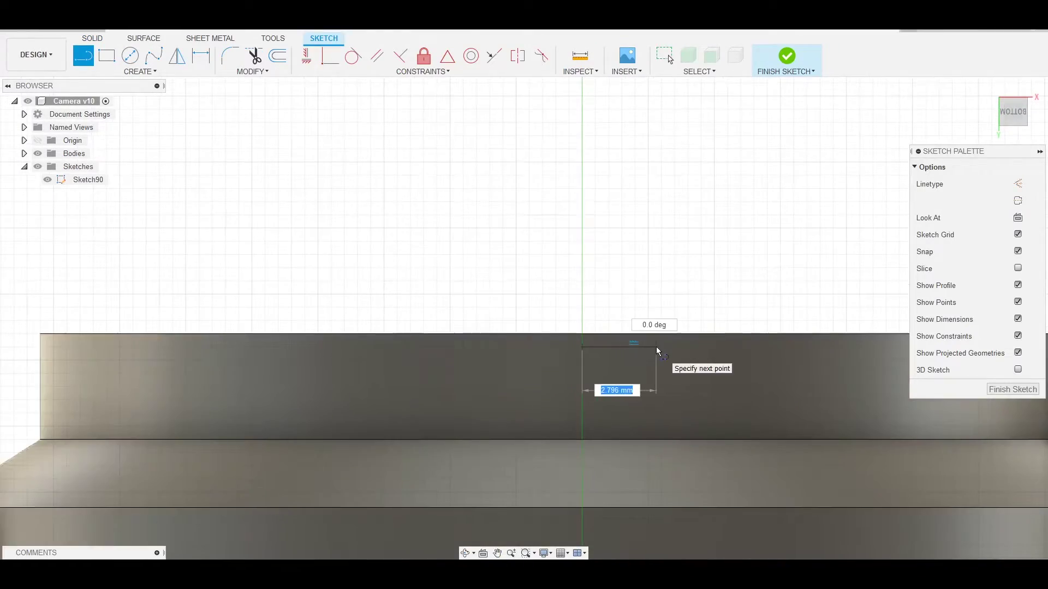
{"action": "left_click", "coordinate": [668, 426]}
{"action": "left_click", "coordinate": [582, 426]}
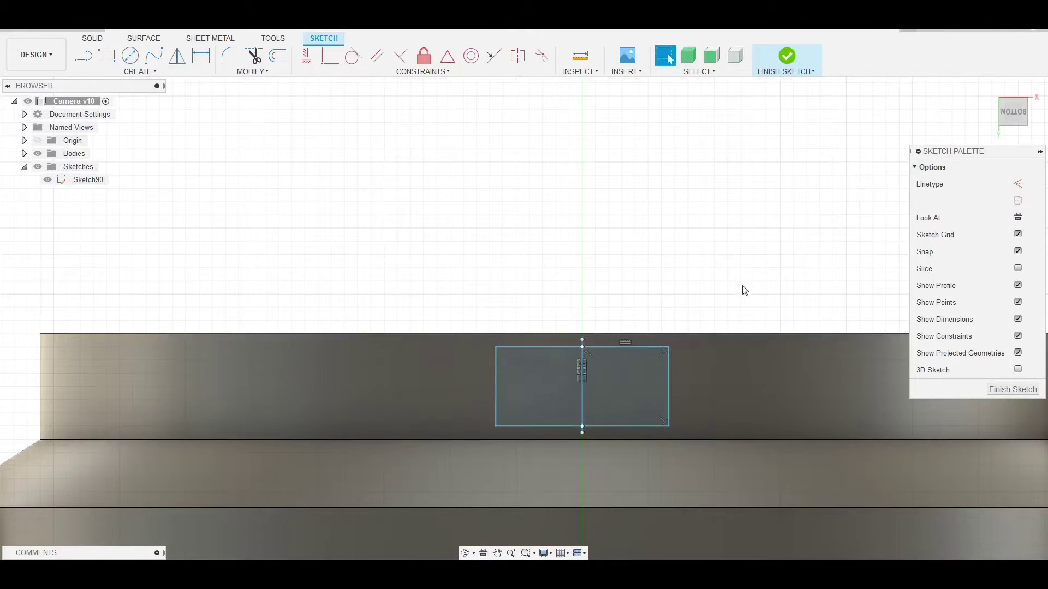
Extrude the rectangle as a 13 mm cut into the body.
{"action": "middle_click_drag", "start_coordinate": [745, 290], "coordinate": [511, 357], "text": "shift"}
{"action": "left_click_drag", "start_coordinate": [634, 283], "coordinate": [632, 285]}
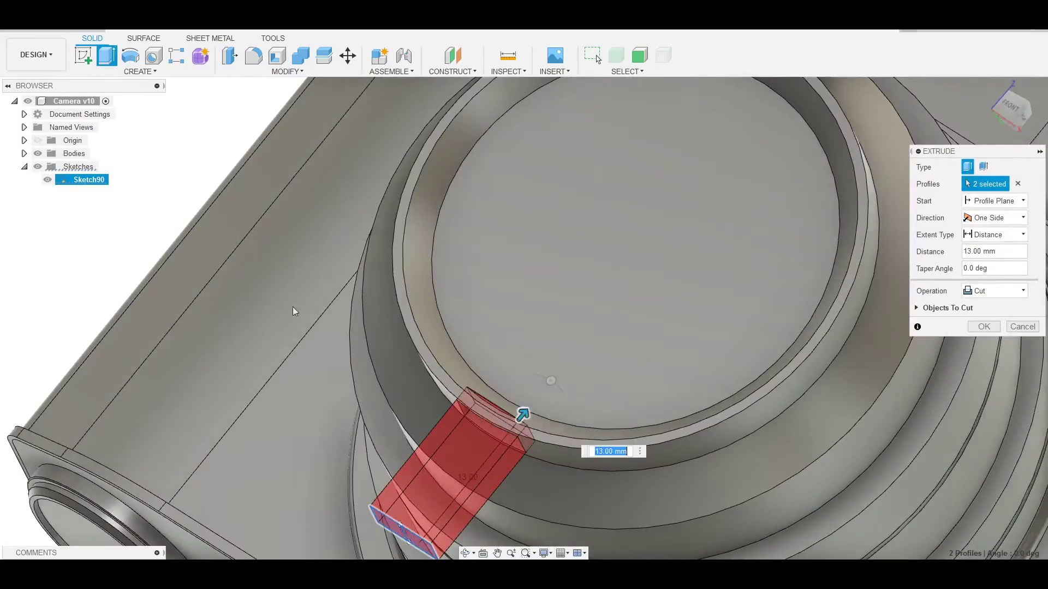
{"action": "middle_click_drag", "start_coordinate": [632, 285], "coordinate": [313, 153], "text": "shift"}
{"action": "mouse_move", "coordinate": [556, 324]}
{"action": "middle_mouse_down", "text": "shift"}
{"action": "mouse_move", "coordinate": [590, 328]}
{"action": "mouse_move", "coordinate": [632, 299]}
{"action": "middle_mouse_up", "text": "shift"}
{"action": "key", "text": "Return"}
Move the slotted screw head body down 20 mm along Z.
{"action": "scroll", "coordinate": [632, 299], "scroll_direction": "up", "scroll_amount": 5}
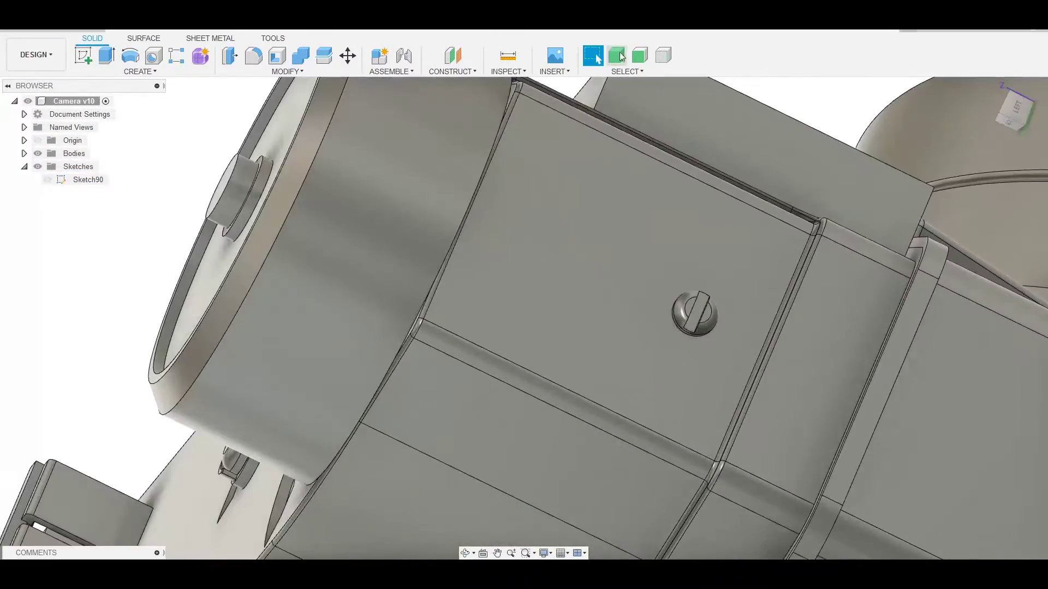
{"action": "left_click", "coordinate": [772, 281]}
{"action": "key", "text": "m"}
{"action": "mouse_move", "coordinate": [672, 344]}
{"action": "middle_mouse_down", "text": "shift"}
{"action": "mouse_move", "coordinate": [279, 355]}
{"action": "mouse_move", "coordinate": [752, 241]}
{"action": "mouse_move", "coordinate": [524, 262]}
{"action": "middle_mouse_up", "text": "shift"}
{"action": "scroll", "coordinate": [710, 246], "scroll_direction": "up", "scroll_amount": 5}
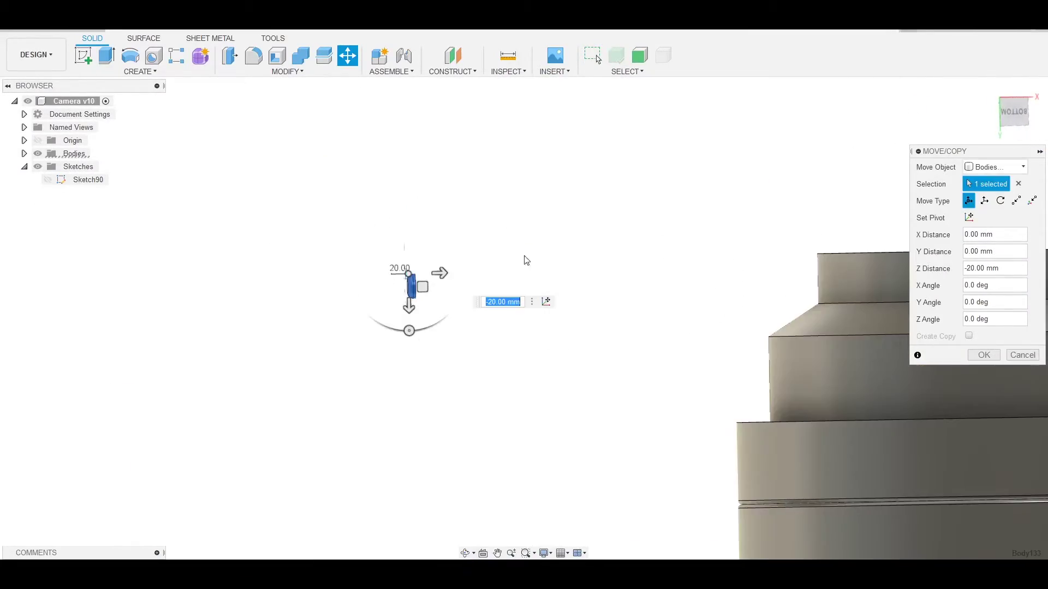
Rotate the screw head -90° about the Y axis into place.
{"action": "left_click_drag", "start_coordinate": [280, 285], "coordinate": [241, 349]}
{"action": "left_click", "coordinate": [1017, 124]}
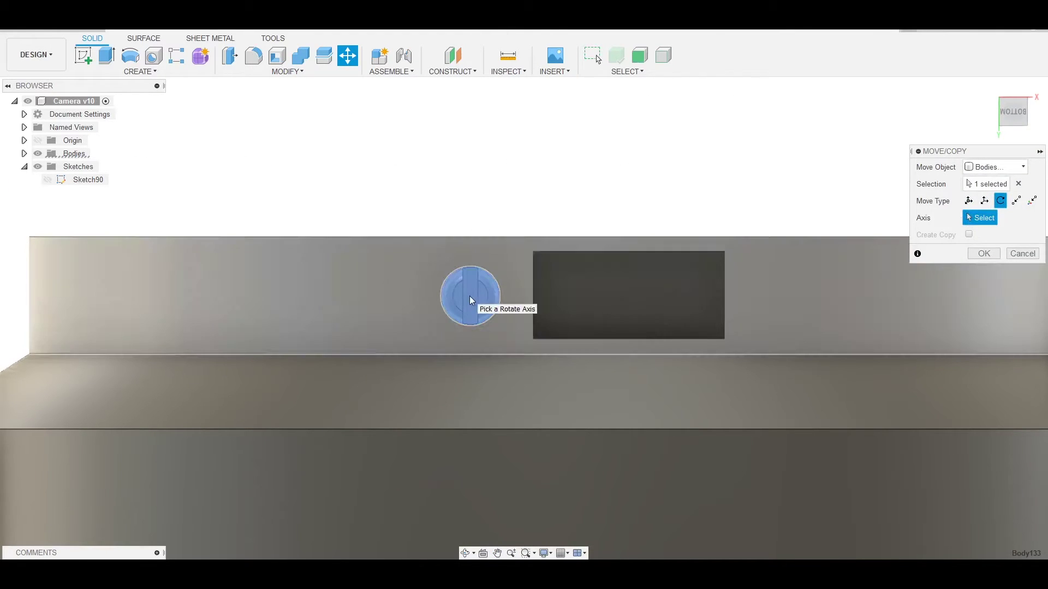
{"action": "left_click", "coordinate": [505, 296]}
{"action": "scroll", "coordinate": [495, 349], "scroll_direction": "up", "scroll_amount": 2}
{"action": "key", "text": "Escape"}
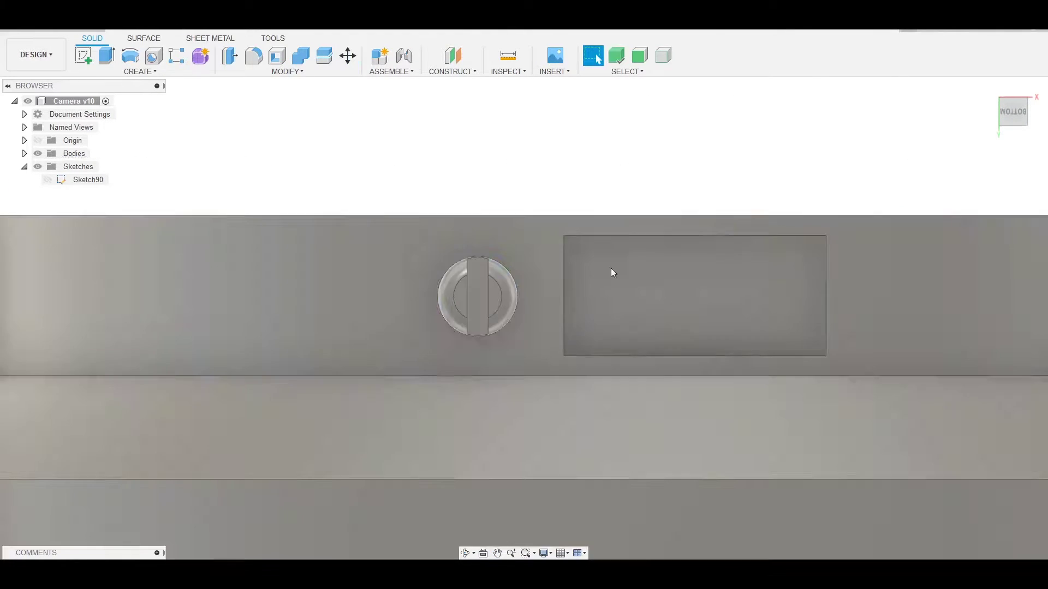
Copy the screw head and place the copy right of the recess.
{"action": "left_click", "coordinate": [288, 72]}
{"action": "left_click", "coordinate": [482, 324]}
{"action": "scroll", "coordinate": [481, 324], "scroll_direction": "down", "scroll_amount": 2}
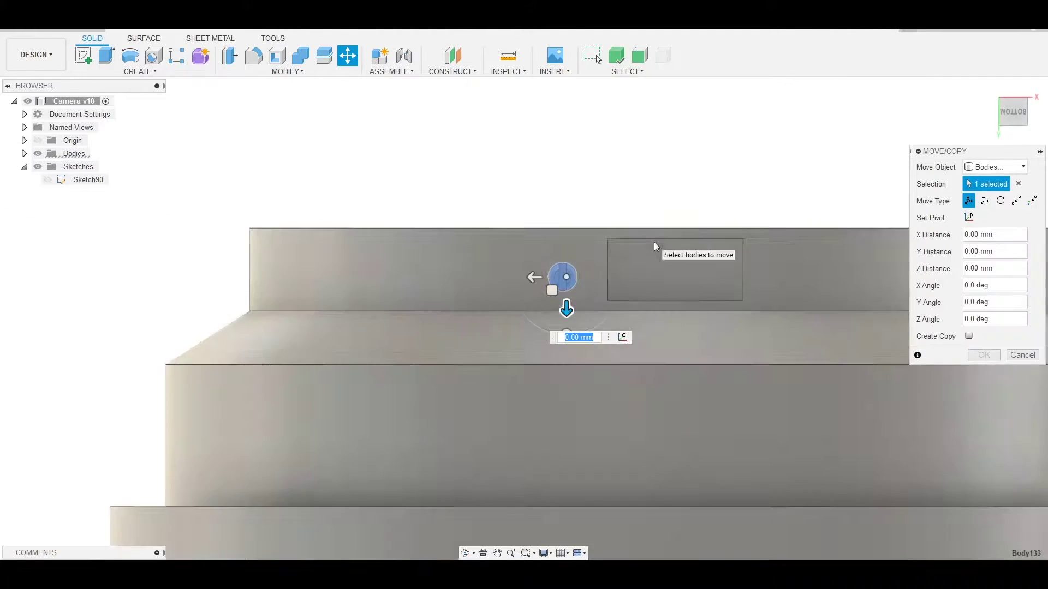
{"action": "key", "text": "ctrl+c"}
{"action": "key", "text": "ctrl+v"}
{"action": "left_click_drag", "start_coordinate": [524, 257], "coordinate": [770, 246]}
{"action": "key", "text": "Return"}
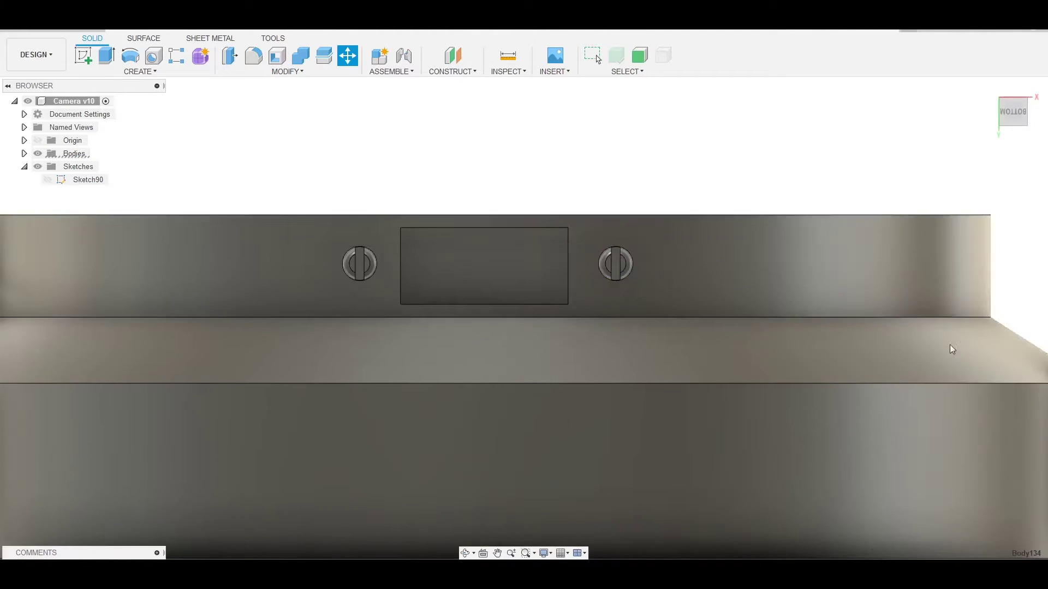
{"action": "scroll", "coordinate": [728, 338], "scroll_direction": "up", "scroll_amount": 2}
Adjust the copied screw head and sketch a vertical centre line for mirroring.
{"action": "key", "text": "m"}
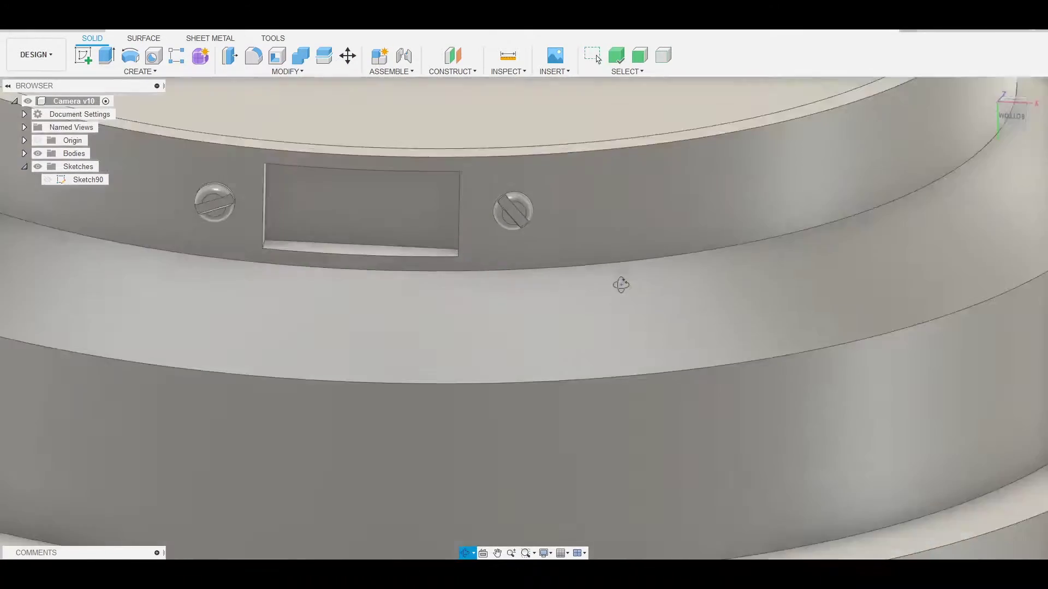
{"action": "middle_click_drag", "start_coordinate": [623, 286], "coordinate": [385, 126], "text": "shift"}
{"action": "left_click", "coordinate": [158, 72]}
{"action": "left_click", "coordinate": [106, 97]}
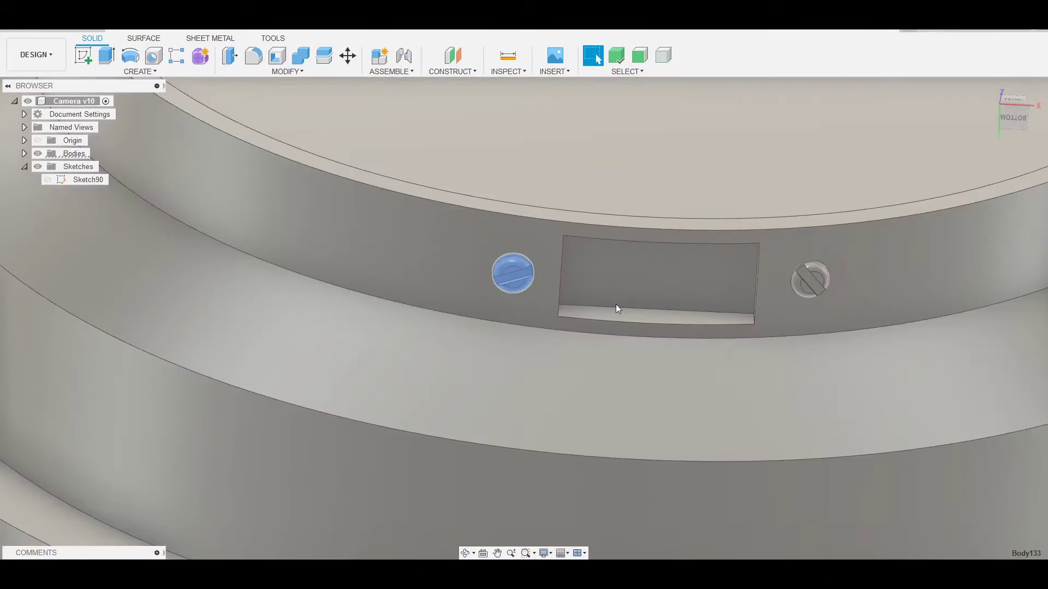
{"action": "left_click", "coordinate": [616, 303]}
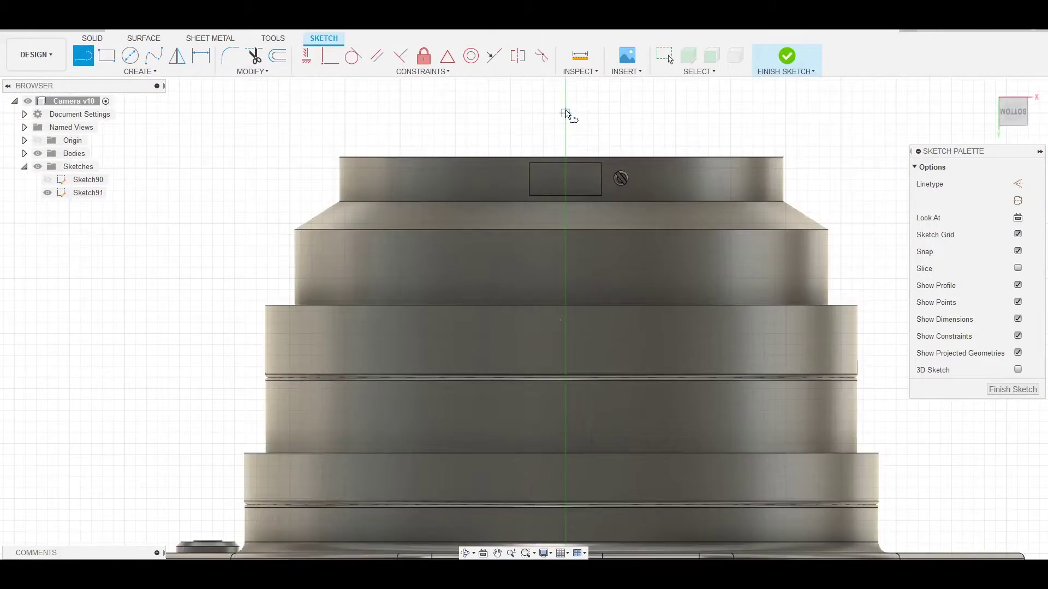
{"action": "left_click", "coordinate": [566, 113]}
{"action": "left_click", "coordinate": [565, 213]}
{"action": "right_click", "coordinate": [599, 262]}
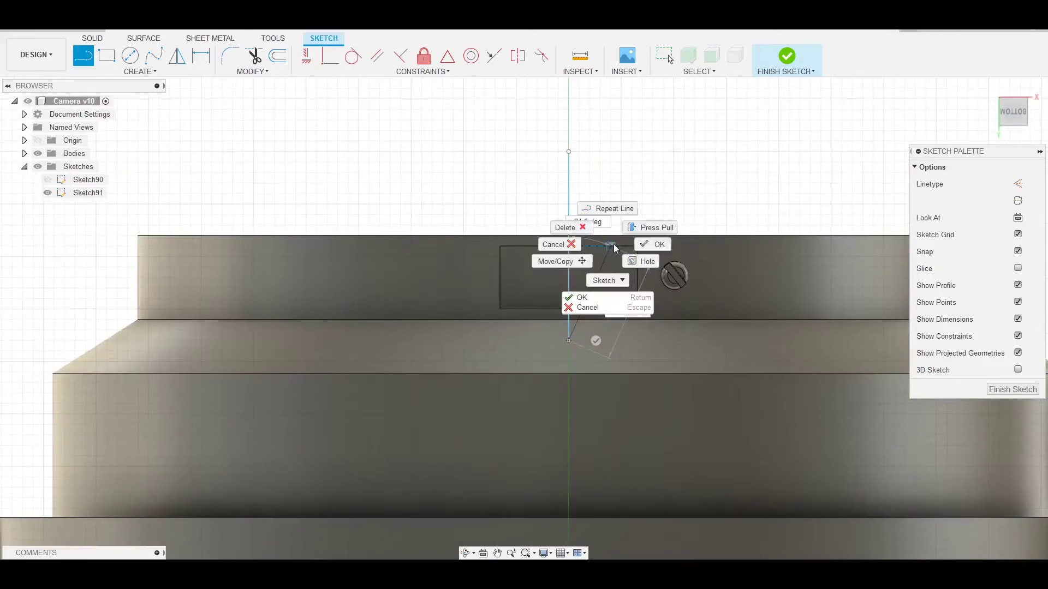
{"action": "left_click", "coordinate": [140, 71]}
Mirror the round screw head body across the centre line.
{"action": "left_click", "coordinate": [110, 346]}
{"action": "left_click", "coordinate": [671, 278]}
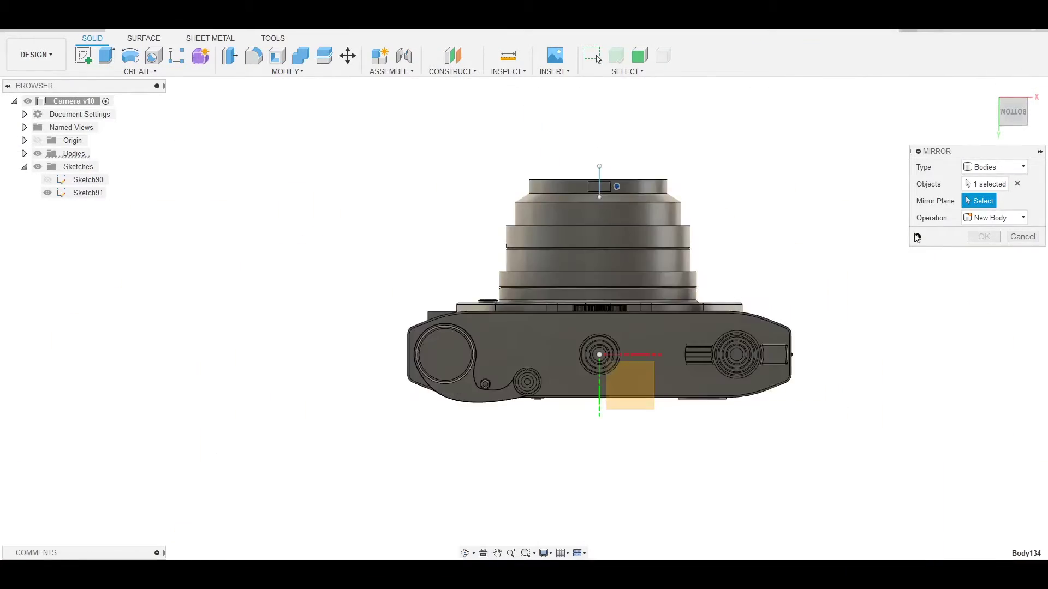
{"action": "middle_click_drag", "start_coordinate": [557, 166], "coordinate": [714, 150], "text": "shift"}
{"action": "scroll", "coordinate": [622, 186], "scroll_direction": "up", "scroll_amount": 5}
Hide Sketch91 and move the small disc body -36 mm along Y.
{"action": "left_click", "coordinate": [47, 192]}
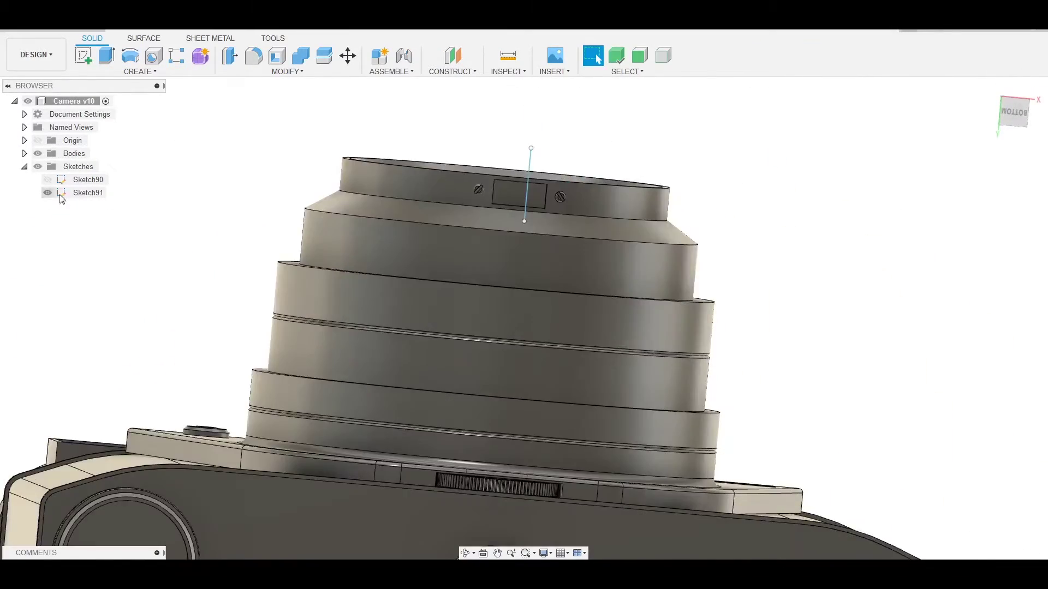
{"action": "middle_click_drag", "start_coordinate": [491, 273], "coordinate": [731, 234], "text": "shift"}
{"action": "key", "text": "m"}
{"action": "left_click_drag", "start_coordinate": [540, 306], "coordinate": [596, 269]}
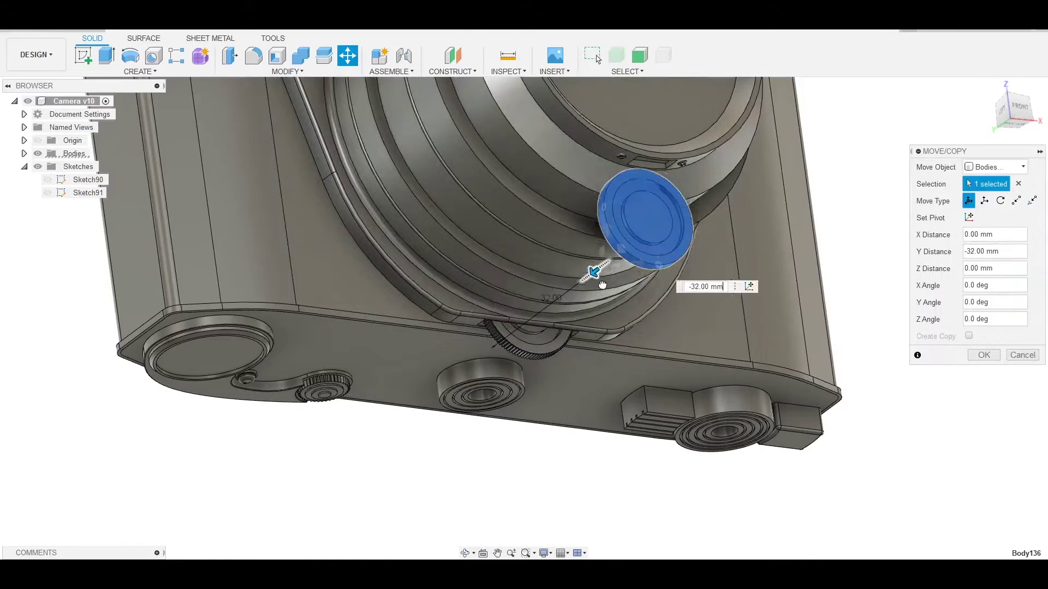
{"action": "scroll", "coordinate": [412, 348], "scroll_direction": "up", "scroll_amount": 5}
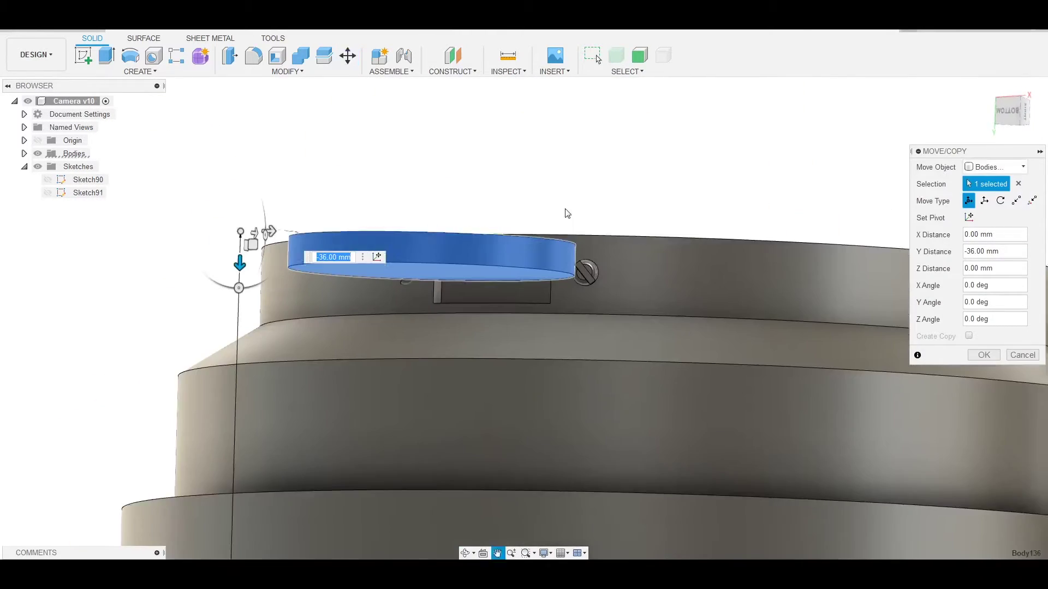
Scale the disc down by a factor of 0.423.
{"action": "left_click", "coordinate": [285, 72]}
{"action": "left_click", "coordinate": [1013, 98]}
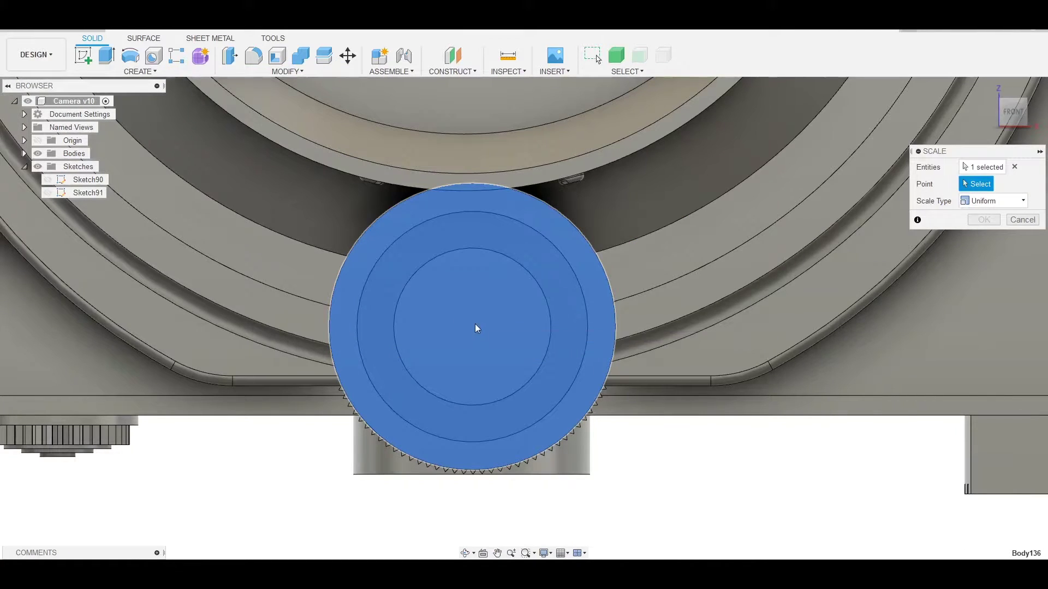
{"action": "middle_click_drag", "start_coordinate": [475, 324], "coordinate": [517, 370]}
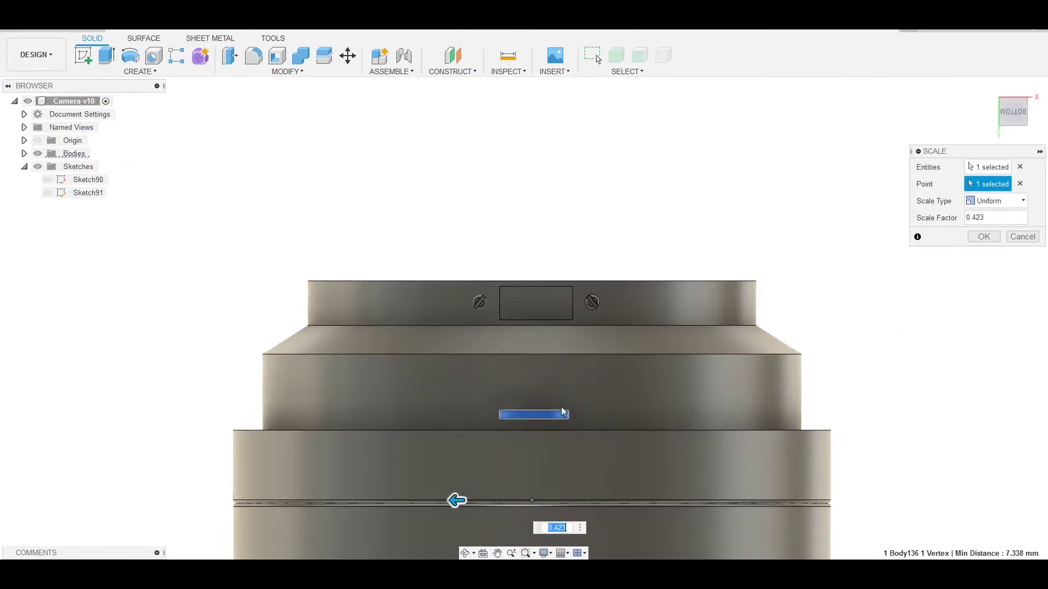
{"action": "key", "text": "Return"}
Move the shrunken disc into the rectangular recess between the screws.
{"action": "key", "text": "m"}
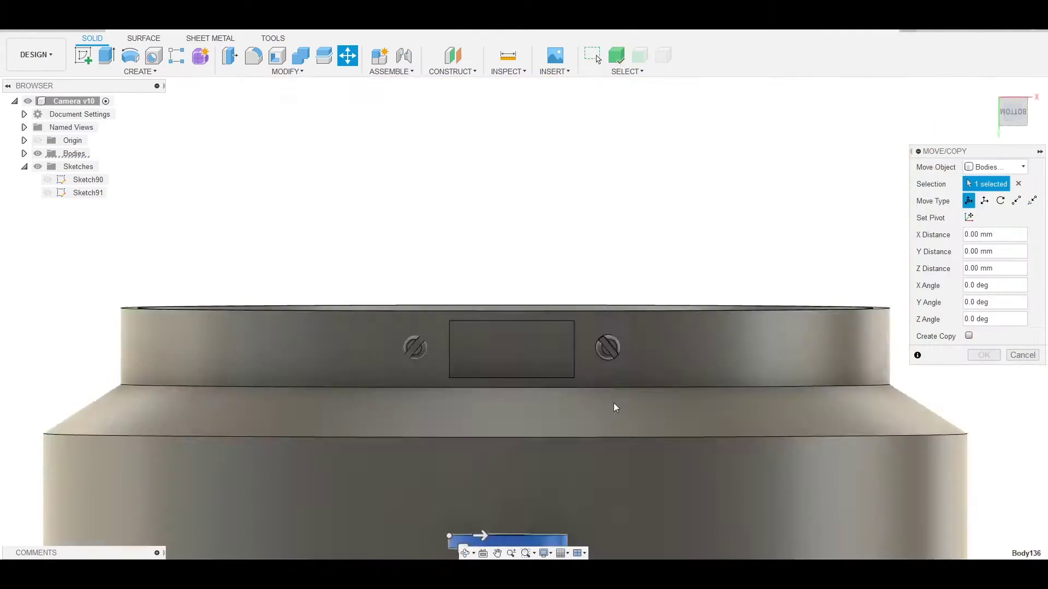
{"action": "scroll", "coordinate": [477, 392], "scroll_direction": "up", "scroll_amount": 5}
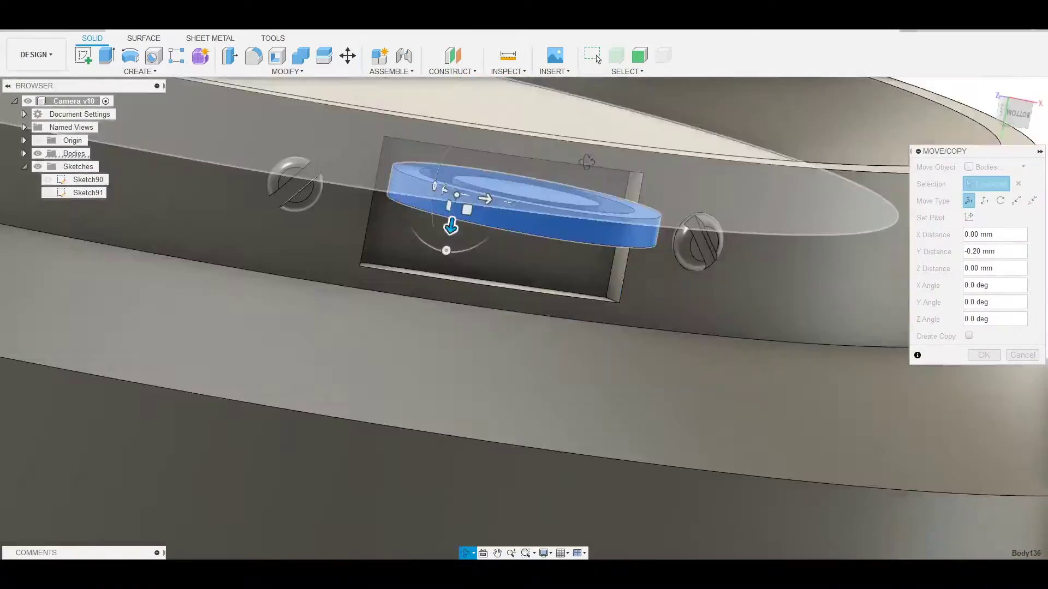
{"action": "right_click", "coordinate": [698, 225]}
{"action": "key", "text": "Return"}
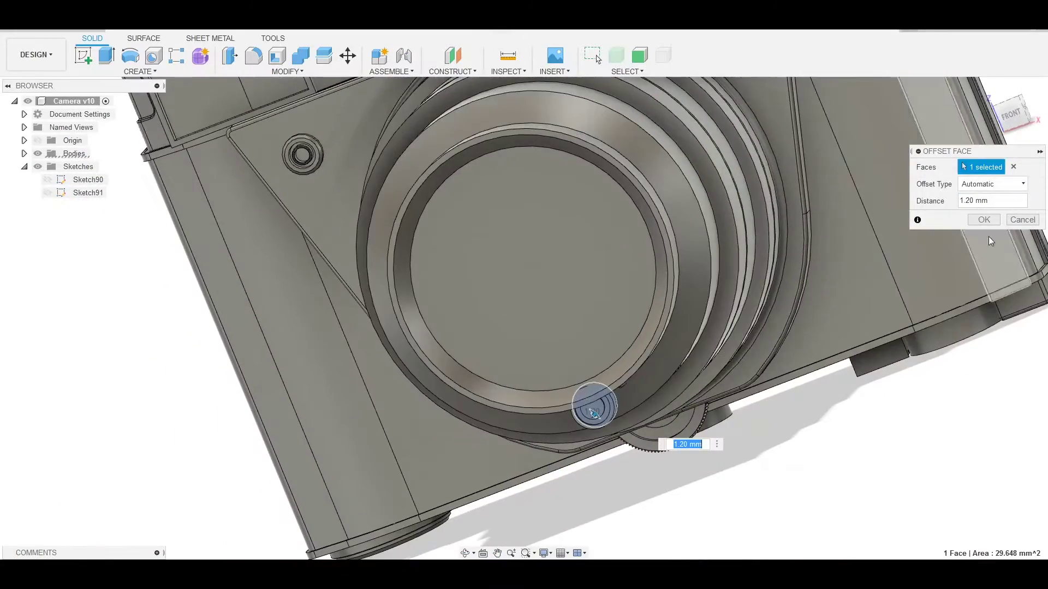
Apply the 1.20 mm face offset and move the selected disc face.
{"action": "key", "text": "Return"}
{"action": "scroll", "coordinate": [626, 449], "scroll_direction": "up", "scroll_amount": 5}
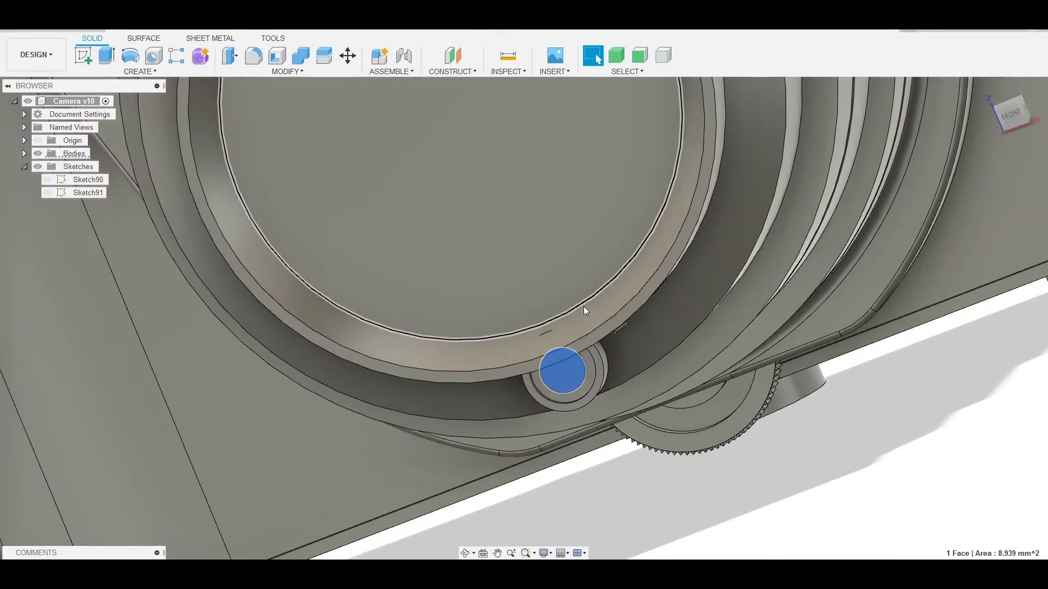
{"action": "key", "text": "m"}
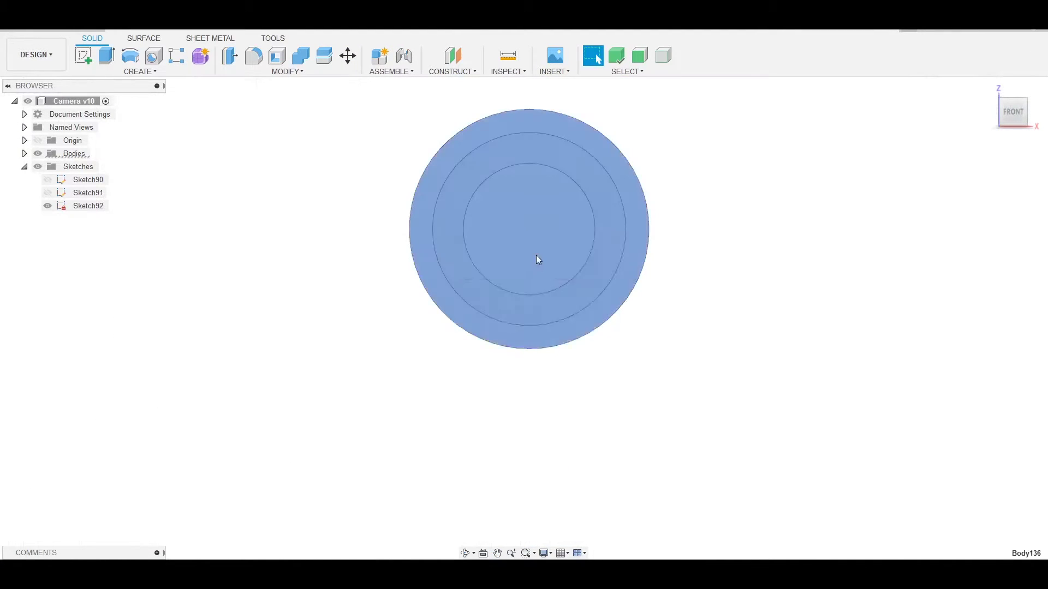
Sketch triangular teeth around the disc (Sketch93) and Press Pull them into solid.
{"action": "right_click", "coordinate": [600, 399]}
{"action": "left_click", "coordinate": [581, 351]}
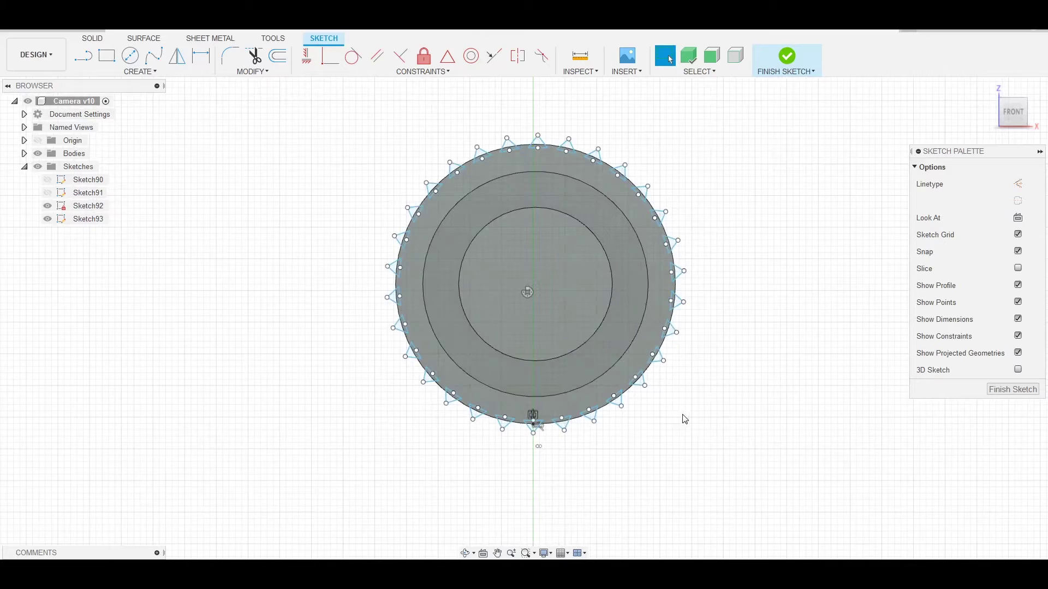
{"action": "key", "text": "q"}
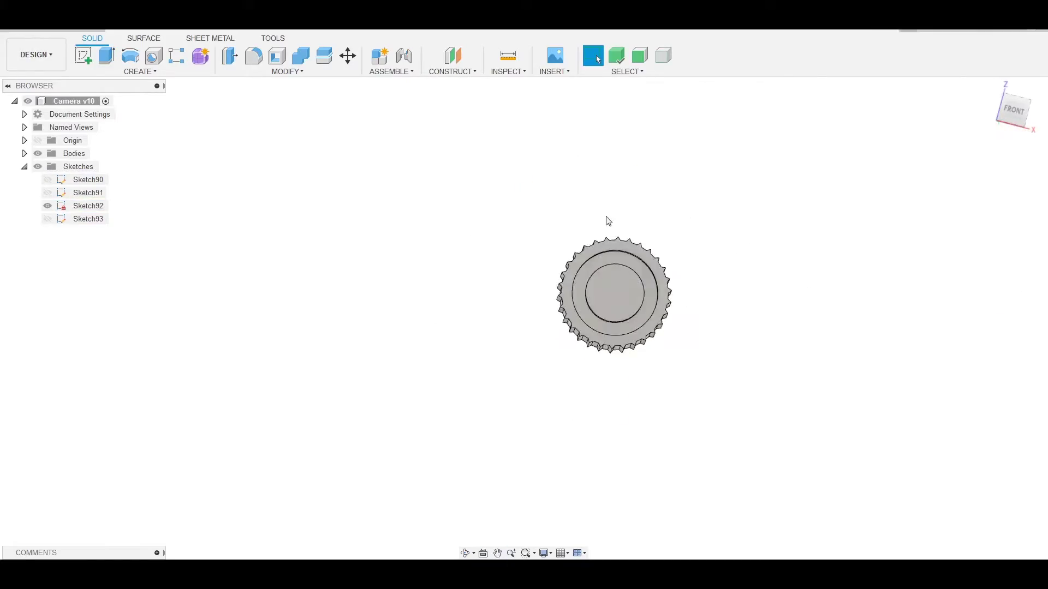
{"action": "scroll", "coordinate": [606, 217], "scroll_direction": "up", "scroll_amount": 5}
{"action": "middle_click_drag", "start_coordinate": [606, 217], "coordinate": [603, 487]}
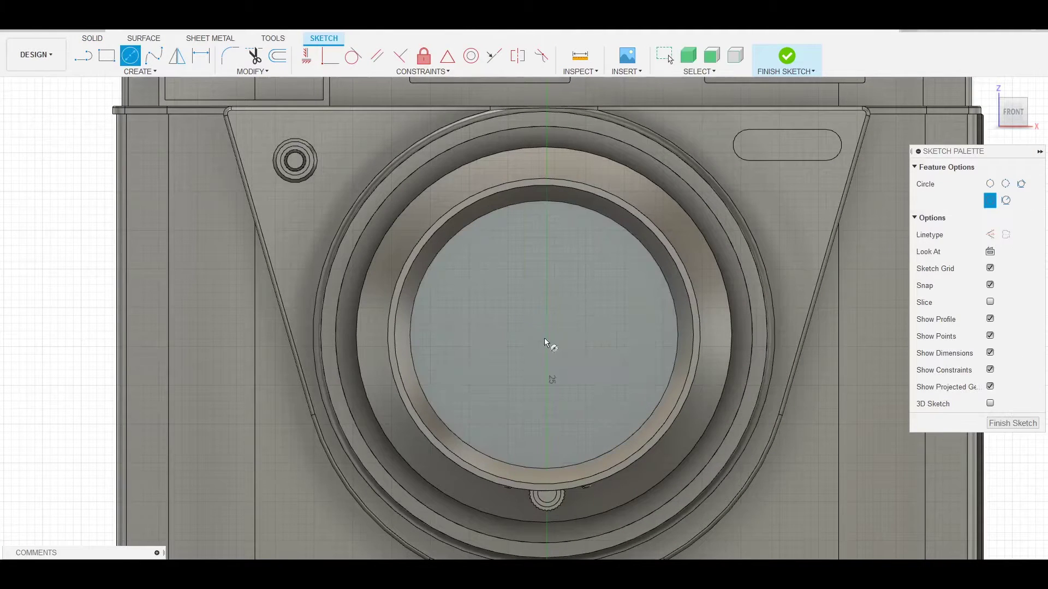
Sketch a lens-front circle, offset it 1 mm, and extrude a 1 mm ring.
{"action": "left_click", "coordinate": [544, 335]}
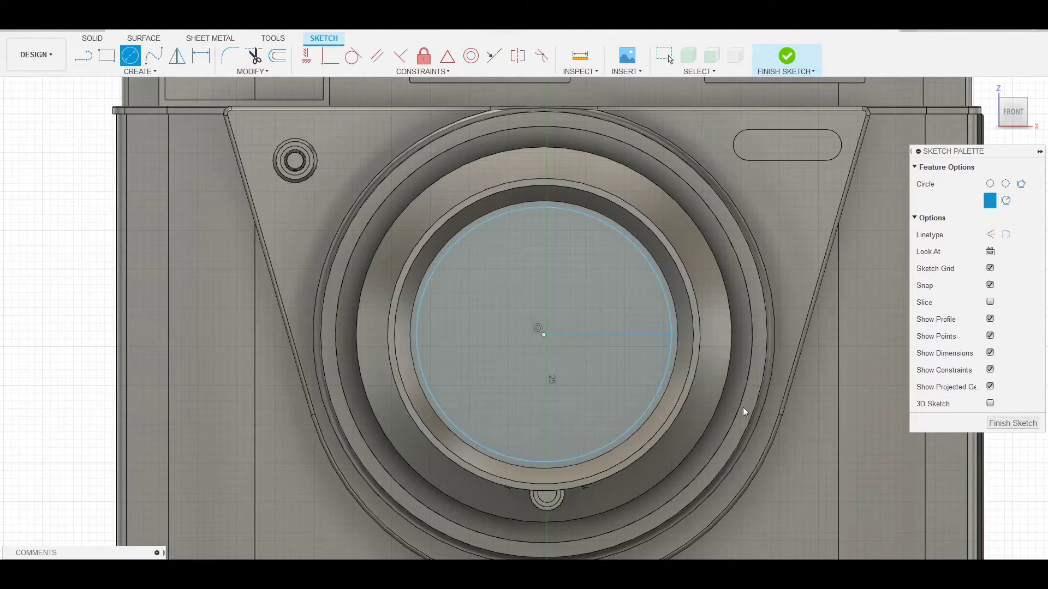
{"action": "left_click", "coordinate": [745, 440]}
{"action": "key", "text": "Escape"}
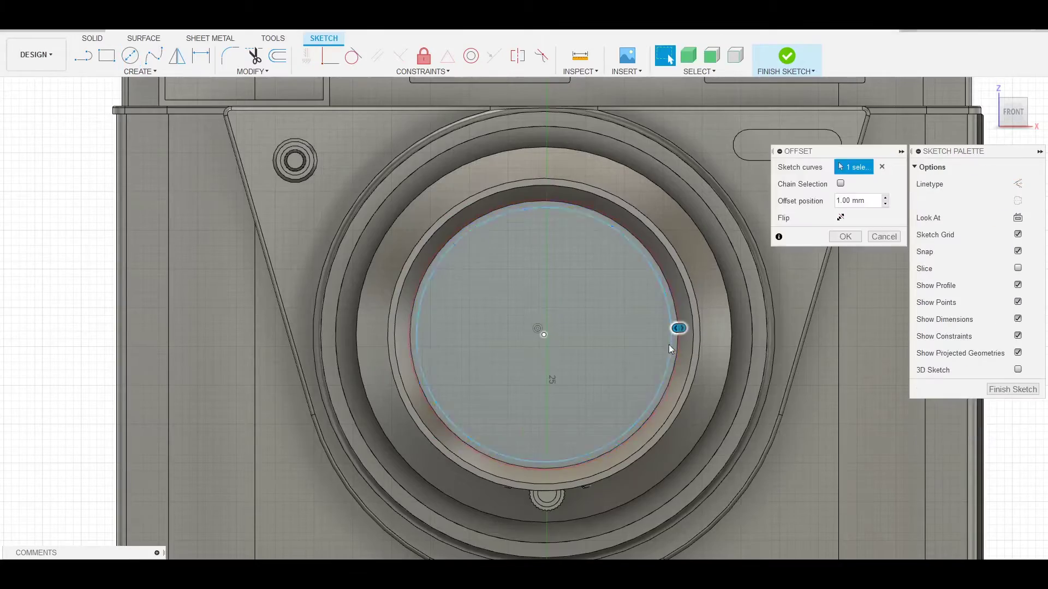
{"action": "key", "text": "Return"}
{"action": "key", "text": "e"}
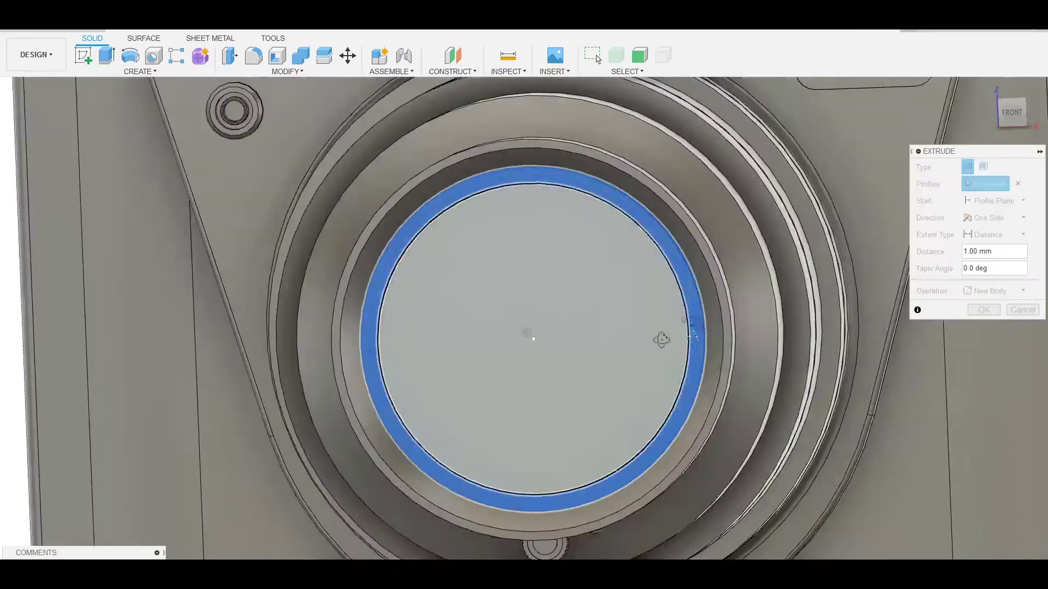
{"action": "key", "text": "Escape"}
{"action": "key", "text": "ctrl+z"}
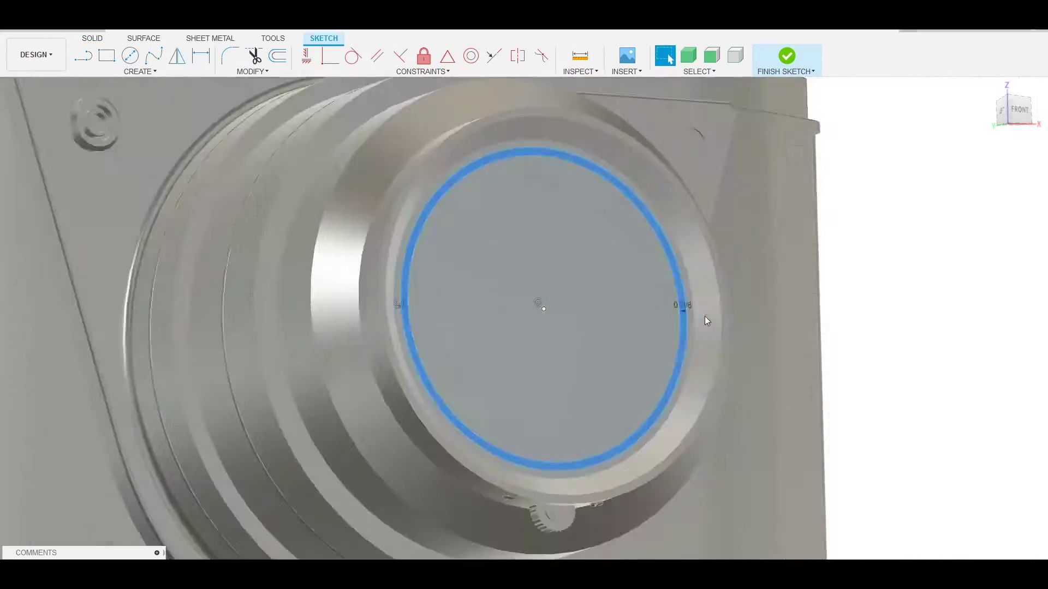
{"action": "key", "text": "e"}
{"action": "middle_click_drag", "start_coordinate": [654, 323], "coordinate": [665, 300], "text": "shift"}
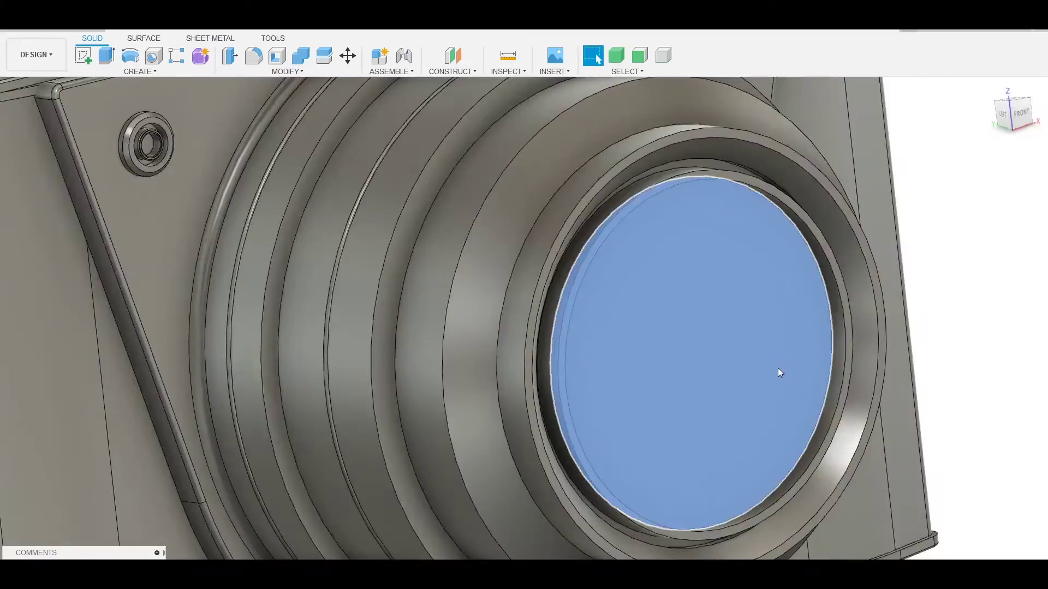
Cut a small centre circle 3 mm into the lens with a -25° taper.
{"action": "key", "text": "c"}
{"action": "left_click", "coordinate": [505, 319]}
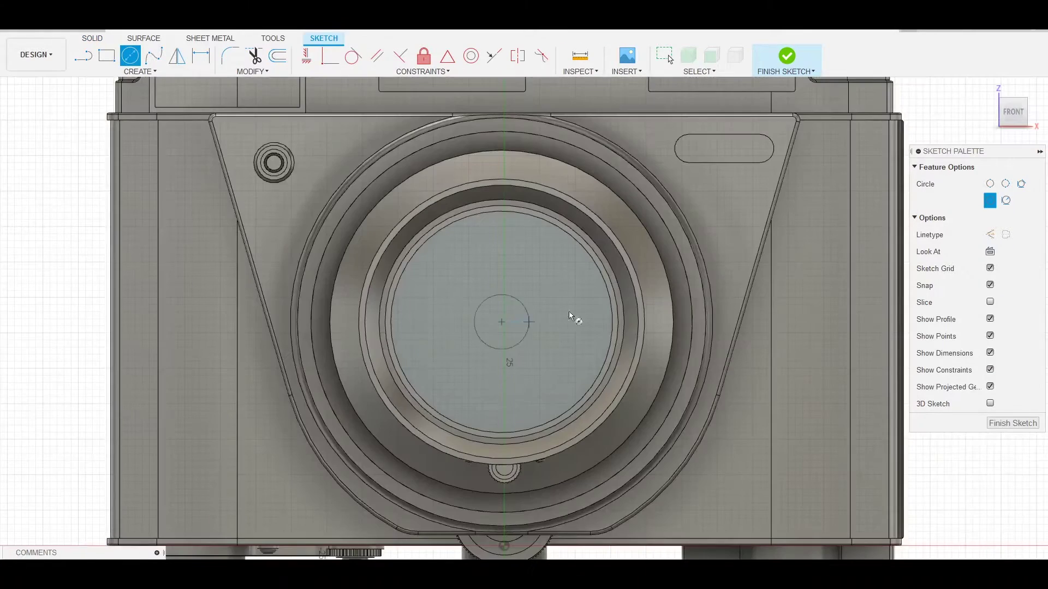
{"action": "left_click", "coordinate": [603, 308]}
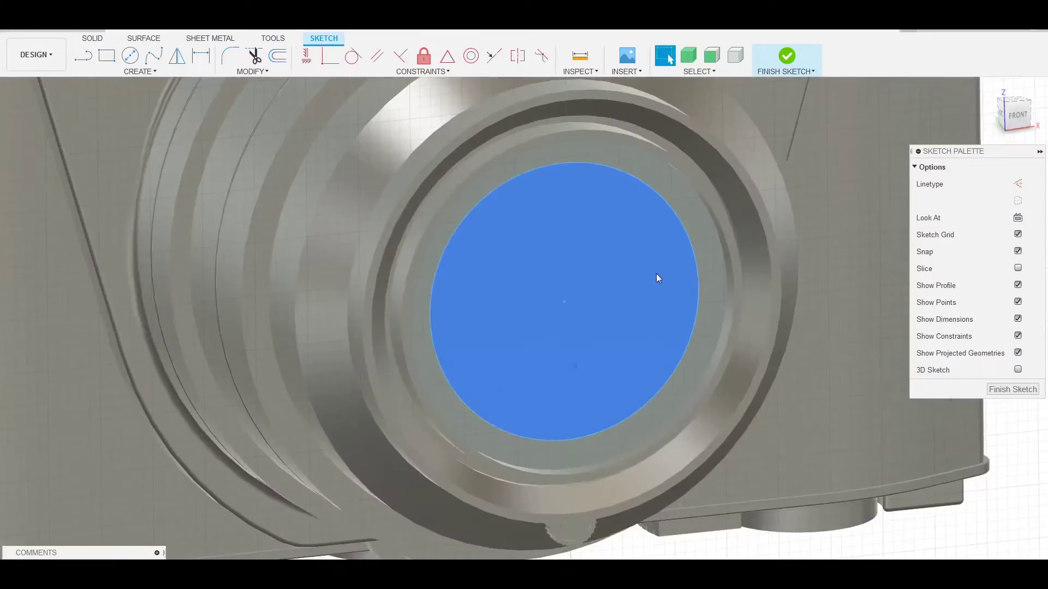
{"action": "key", "text": "Escape"}
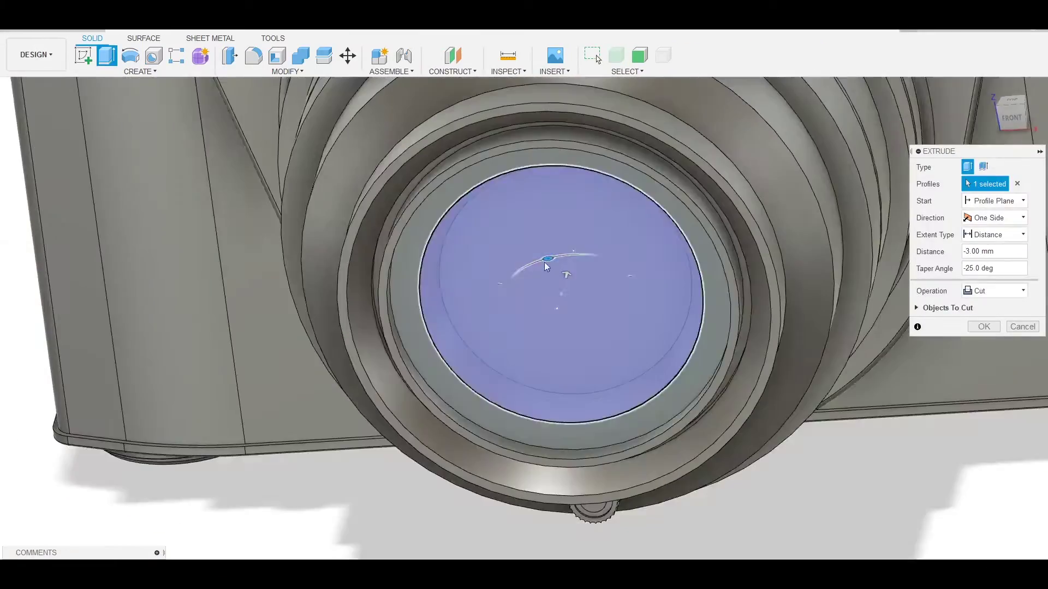
{"action": "key", "text": "e"}
{"action": "left_click", "coordinate": [984, 329]}
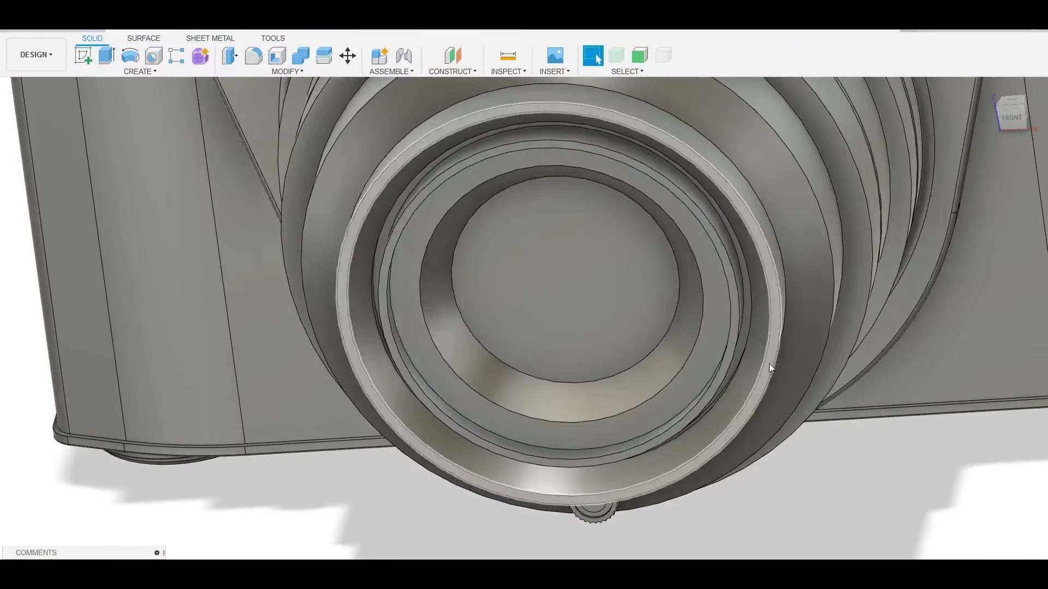
{"action": "middle_click_drag", "start_coordinate": [769, 363], "coordinate": [669, 313], "text": "shift"}
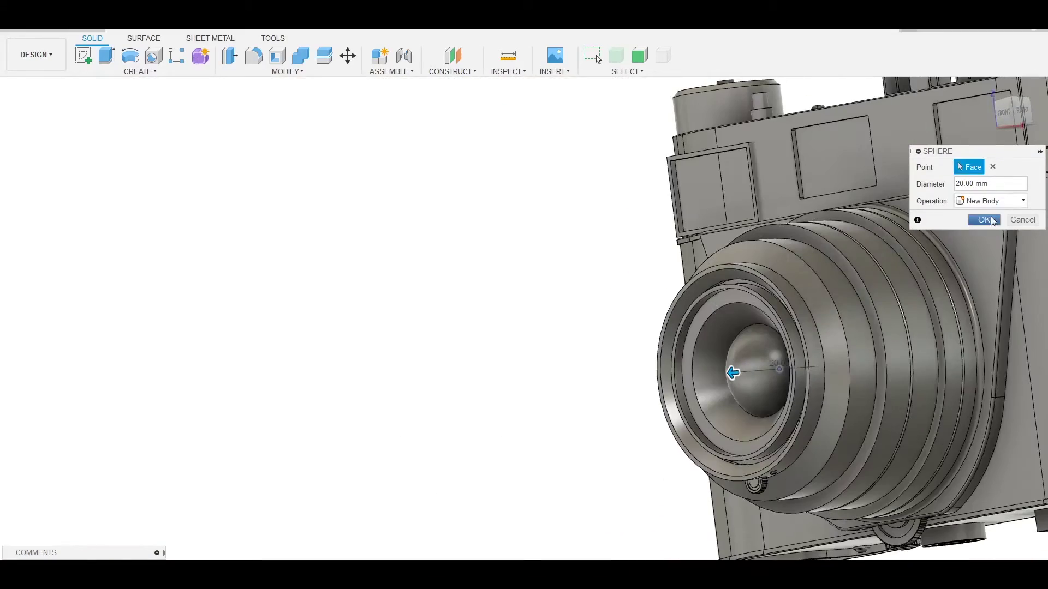
Create the 20 mm sphere in the lens and draw a circle on the ring face.
{"action": "left_click", "coordinate": [993, 220]}
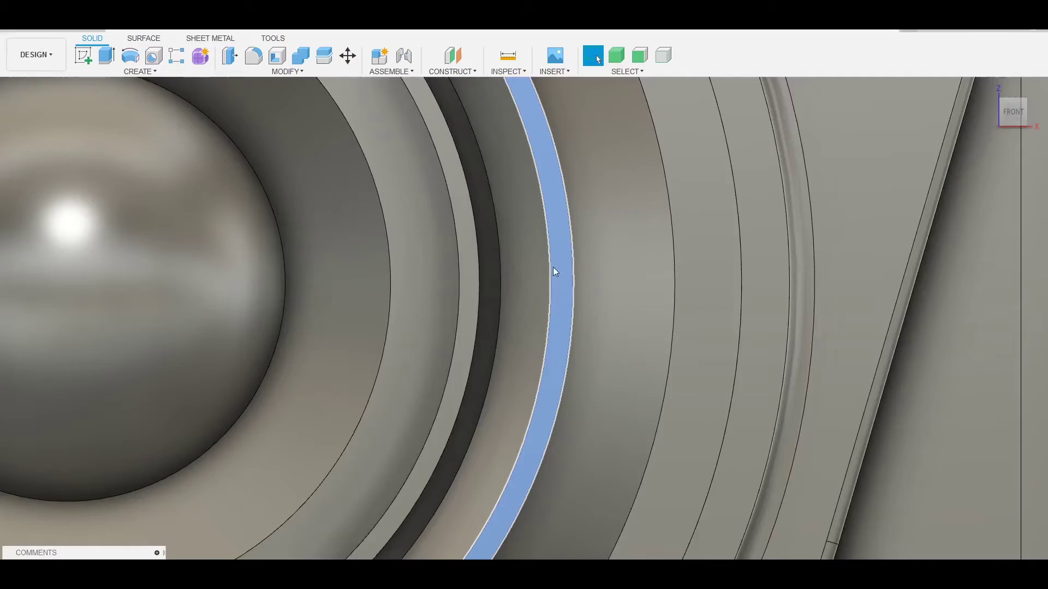
{"action": "left_click", "coordinate": [555, 271]}
{"action": "key", "text": "c"}
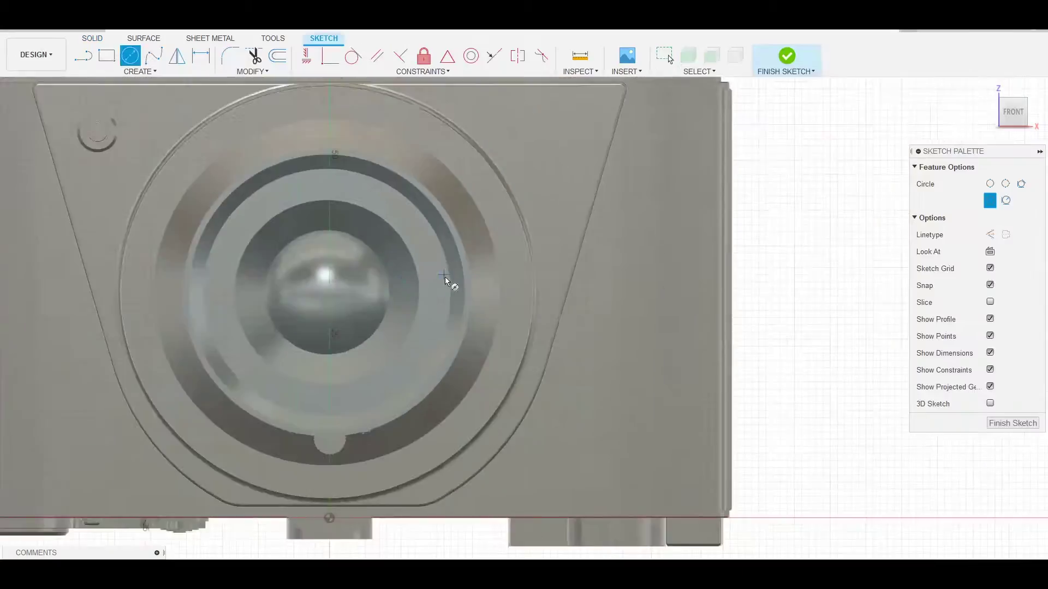
Offset the ring circle by about 0.985 mm.
{"action": "key", "text": "o"}
{"action": "left_click", "coordinate": [643, 288]}
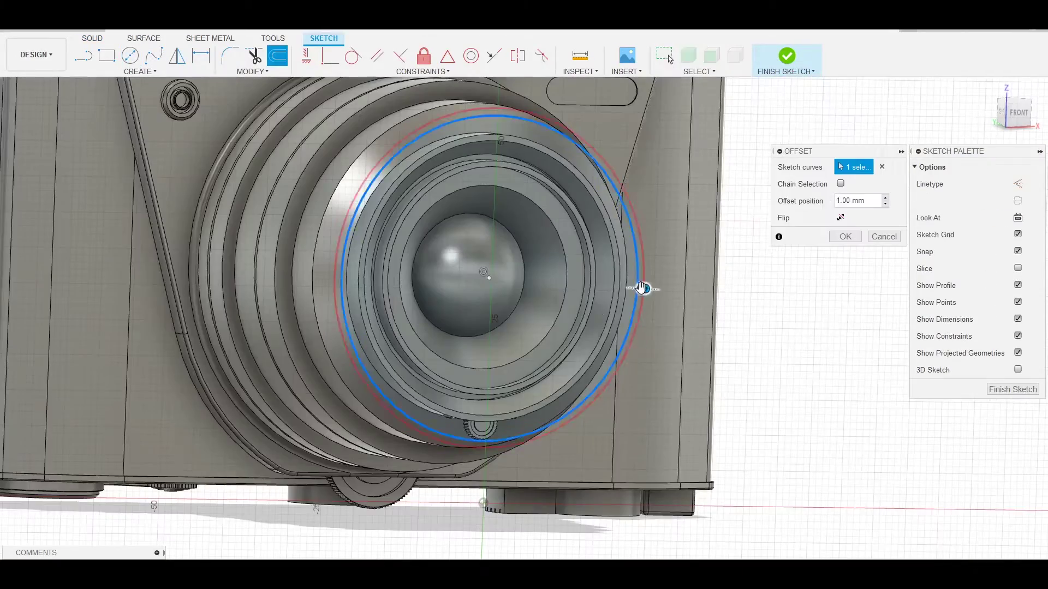
{"action": "scroll", "coordinate": [635, 294], "scroll_direction": "up", "scroll_amount": 2}
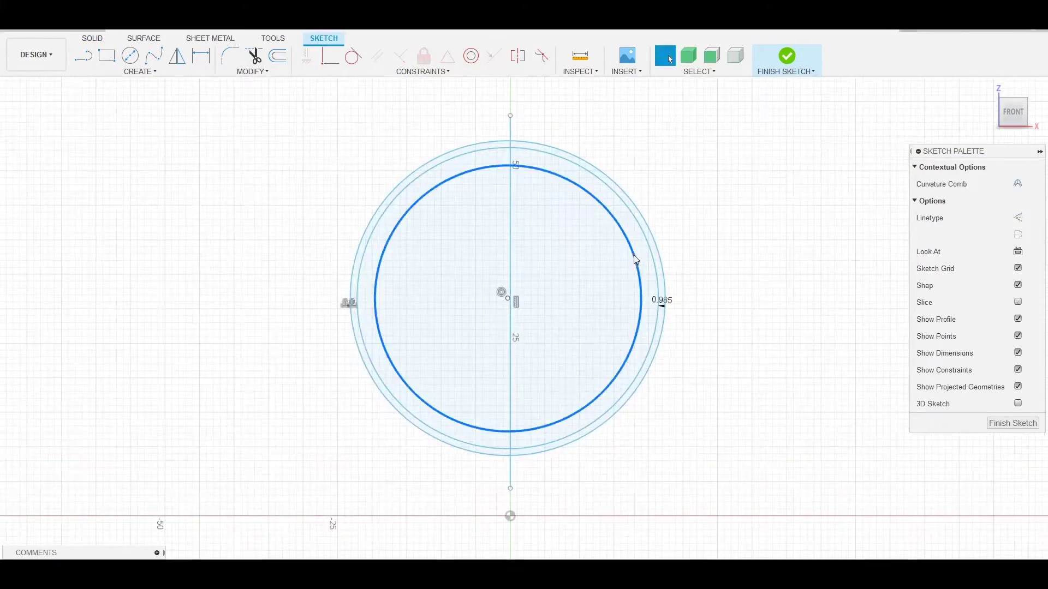
{"action": "scroll", "coordinate": [622, 227], "scroll_direction": "up", "scroll_amount": 2}
{"action": "scroll", "coordinate": [662, 218], "scroll_direction": "down", "scroll_amount": 1}
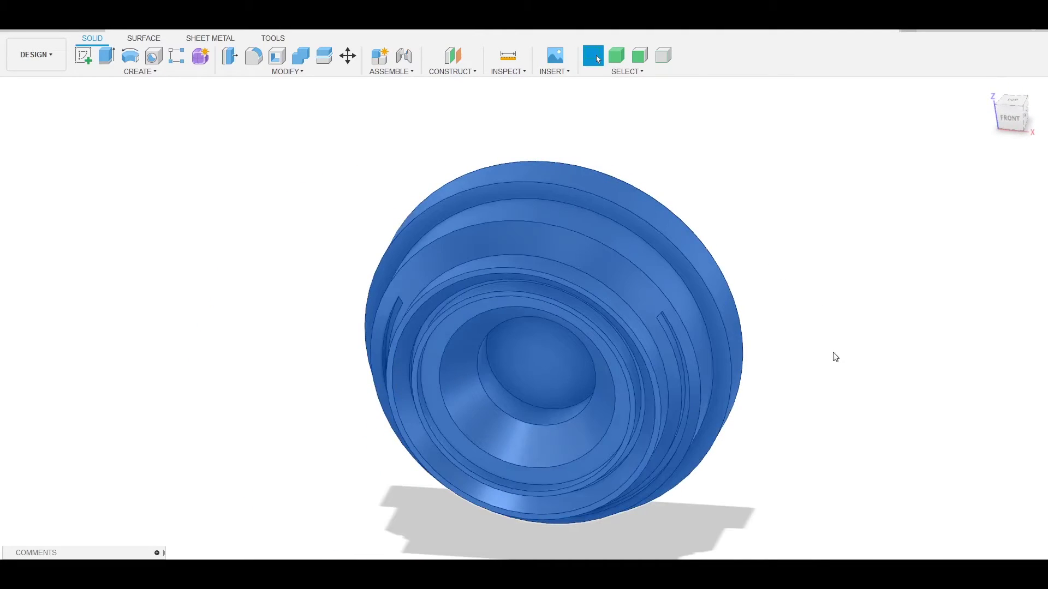
Extrude a tab on the lens barrel's right side and apply its face offset.
{"action": "middle_click_drag", "start_coordinate": [835, 357], "coordinate": [633, 290], "text": "shift"}
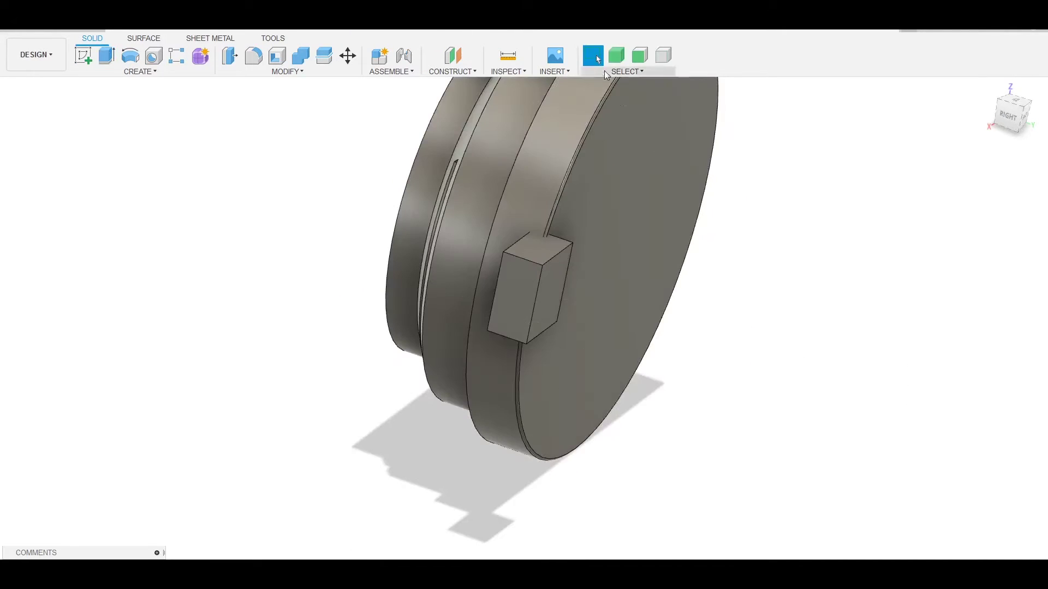
{"action": "key", "text": "e"}
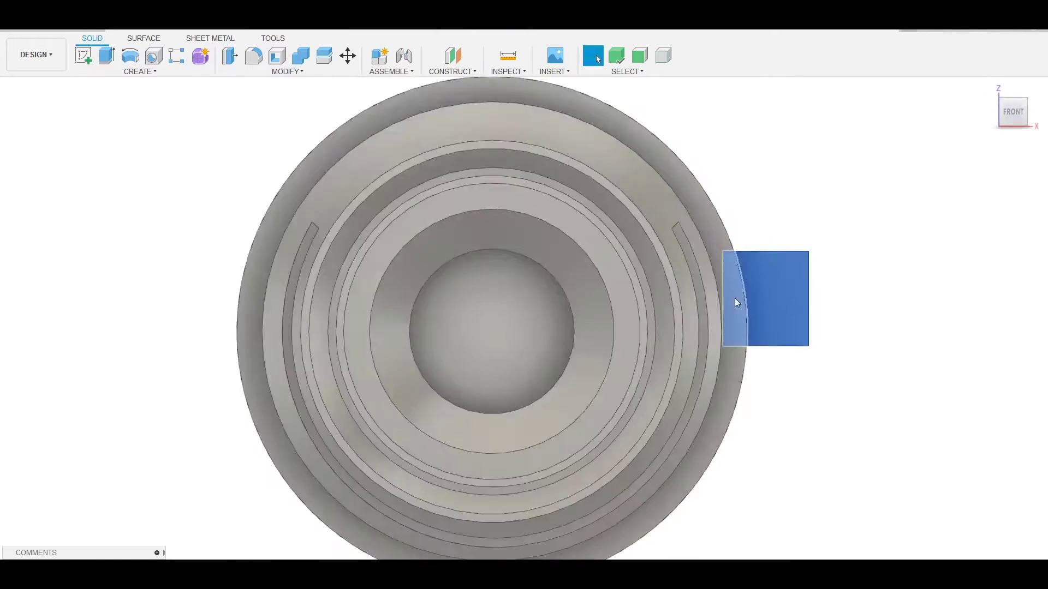
{"action": "key", "text": "Return"}
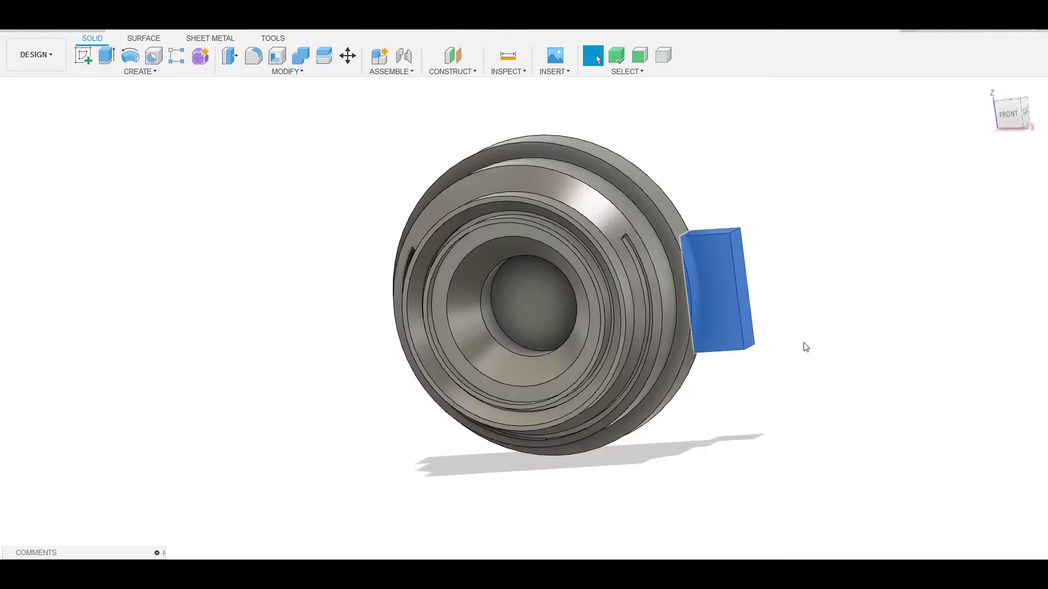
Move the side block -1 mm along Y against the lens barrel.
{"action": "mouse_move", "coordinate": [678, 215]}
{"action": "middle_mouse_down", "text": "shift"}
{"action": "mouse_move", "coordinate": [619, 307]}
{"action": "mouse_move", "coordinate": [608, 448]}
{"action": "middle_mouse_up", "text": "shift"}
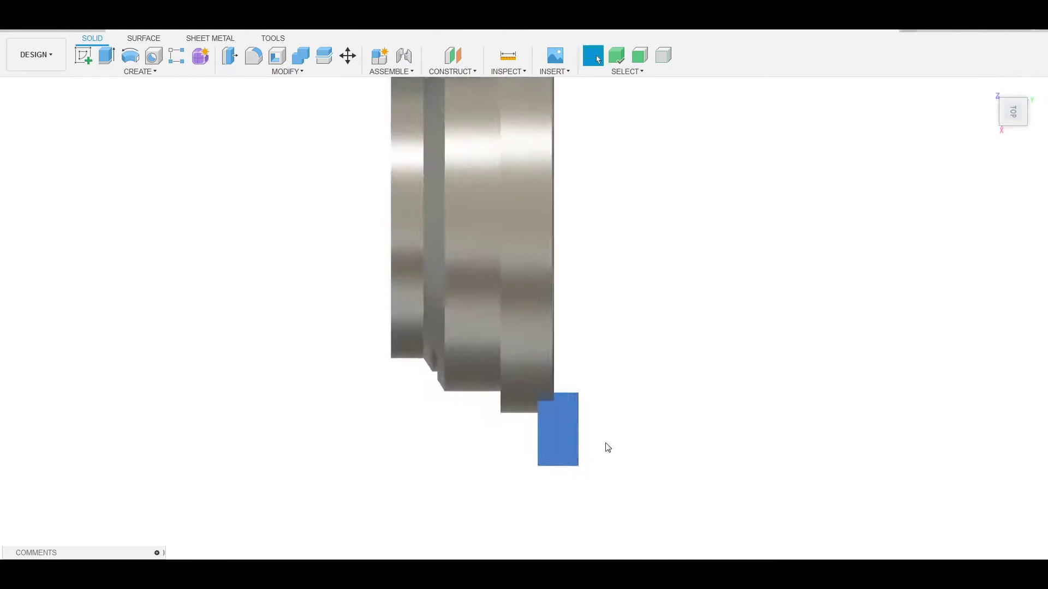
{"action": "left_click", "coordinate": [550, 456]}
{"action": "key", "text": "m"}
{"action": "mouse_move", "coordinate": [573, 377]}
{"action": "middle_mouse_down", "text": "shift"}
{"action": "mouse_move", "coordinate": [742, 326]}
{"action": "mouse_move", "coordinate": [752, 241]}
{"action": "middle_mouse_up", "text": "shift"}
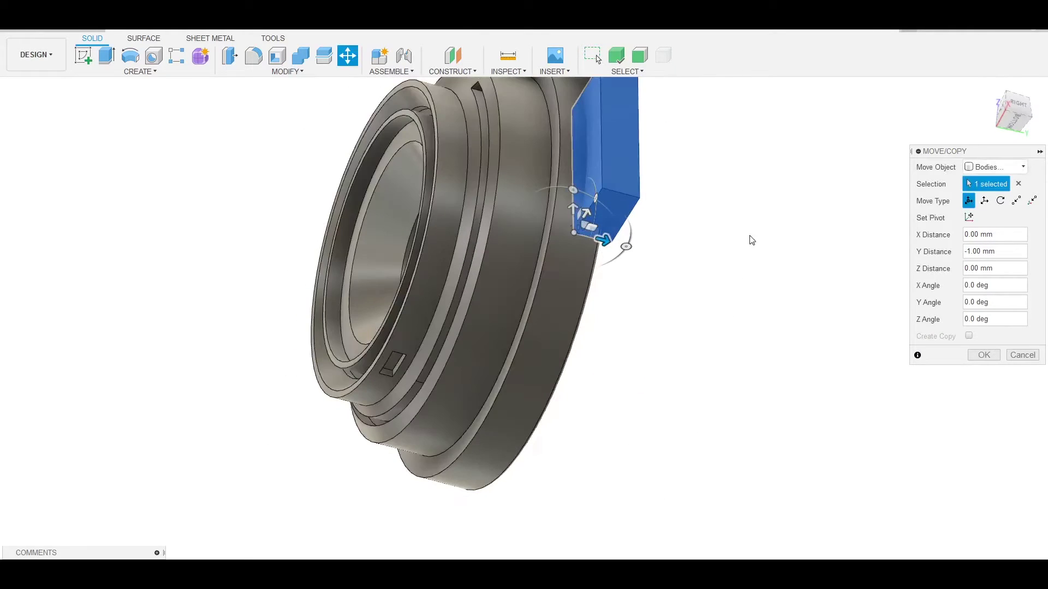
{"action": "key", "text": "Return"}
{"action": "mouse_move", "coordinate": [787, 155]}
{"action": "middle_mouse_down", "text": "shift"}
{"action": "mouse_move", "coordinate": [751, 321]}
{"action": "mouse_move", "coordinate": [756, 248]}
{"action": "mouse_move", "coordinate": [752, 304]}
{"action": "middle_mouse_up", "text": "shift"}
Combine-cut both side blocks from the lens barrel as tool bodies.
{"action": "left_click", "coordinate": [677, 333]}
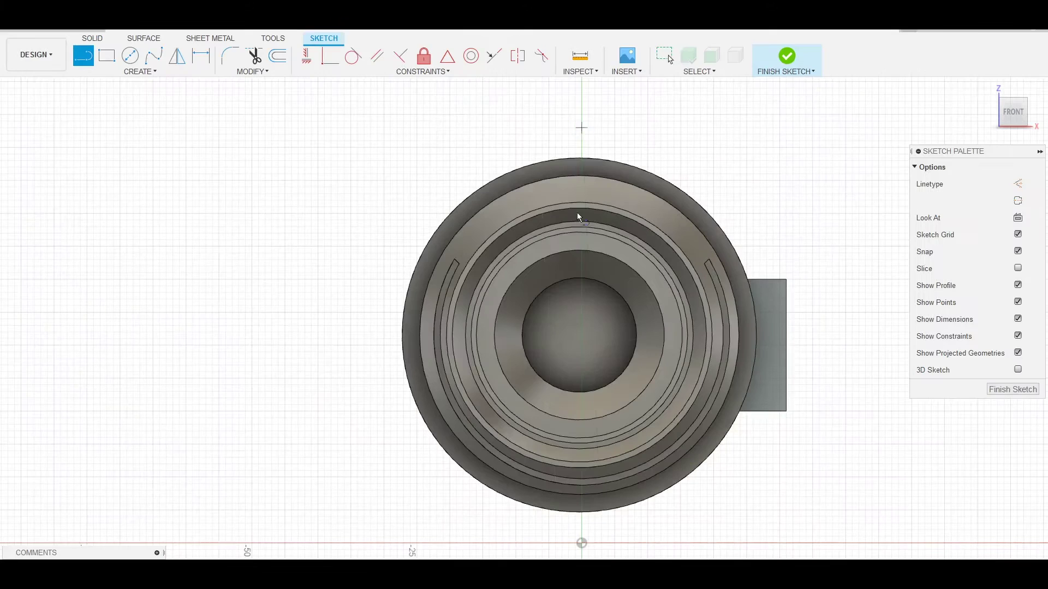
{"action": "scroll", "coordinate": [588, 304], "scroll_direction": "down", "scroll_amount": 3}
{"action": "left_click", "coordinate": [786, 57]}
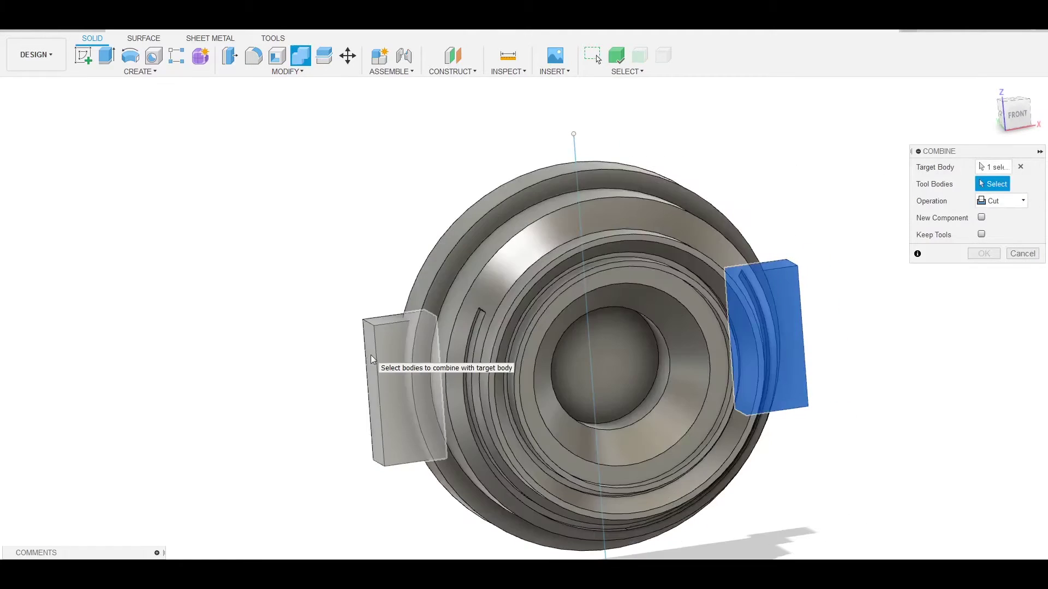
{"action": "left_click", "coordinate": [371, 360]}
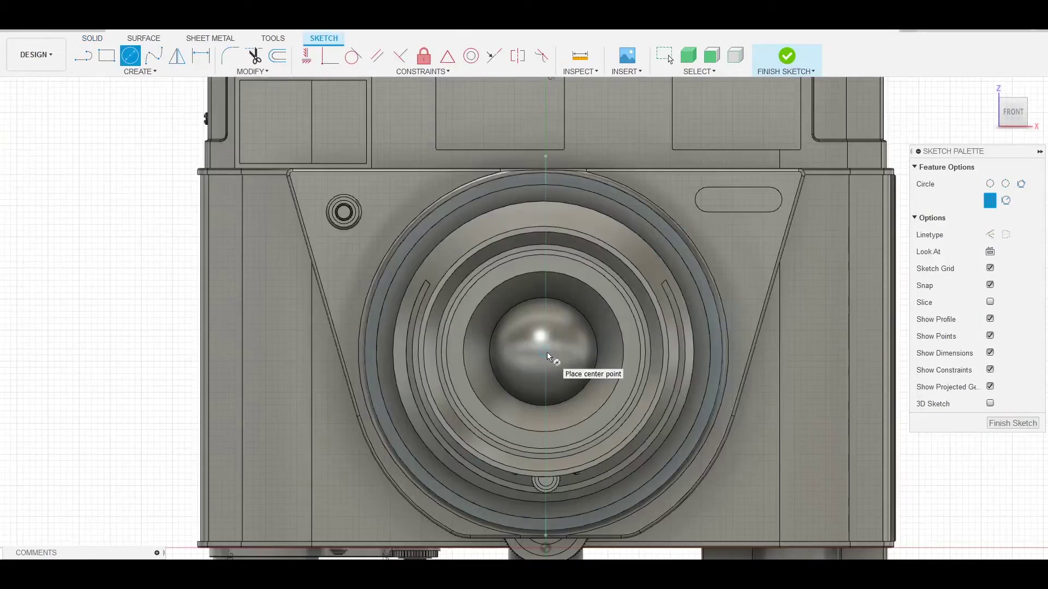
Draw a circle around the lens, offset it 4.11 mm, and add a radial line from its centre.
{"action": "left_click", "coordinate": [544, 352]}
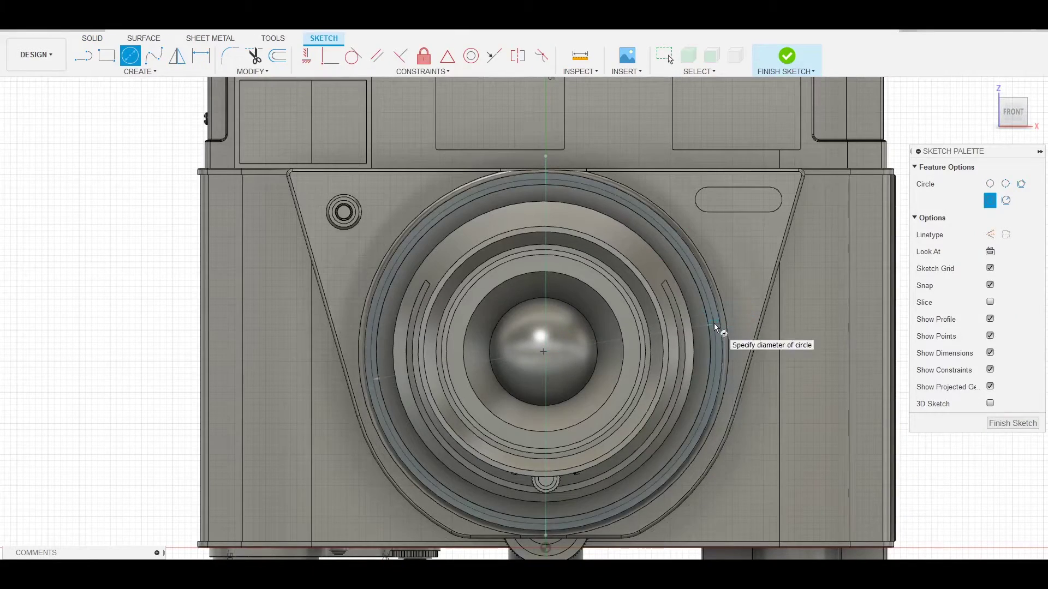
{"action": "left_click", "coordinate": [714, 323]}
{"action": "key", "text": "o"}
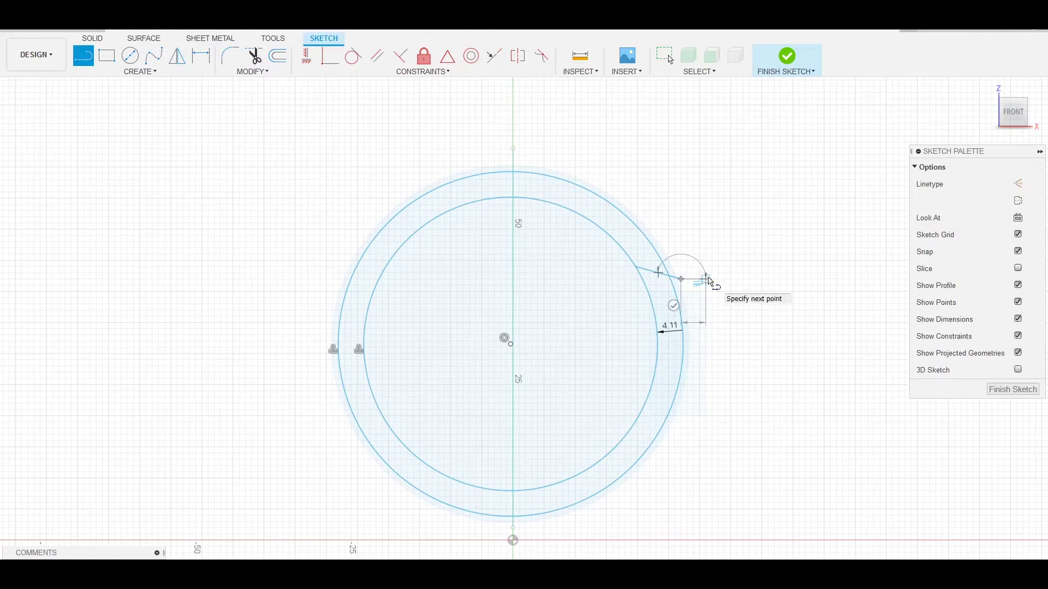
{"action": "double_click", "coordinate": [708, 280]}
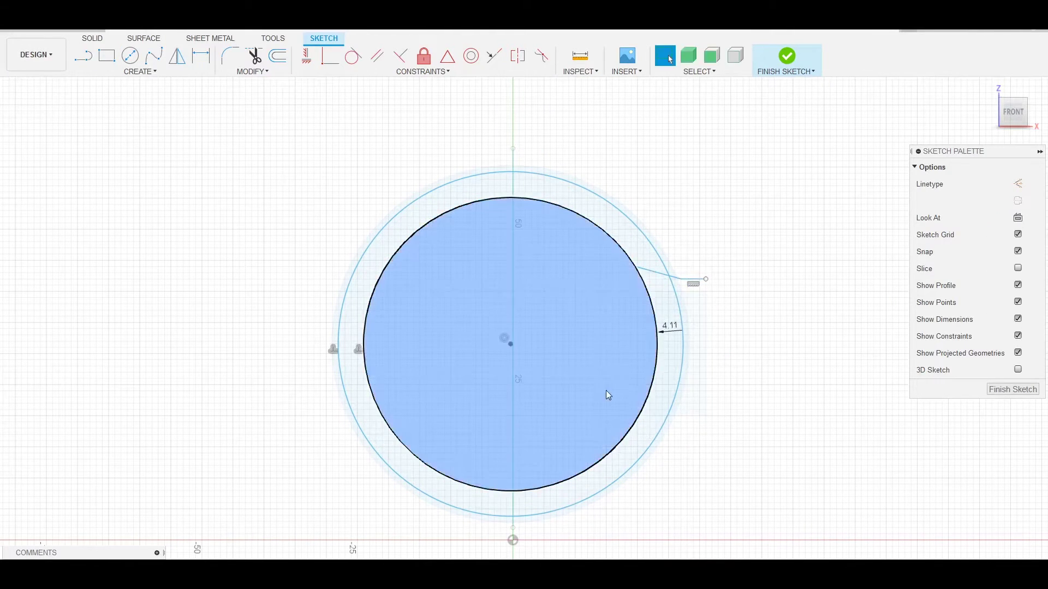
{"action": "left_click", "coordinate": [510, 344]}
{"action": "scroll", "coordinate": [680, 307], "scroll_direction": "down", "scroll_amount": 1}
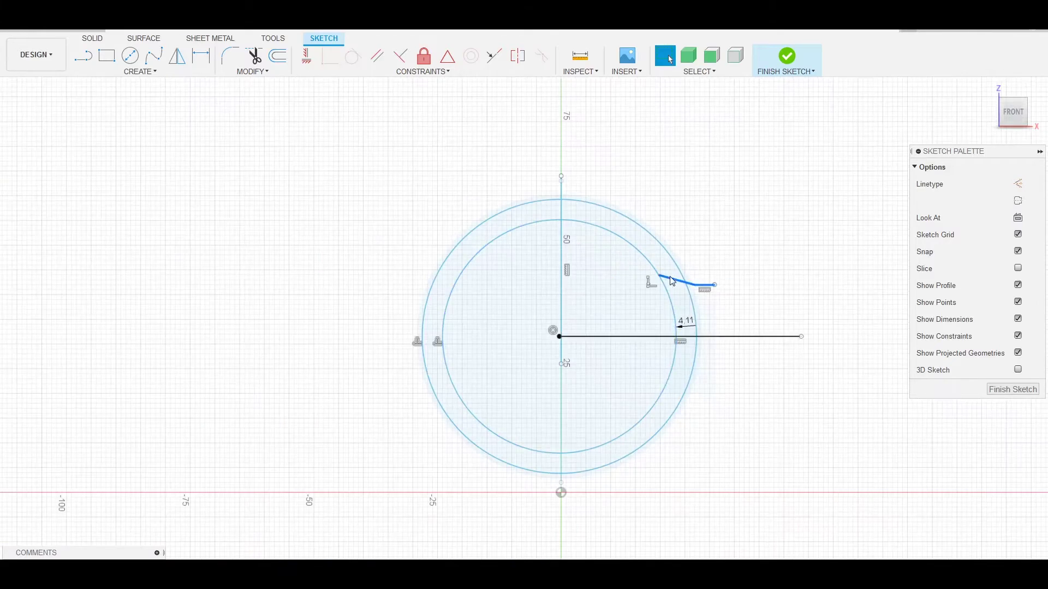
{"action": "scroll", "coordinate": [662, 296], "scroll_direction": "up", "scroll_amount": 3}
Trim the circle arcs to a closed wedge bounded by the horizontal line.
{"action": "left_click", "coordinate": [757, 363]}
{"action": "scroll", "coordinate": [783, 421], "scroll_direction": "down", "scroll_amount": 2}
{"action": "scroll", "coordinate": [807, 305], "scroll_direction": "up", "scroll_amount": 1}
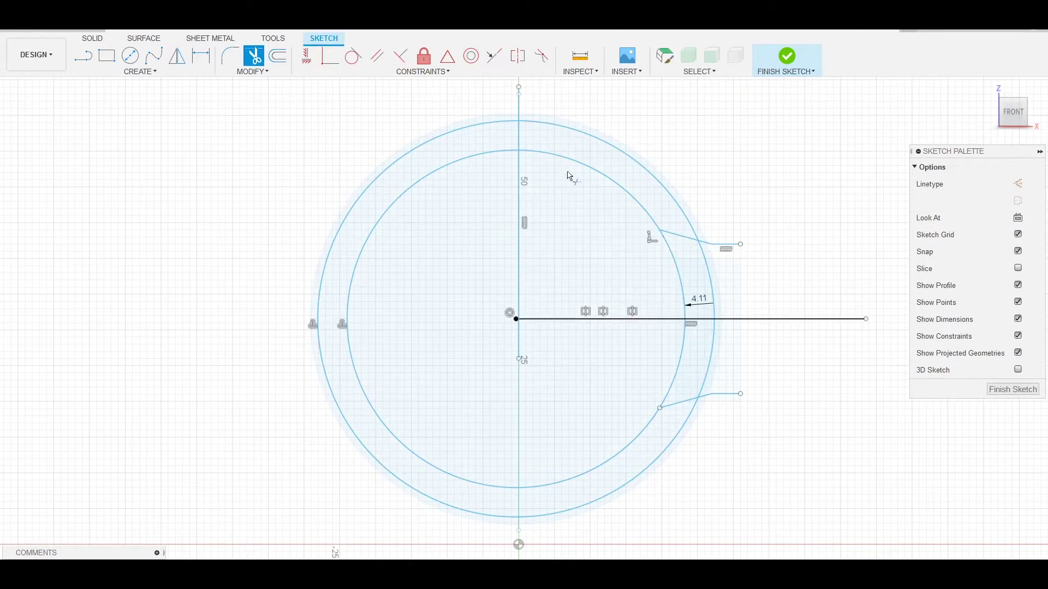
{"action": "scroll", "coordinate": [712, 243], "scroll_direction": "up", "scroll_amount": 2}
{"action": "left_click", "coordinate": [728, 409]}
{"action": "scroll", "coordinate": [653, 286], "scroll_direction": "down", "scroll_amount": 2}
{"action": "scroll", "coordinate": [603, 285], "scroll_direction": "up", "scroll_amount": 1}
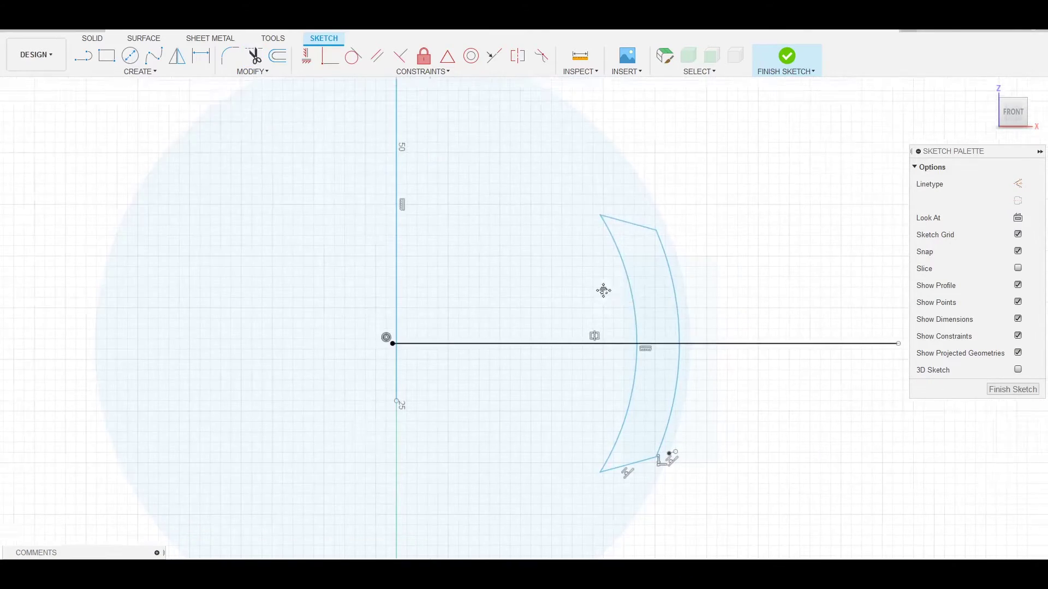
{"action": "scroll", "coordinate": [669, 336], "scroll_direction": "up", "scroll_amount": 2}
Draw the tooth profile lines inside the wedge, entering 48.
{"action": "key", "text": "l"}
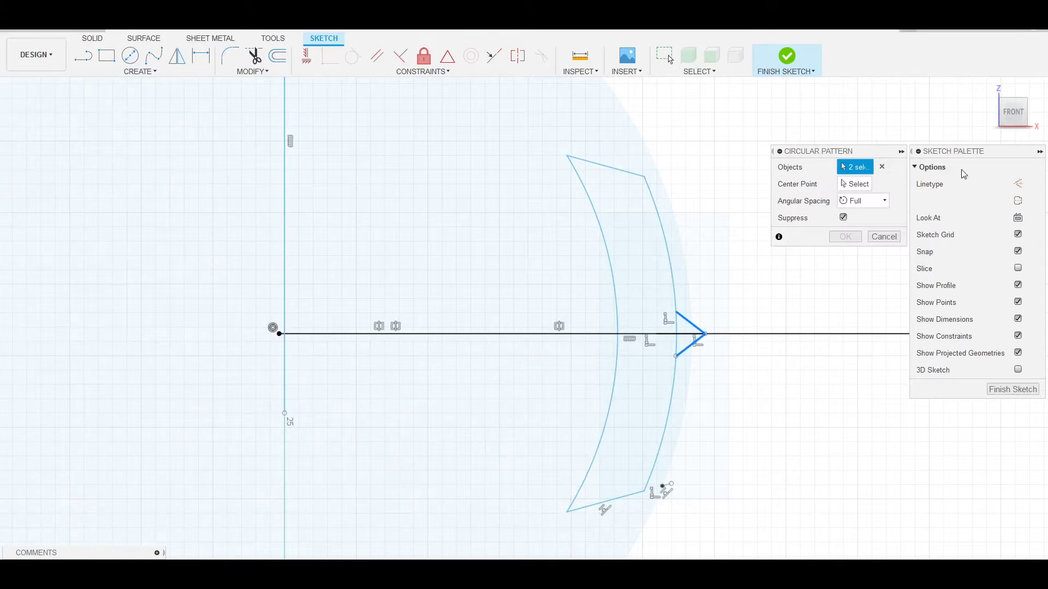
{"action": "scroll", "coordinate": [734, 228], "scroll_direction": "down", "scroll_amount": 3}
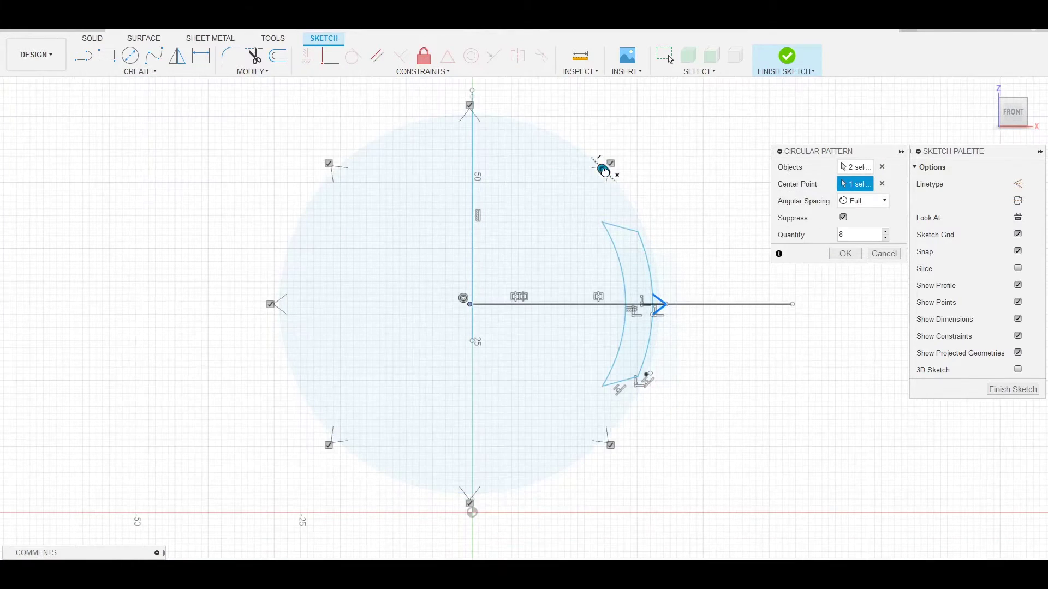
{"action": "scroll", "coordinate": [688, 319], "scroll_direction": "up", "scroll_amount": 2}
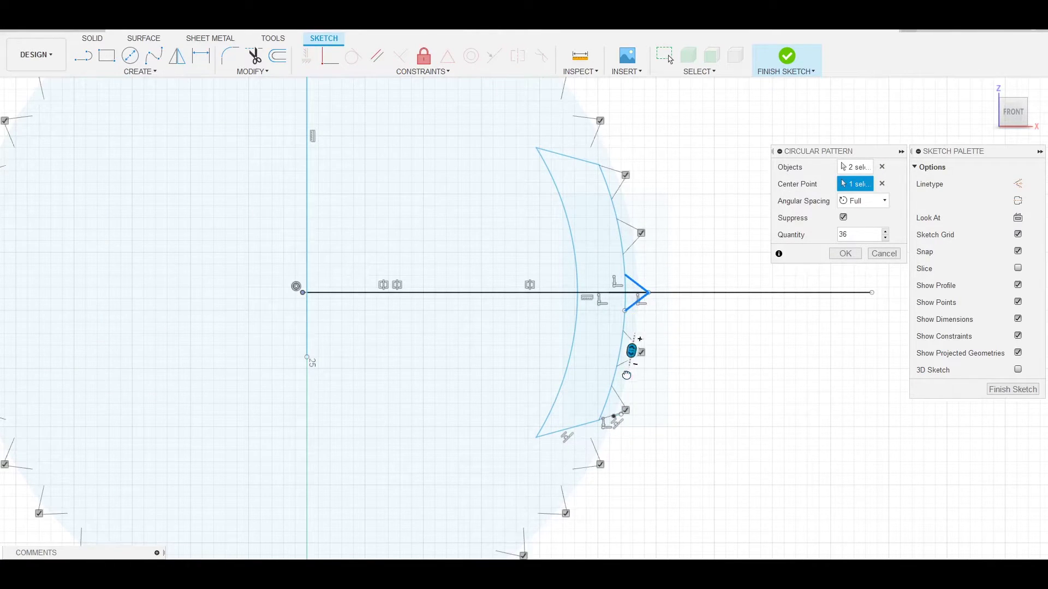
{"action": "type", "text": "48"}
{"action": "scroll", "coordinate": [682, 350], "scroll_direction": "down", "scroll_amount": 4}
{"action": "scroll", "coordinate": [718, 331], "scroll_direction": "up", "scroll_amount": 1}
{"action": "scroll", "coordinate": [671, 322], "scroll_direction": "up", "scroll_amount": 3}
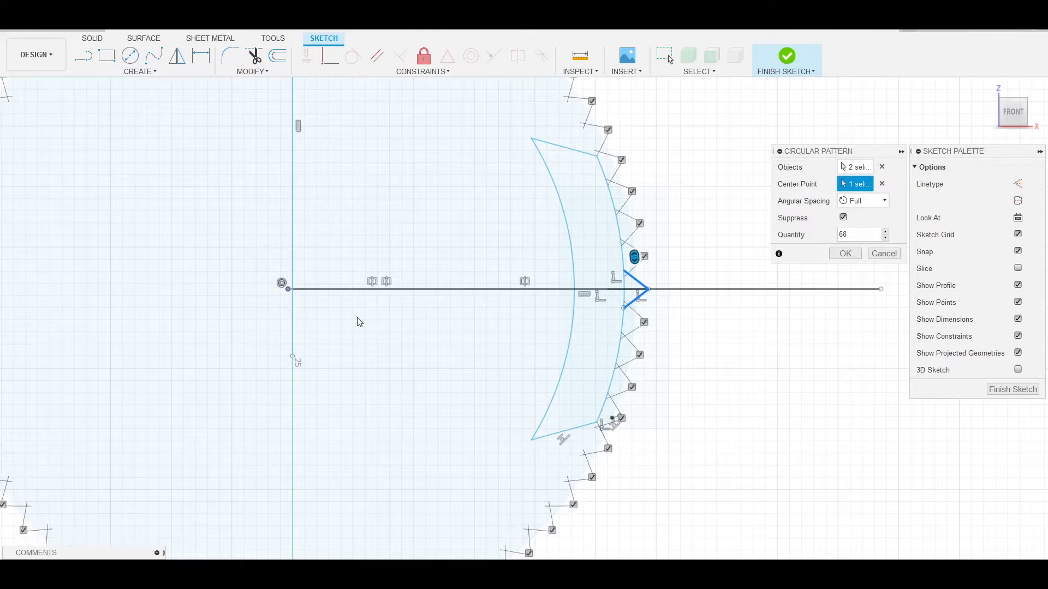
{"action": "scroll", "coordinate": [550, 295], "scroll_direction": "down", "scroll_amount": 3}
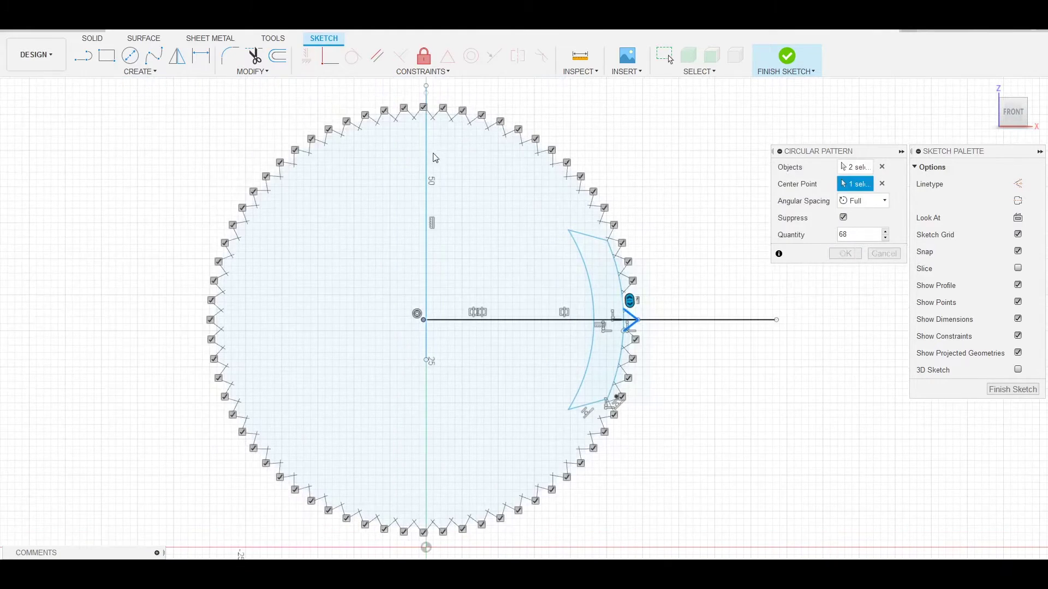
{"action": "scroll", "coordinate": [747, 284], "scroll_direction": "up", "scroll_amount": 4}
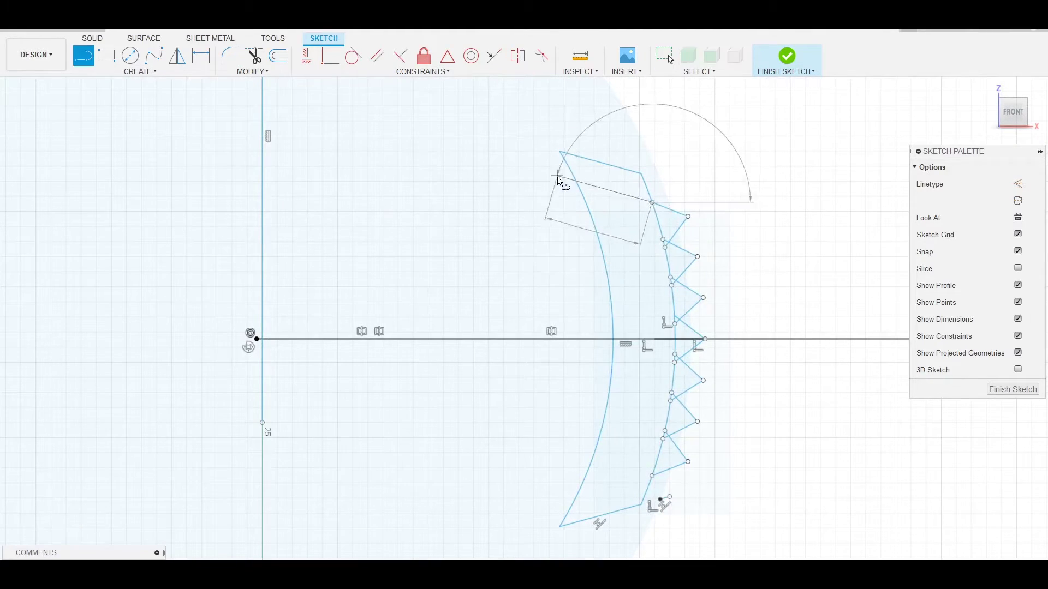
{"action": "scroll", "coordinate": [560, 182], "scroll_direction": "up", "scroll_amount": 4}
{"action": "scroll", "coordinate": [600, 197], "scroll_direction": "down", "scroll_amount": 2}
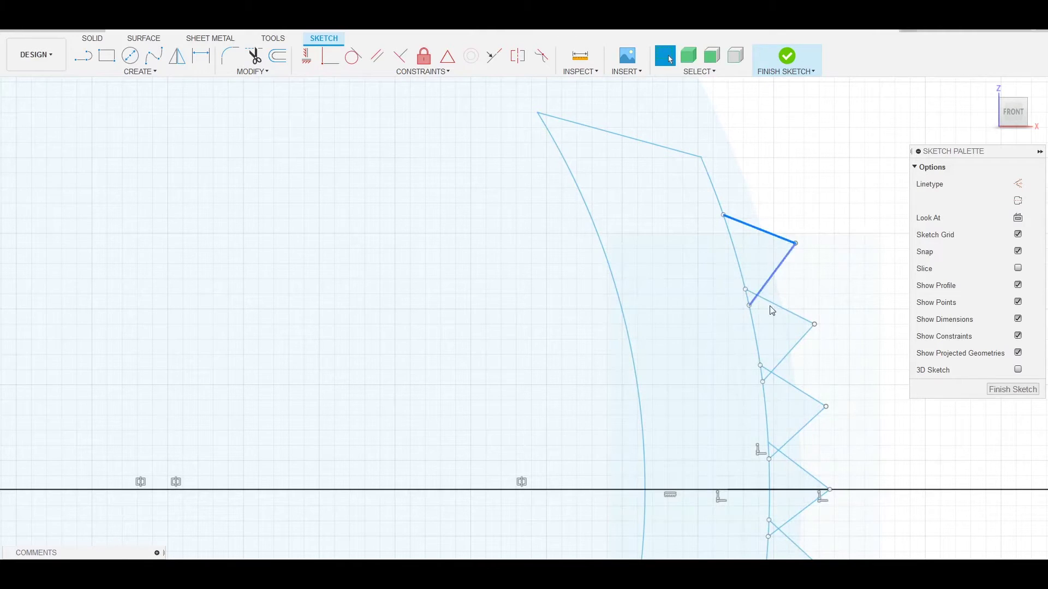
{"action": "key", "text": "Escape"}
{"action": "scroll", "coordinate": [706, 351], "scroll_direction": "down", "scroll_amount": 3}
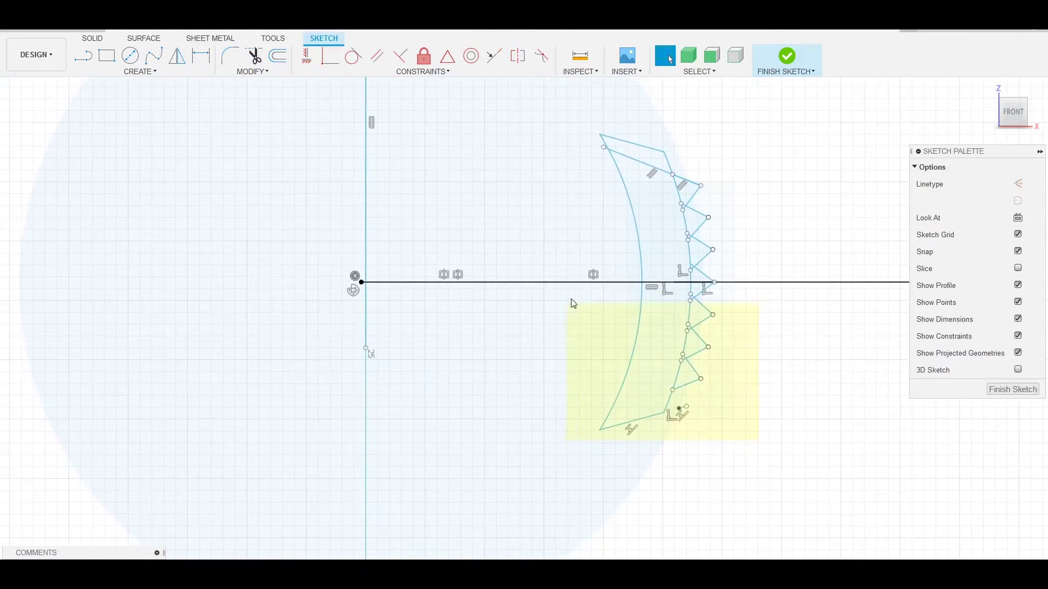
{"action": "scroll", "coordinate": [488, 95], "scroll_direction": "down", "scroll_amount": 3}
Clear the circle selection and trim away the lower tooth segment.
{"action": "left_click", "coordinate": [746, 248]}
{"action": "scroll", "coordinate": [690, 227], "scroll_direction": "up", "scroll_amount": 2}
{"action": "scroll", "coordinate": [554, 153], "scroll_direction": "up", "scroll_amount": 3}
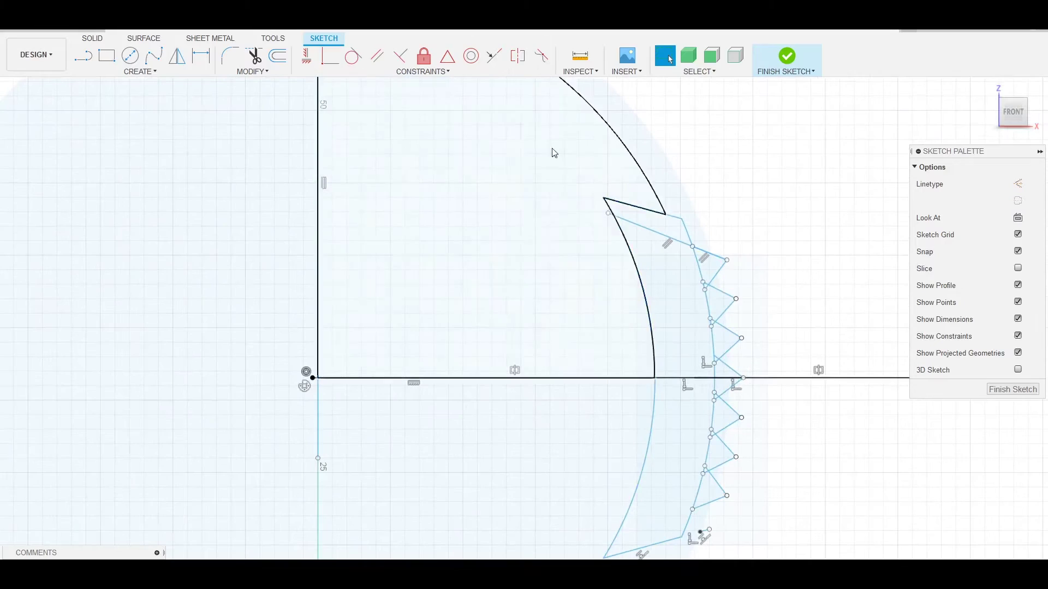
{"action": "scroll", "coordinate": [692, 327], "scroll_direction": "down", "scroll_amount": 1}
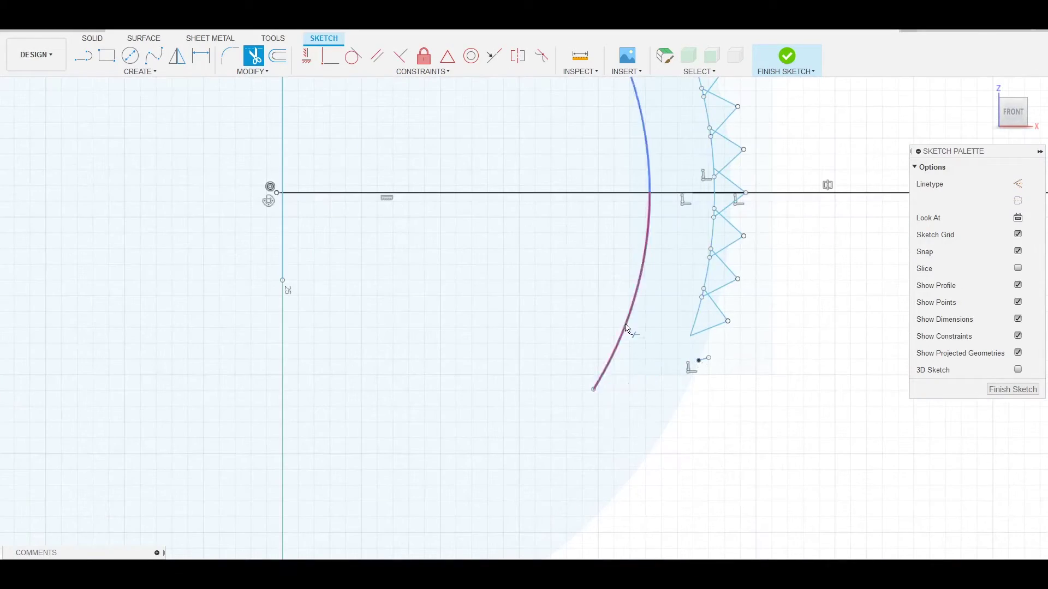
{"action": "scroll", "coordinate": [717, 209], "scroll_direction": "up", "scroll_amount": 2}
{"action": "scroll", "coordinate": [751, 303], "scroll_direction": "down", "scroll_amount": 2}
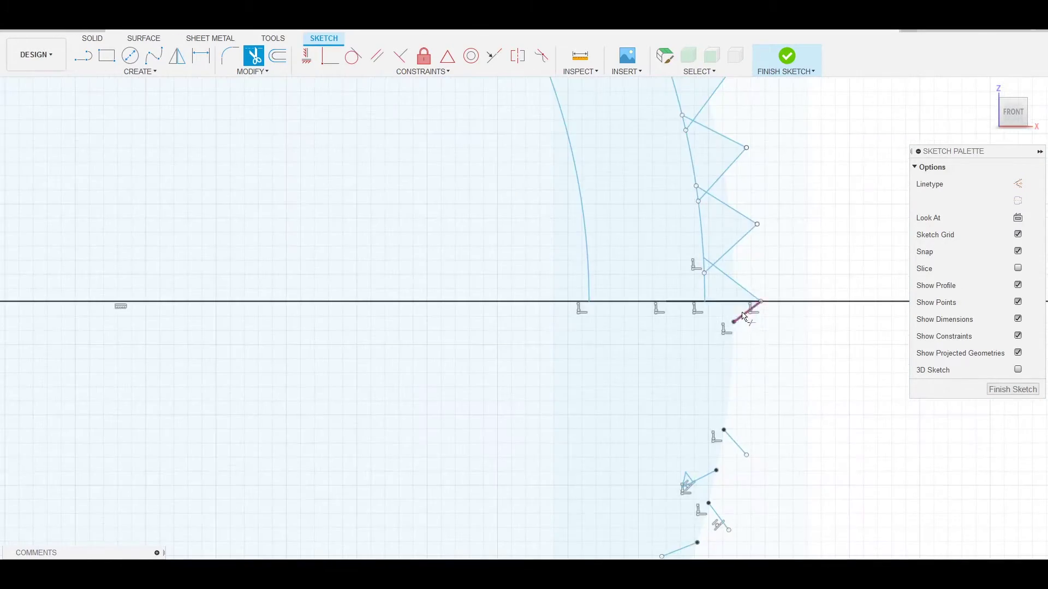
{"action": "mouse_move", "coordinate": [714, 292]}
{"action": "middle_mouse_down"}
{"action": "mouse_move", "coordinate": [747, 369]}
{"action": "mouse_move", "coordinate": [725, 337]}
{"action": "middle_mouse_up"}
{"action": "left_click", "coordinate": [747, 369]}
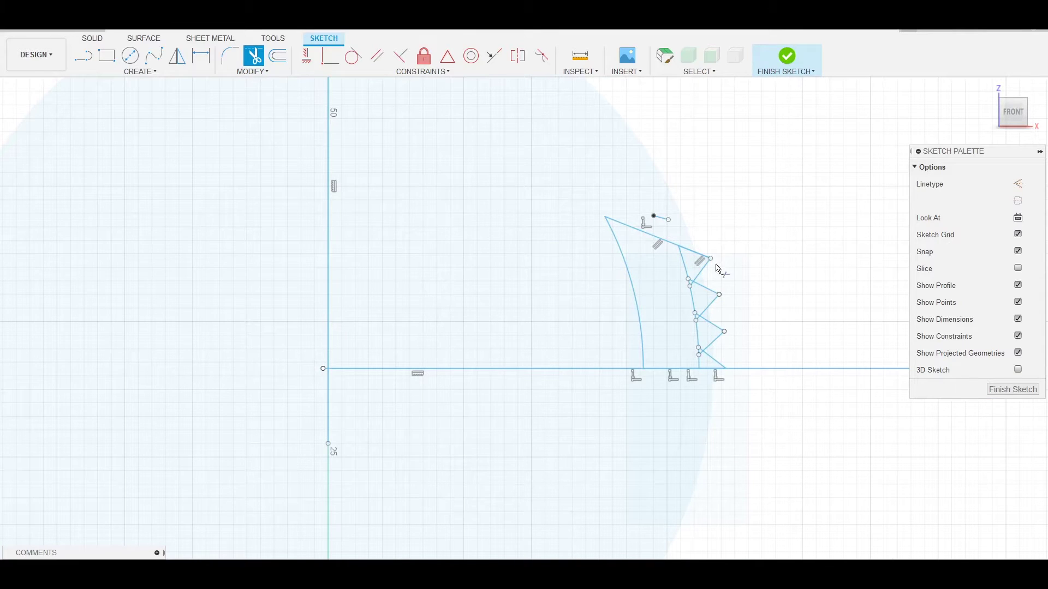
Mirror the arc, top line and short tooth segment across the axis.
{"action": "left_click", "coordinate": [628, 283]}
{"action": "left_click", "coordinate": [666, 240]}
{"action": "left_click", "coordinate": [699, 270]}
{"action": "scroll", "coordinate": [705, 273], "scroll_direction": "up", "scroll_amount": 4}
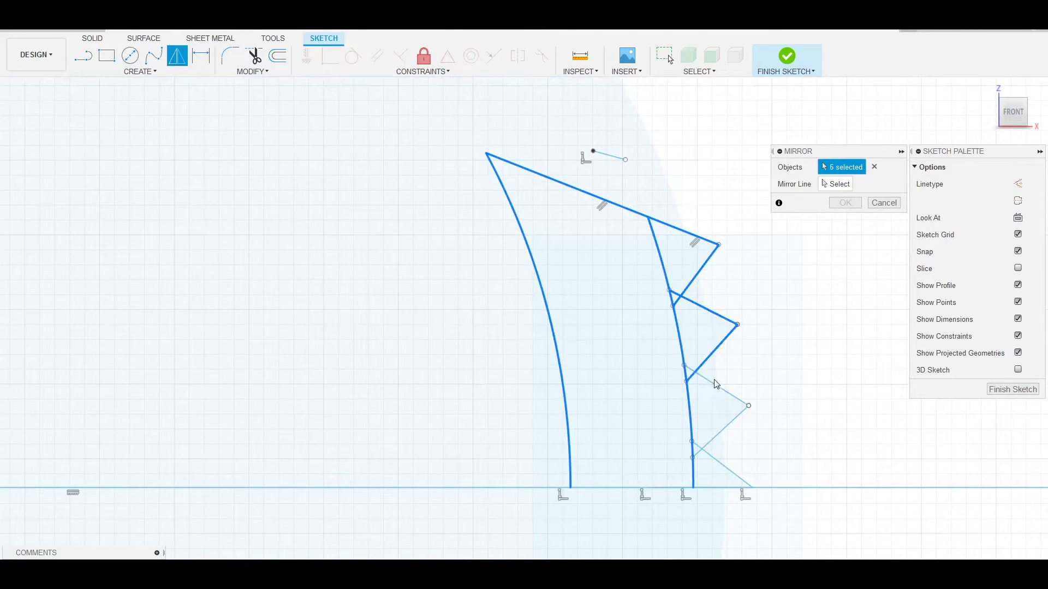
{"action": "scroll", "coordinate": [891, 399], "scroll_direction": "down", "scroll_amount": 2}
{"action": "left_click", "coordinate": [846, 402]}
{"action": "key", "text": "Return"}
Trim the leftover stub so the toothed profile is clean.
{"action": "key", "text": "t"}
{"action": "scroll", "coordinate": [607, 179], "scroll_direction": "up", "scroll_amount": 3}
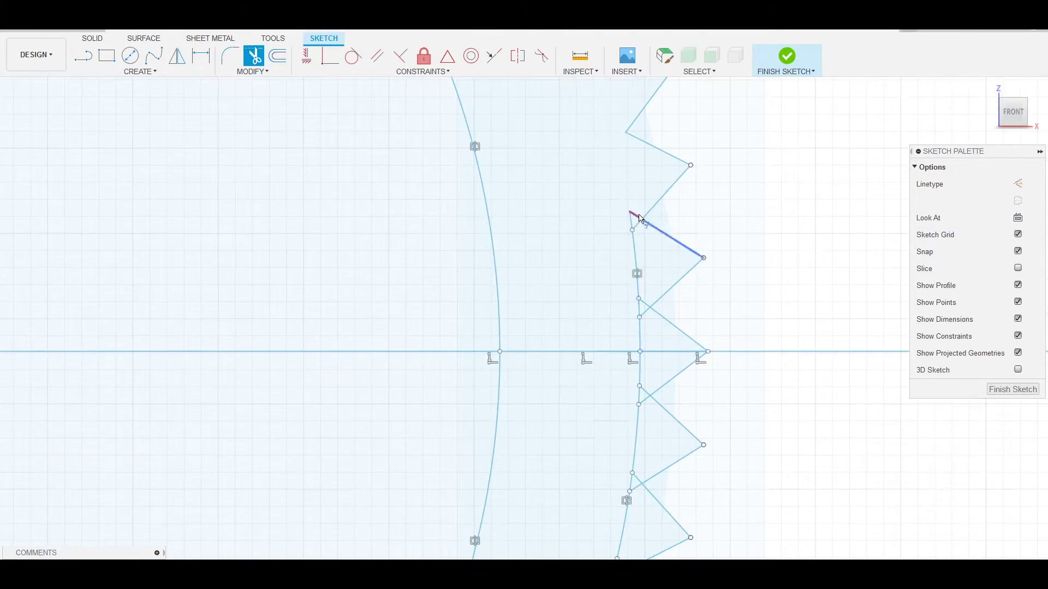
{"action": "left_click", "coordinate": [641, 219]}
{"action": "scroll", "coordinate": [641, 219], "scroll_direction": "up", "scroll_amount": 3}
{"action": "scroll", "coordinate": [700, 377], "scroll_direction": "down", "scroll_amount": 1}
{"action": "scroll", "coordinate": [760, 264], "scroll_direction": "down", "scroll_amount": 2}
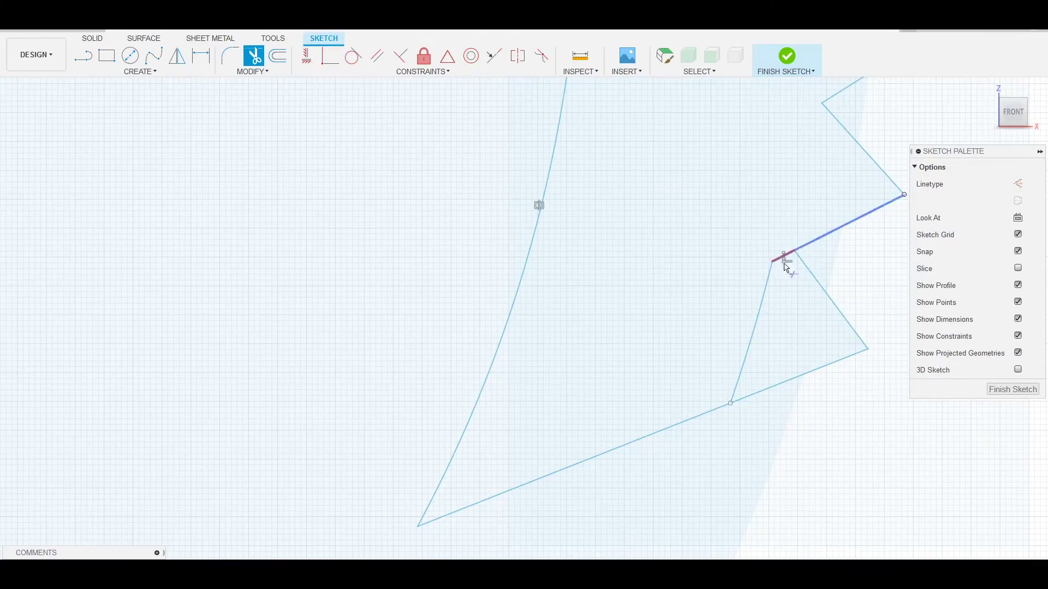
{"action": "scroll", "coordinate": [788, 264], "scroll_direction": "down", "scroll_amount": 2}
{"action": "scroll", "coordinate": [748, 300], "scroll_direction": "down", "scroll_amount": 2}
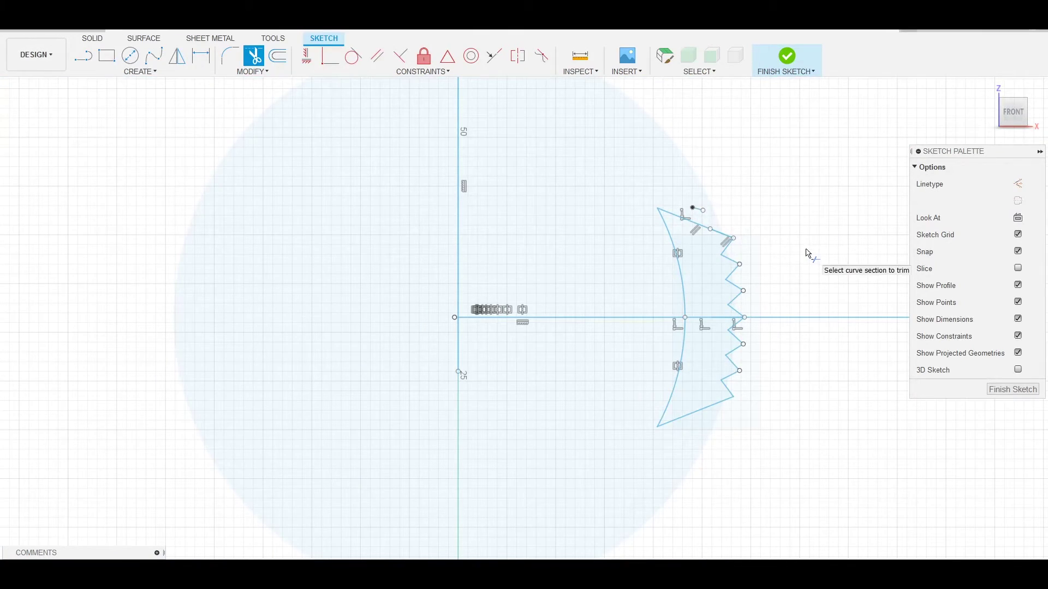
{"action": "scroll", "coordinate": [781, 267], "scroll_direction": "up", "scroll_amount": 3}
Extrude the two tooth regions two-sided into the grip body.
{"action": "key", "text": "e"}
{"action": "scroll", "coordinate": [666, 284], "scroll_direction": "up", "scroll_amount": 2}
{"action": "left_click", "coordinate": [661, 307]}
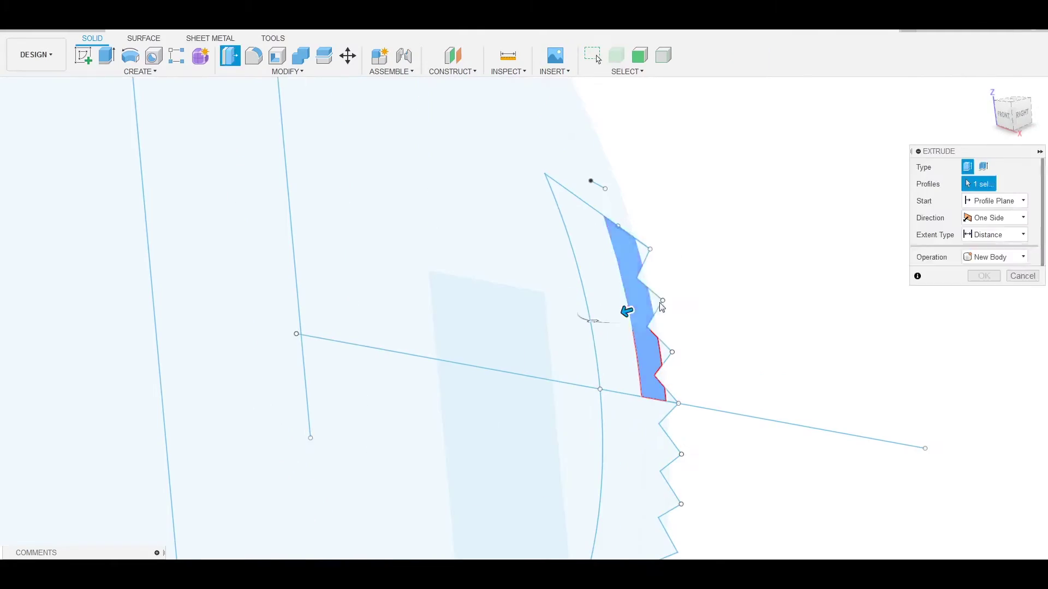
{"action": "left_click", "coordinate": [682, 379]}
{"action": "scroll", "coordinate": [940, 355], "scroll_direction": "down", "scroll_amount": 2}
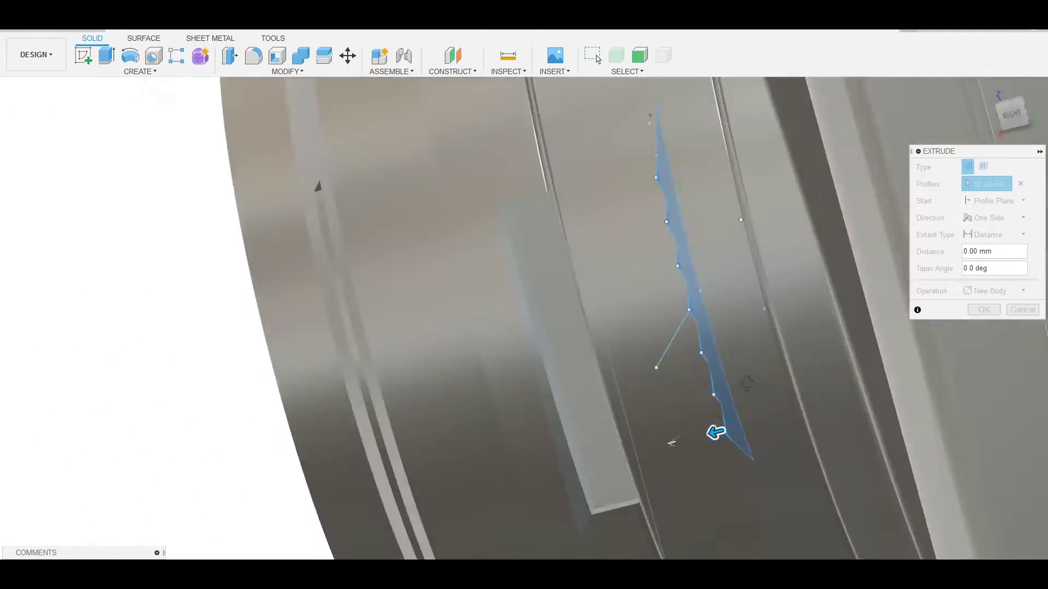
{"action": "left_click_drag", "start_coordinate": [718, 428], "coordinate": [571, 443]}
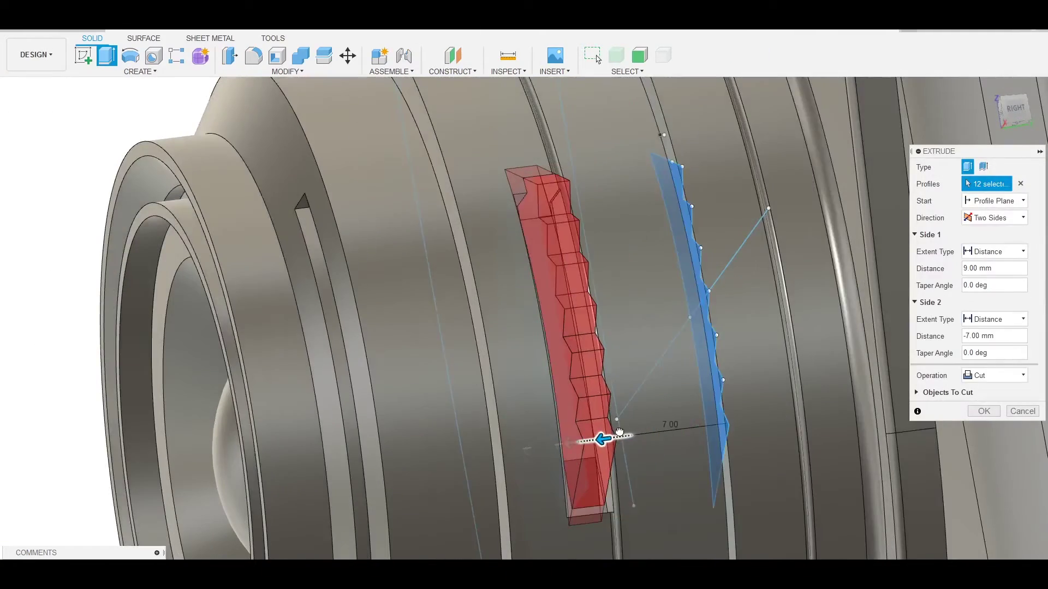
{"action": "mouse_move", "coordinate": [806, 263]}
{"action": "middle_mouse_down", "text": "shift"}
{"action": "mouse_move", "coordinate": [732, 367]}
{"action": "mouse_move", "coordinate": [616, 372]}
{"action": "middle_mouse_up", "text": "shift"}
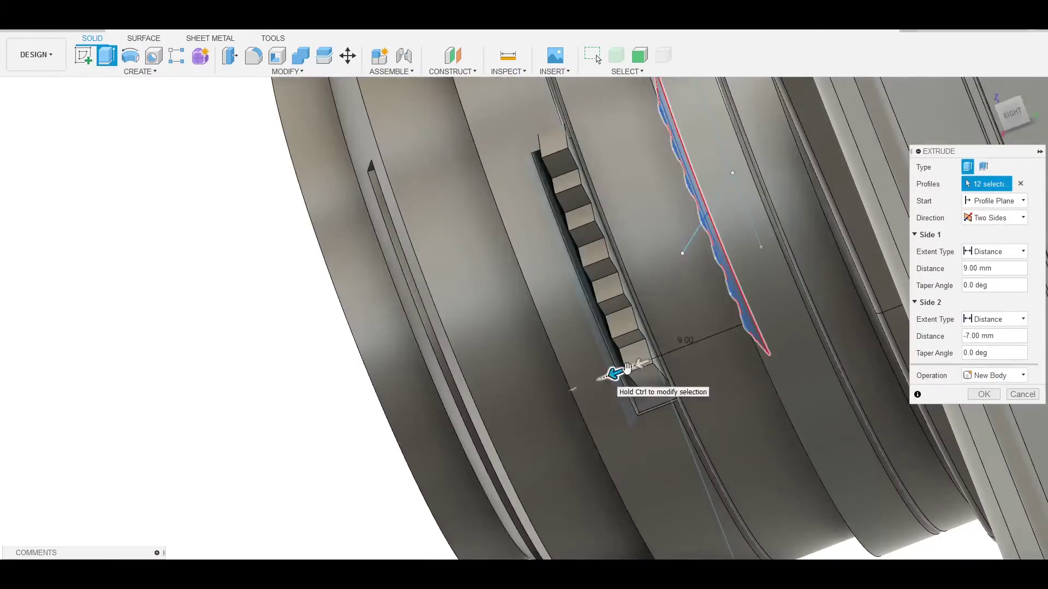
{"action": "key", "text": "Return"}
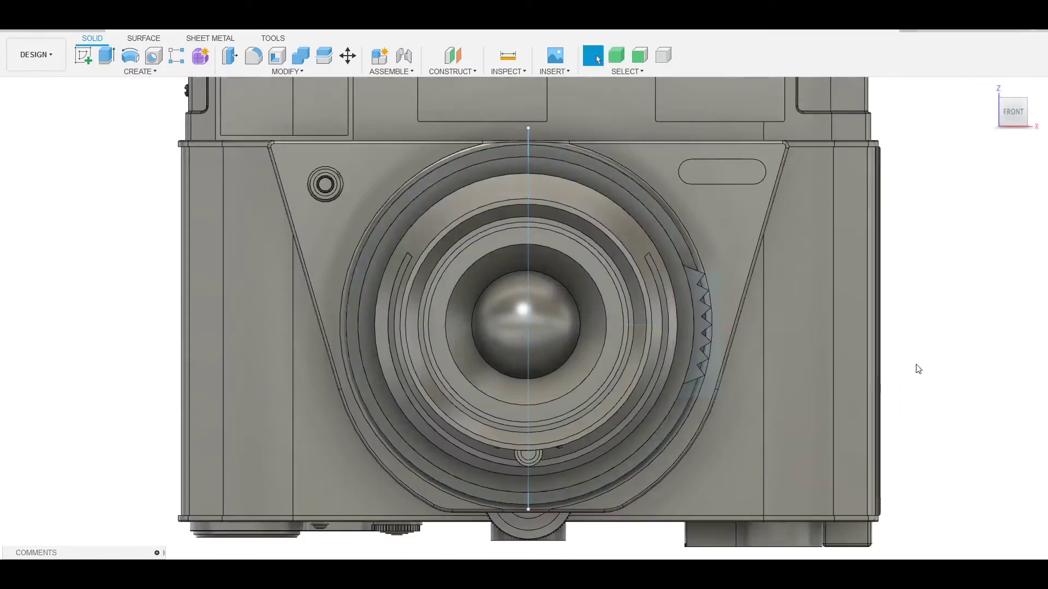
{"action": "middle_click_drag", "start_coordinate": [919, 370], "coordinate": [661, 330], "text": "shift"}
Round the grip tooth edges with a 0.3 mm fillet.
{"action": "key", "text": "f"}
{"action": "scroll", "coordinate": [665, 444], "scroll_direction": "up", "scroll_amount": 3}
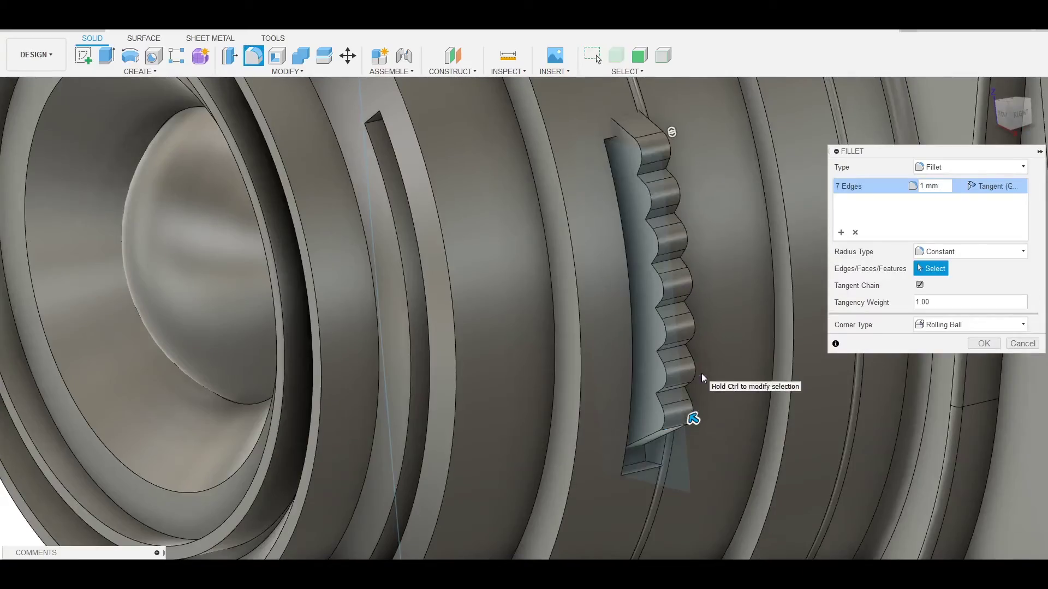
{"action": "type", "text": "0.3"}
{"action": "left_click", "coordinate": [982, 344]}
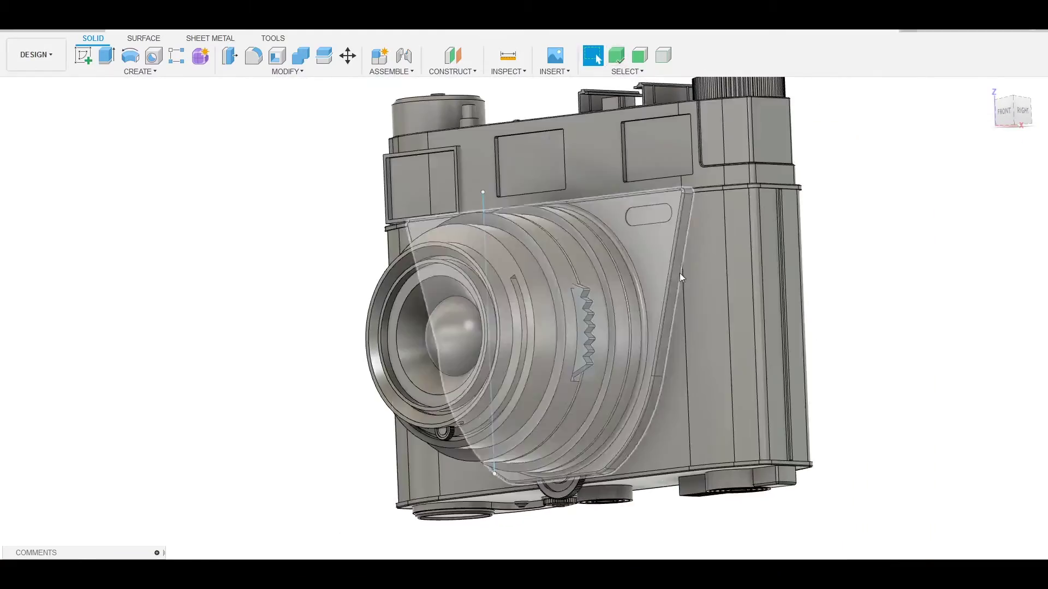
{"action": "left_click", "coordinate": [644, 293]}
{"action": "key", "text": "m"}
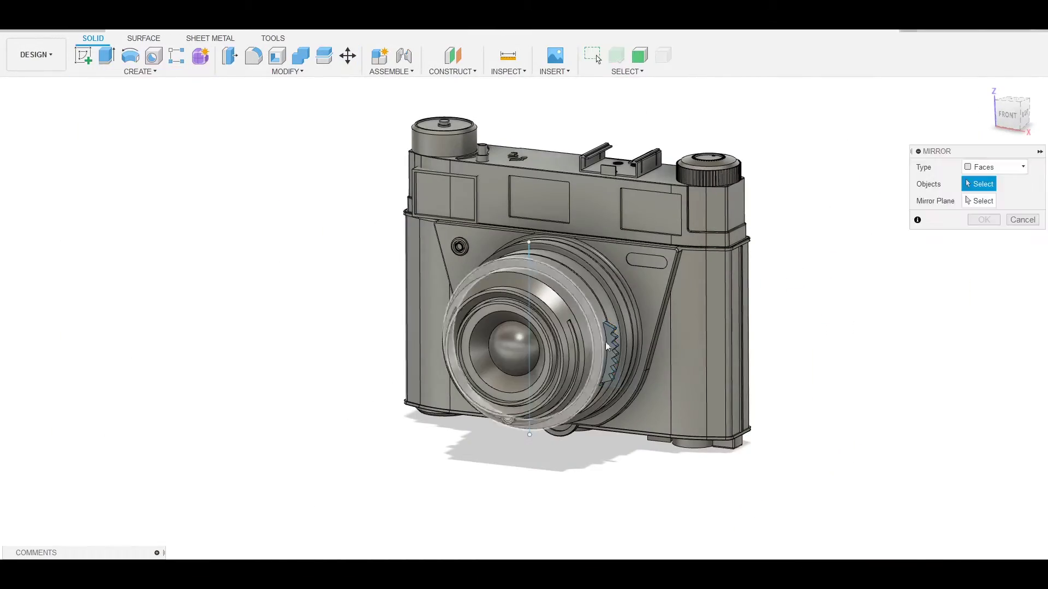
Mirror the toothed grip body and split the camera body along the slanted front plate.
{"action": "left_click", "coordinate": [607, 347]}
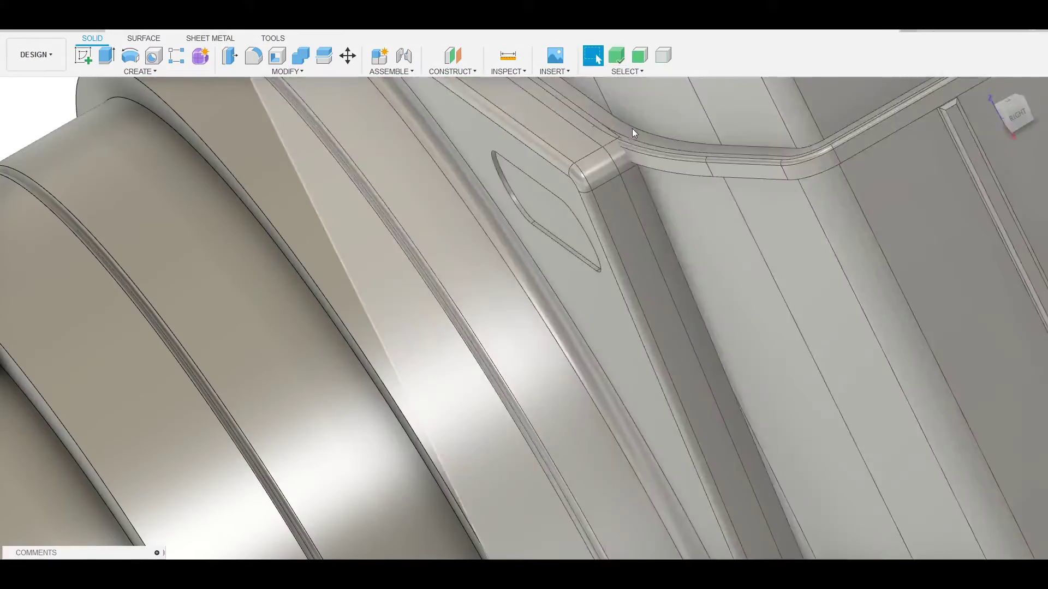
{"action": "left_click", "coordinate": [652, 285]}
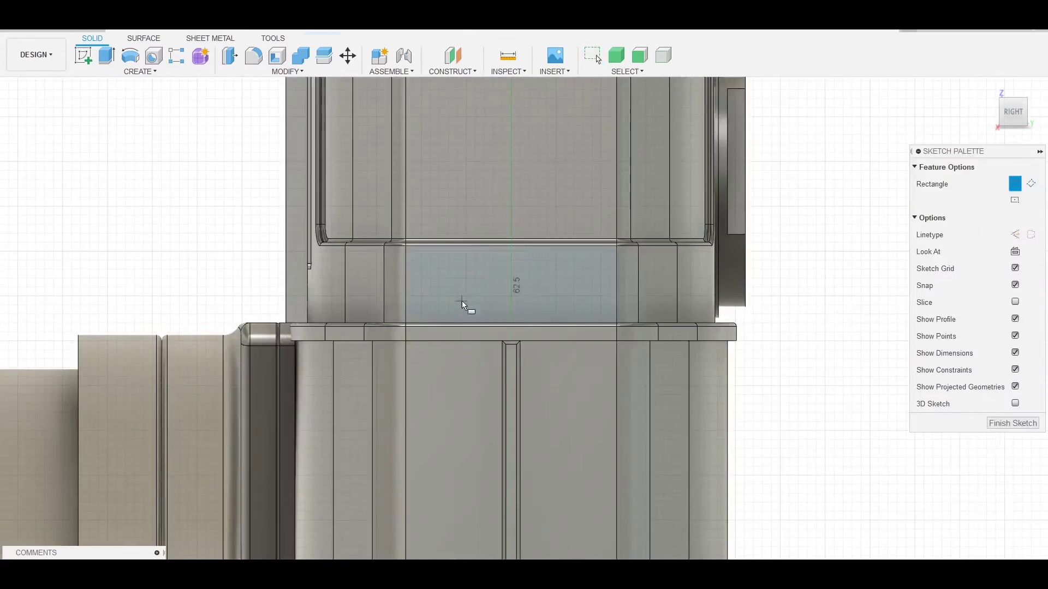
Cut a 5 mm-wide rectangle 0.5 mm deep into the lower step and mirror it.
{"action": "left_click", "coordinate": [464, 308]}
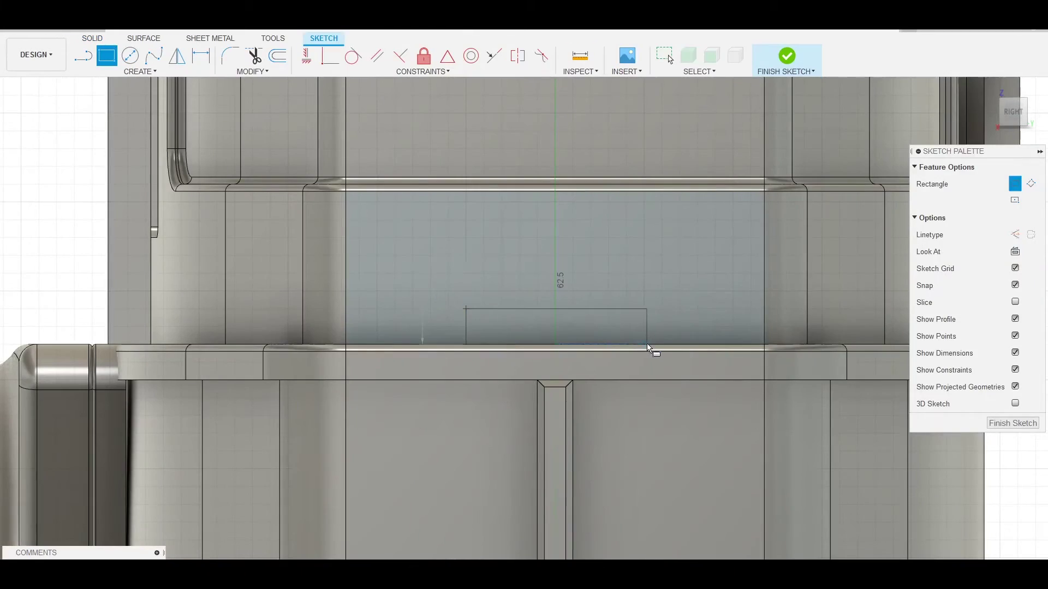
{"action": "key", "text": "Return"}
{"action": "middle_click_drag", "start_coordinate": [643, 355], "coordinate": [748, 331], "text": "shift"}
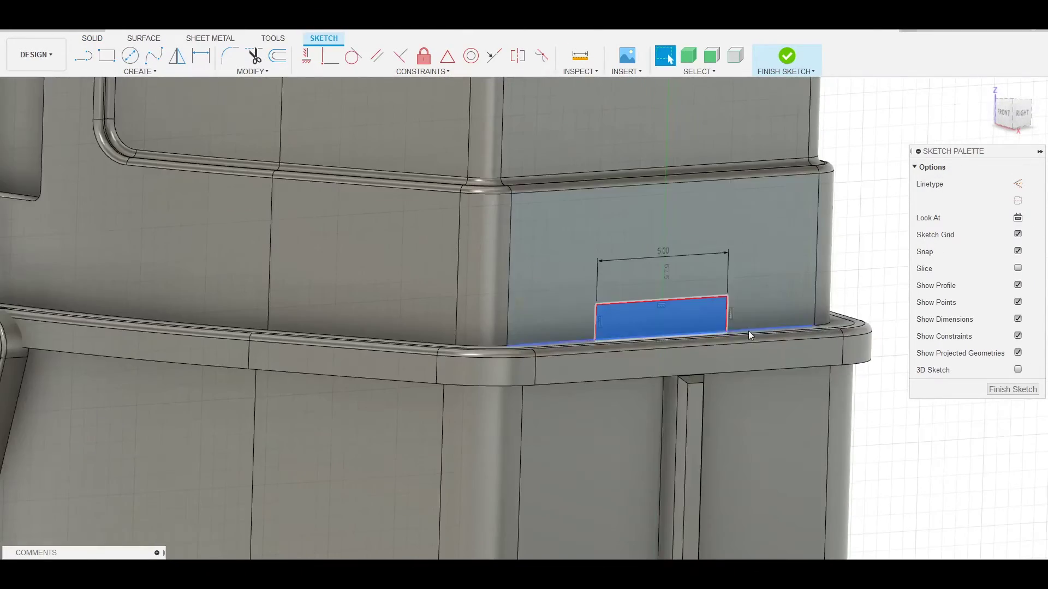
{"action": "key", "text": "e"}
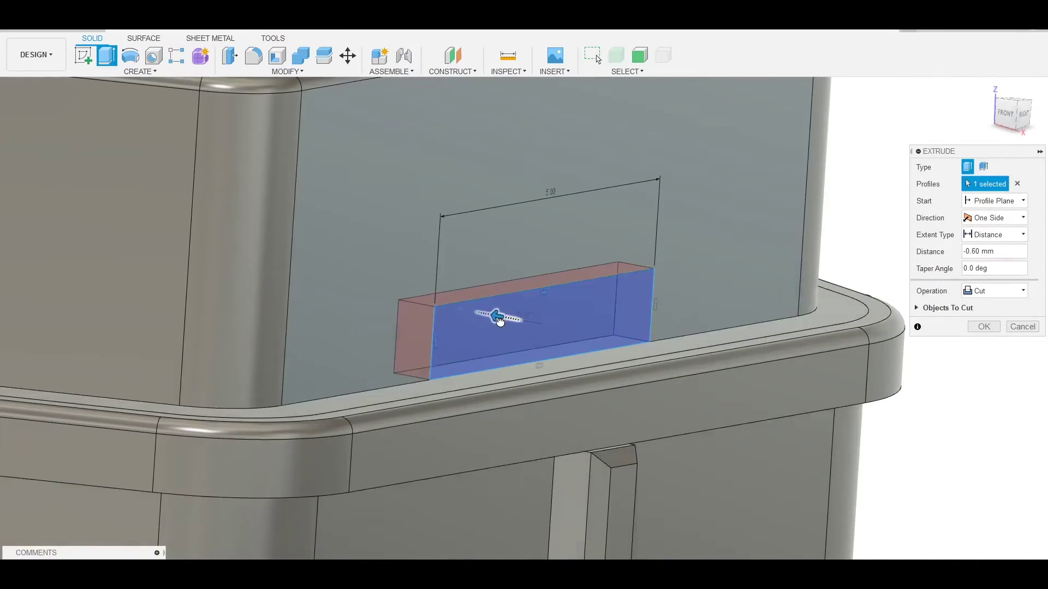
{"action": "middle_click_drag", "start_coordinate": [856, 306], "coordinate": [877, 370], "text": "shift"}
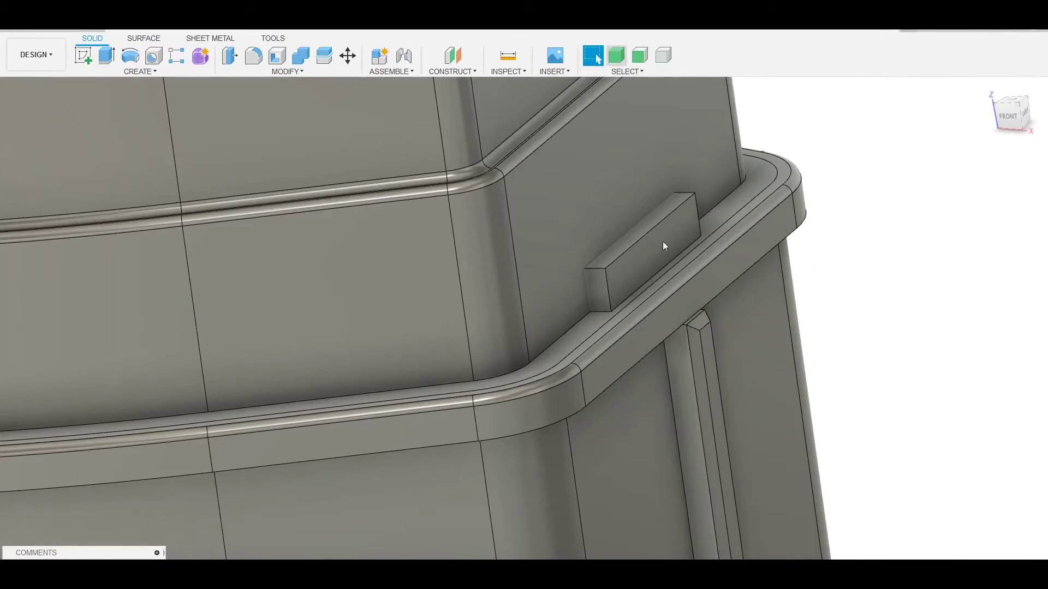
{"action": "left_click", "coordinate": [663, 241]}
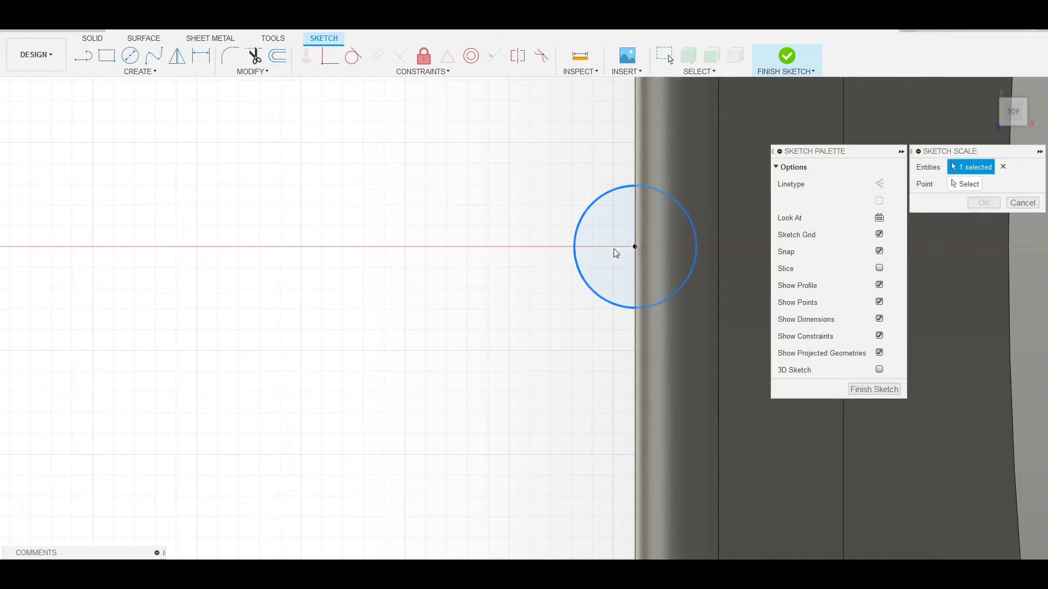
Scale the circle by 1.019 about its centre.
{"action": "left_click", "coordinate": [635, 246]}
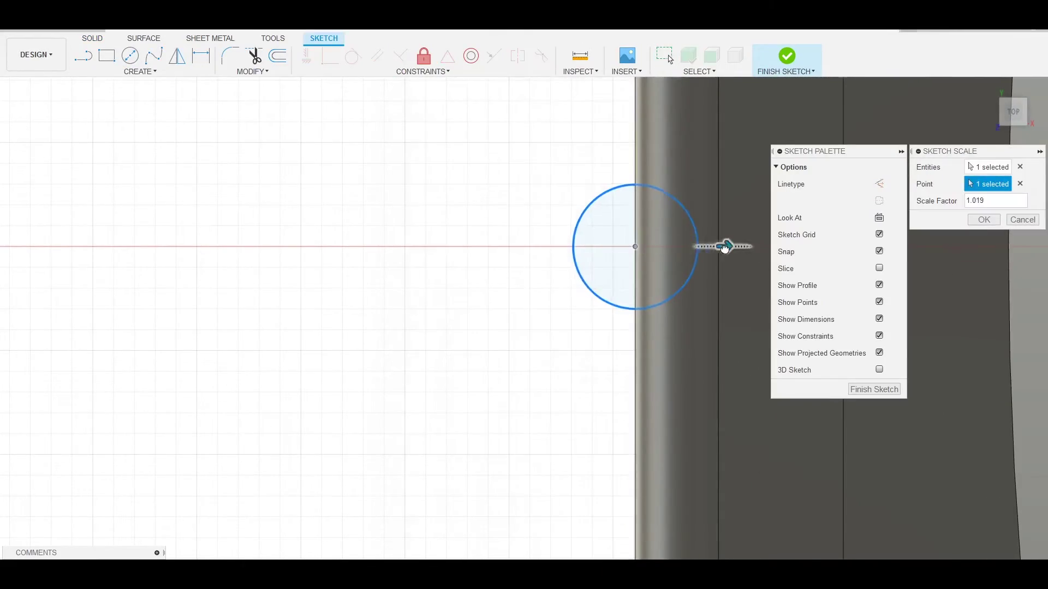
{"action": "key", "text": "Return"}
{"action": "mouse_move", "coordinate": [604, 309]}
{"action": "middle_mouse_down", "text": "shift"}
{"action": "mouse_move", "coordinate": [692, 240]}
{"action": "mouse_move", "coordinate": [669, 349]}
{"action": "mouse_move", "coordinate": [440, 484]}
{"action": "middle_mouse_up", "text": "shift"}
Extrude both circle profiles 59 mm as a new body.
{"action": "key", "text": "e"}
{"action": "middle_click_drag", "start_coordinate": [531, 403], "coordinate": [998, 350], "text": "shift"}
{"action": "scroll", "coordinate": [666, 421], "scroll_direction": "down", "scroll_amount": 5}
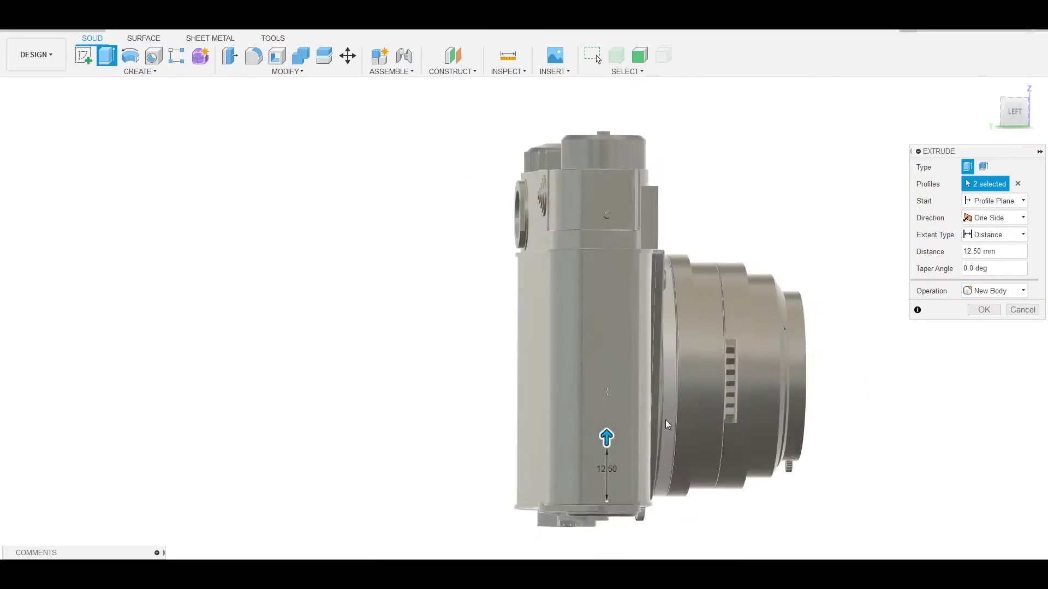
{"action": "scroll", "coordinate": [541, 205], "scroll_direction": "up", "scroll_amount": 5}
{"action": "left_click_drag", "start_coordinate": [541, 206], "coordinate": [651, 109]}
{"action": "mouse_move", "coordinate": [651, 109]}
{"action": "middle_mouse_down", "text": "shift"}
{"action": "mouse_move", "coordinate": [702, 278]}
{"action": "mouse_move", "coordinate": [673, 319]}
{"action": "middle_mouse_up", "text": "shift"}
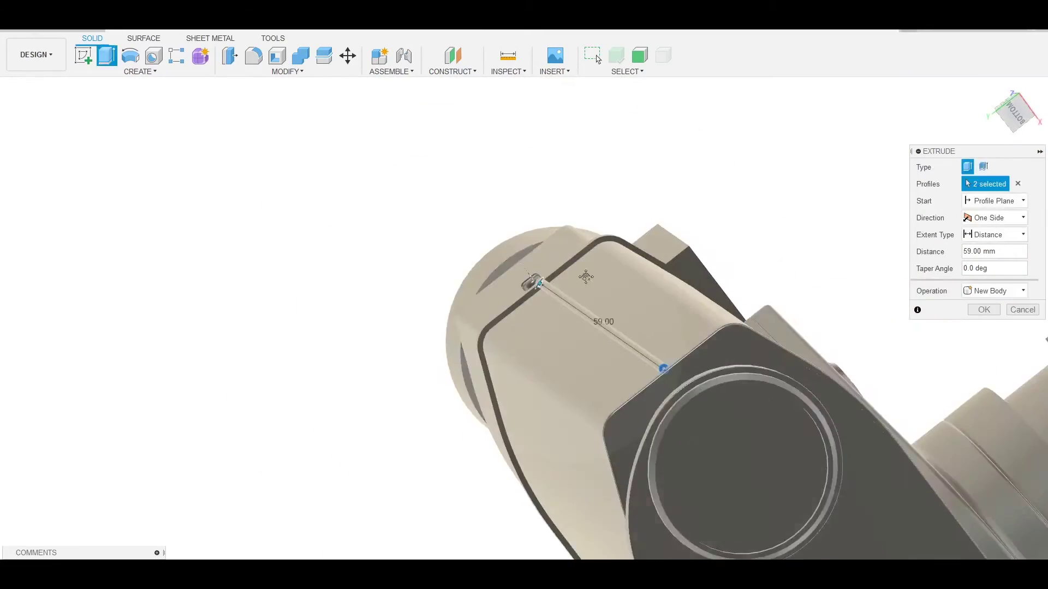
{"action": "scroll", "coordinate": [673, 320], "scroll_direction": "up", "scroll_amount": 5}
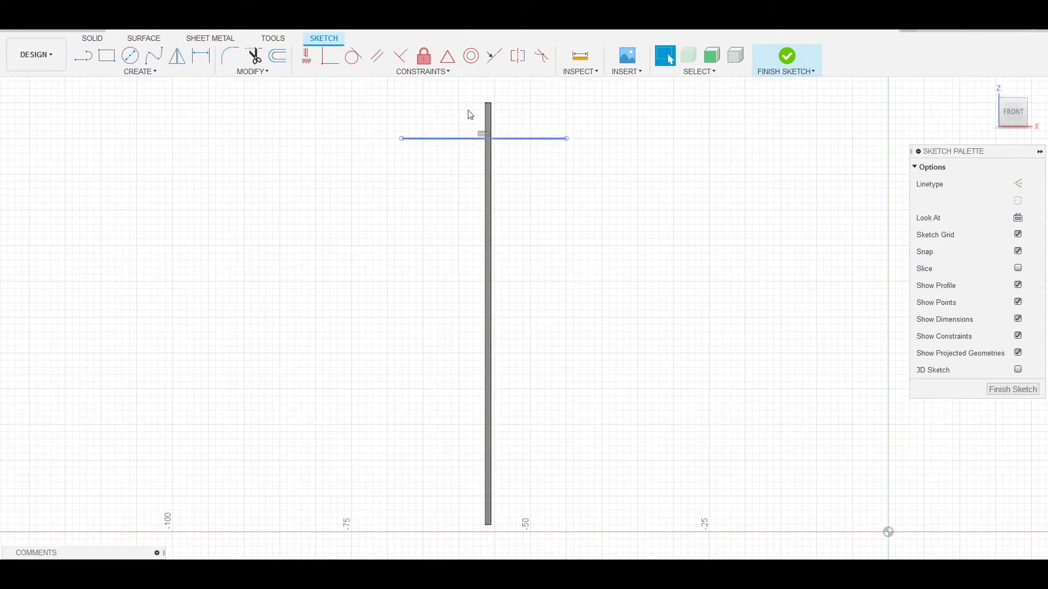
Move the copied parallel lines 28 mm down along Y across the rod.
{"action": "key", "text": "Return"}
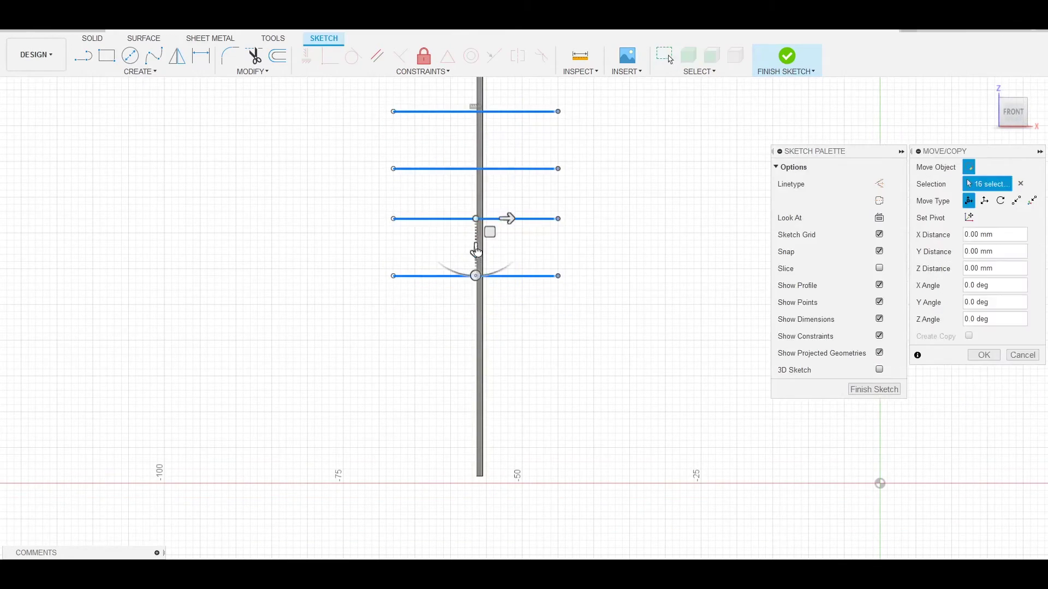
{"action": "left_click_drag", "start_coordinate": [477, 252], "coordinate": [648, 454]}
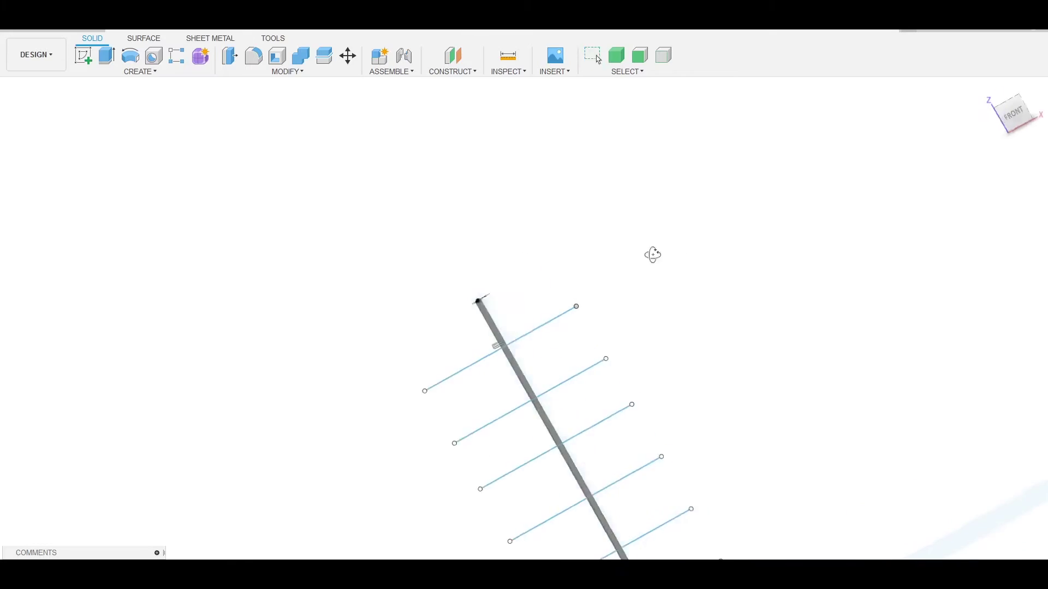
{"action": "middle_click_drag", "start_coordinate": [639, 335], "coordinate": [505, 275], "text": "shift"}
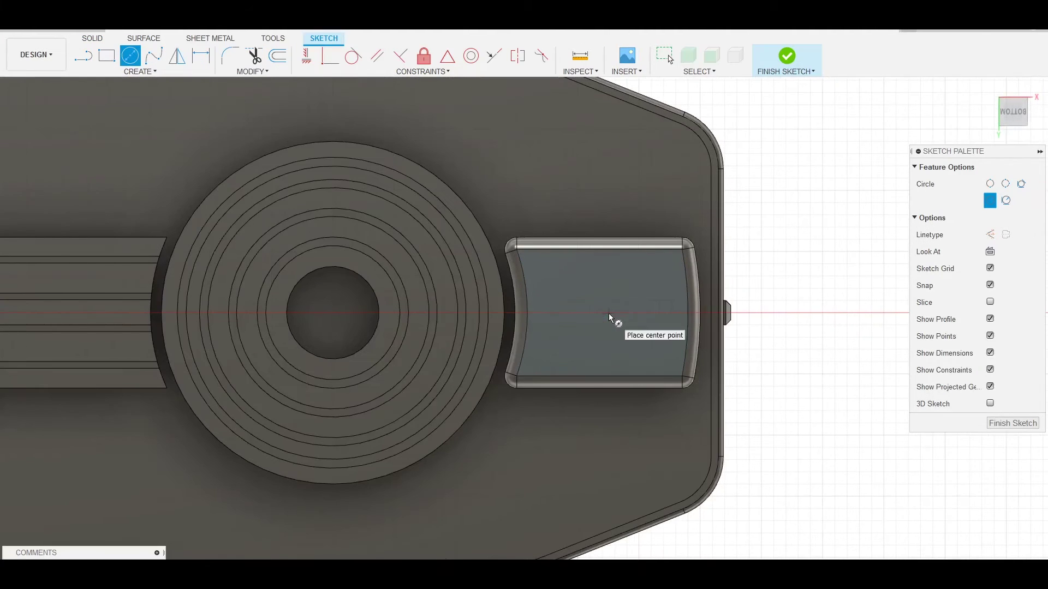
Draw a circle in the bottom pocket and extrude it two-sided, -4 mm and 1 mm, into a post.
{"action": "left_click", "coordinate": [602, 313]}
{"action": "left_click", "coordinate": [643, 313]}
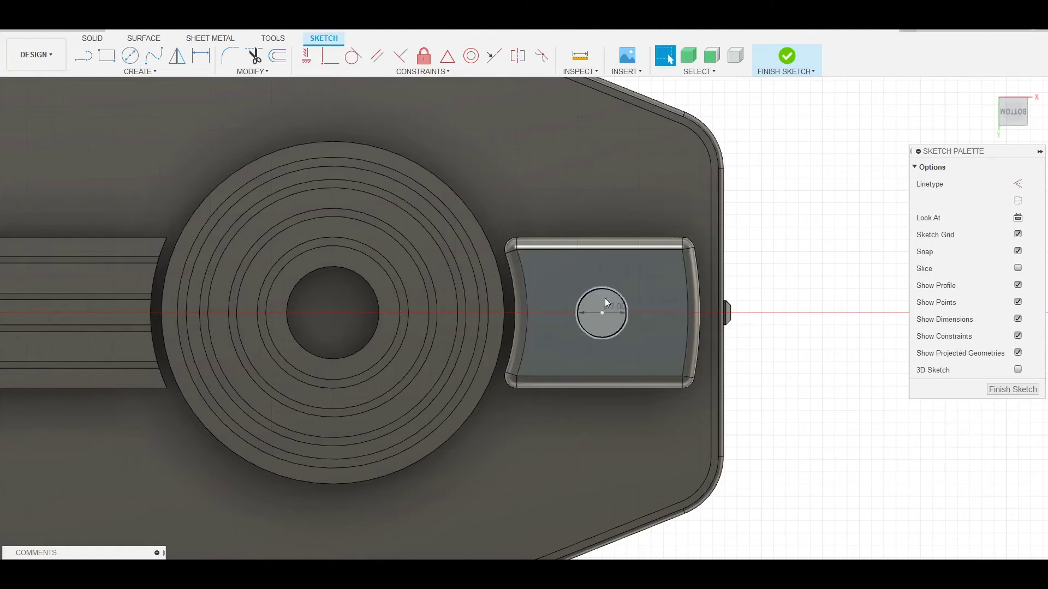
{"action": "key", "text": "e"}
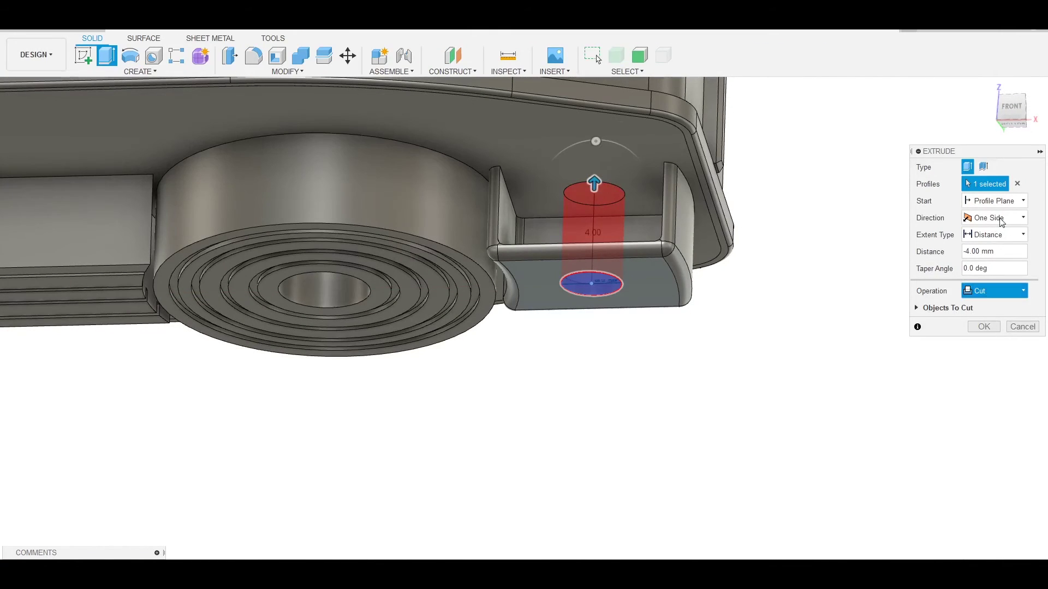
{"action": "middle_click_drag", "start_coordinate": [595, 291], "coordinate": [712, 403], "text": "shift"}
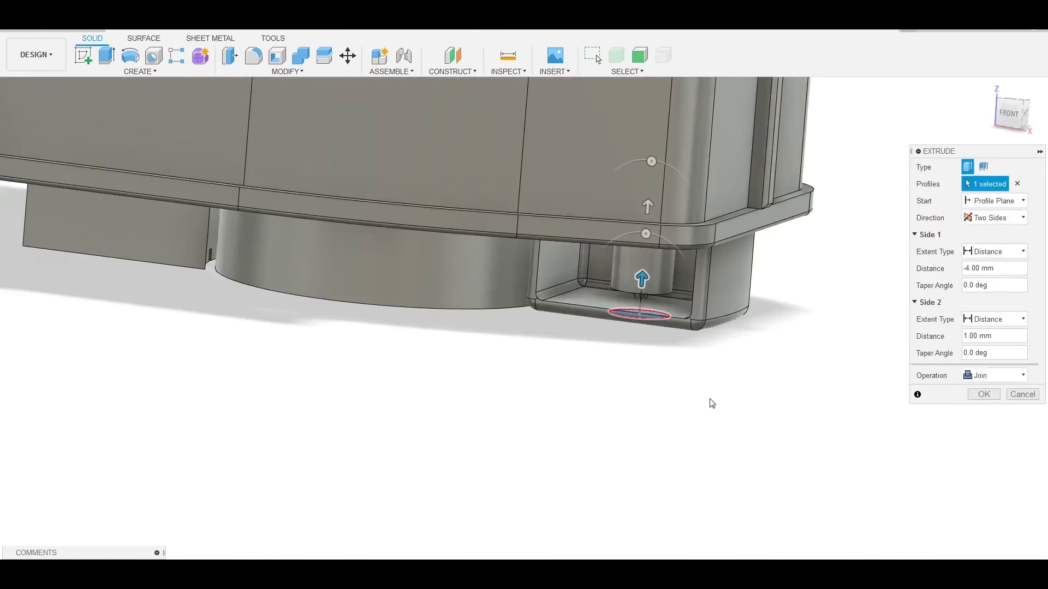
{"action": "scroll", "coordinate": [710, 334], "scroll_direction": "up", "scroll_amount": 5}
{"action": "scroll", "coordinate": [708, 330], "scroll_direction": "down", "scroll_amount": 3}
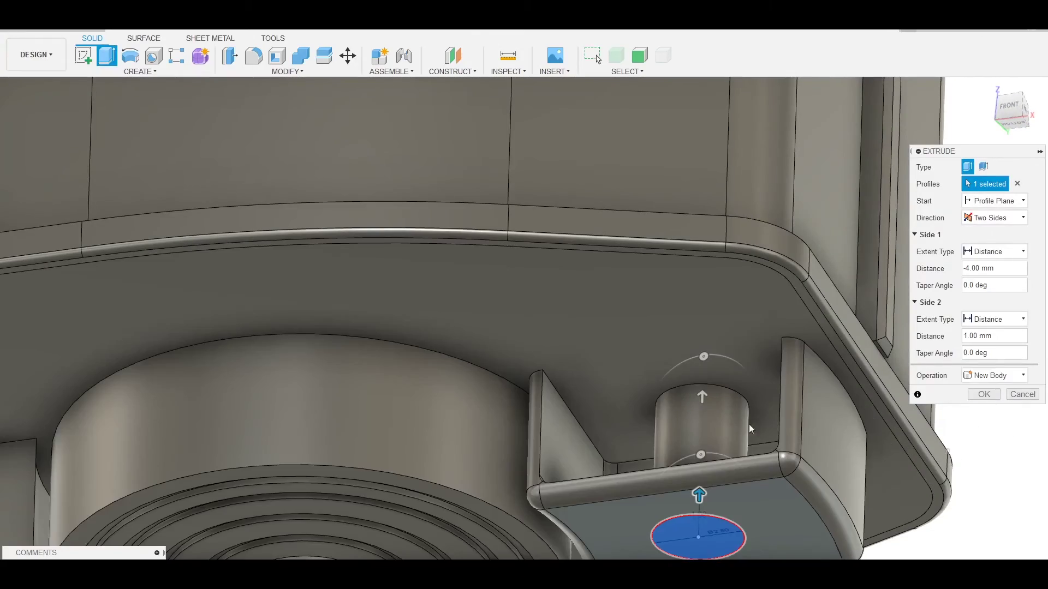
{"action": "middle_click_drag", "start_coordinate": [749, 424], "coordinate": [873, 431], "text": "shift"}
{"action": "key", "text": "Return"}
{"action": "scroll", "coordinate": [864, 421], "scroll_direction": "up", "scroll_amount": 3}
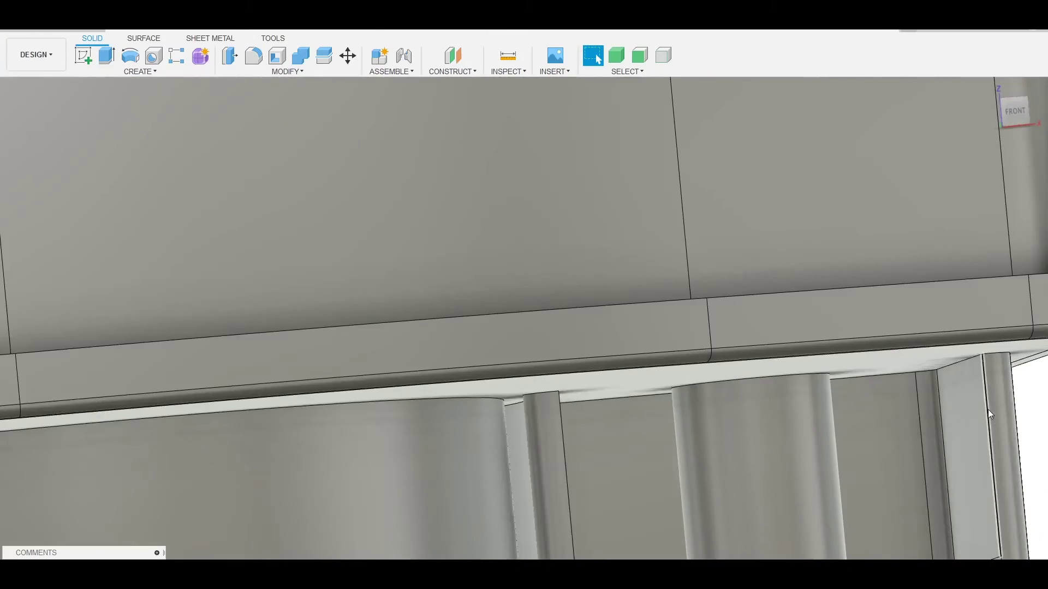
{"action": "middle_click_drag", "start_coordinate": [988, 410], "coordinate": [792, 466], "text": "shift"}
{"action": "middle_click_drag", "start_coordinate": [966, 349], "coordinate": [988, 385], "text": "shift"}
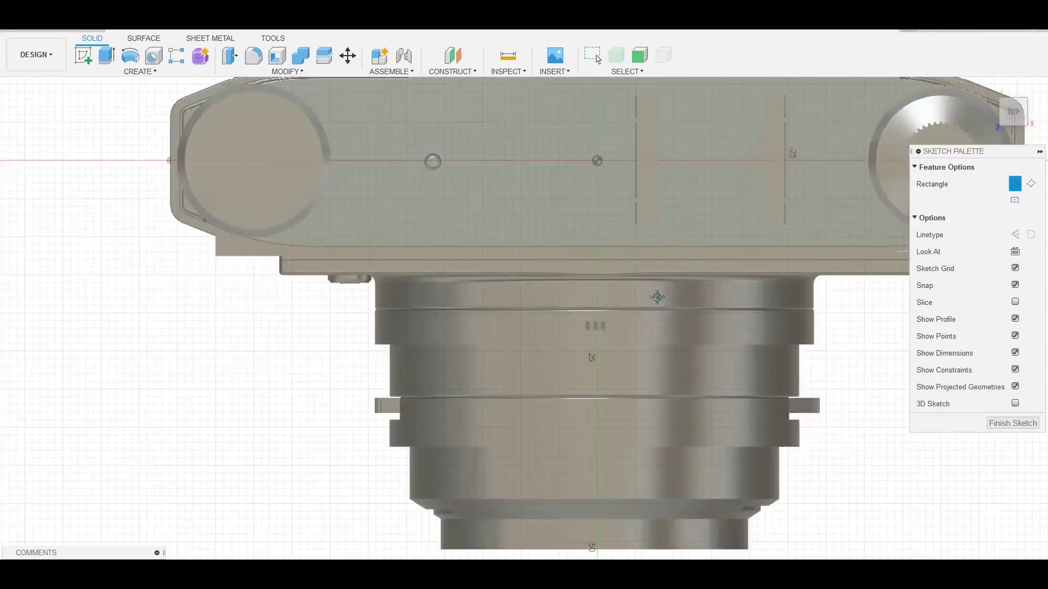
Sketch a rectangle on the part and extrude it.
{"action": "left_click", "coordinate": [707, 288]}
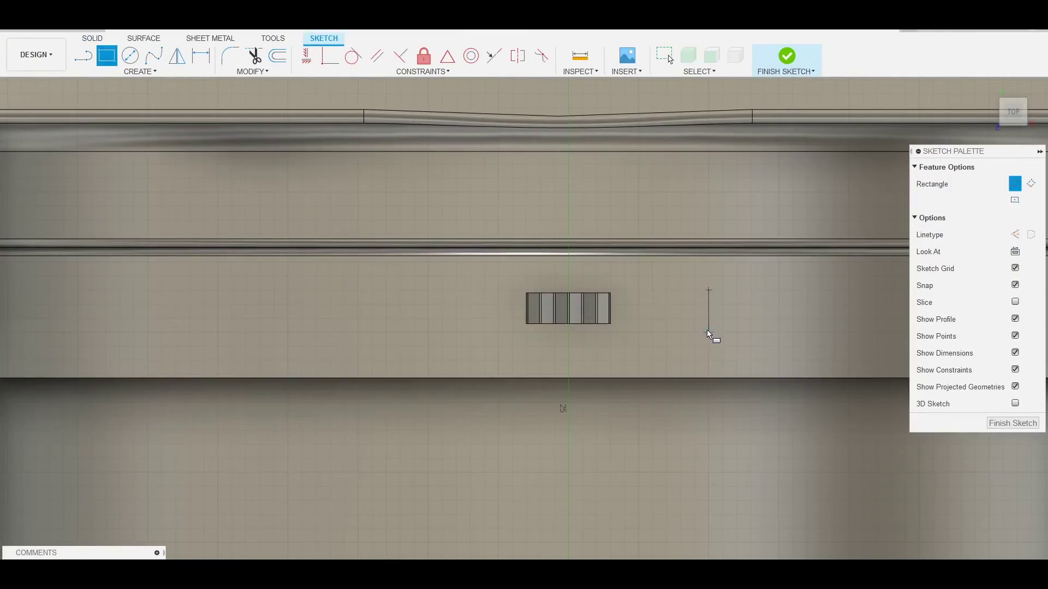
{"action": "scroll", "coordinate": [427, 332], "scroll_direction": "up", "scroll_amount": 1}
{"action": "left_click", "coordinate": [426, 332]}
{"action": "key", "text": "q"}
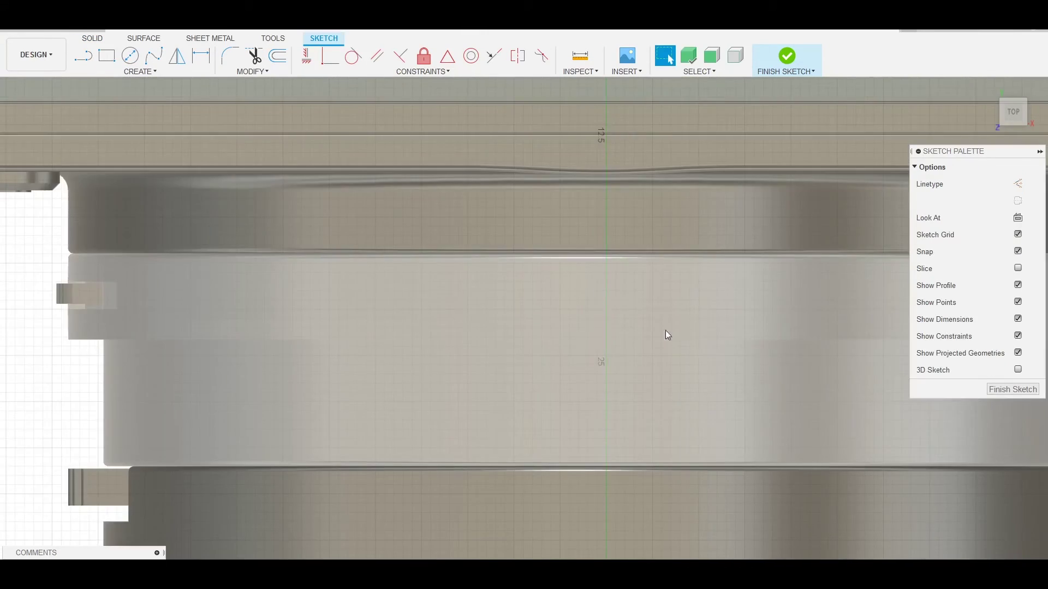
Cut a slot rectangle on the top edge and extrude the rectangular frame profile.
{"action": "key", "text": "r"}
{"action": "scroll", "coordinate": [690, 321], "scroll_direction": "down", "scroll_amount": 2}
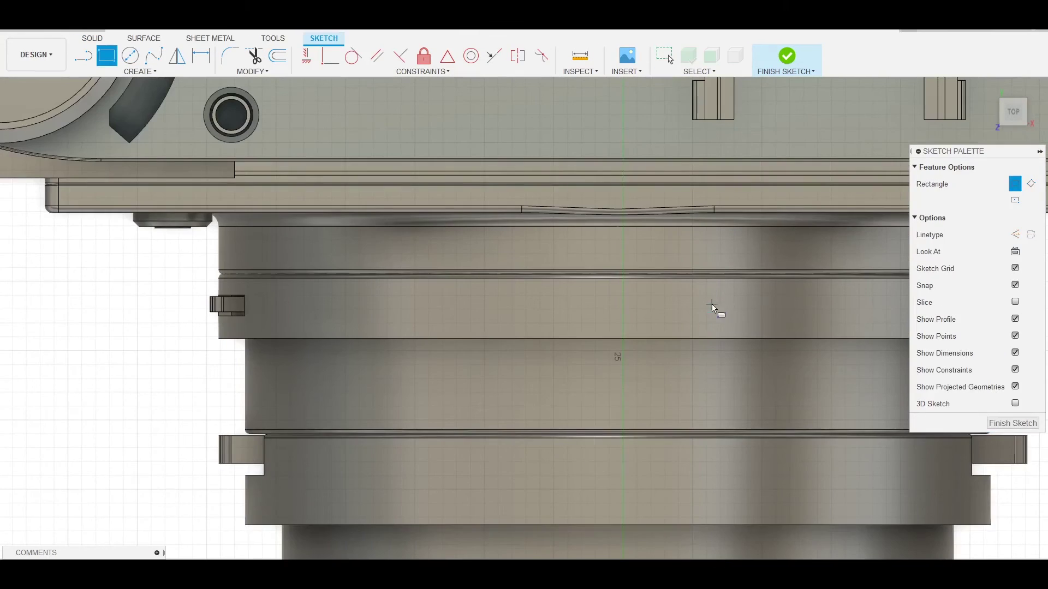
{"action": "left_click", "coordinate": [579, 325]}
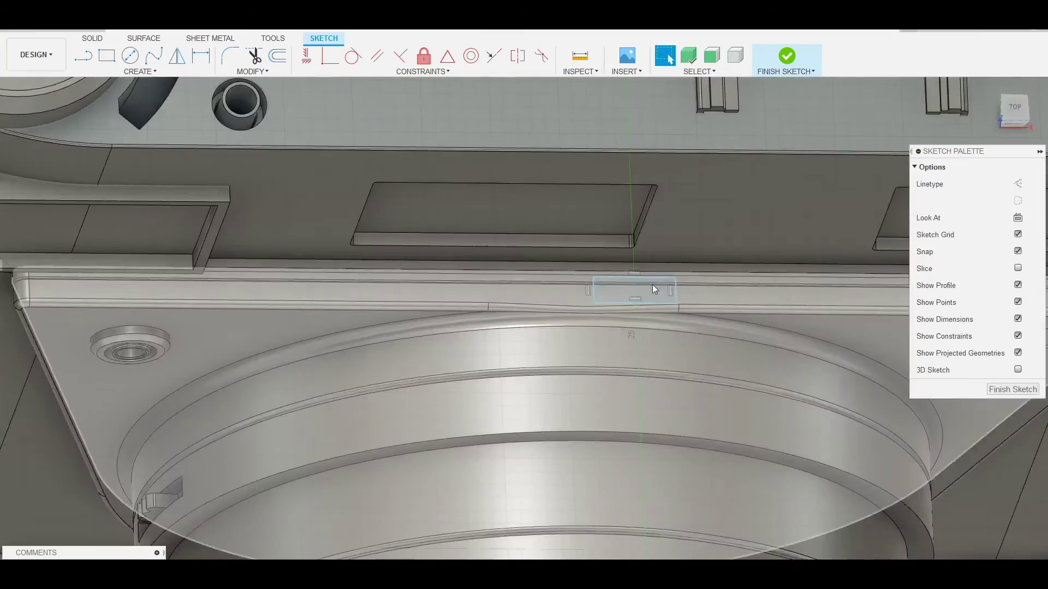
{"action": "middle_click_drag", "start_coordinate": [578, 325], "coordinate": [653, 283], "text": "shift"}
{"action": "key", "text": "e"}
{"action": "left_click_drag", "start_coordinate": [692, 280], "coordinate": [616, 355]}
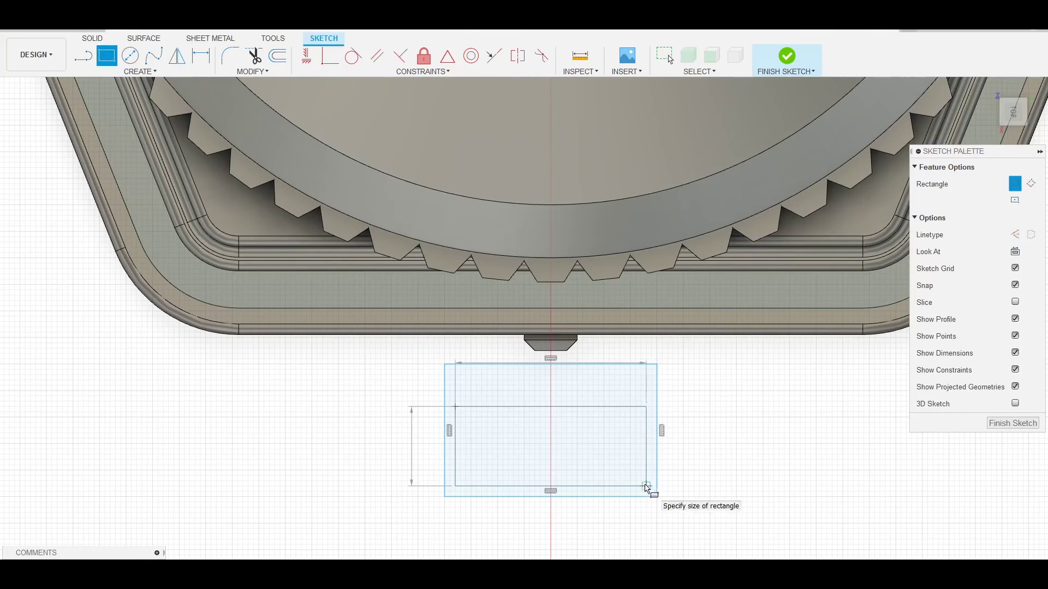
{"action": "left_click", "coordinate": [592, 393]}
{"action": "key", "text": "e"}
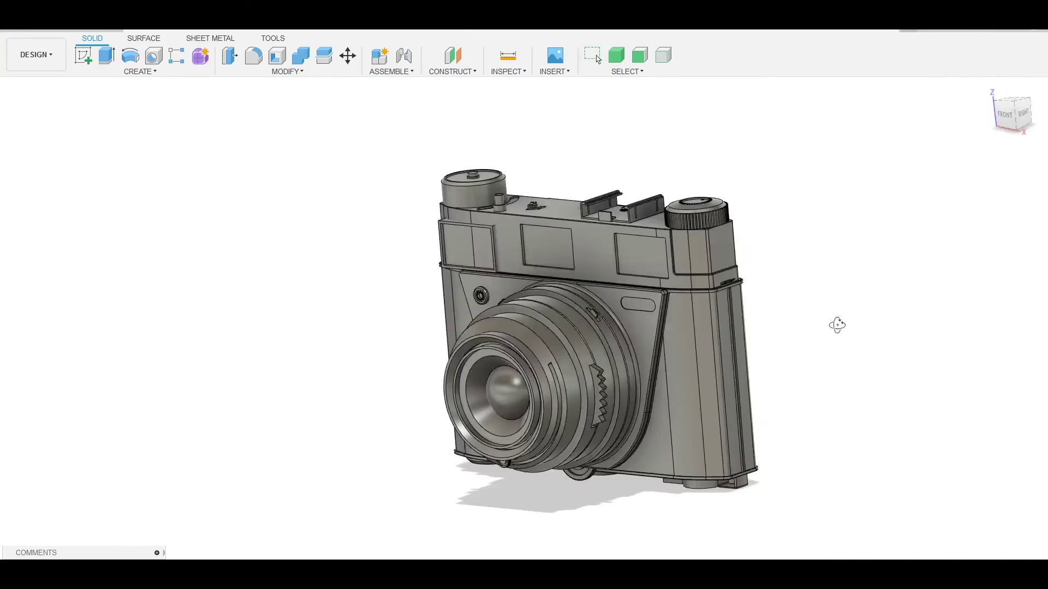
Orbit around the finished camera to review it from behind and overall.
{"action": "middle_click_drag", "start_coordinate": [835, 322], "coordinate": [719, 292], "text": "shift"}
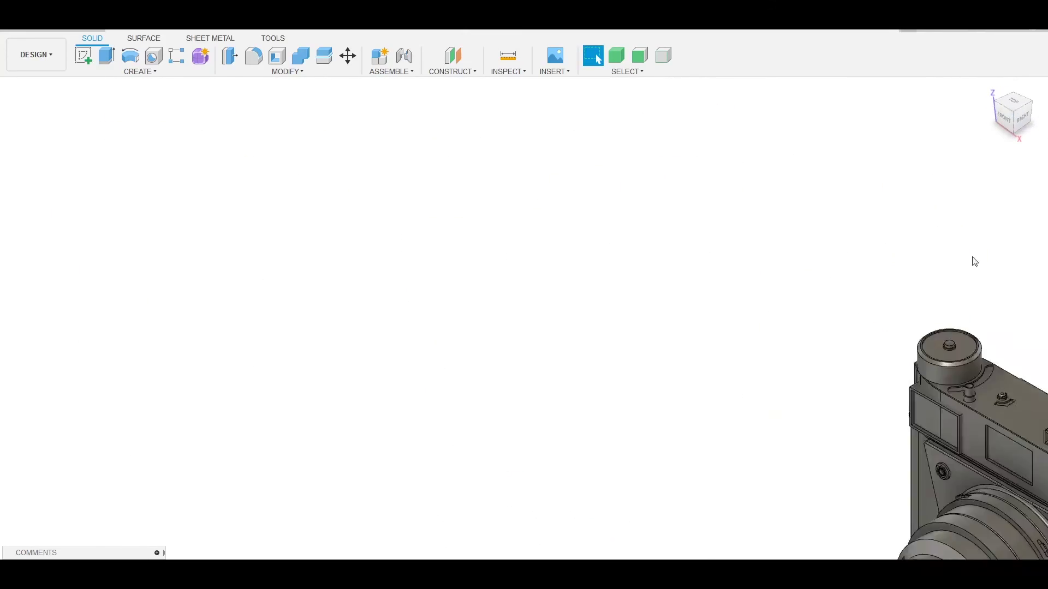
{"action": "middle_click_drag", "start_coordinate": [742, 239], "coordinate": [744, 220], "text": "shift"}
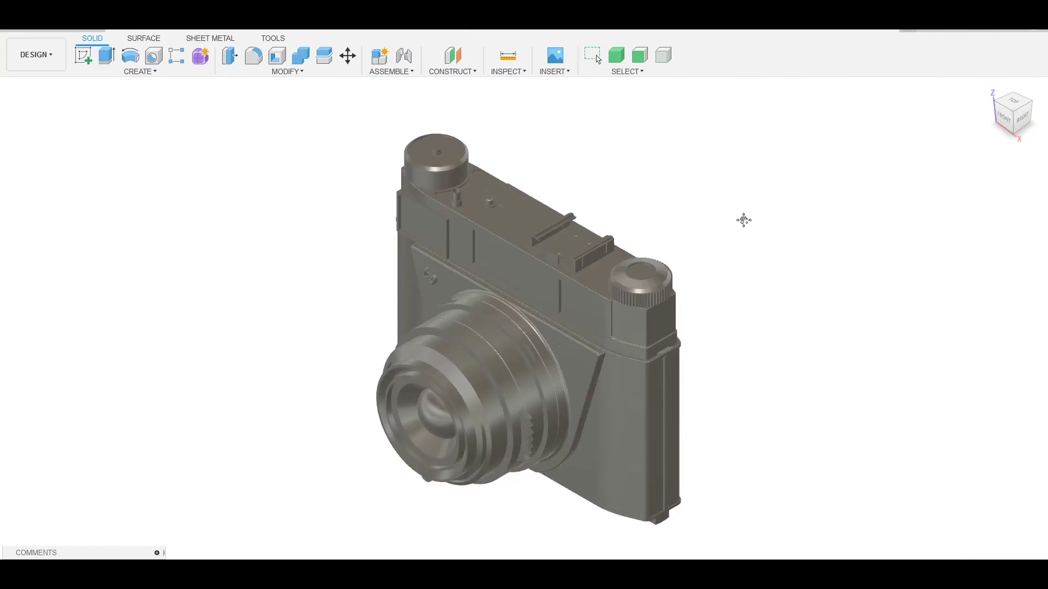